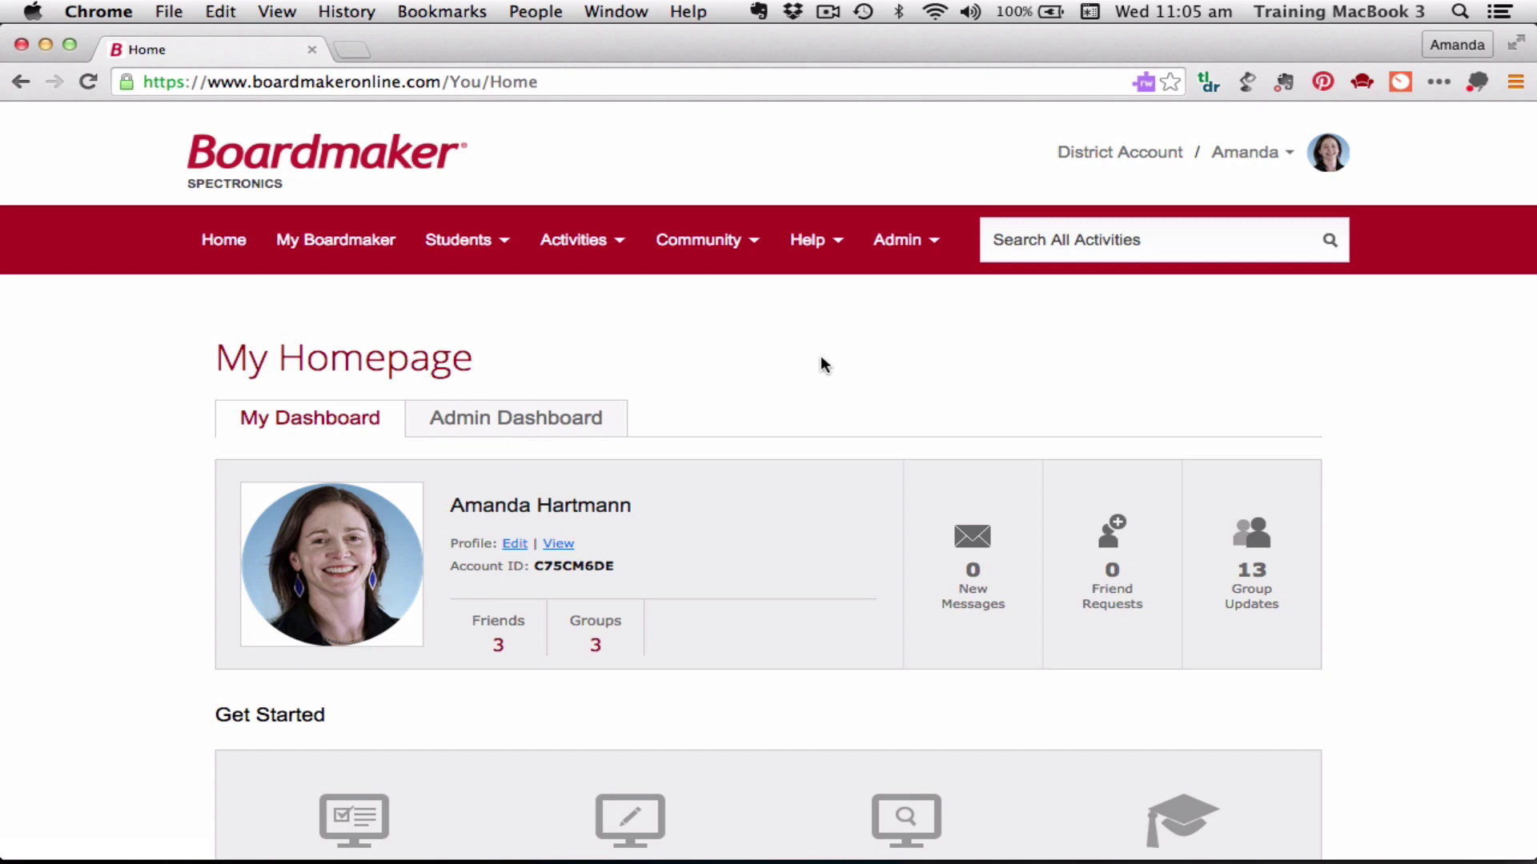
- Start creating an activity from the Get Started section of the homepage
scroll(775, 352, down, 2)
scroll(776, 353, up, 2)
scroll(774, 348, down, 5)
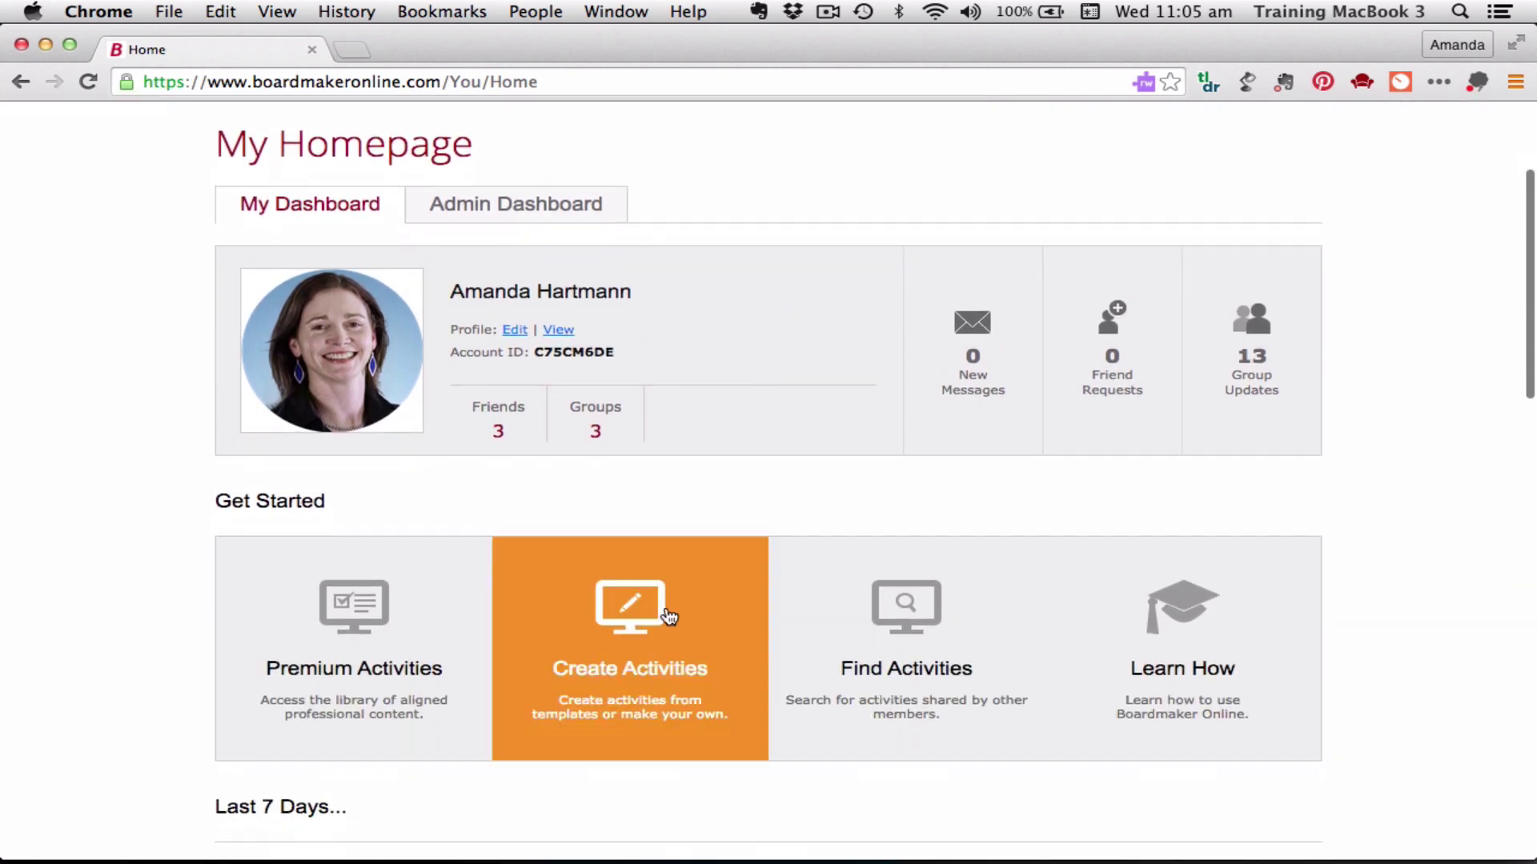
click(625, 617)
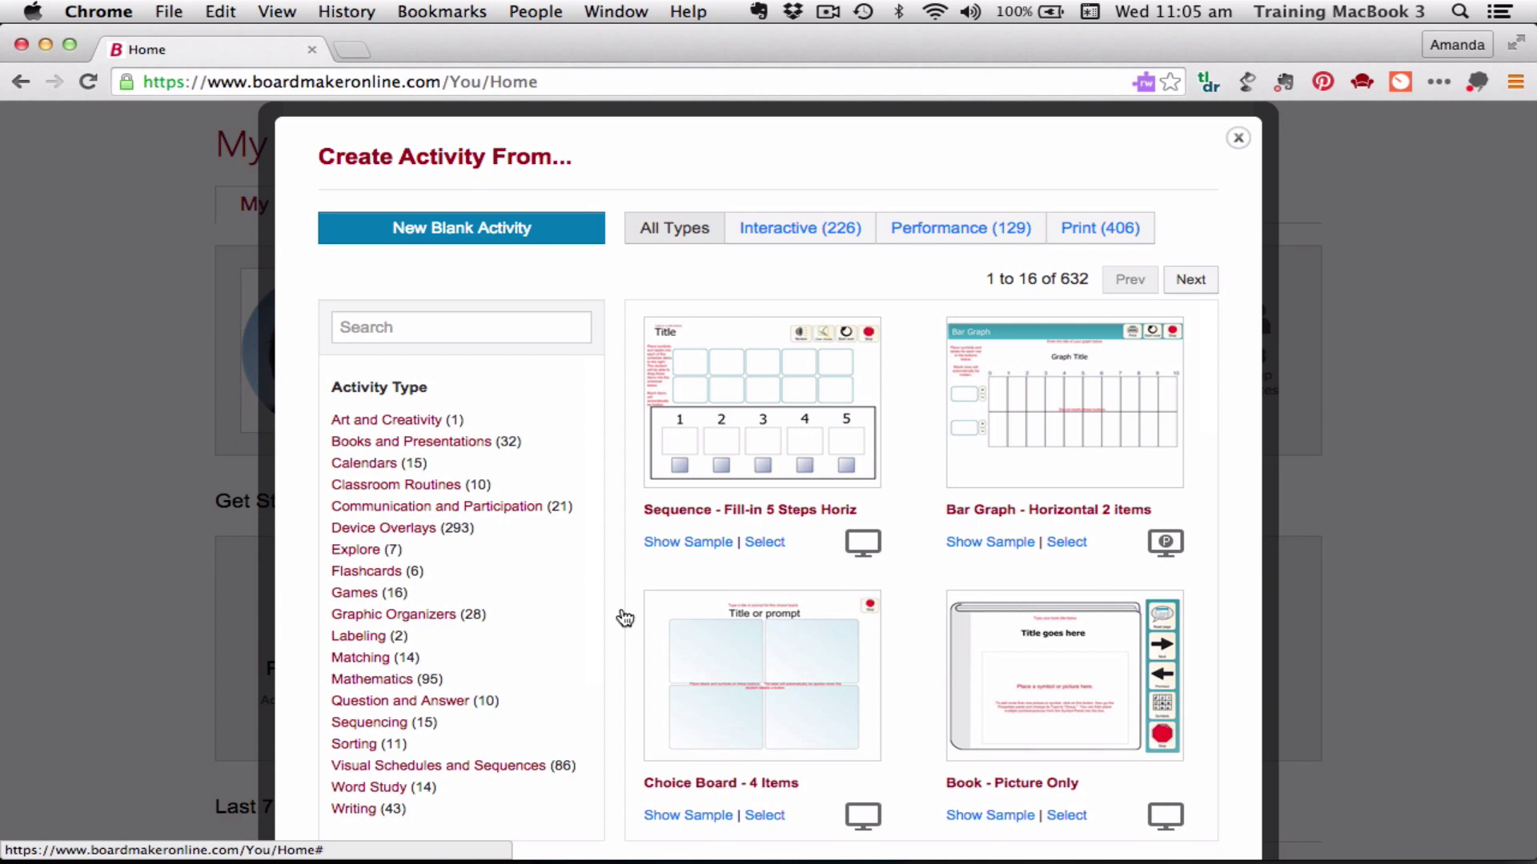
- Look through the activity type and instructional area categories, filtering the templates to Games
scroll(532, 485, down, 3)
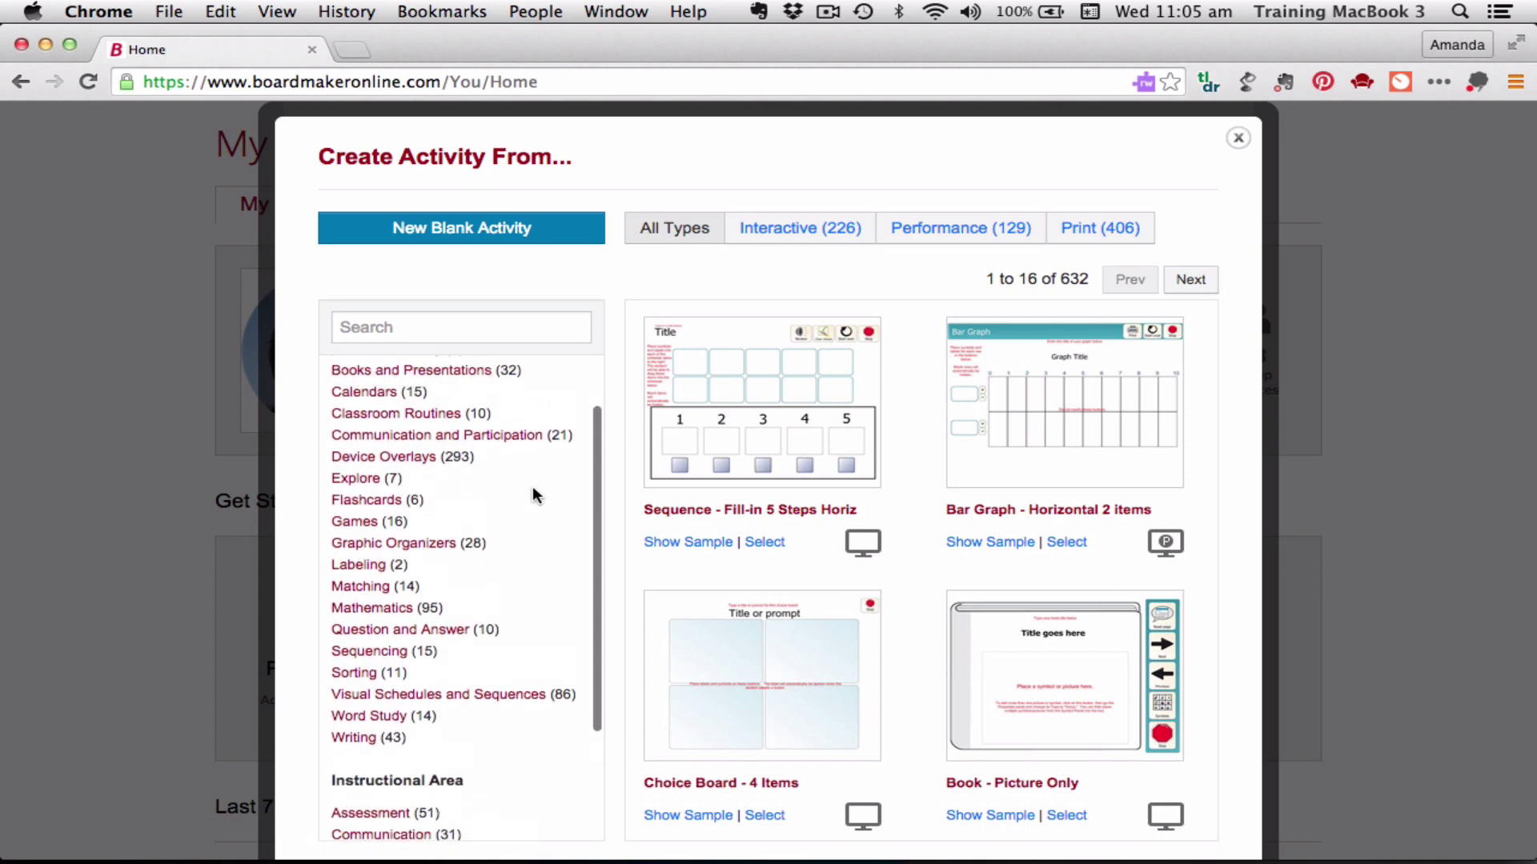
scroll(531, 485, up, 4)
scroll(531, 487, down, 4)
scroll(531, 487, down, 1)
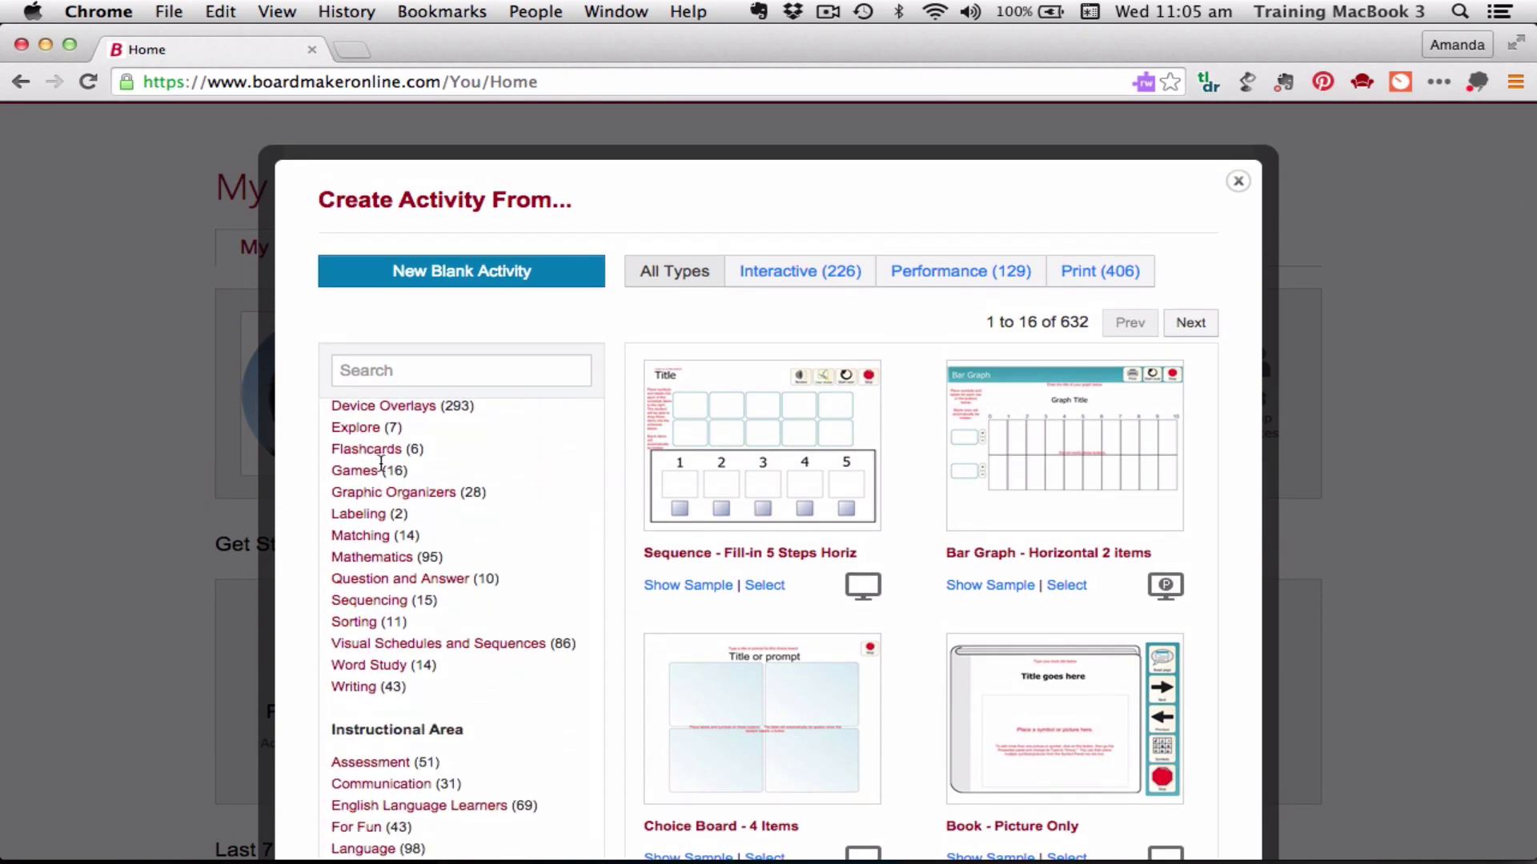
scroll(493, 504, up, 2)
scroll(492, 504, down, 3)
scroll(784, 541, down, 1)
scroll(784, 541, up, 3)
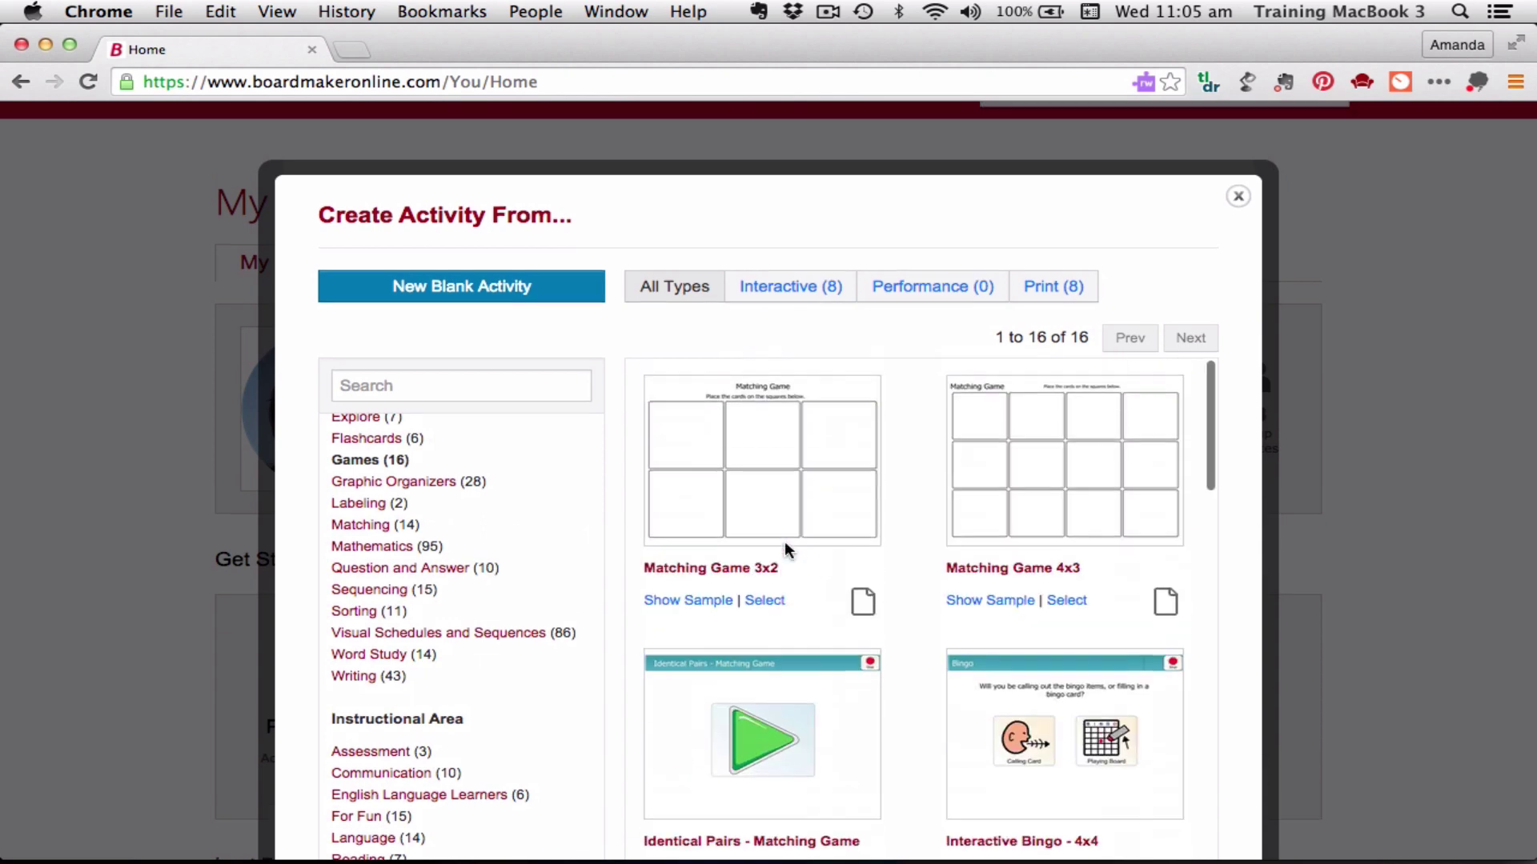
scroll(481, 648, down, 1)
scroll(489, 662, down, 5)
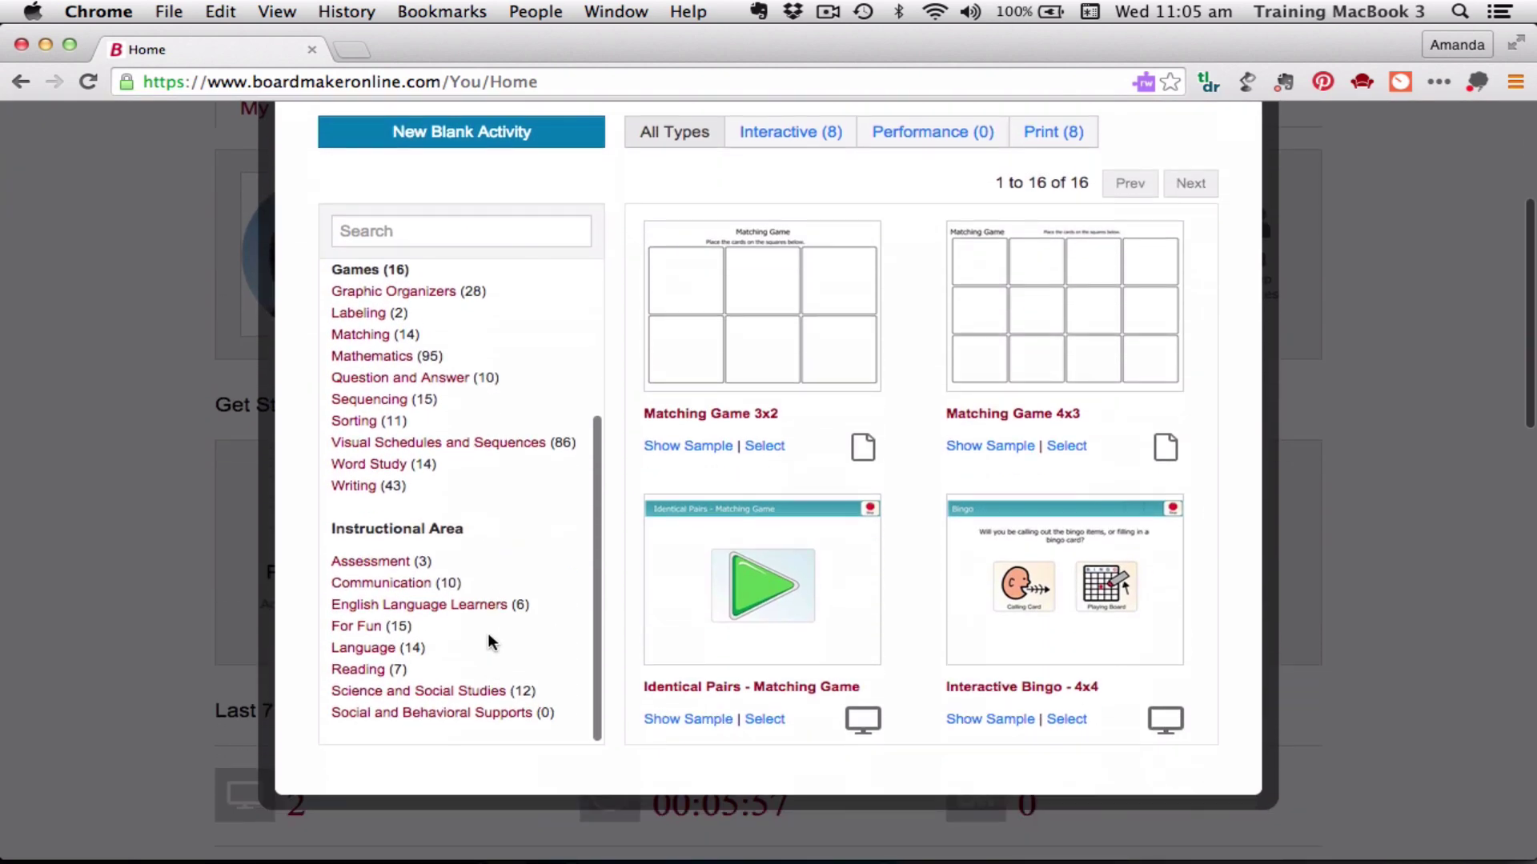
scroll(443, 373, up, 5)
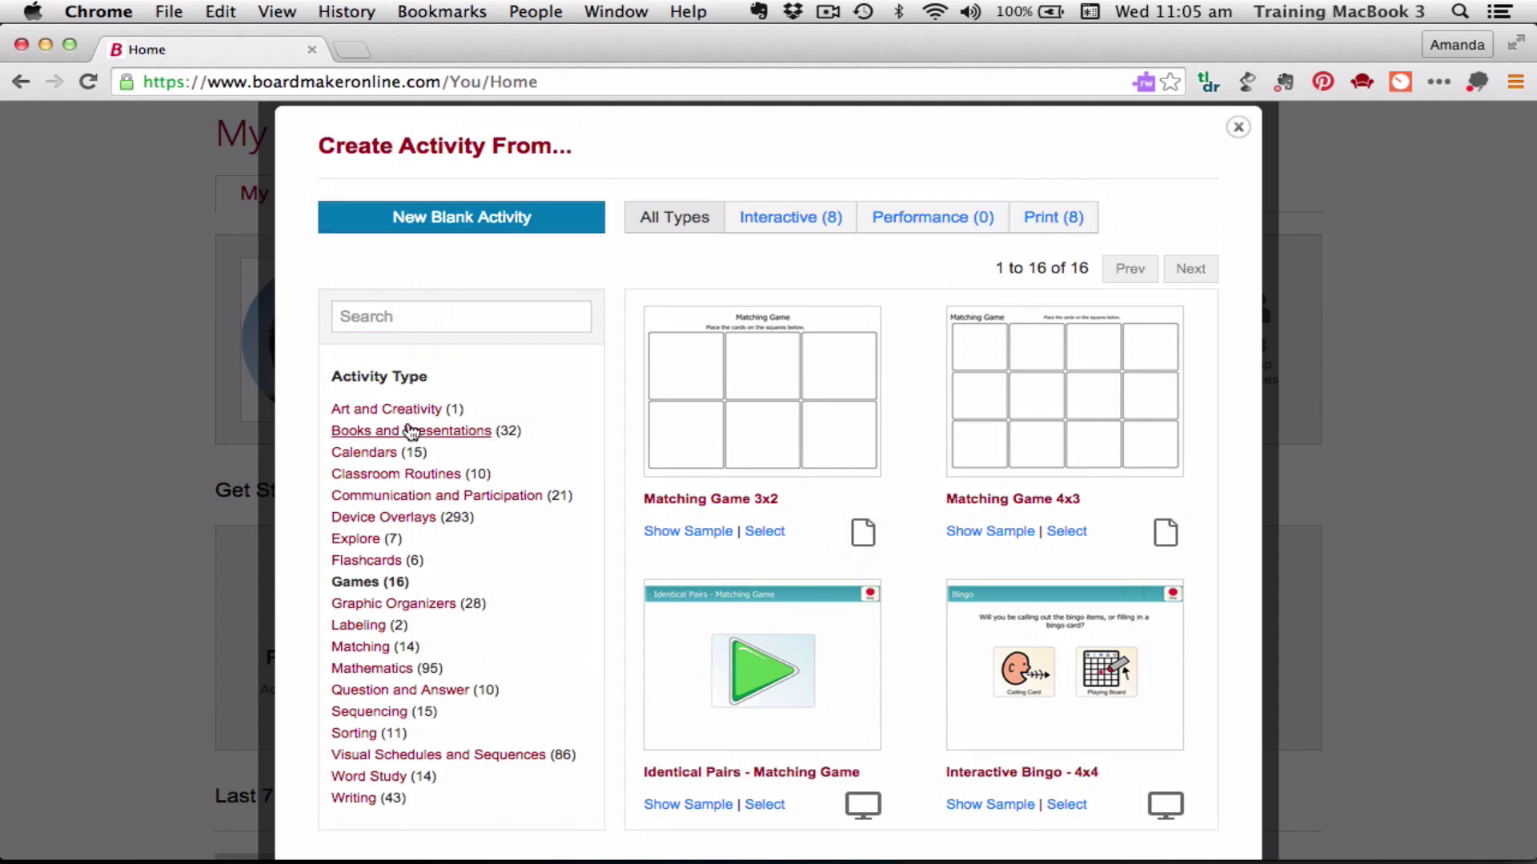
- Show only the Interactive templates in the Games category and look through them
click(784, 226)
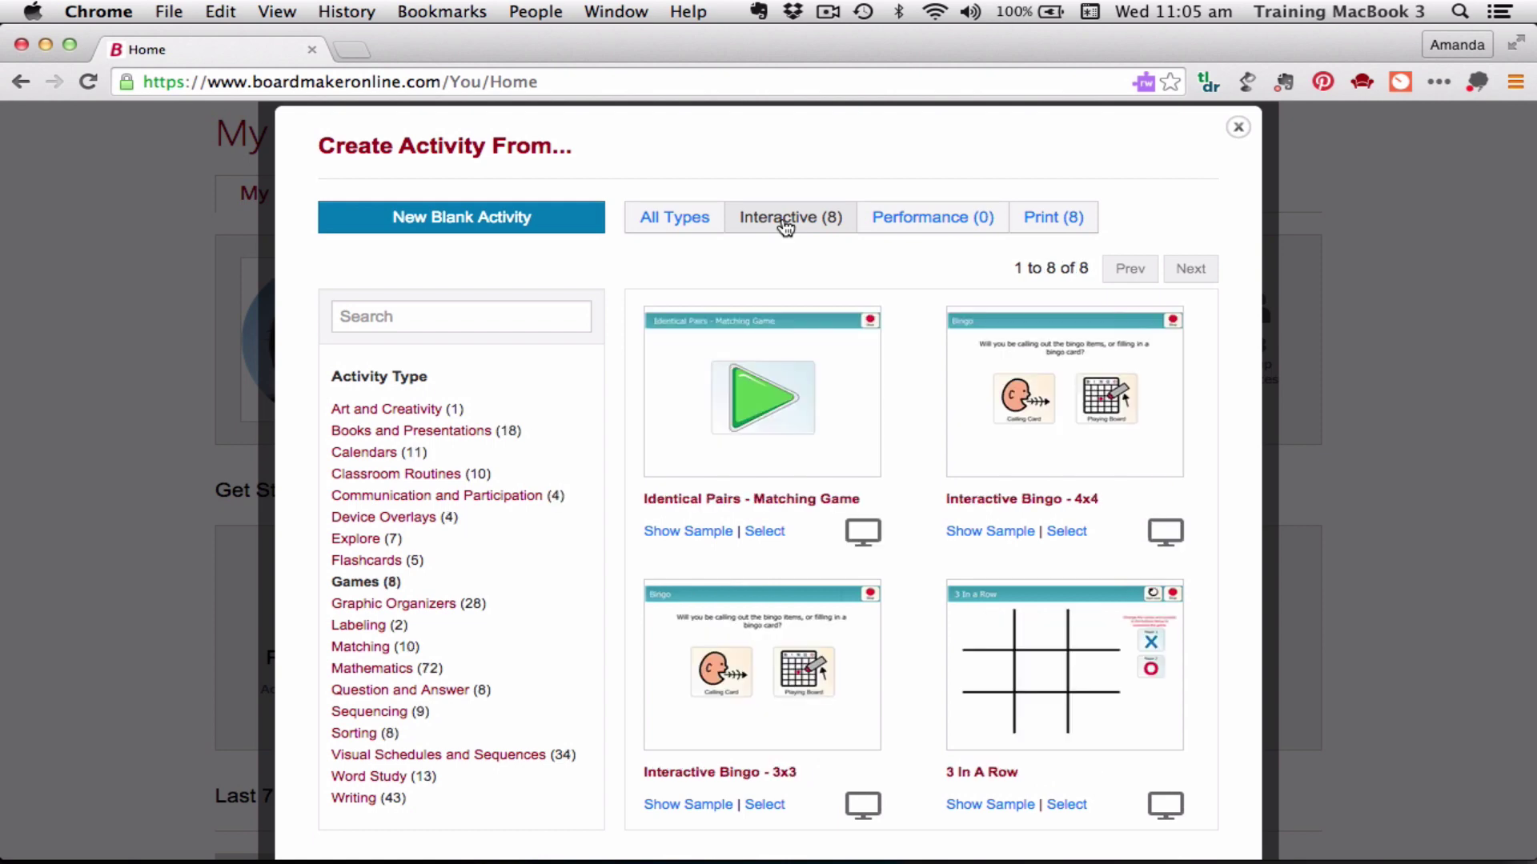
scroll(834, 484, down, 10)
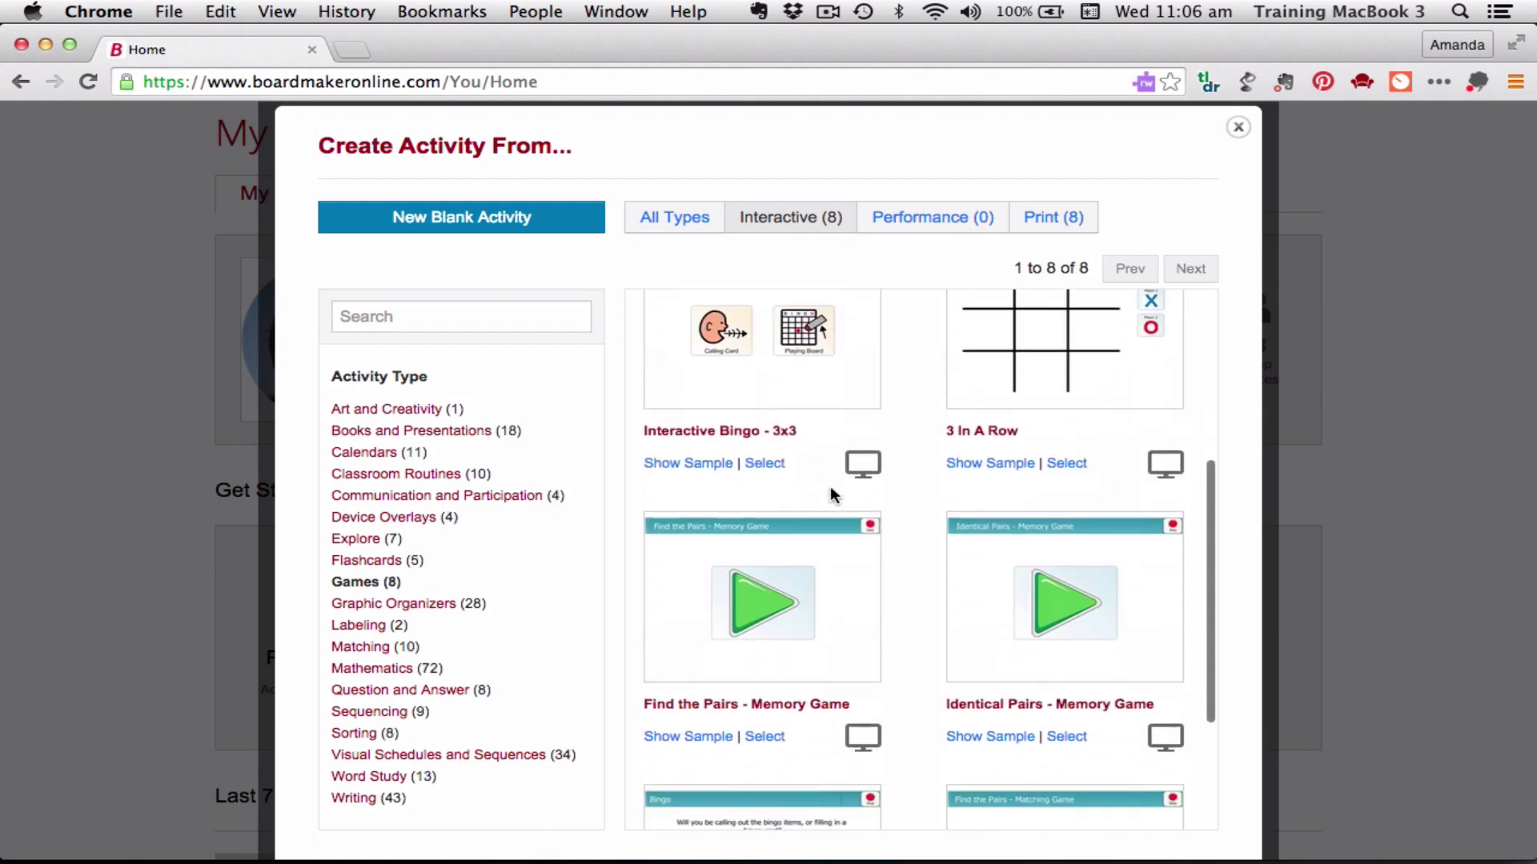
scroll(830, 489, up, 5)
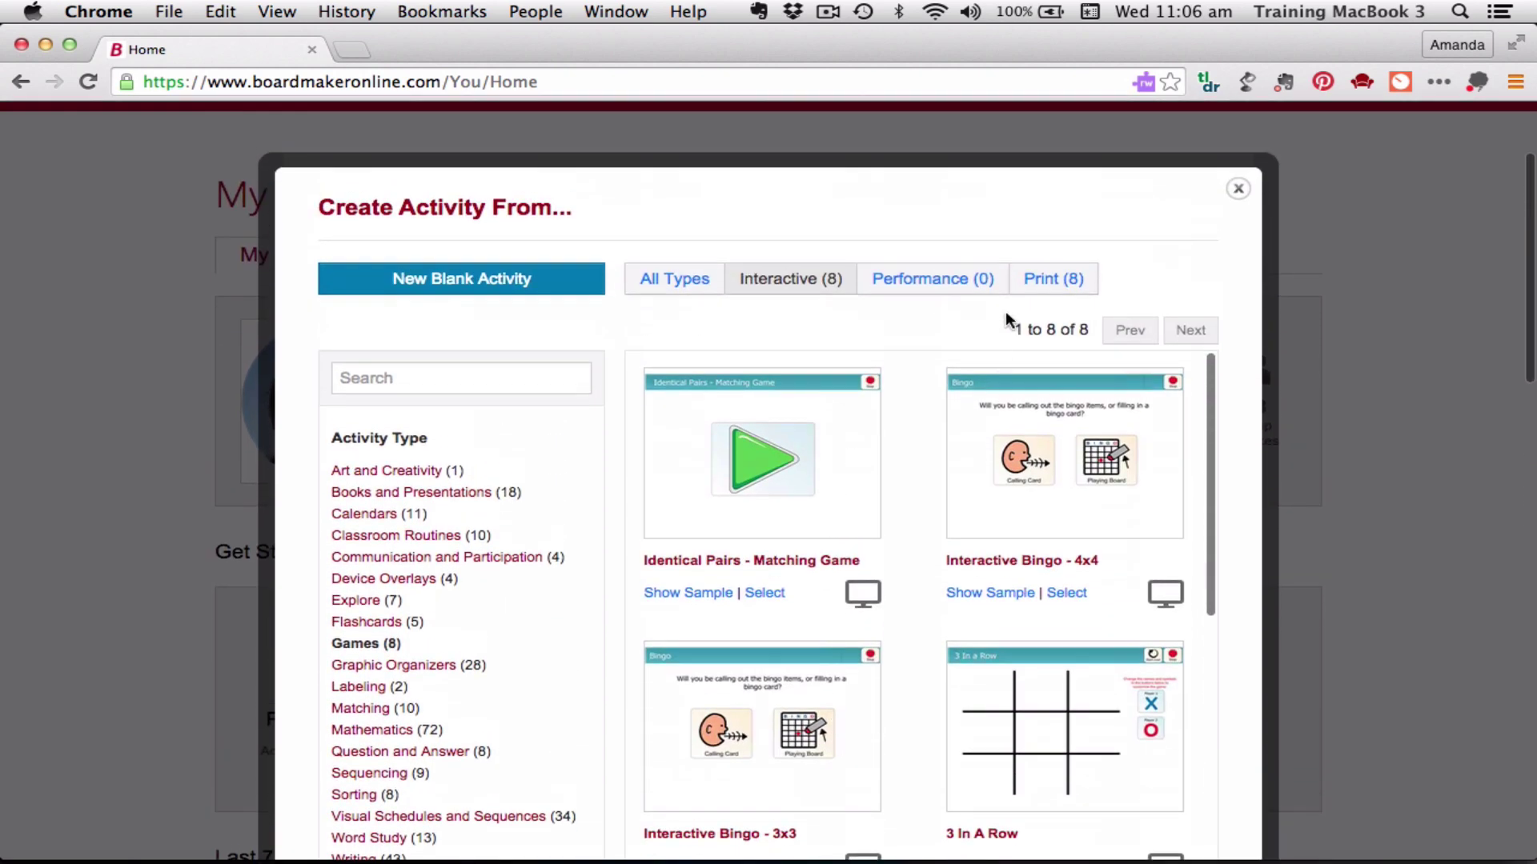
- Restrict the Games templates to the Print type and look through them
click(1061, 281)
scroll(875, 522, down, 5)
scroll(874, 514, up, 2)
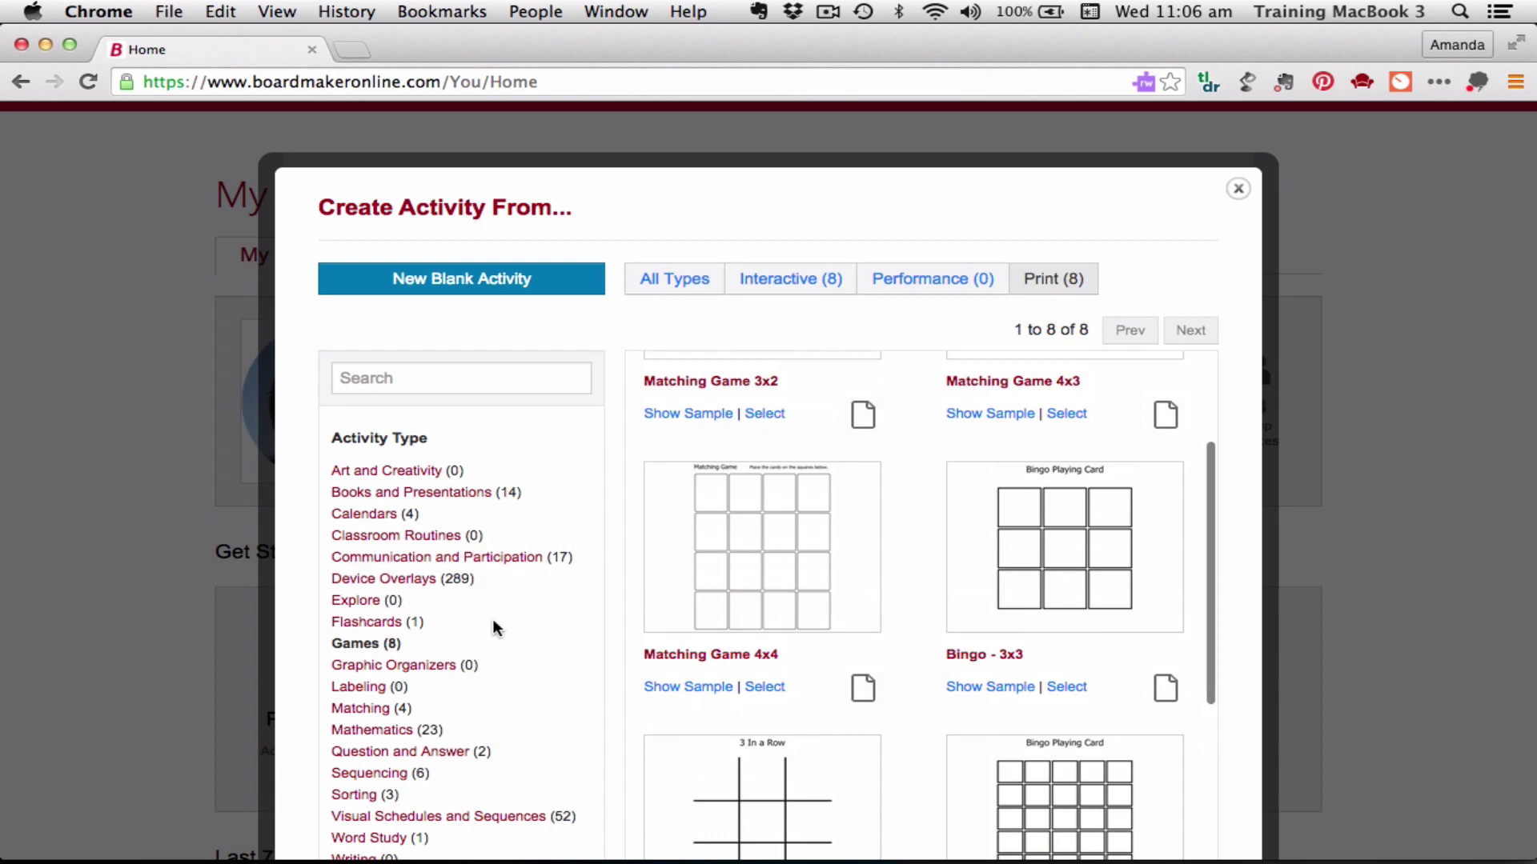
- Switch the printable templates to the Books and Presentations category and look through the book layouts
click(440, 494)
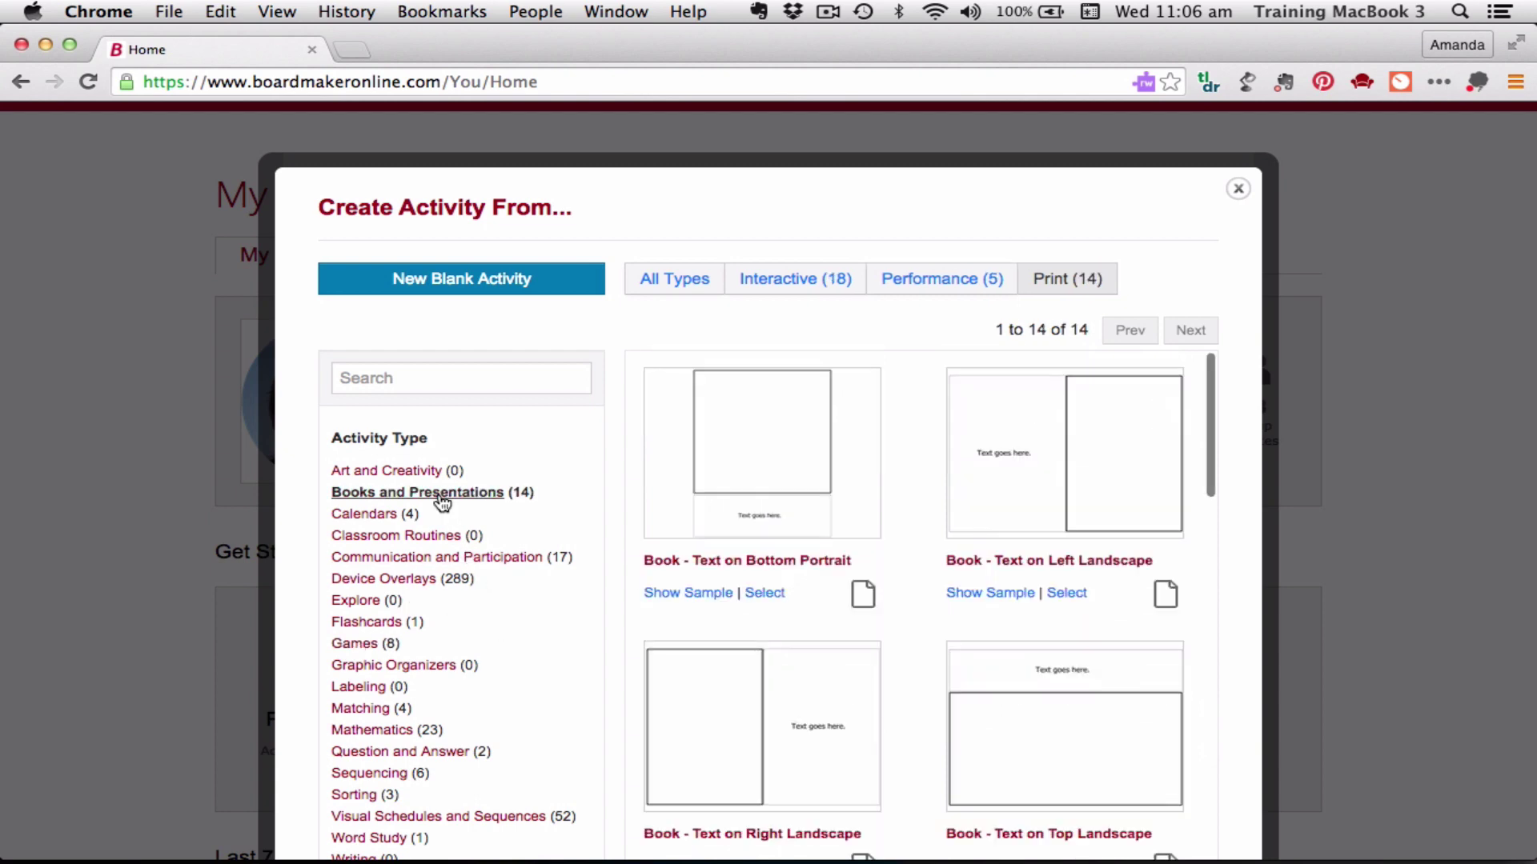
scroll(833, 538, up, 3)
scroll(833, 529, down, 5)
scroll(833, 528, down, 10)
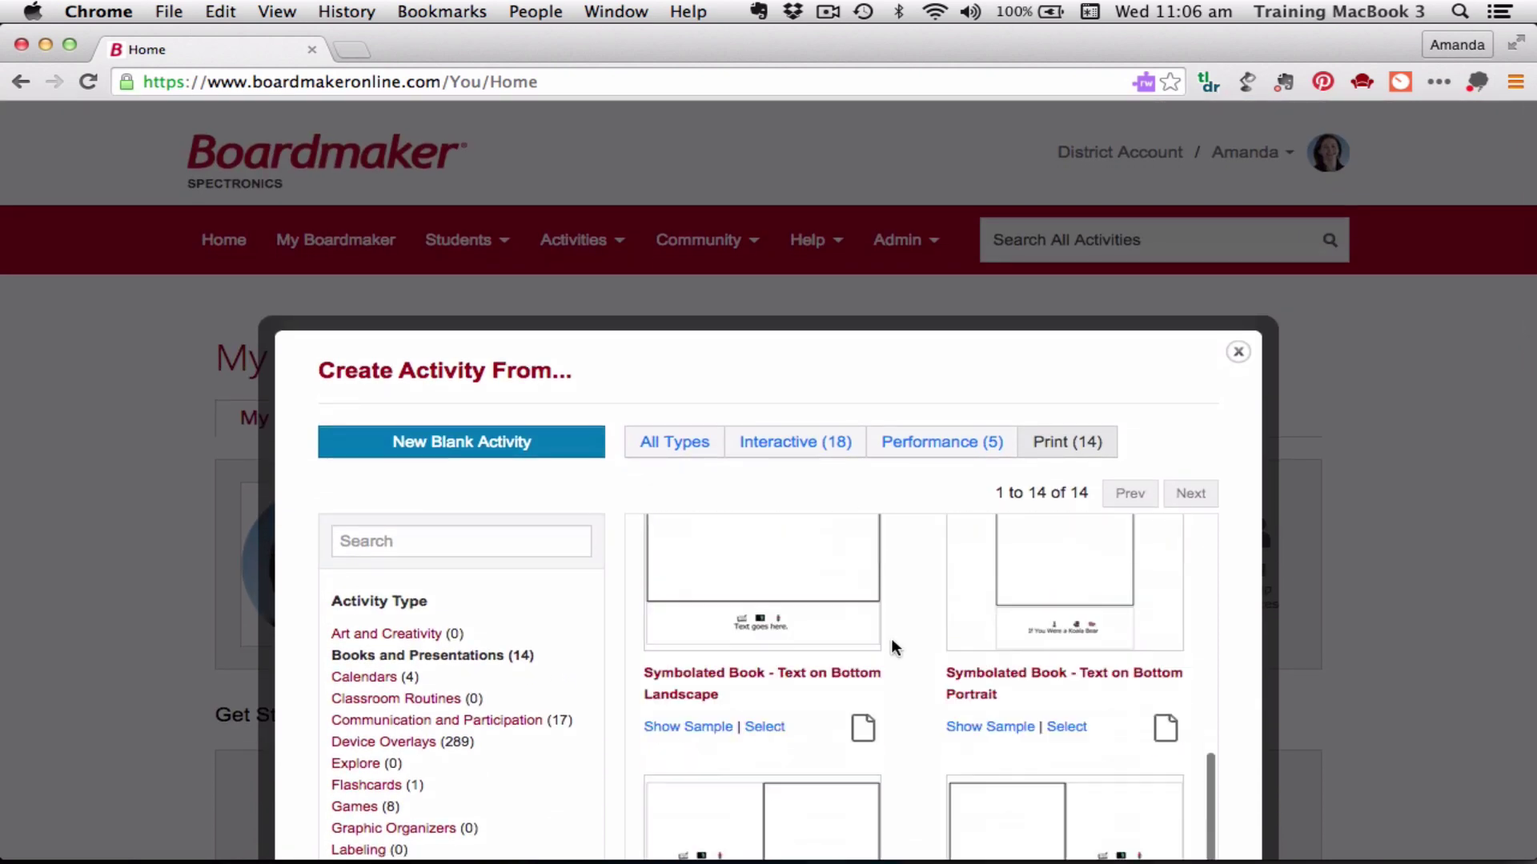
scroll(1432, 637, down, 5)
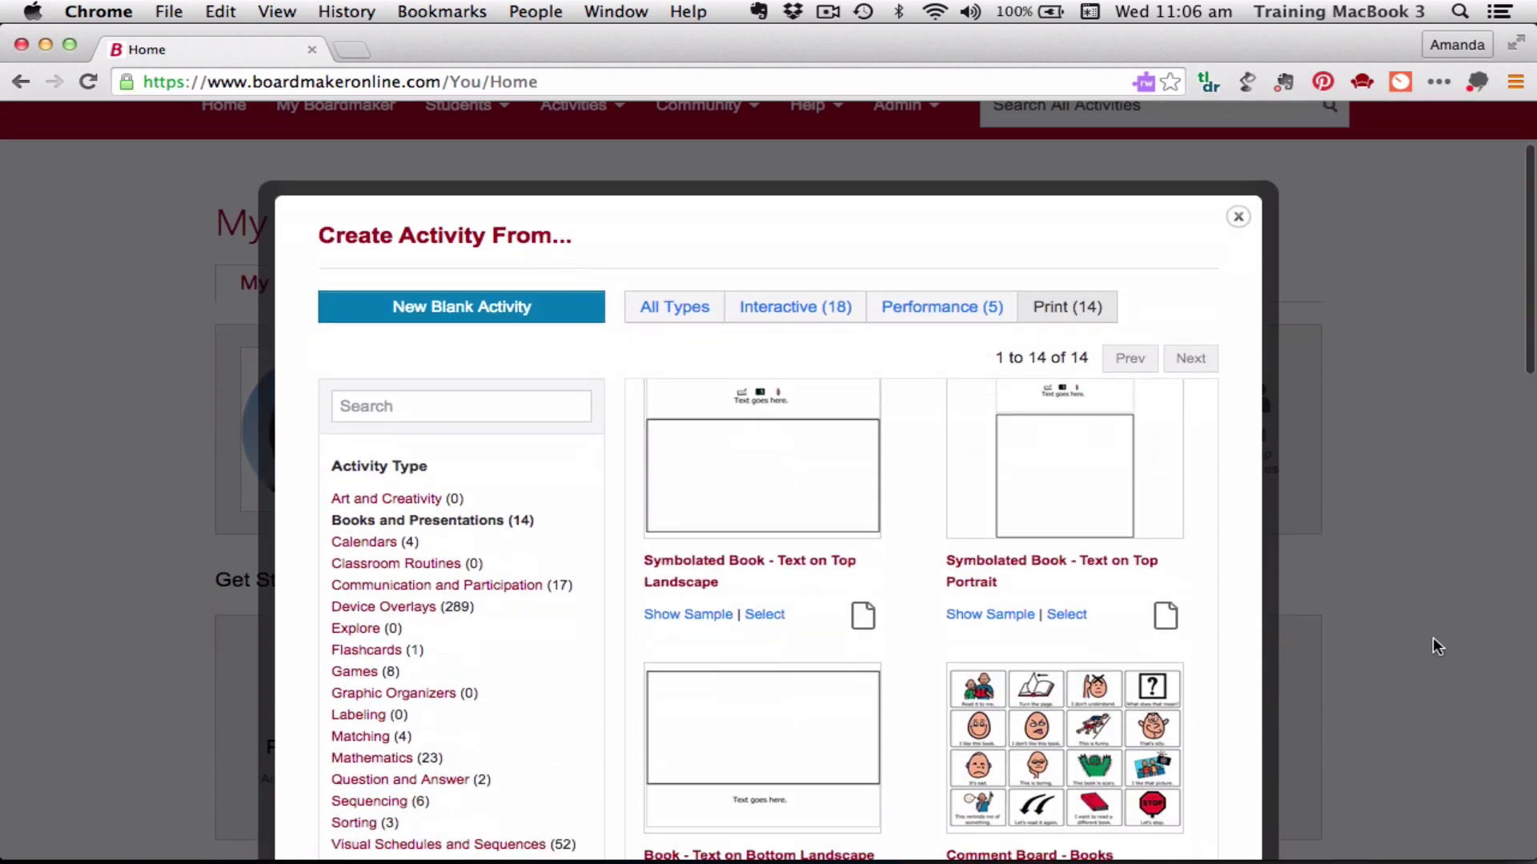
scroll(790, 492, down, 3)
scroll(792, 495, up, 6)
scroll(792, 493, up, 15)
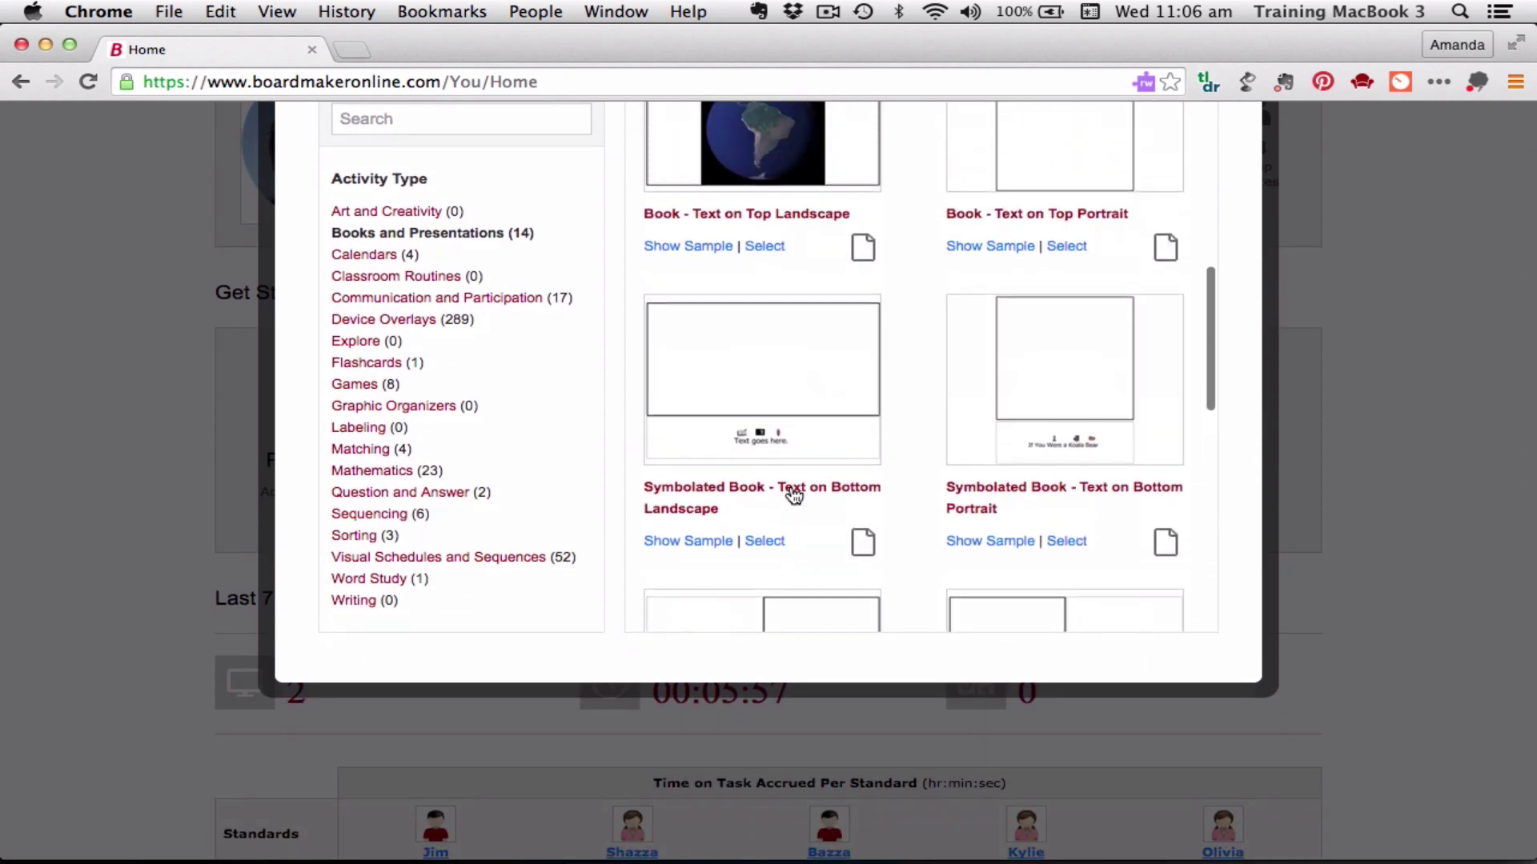
scroll(791, 492, down, 5)
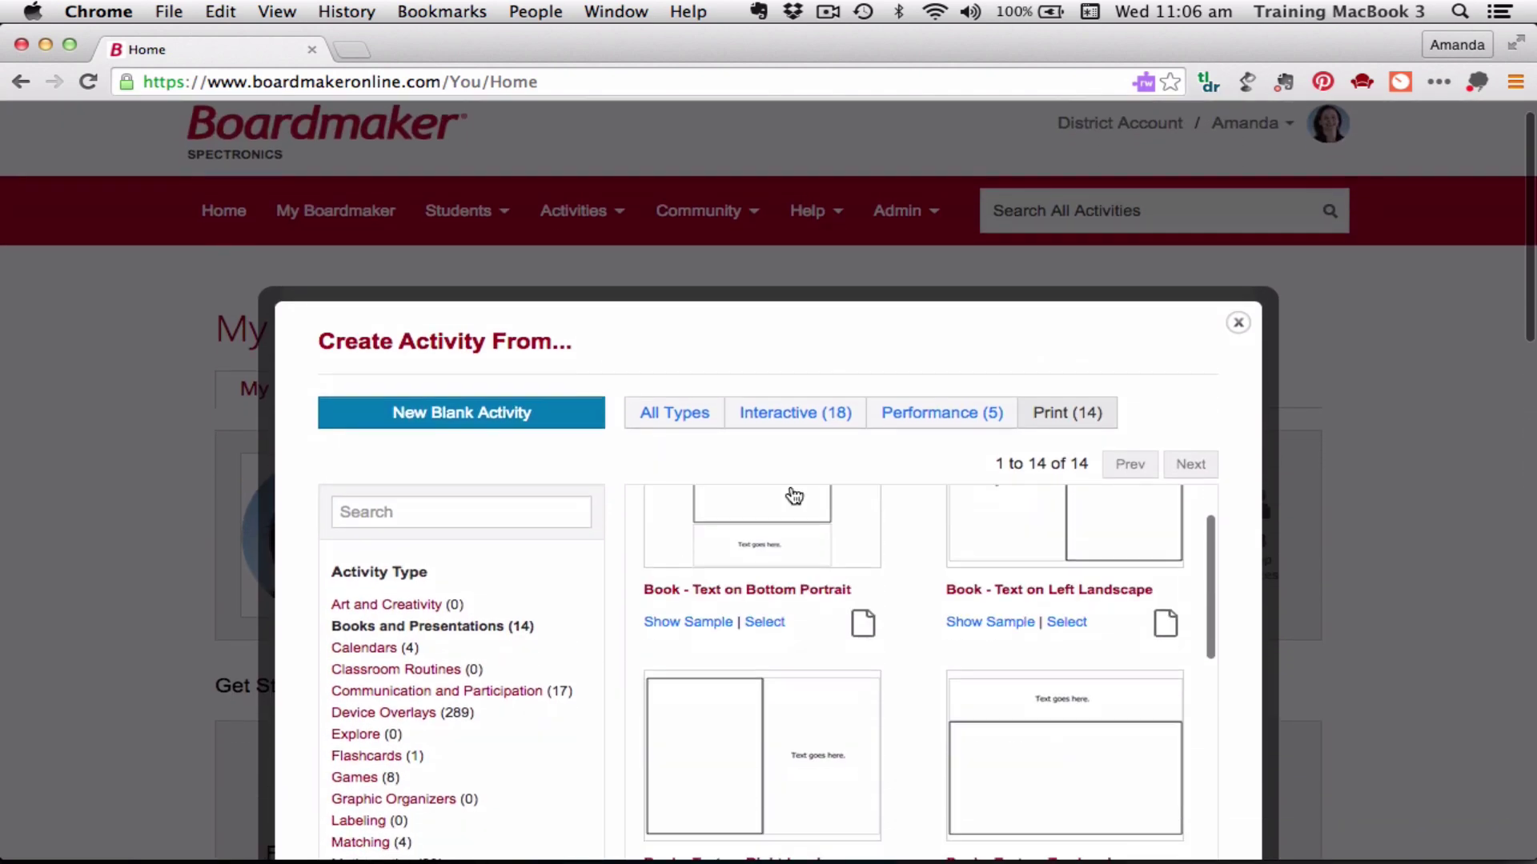
scroll(563, 653, down, 5)
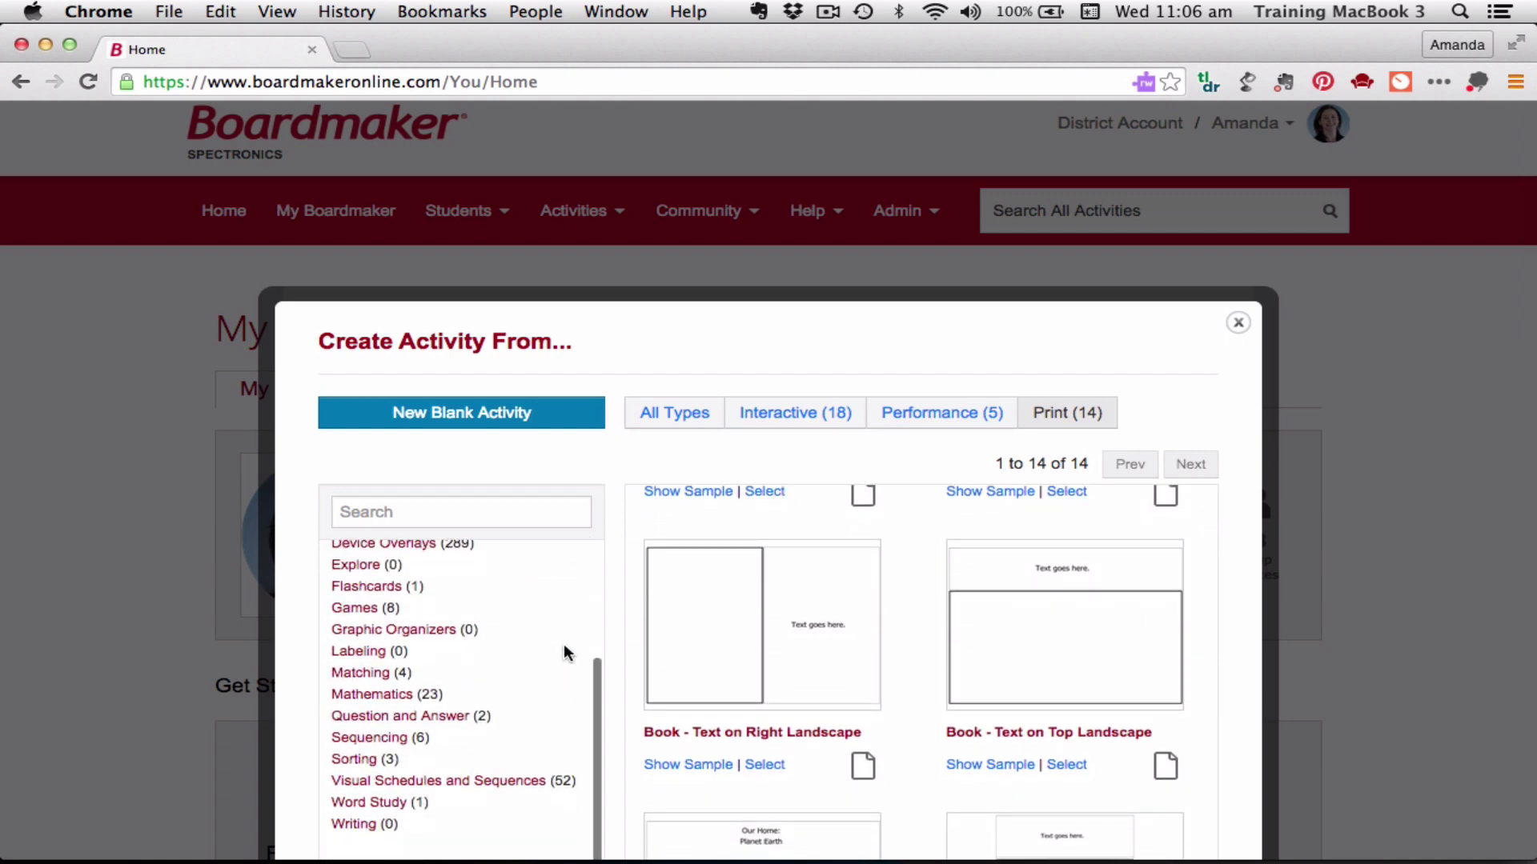
scroll(868, 559, down, 3)
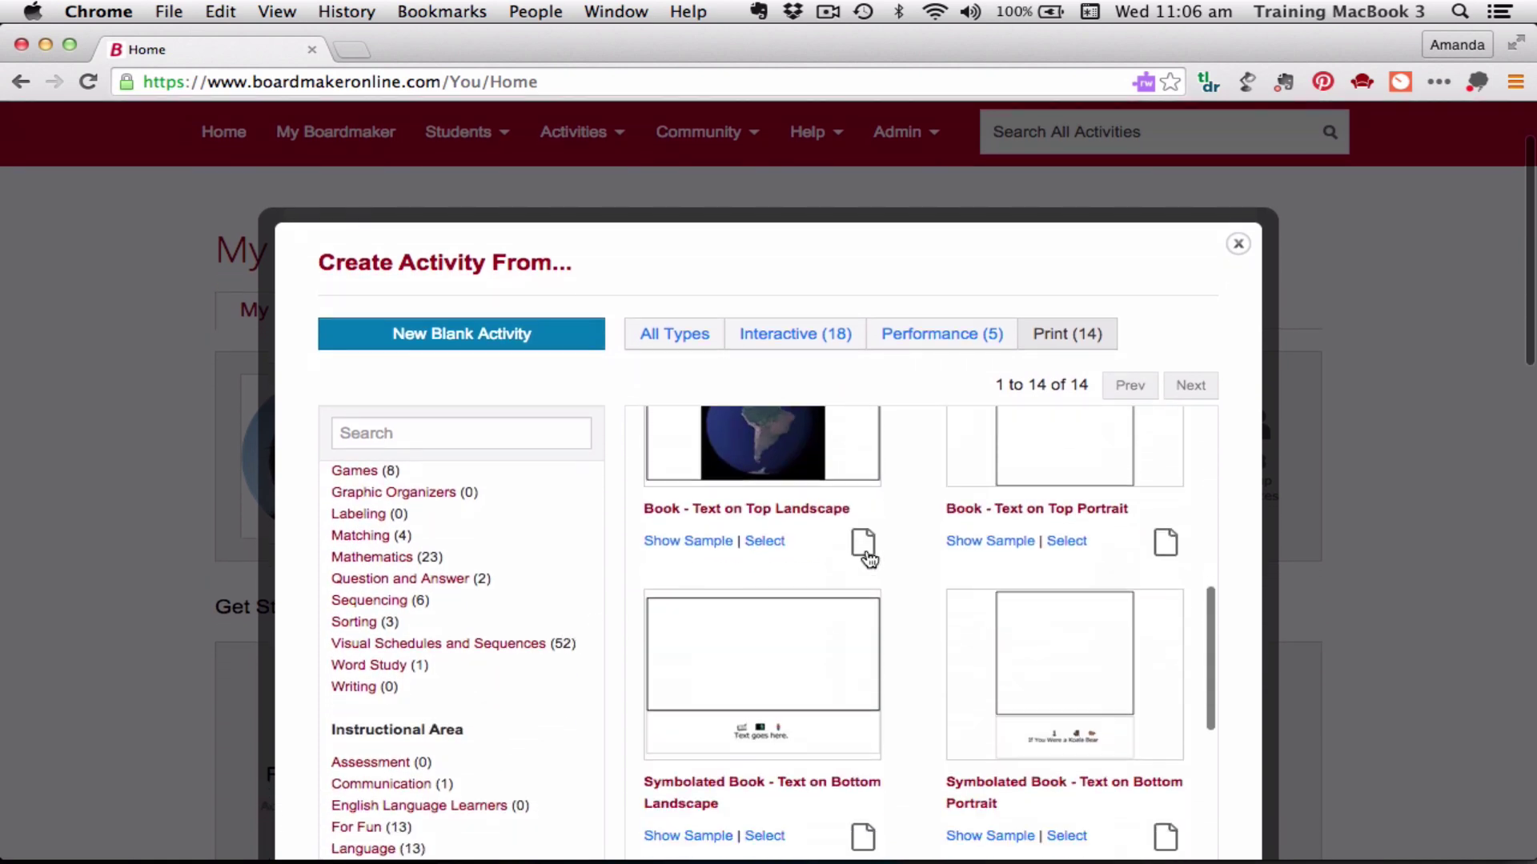
scroll(869, 558, up, 5)
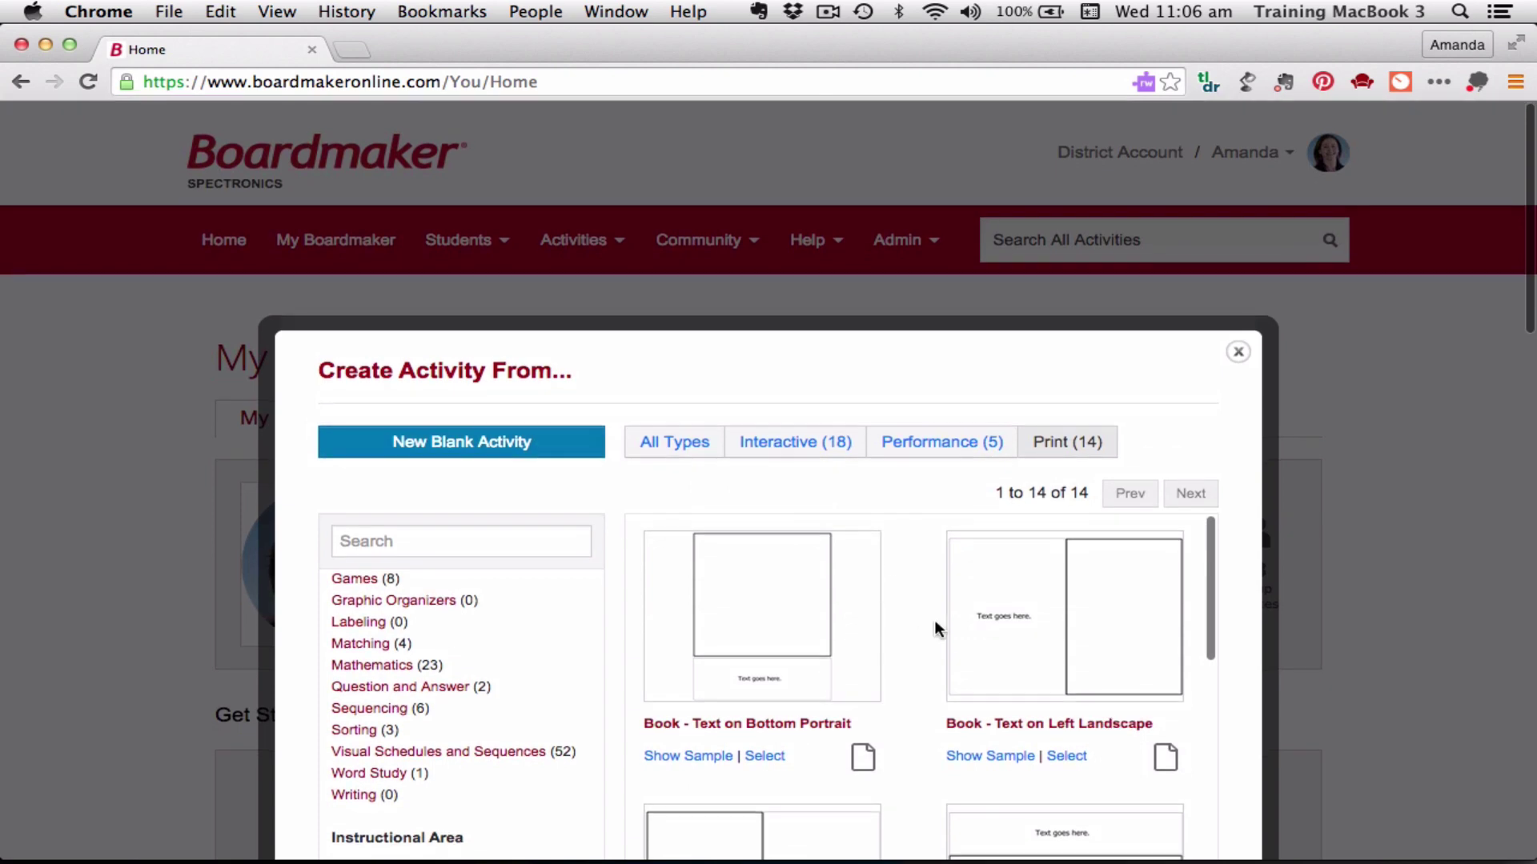
- Open the "Book - Text on Left Landscape" template for editing and make the editor window full screen
click(1046, 627)
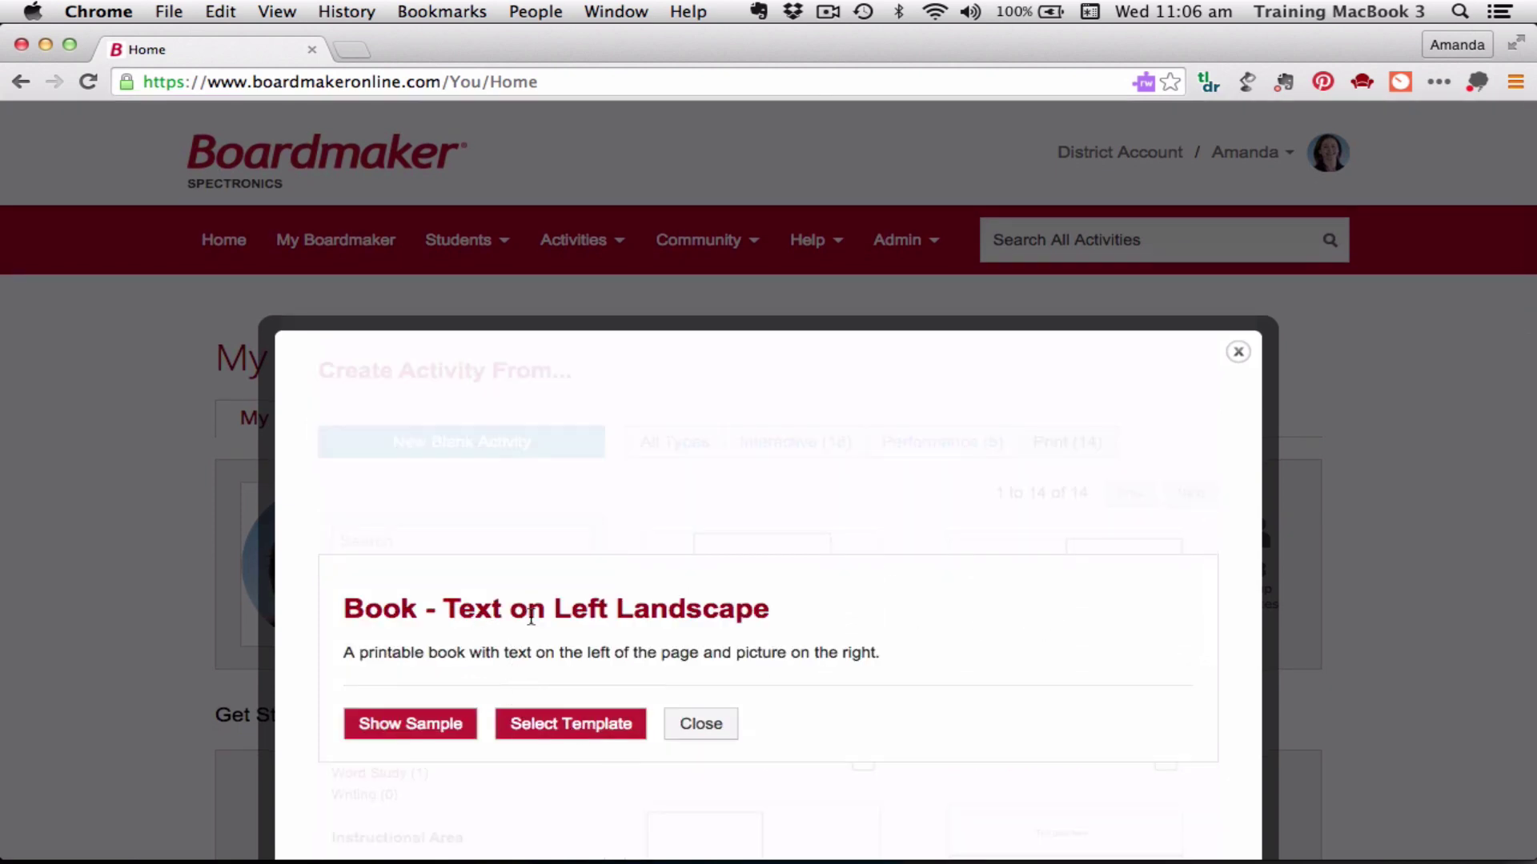
click(549, 726)
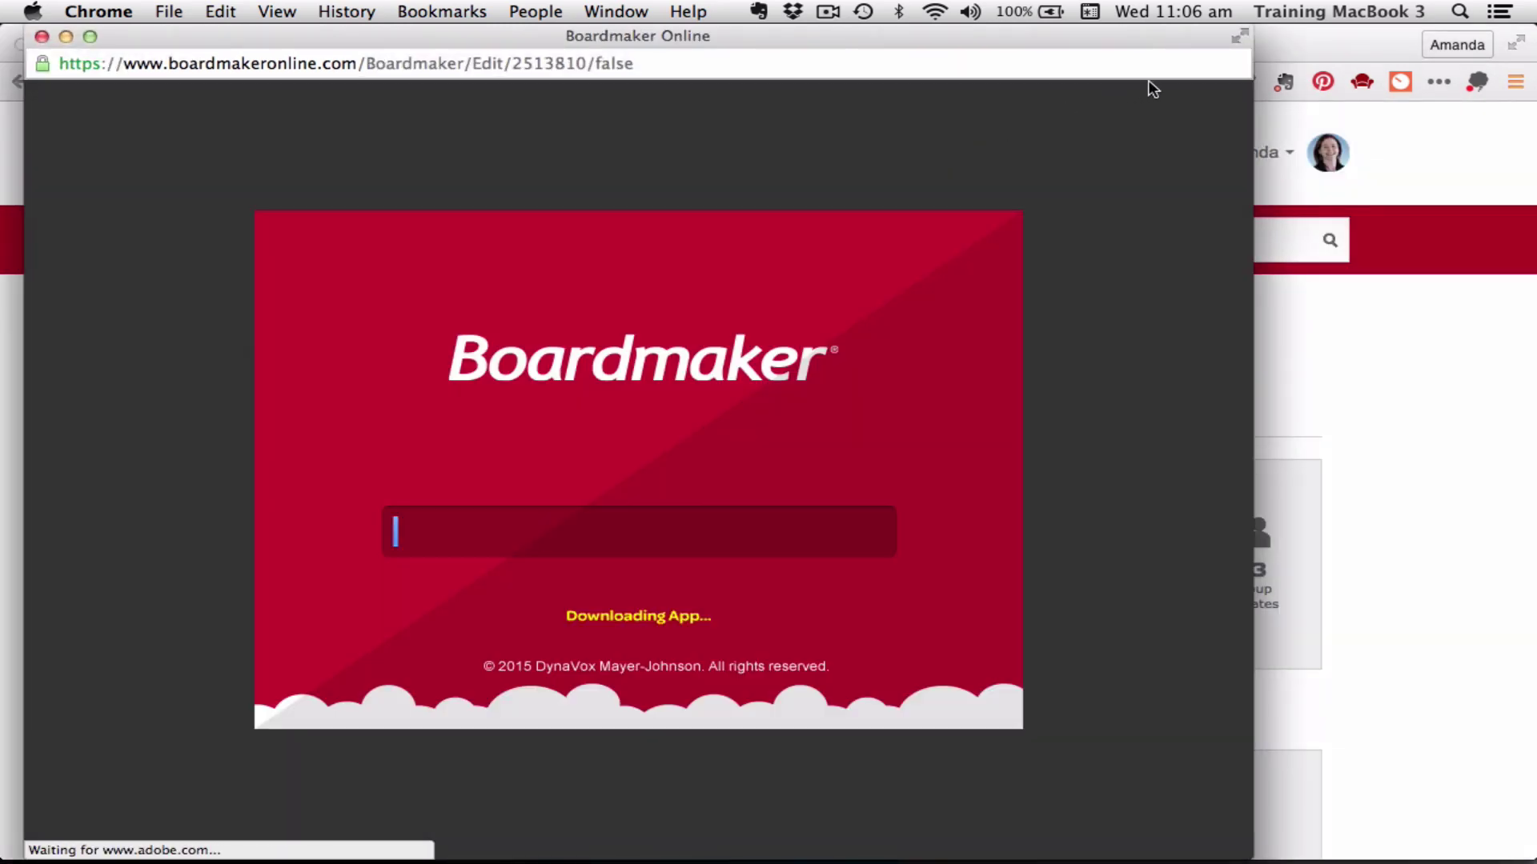
click(1237, 36)
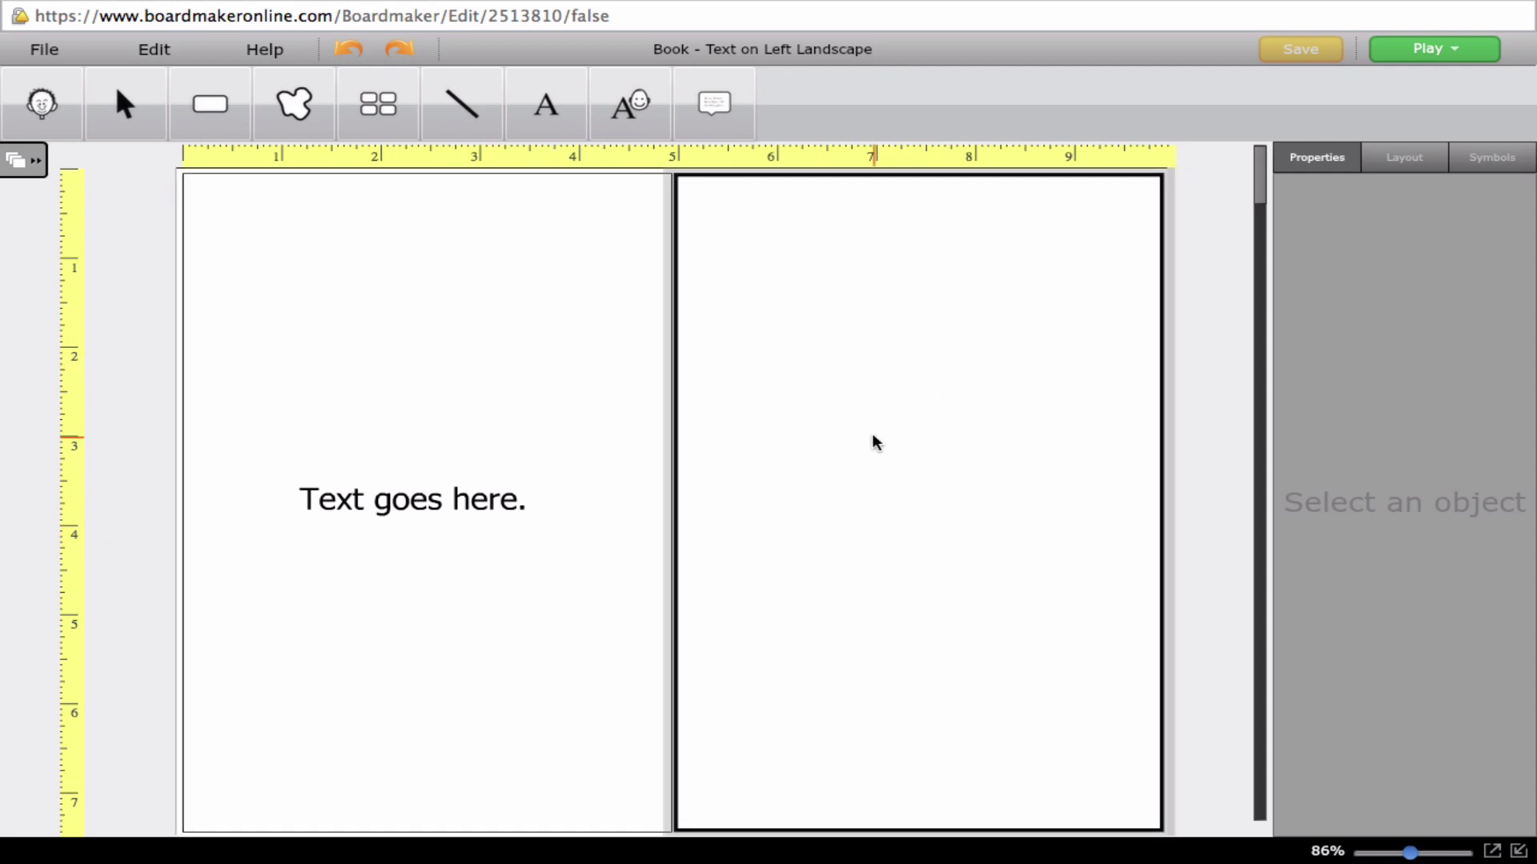
- Examine the properties of the text box and of the picture frame on the first page
click(566, 368)
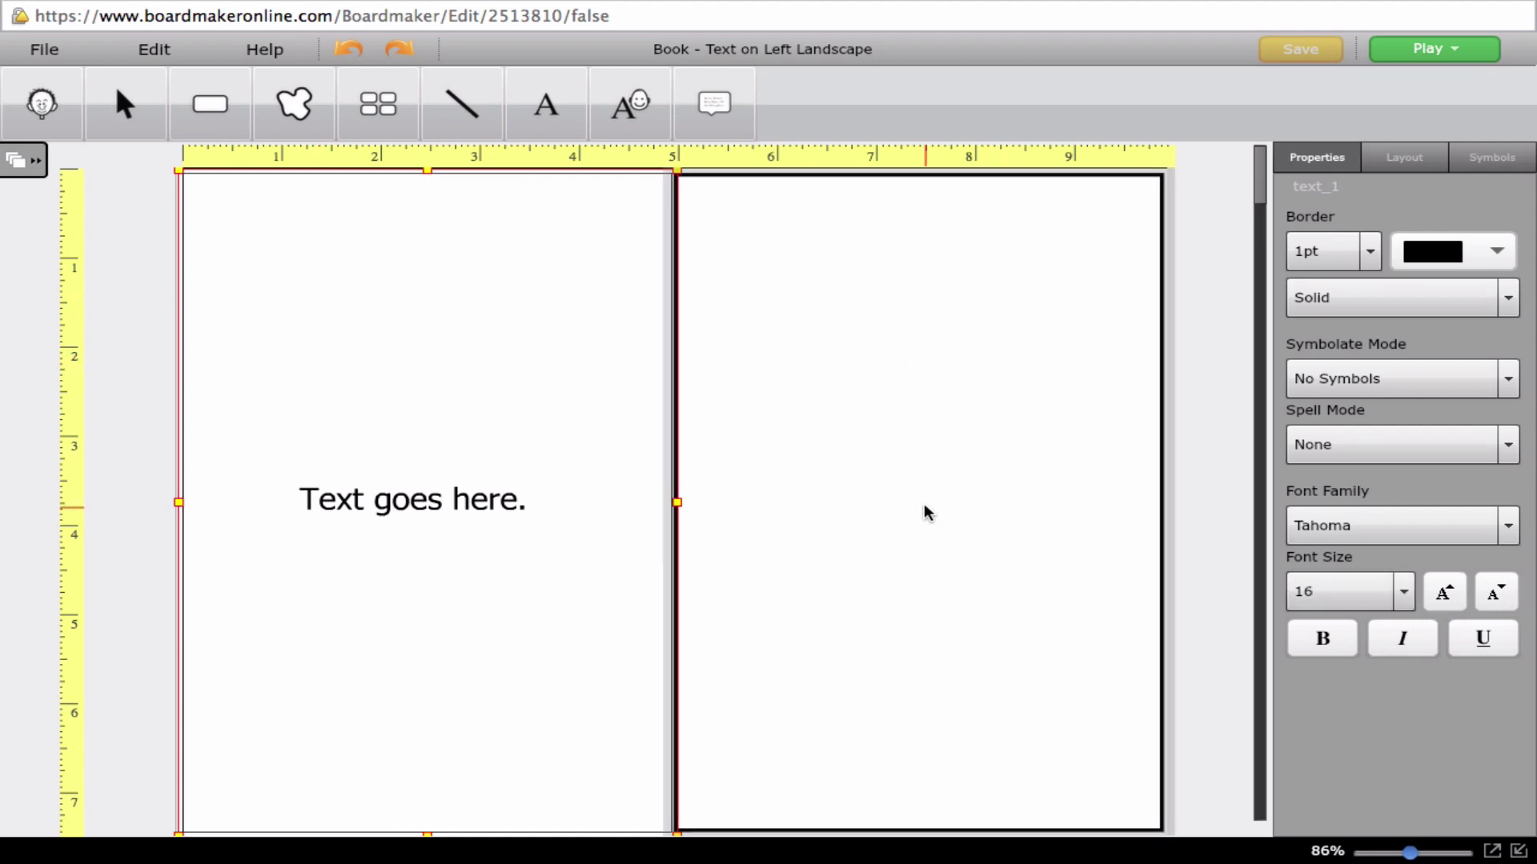
click(814, 337)
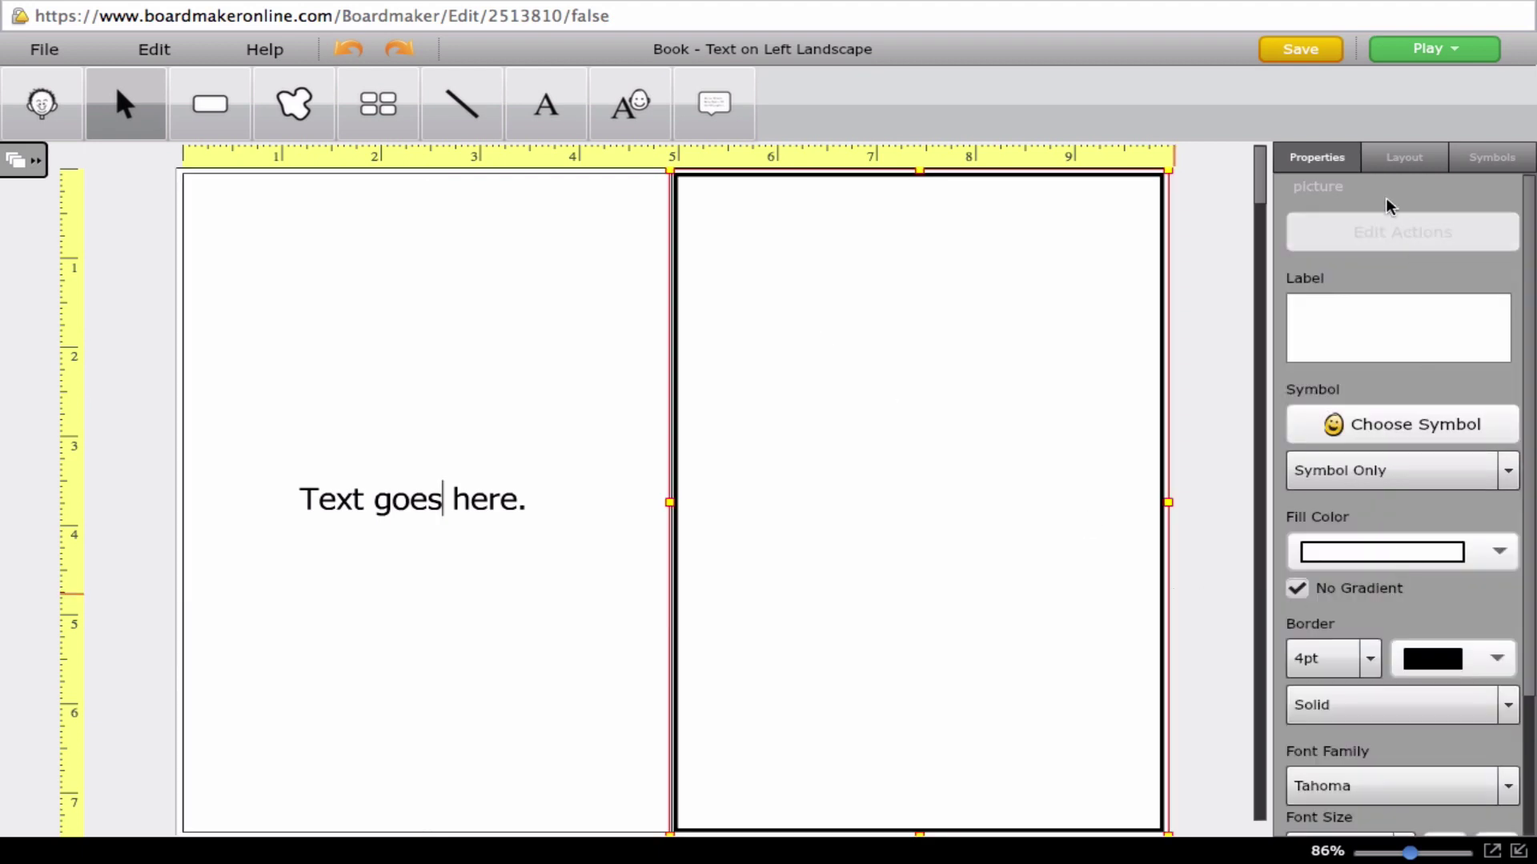
scroll(1390, 497, down, 4)
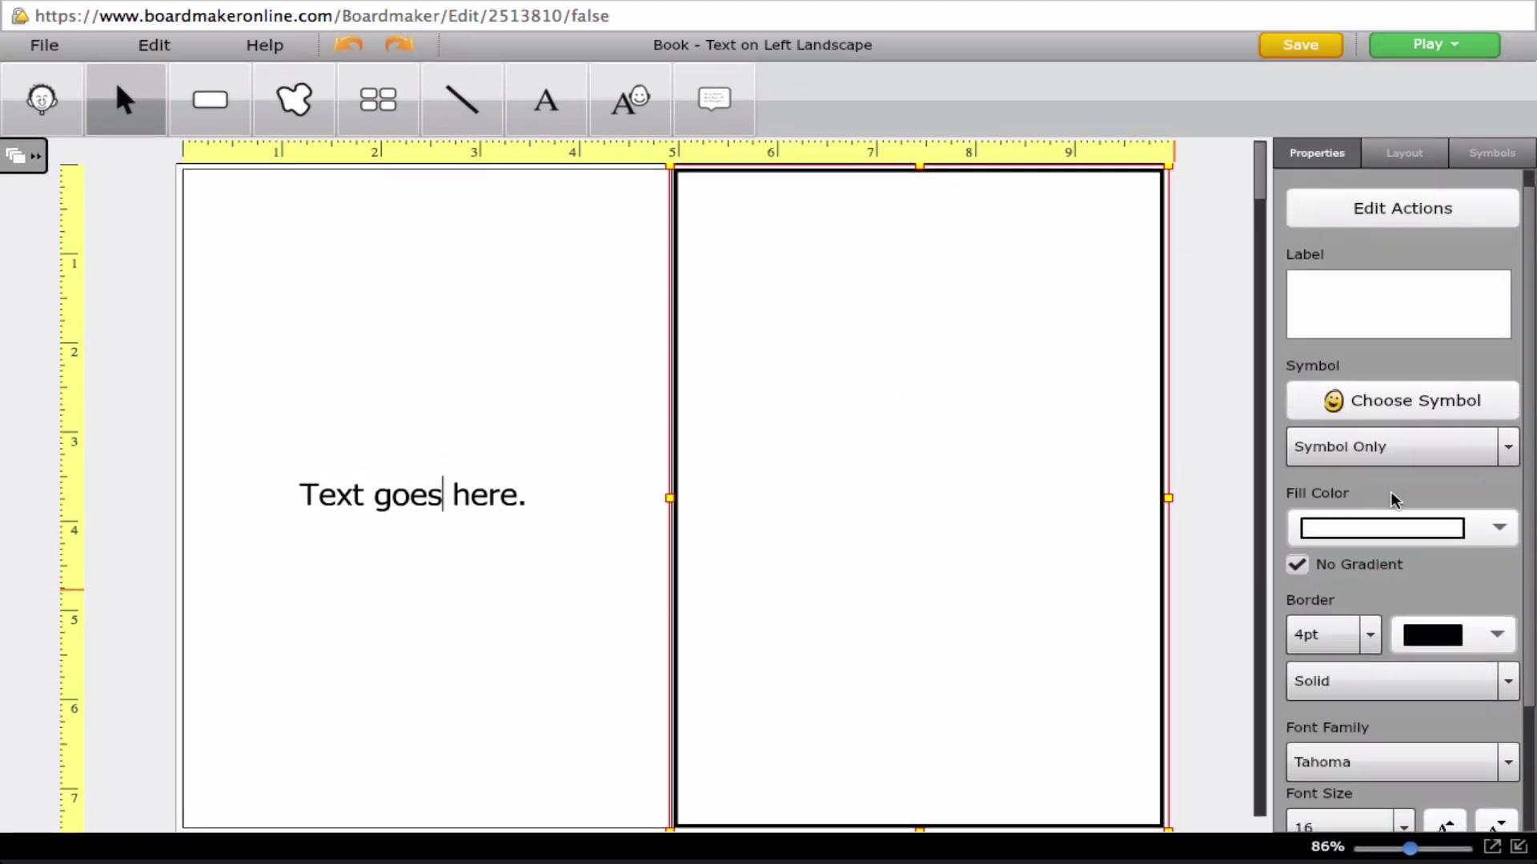
scroll(1395, 502, down, 1)
scroll(1395, 501, up, 1)
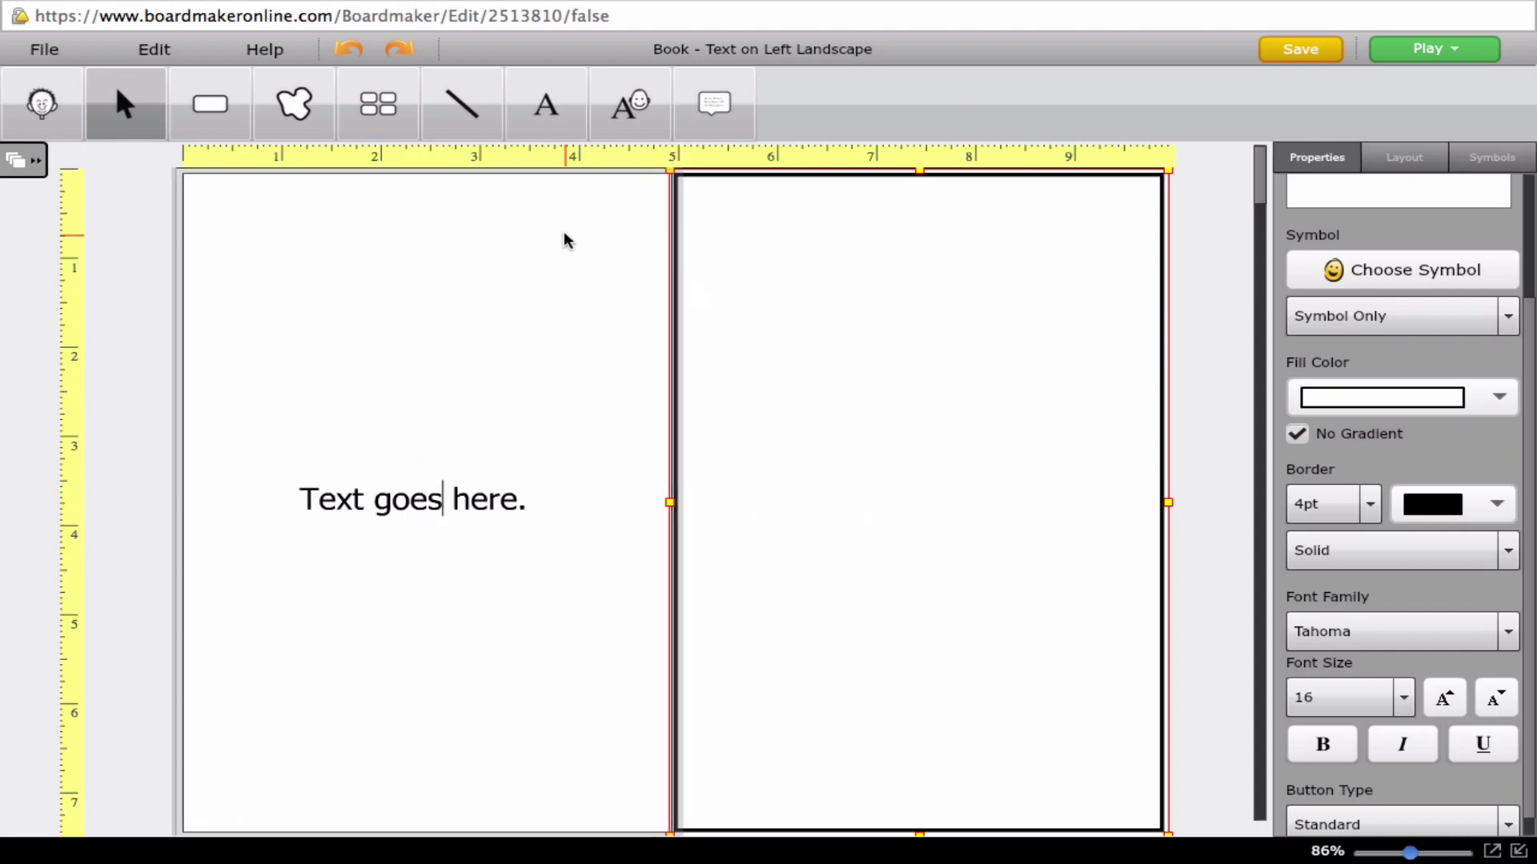
- Show the book's page list and view the options available for Page 1
click(38, 162)
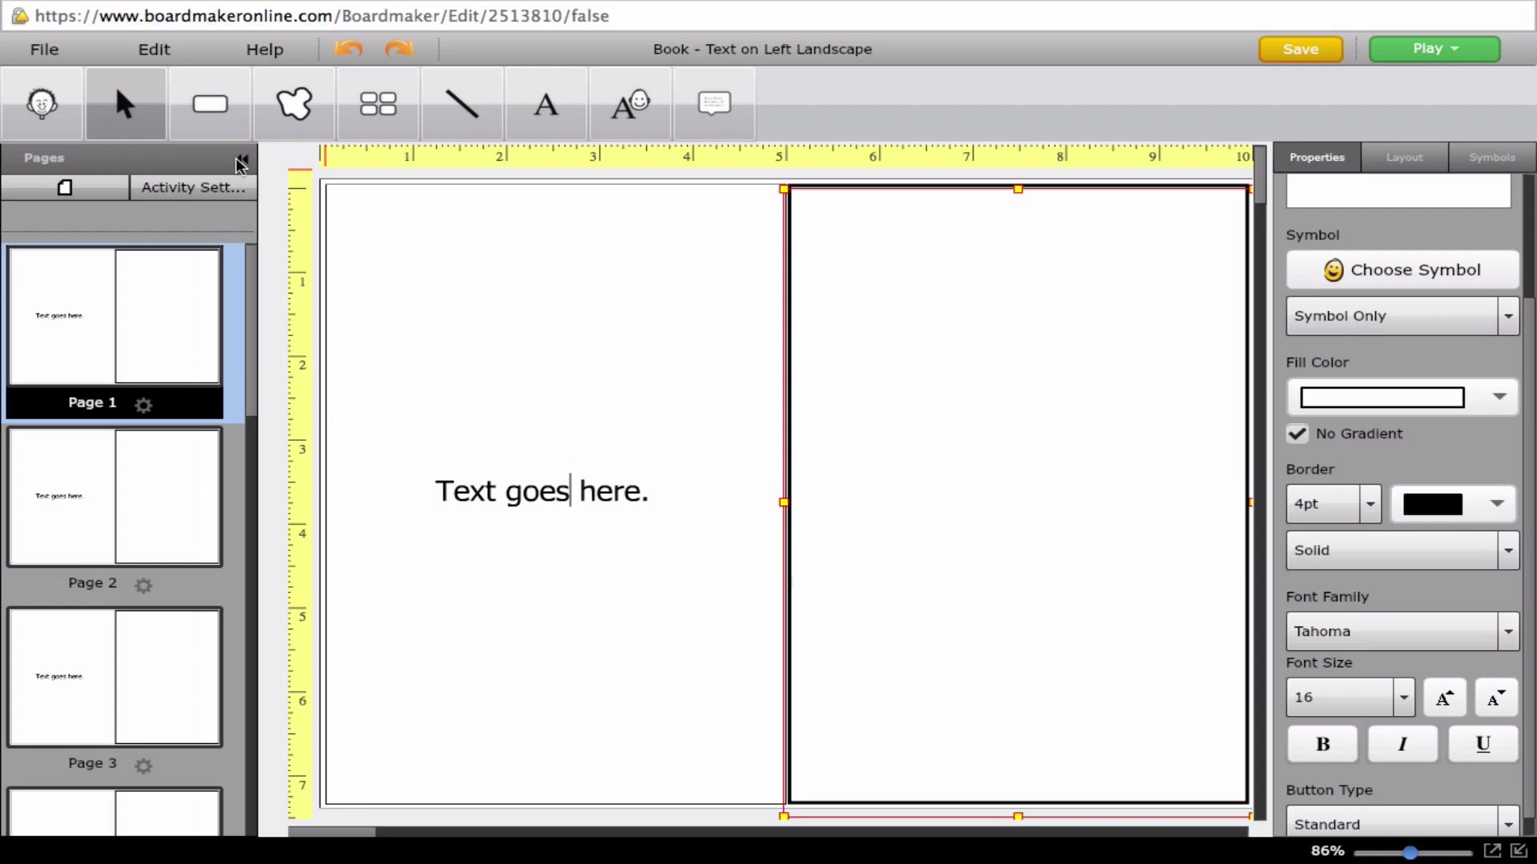
click(243, 164)
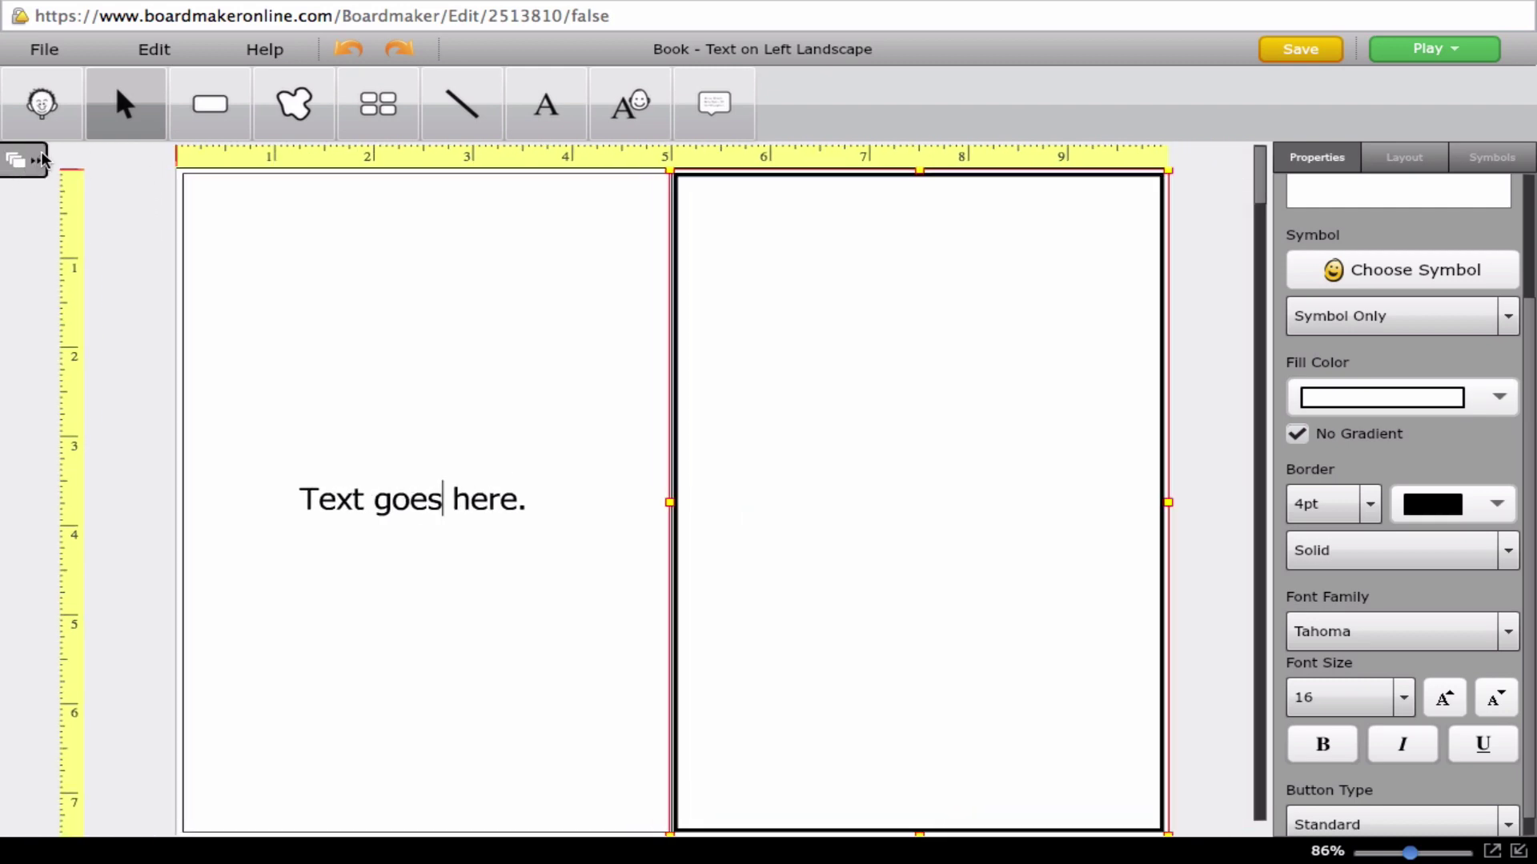
click(42, 169)
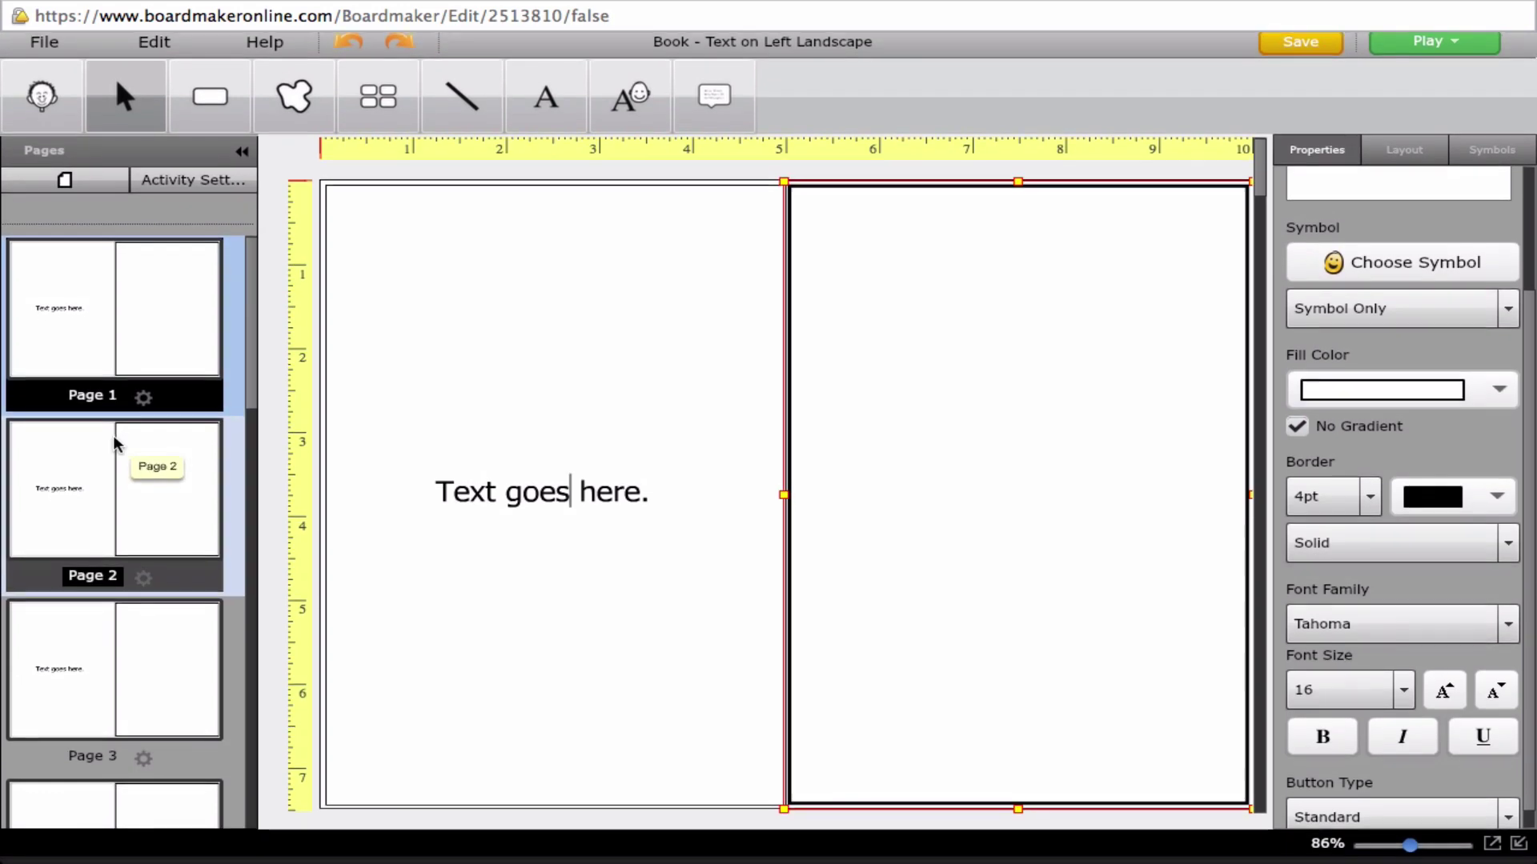
drag(247, 376, 250, 336)
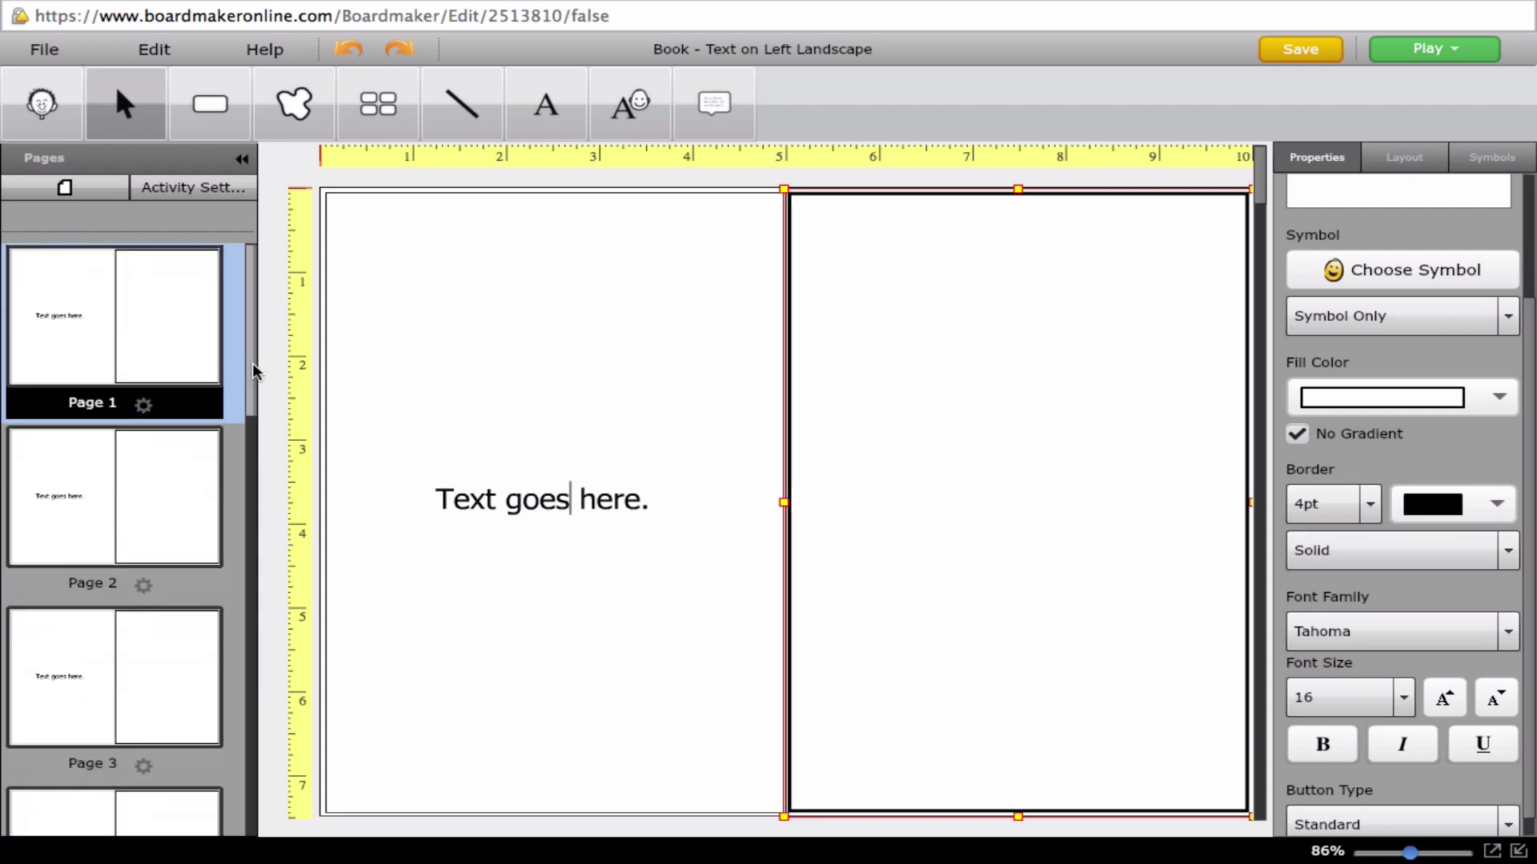
click(145, 408)
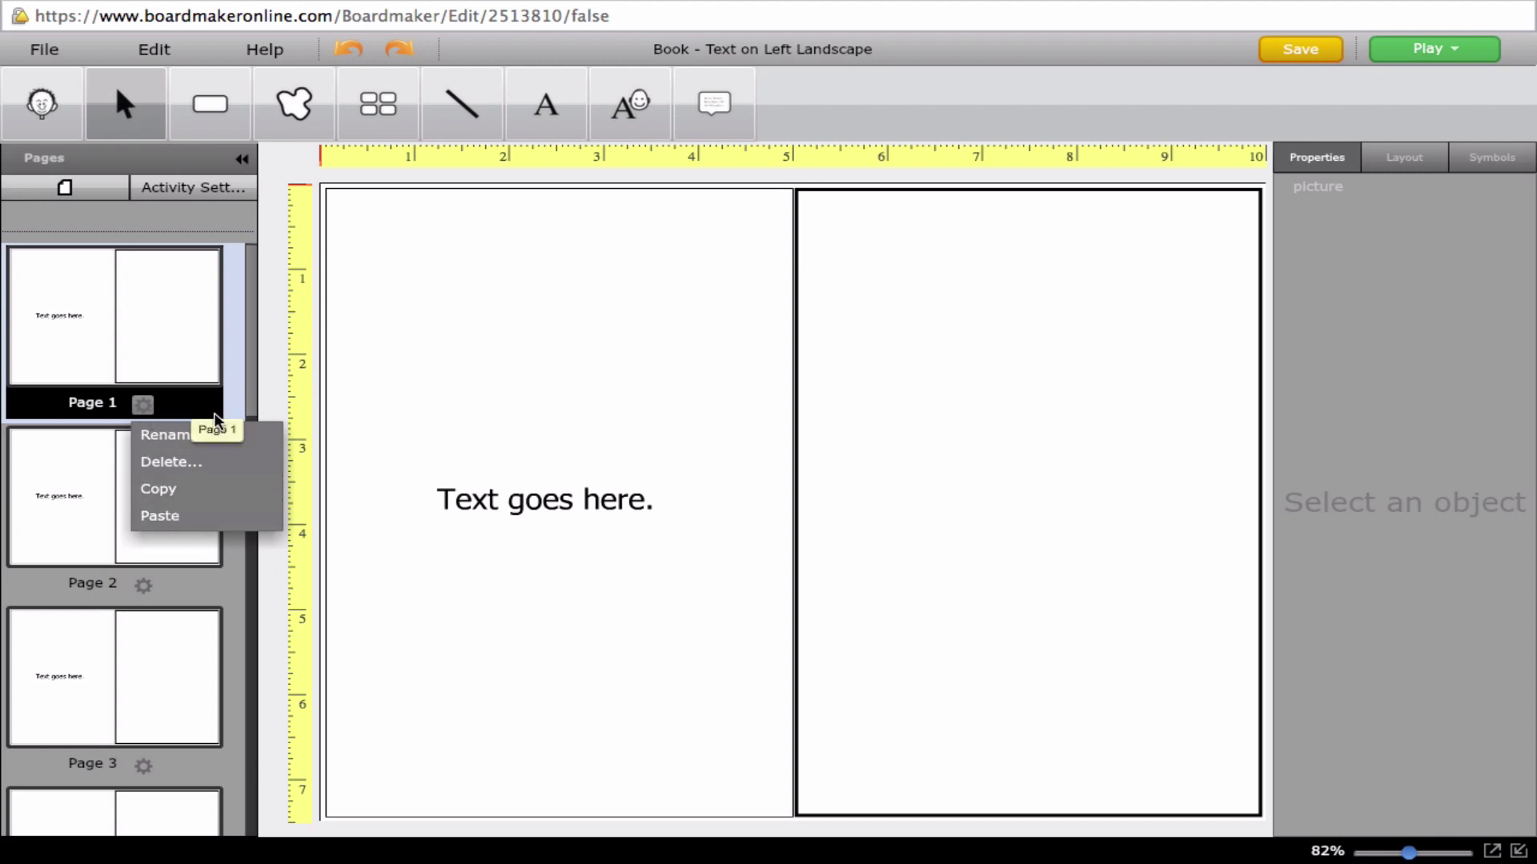
click(575, 518)
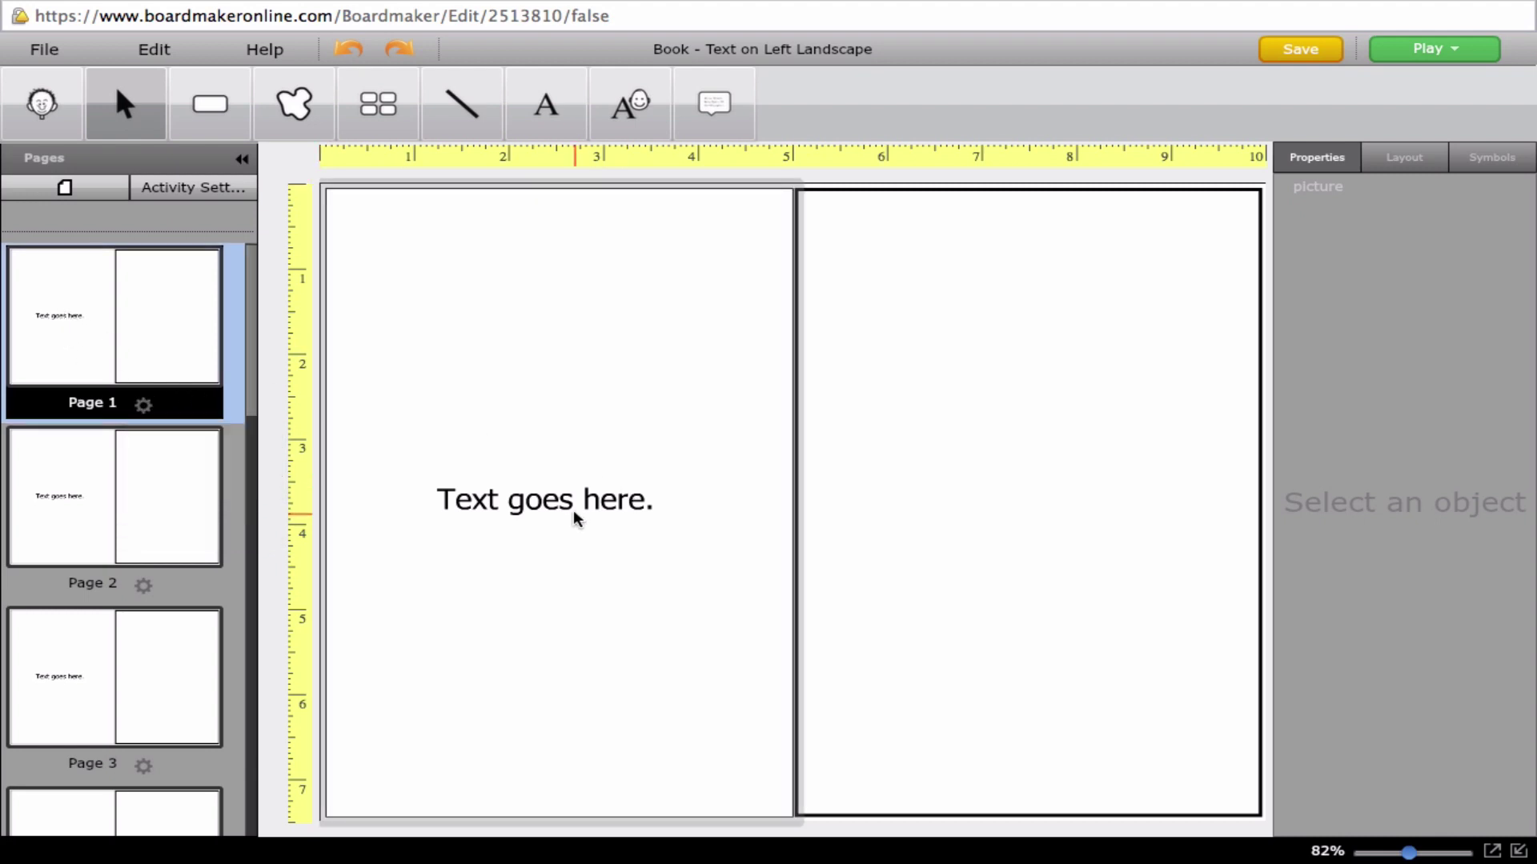
- Replace the placeholder text in Page 1's text box with "Going to the beach"
click(574, 519)
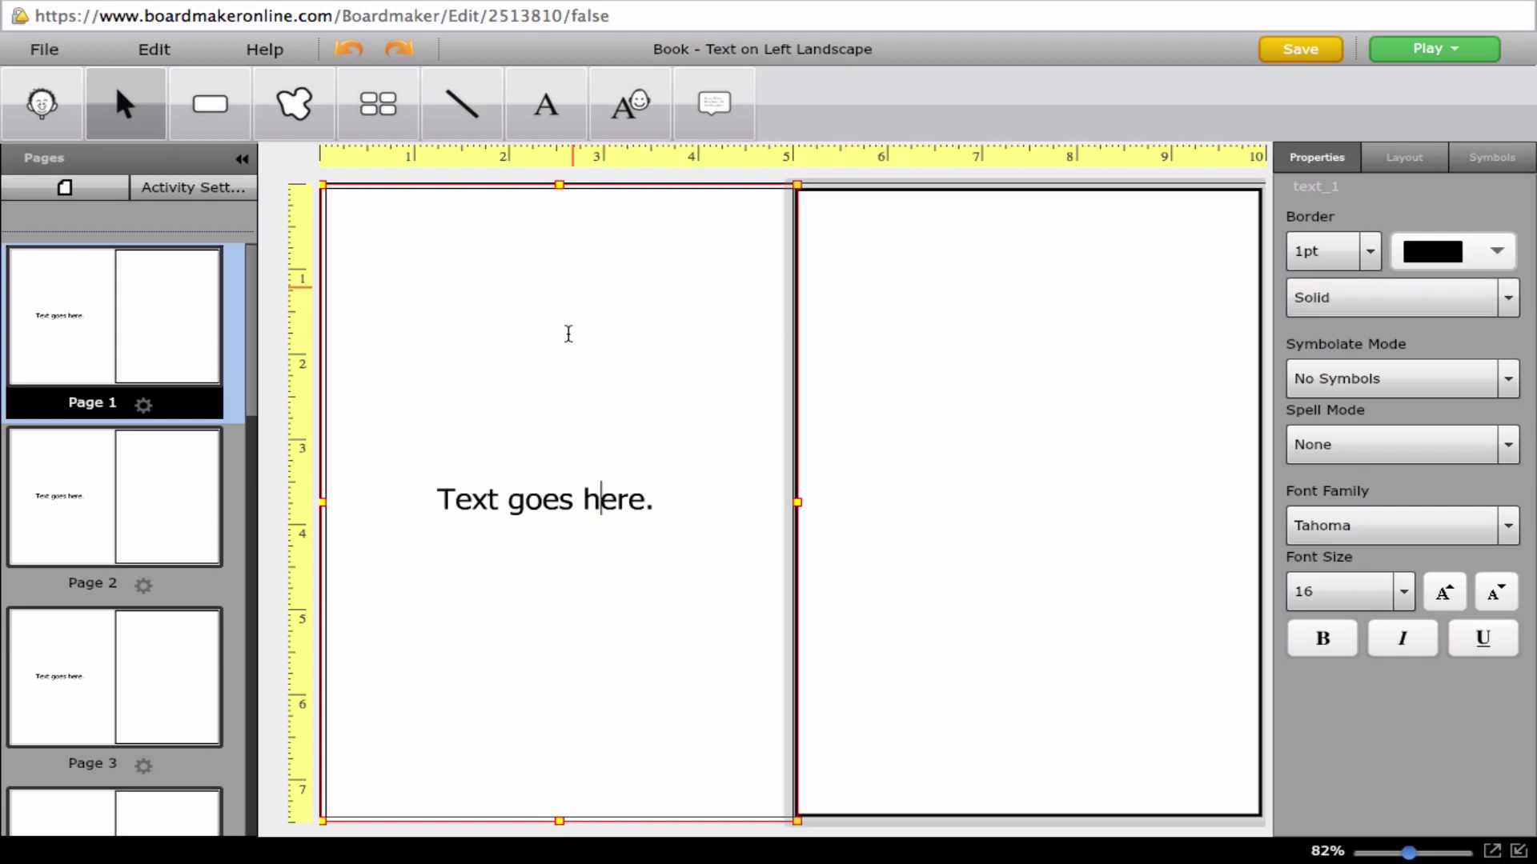
double_click(545, 498)
click(675, 518)
drag(662, 504, 384, 507)
key(BackSpace)
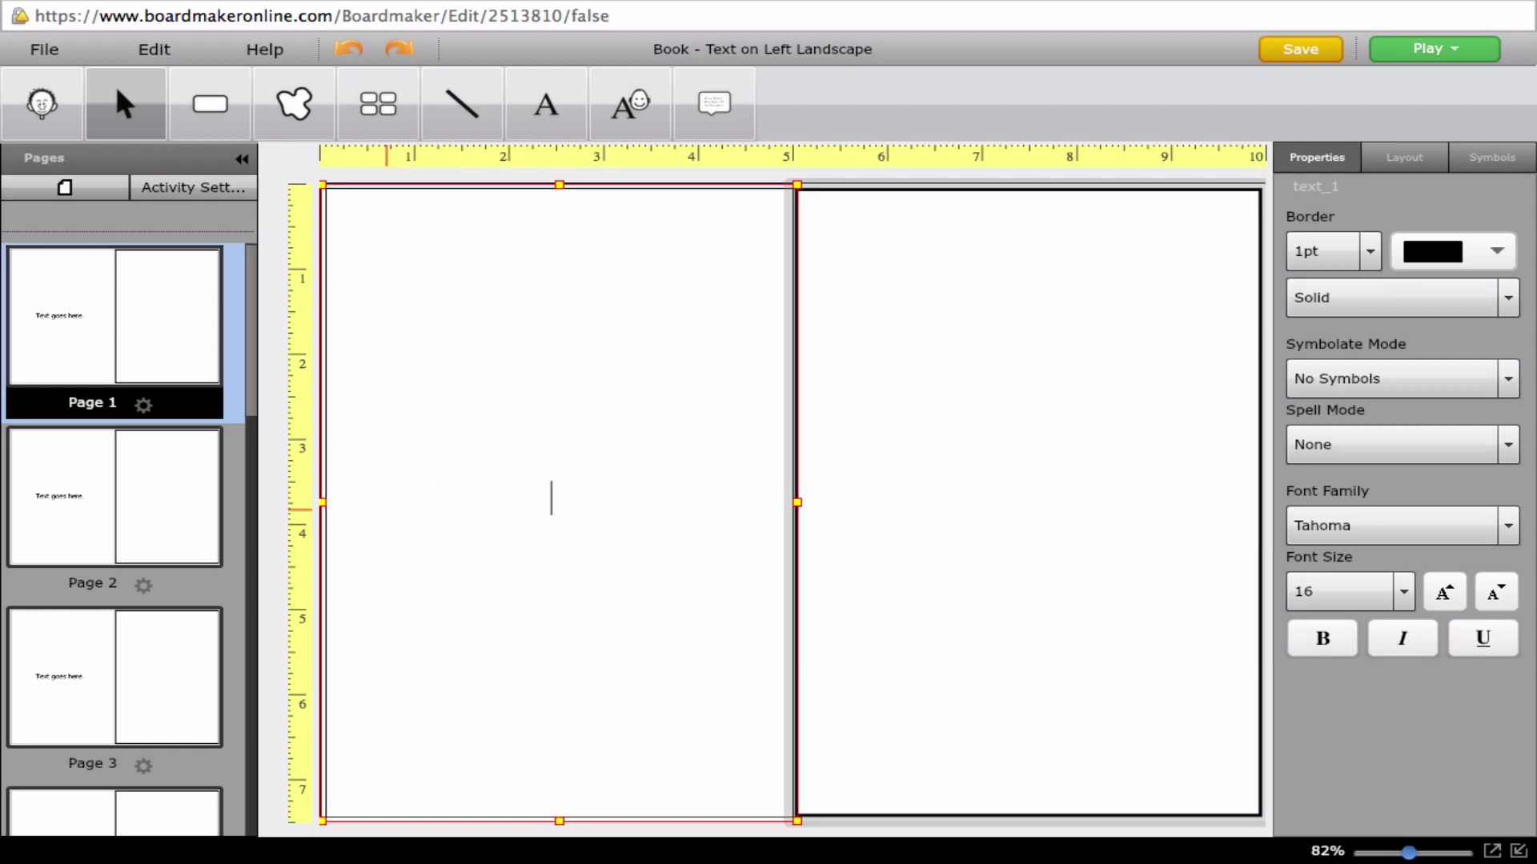
text(GHoi)
key(BackSpace)
key(BackSpace)
key(BackSpace)
text(oing to the beach)
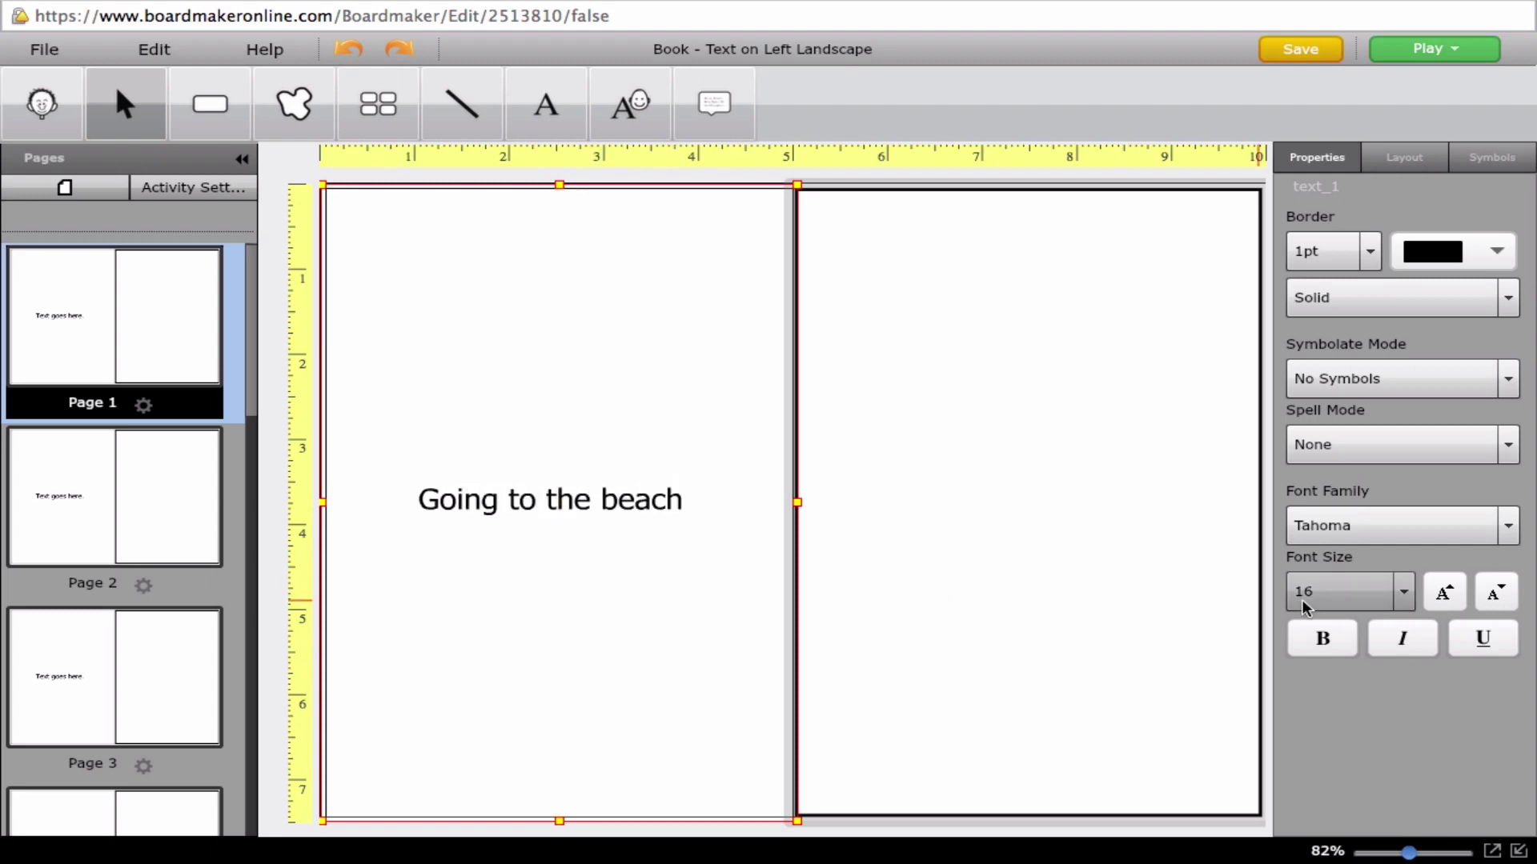
- Increase the font size of Page 1's "Going to the beach" text to 72
click(1453, 592)
click(1453, 591)
click(1453, 592)
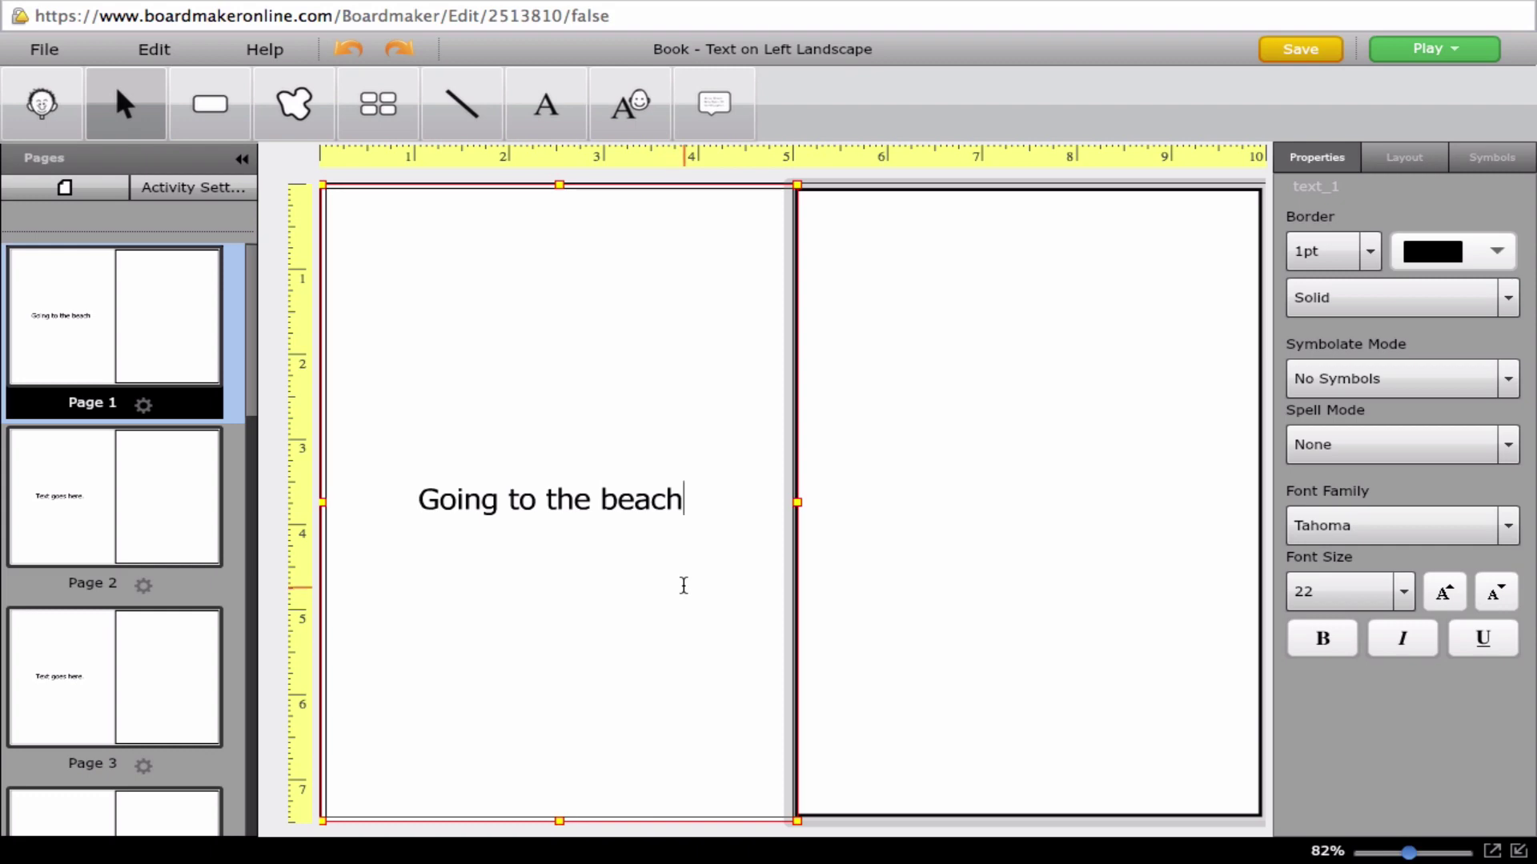
click(365, 264)
click(1449, 602)
click(1449, 601)
click(1449, 602)
click(1448, 601)
click(1449, 602)
click(1448, 602)
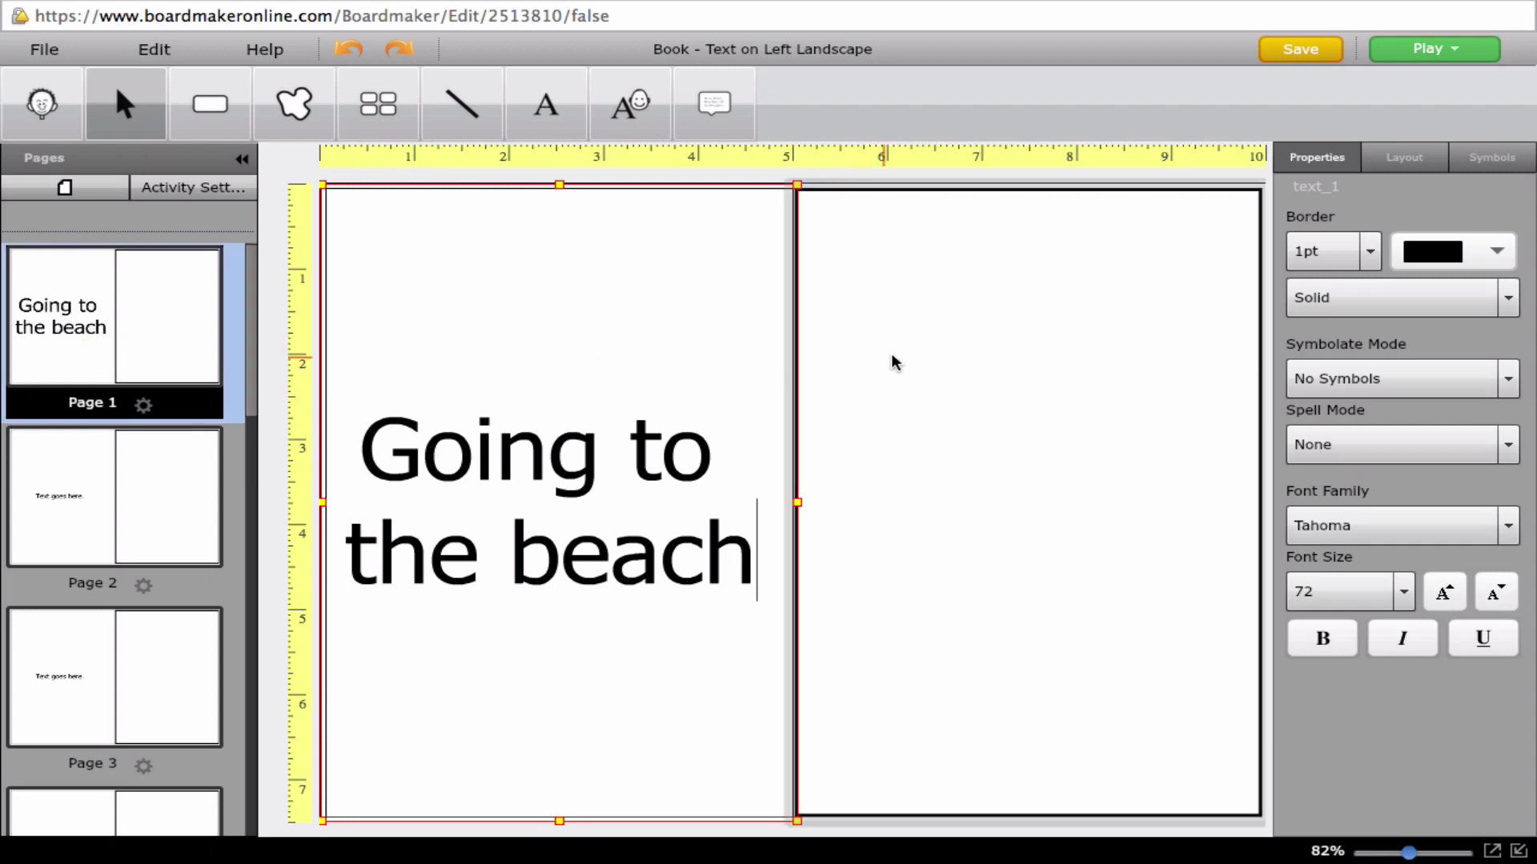
- Fill Page 1's picture frame with teal, and replace it with a light blue tint from the theme colors
click(916, 362)
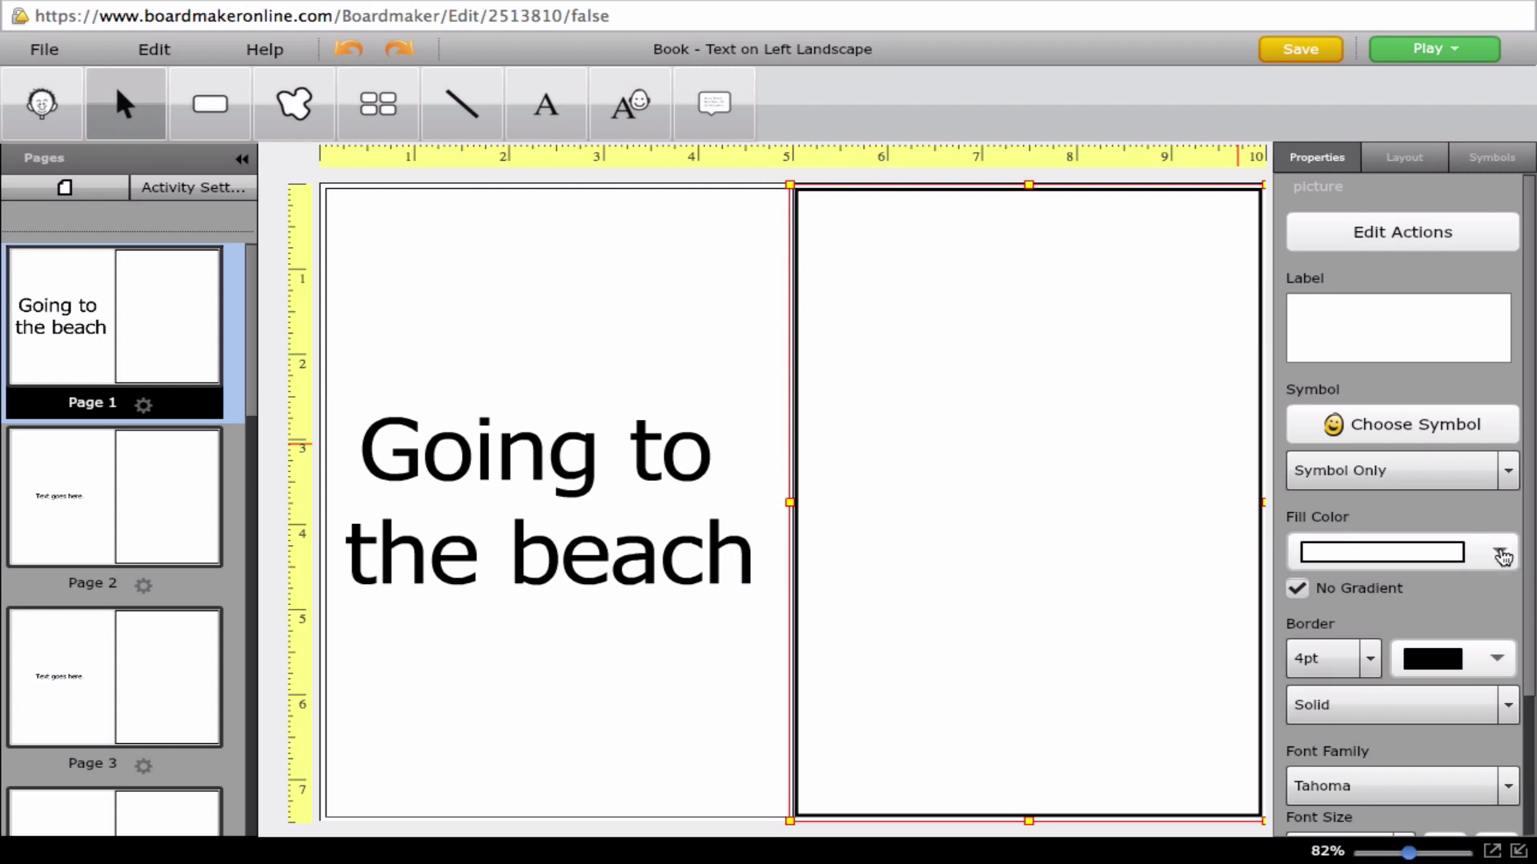
click(1500, 553)
click(1380, 615)
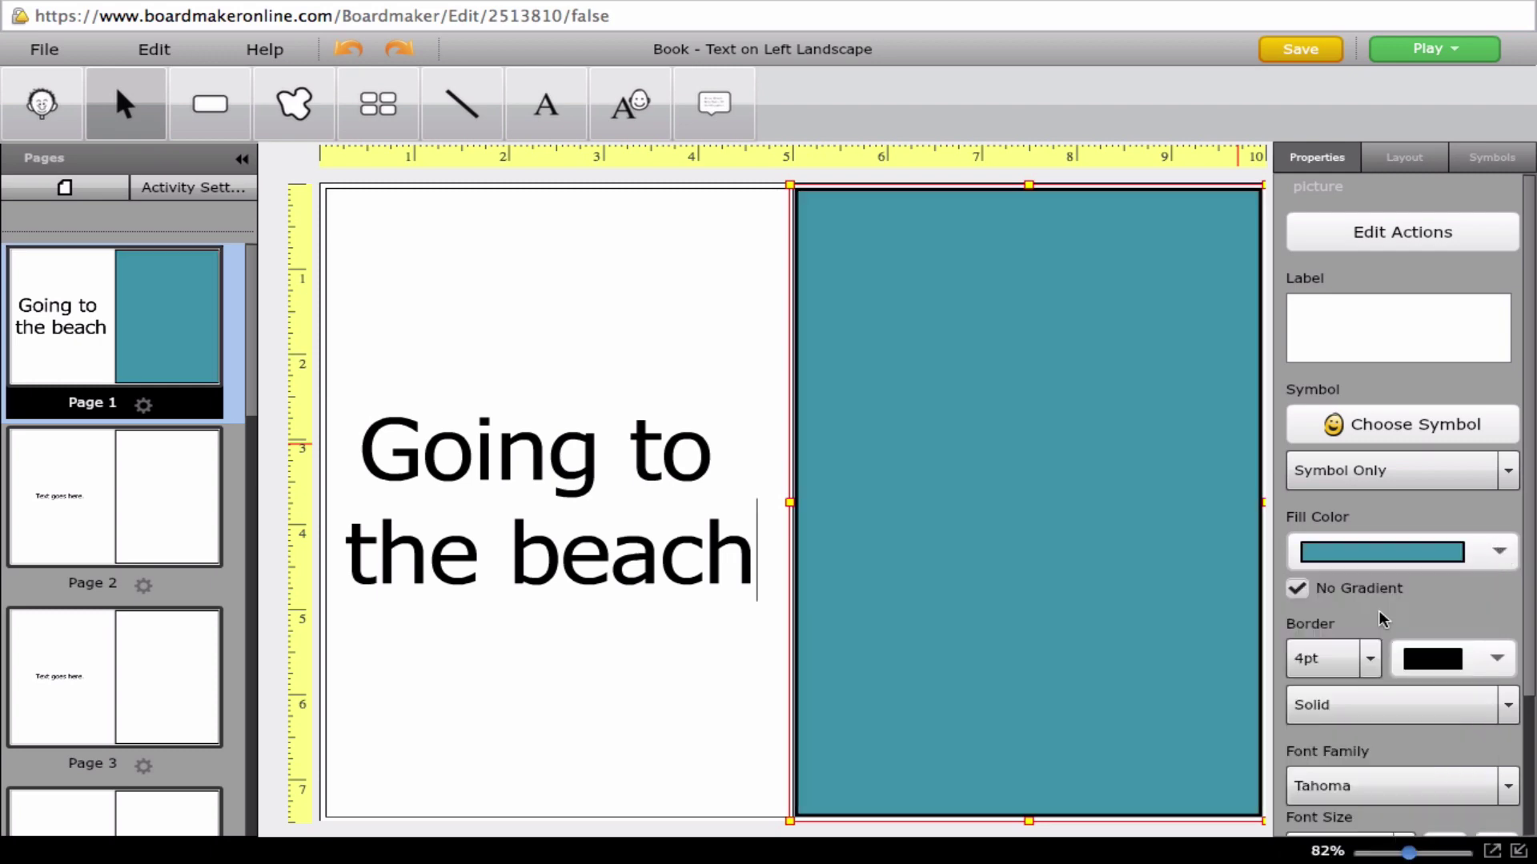
click(1503, 552)
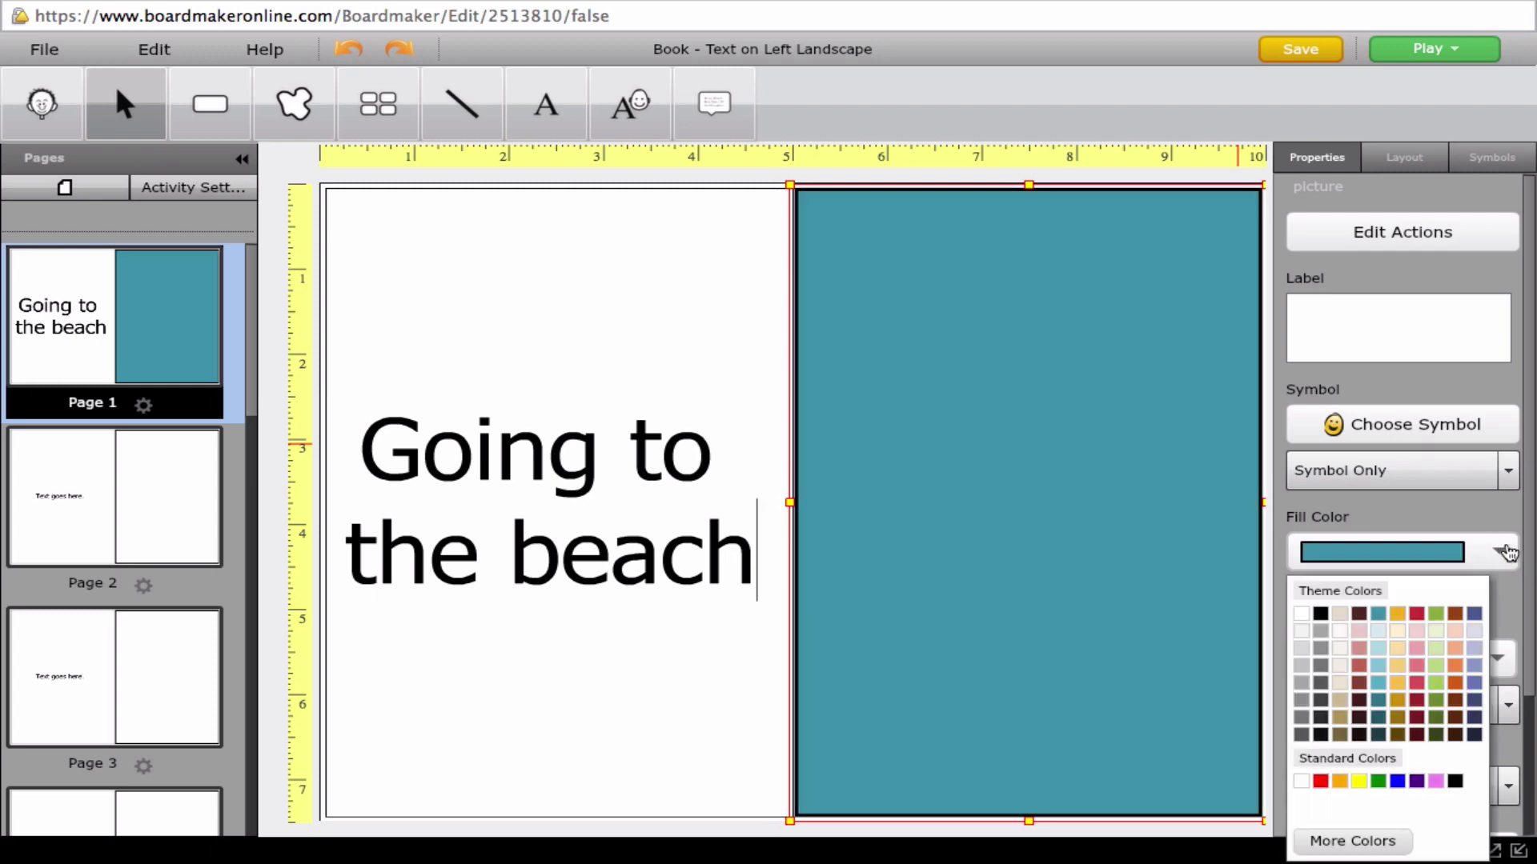
click(1378, 649)
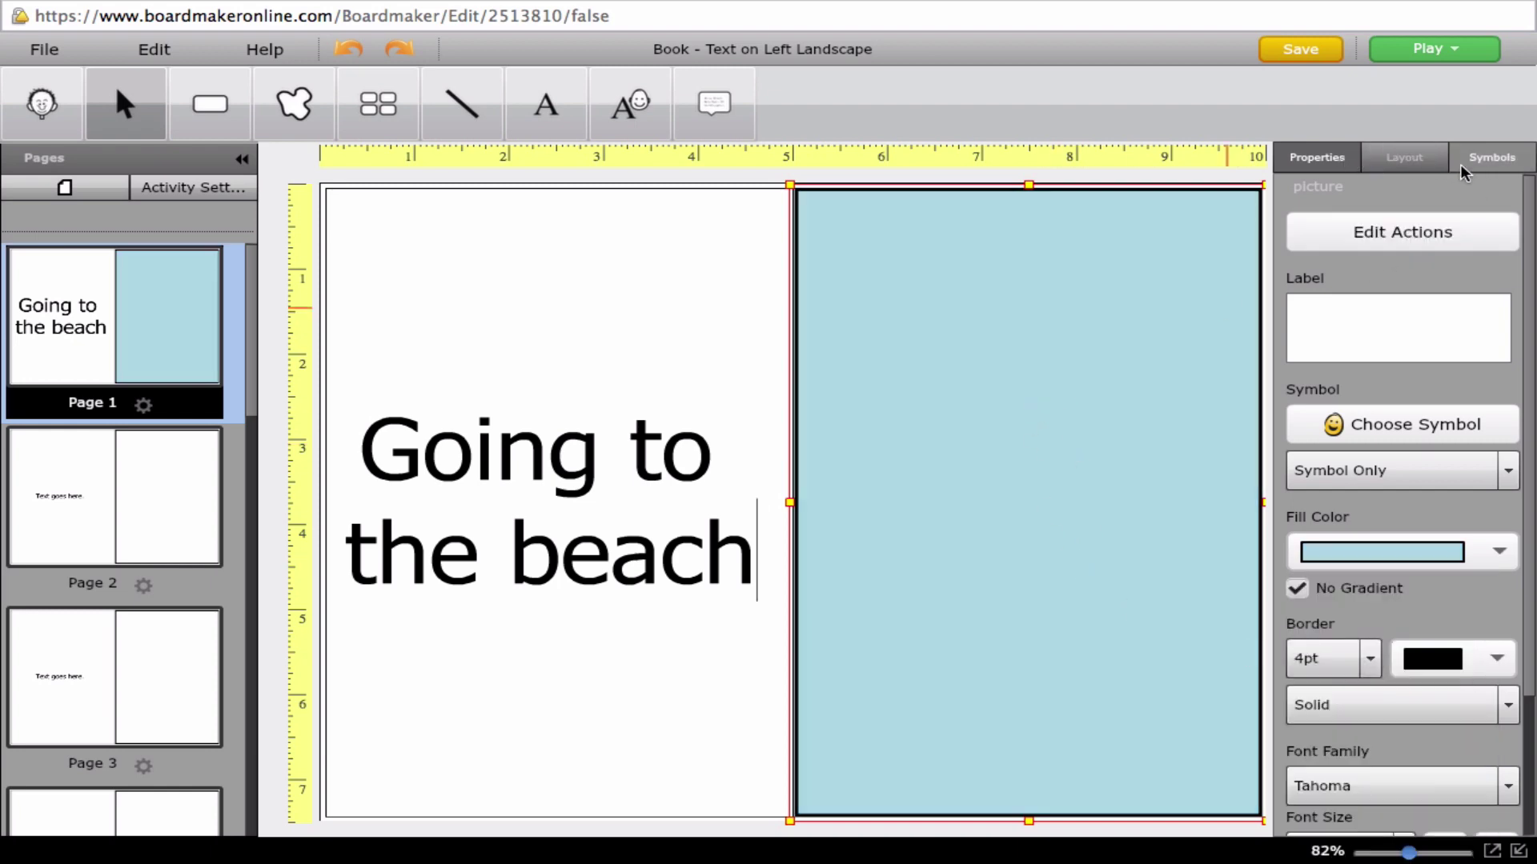
- Search the symbols for "beach" and place the palm tree beach symbol in Page 1's picture frame
click(1488, 159)
click(1395, 238)
text(beach)
key(Return)
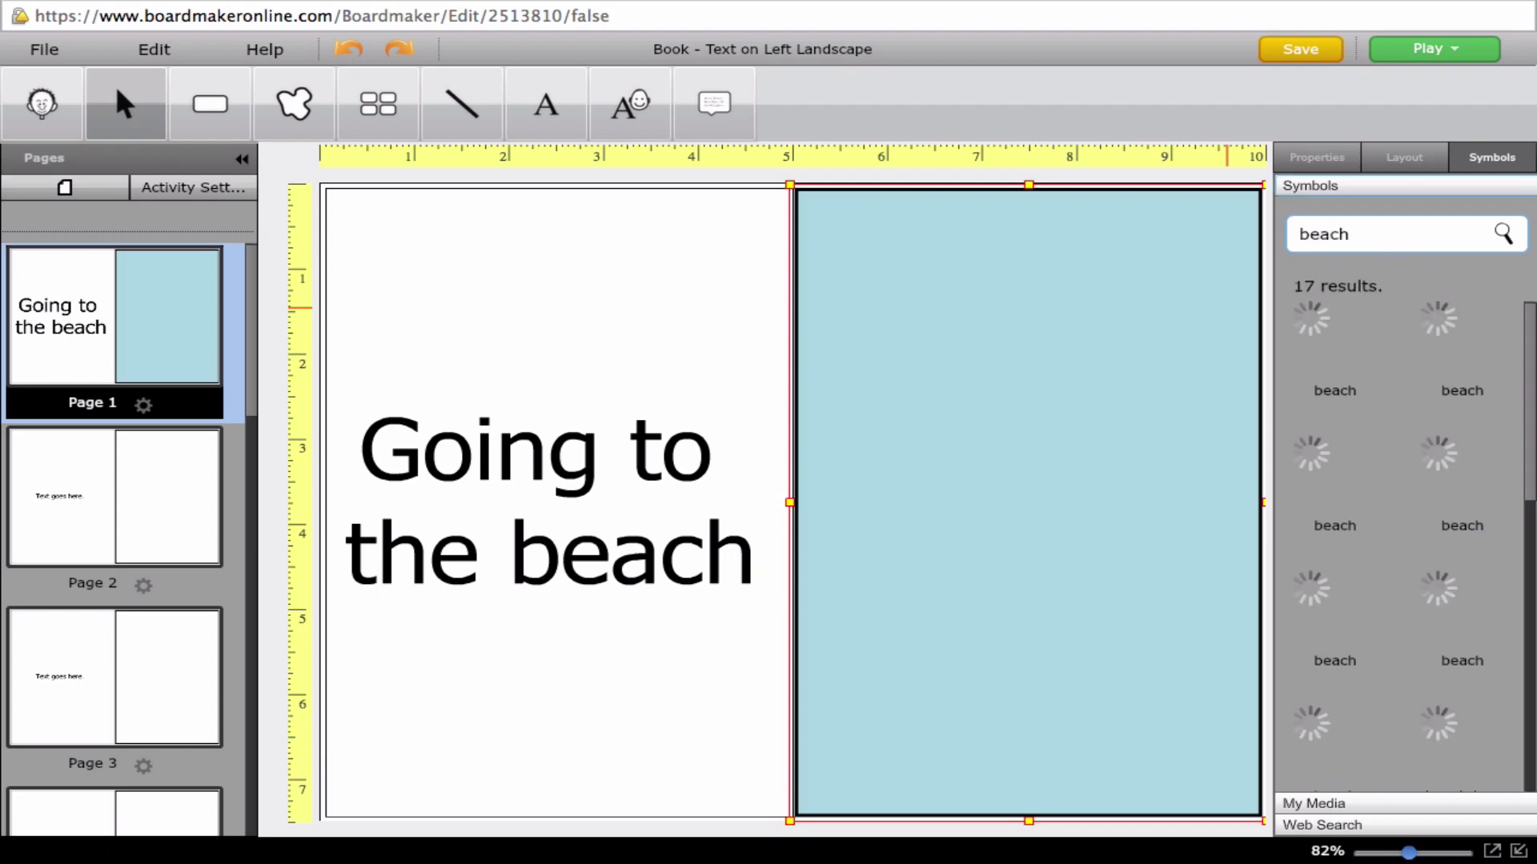
drag(1344, 356, 925, 477)
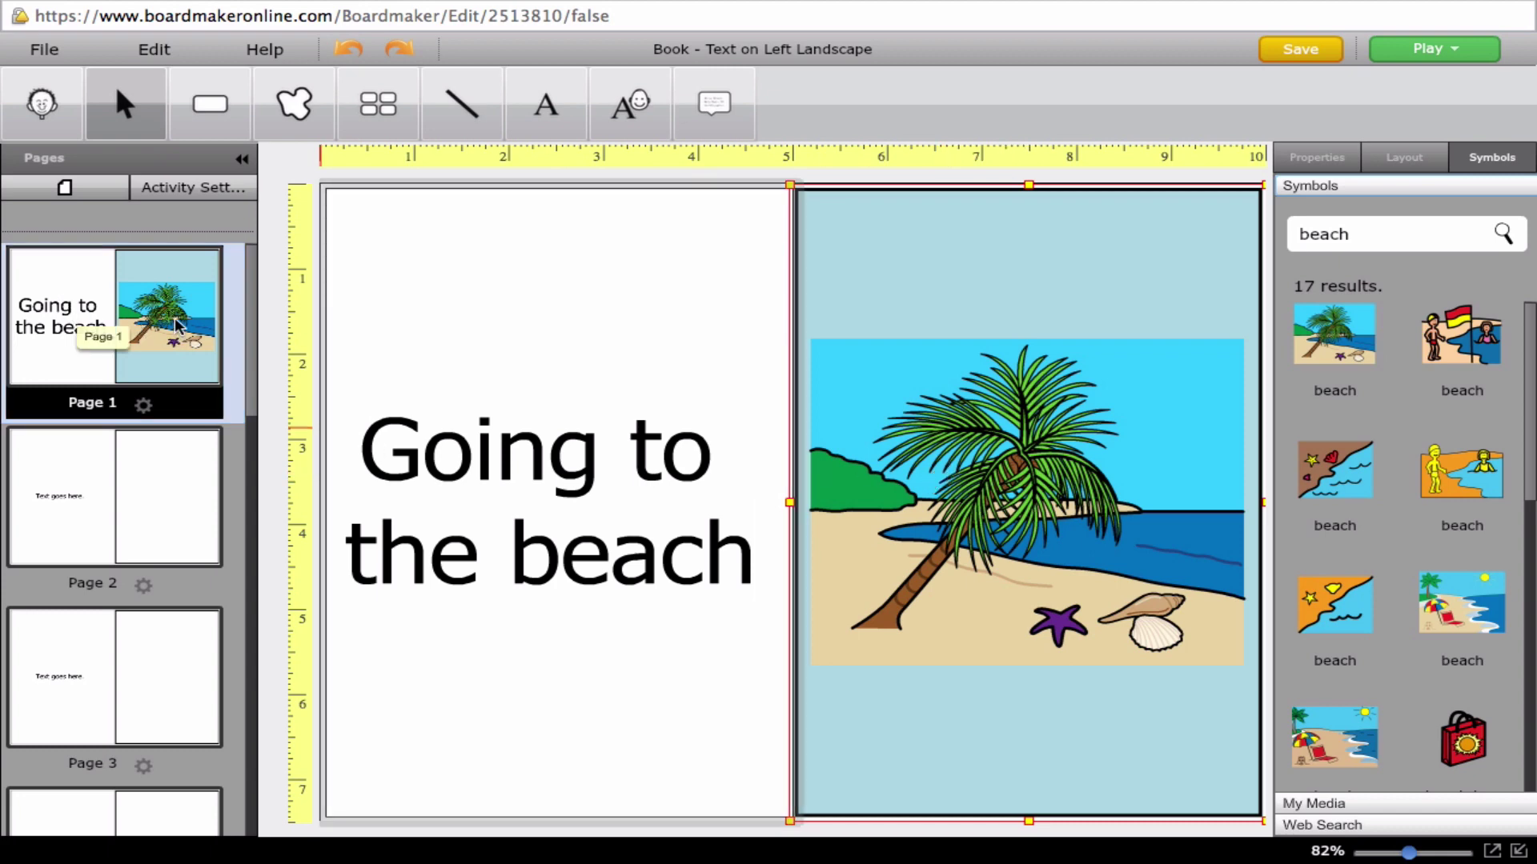
- Replace the placeholder text on Page 2 with "I love going to the beach."
click(102, 510)
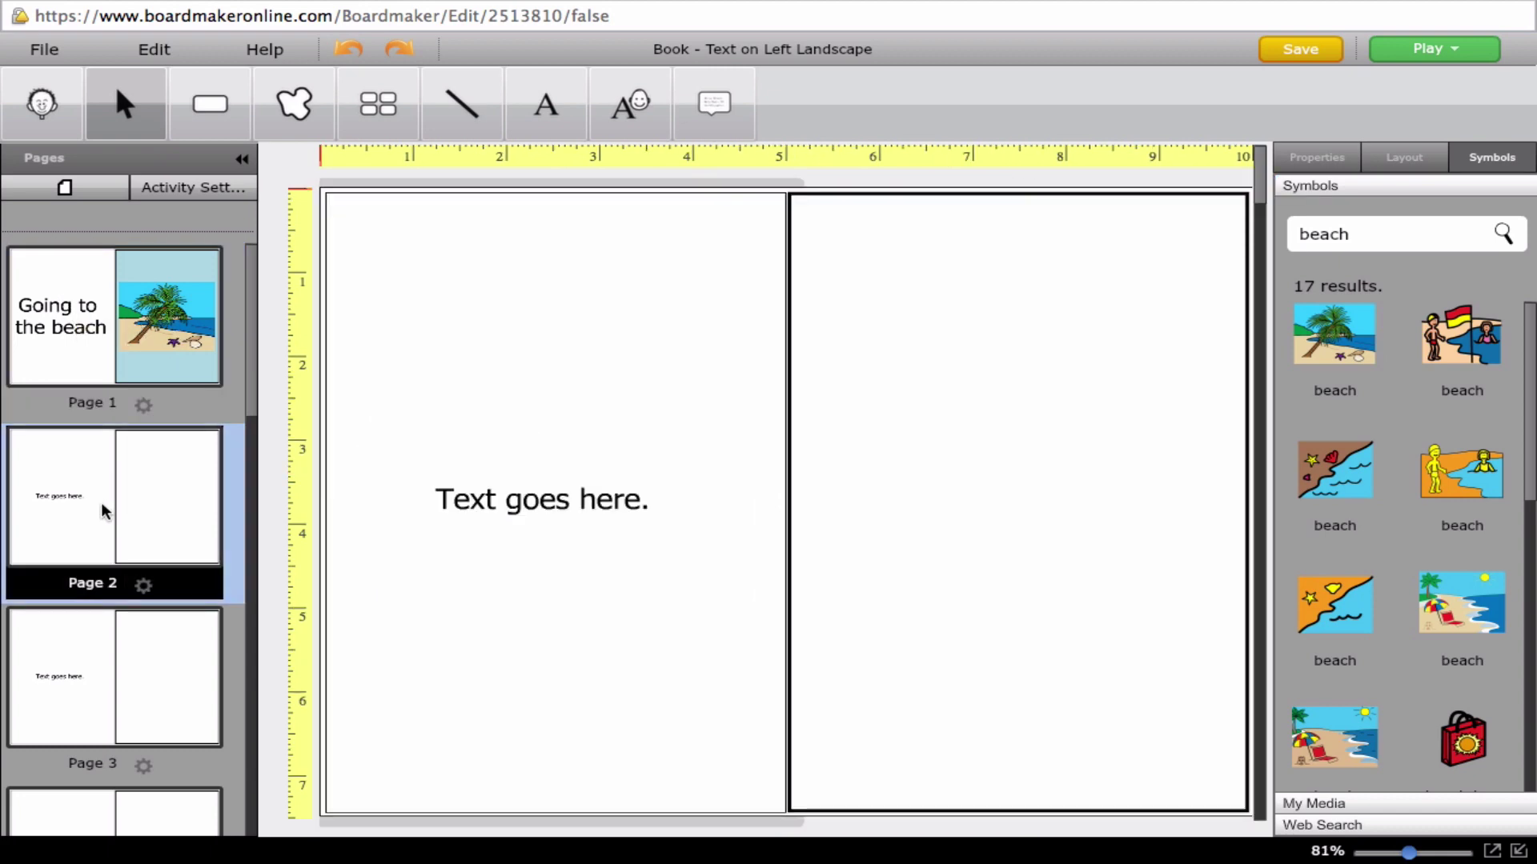
click(486, 501)
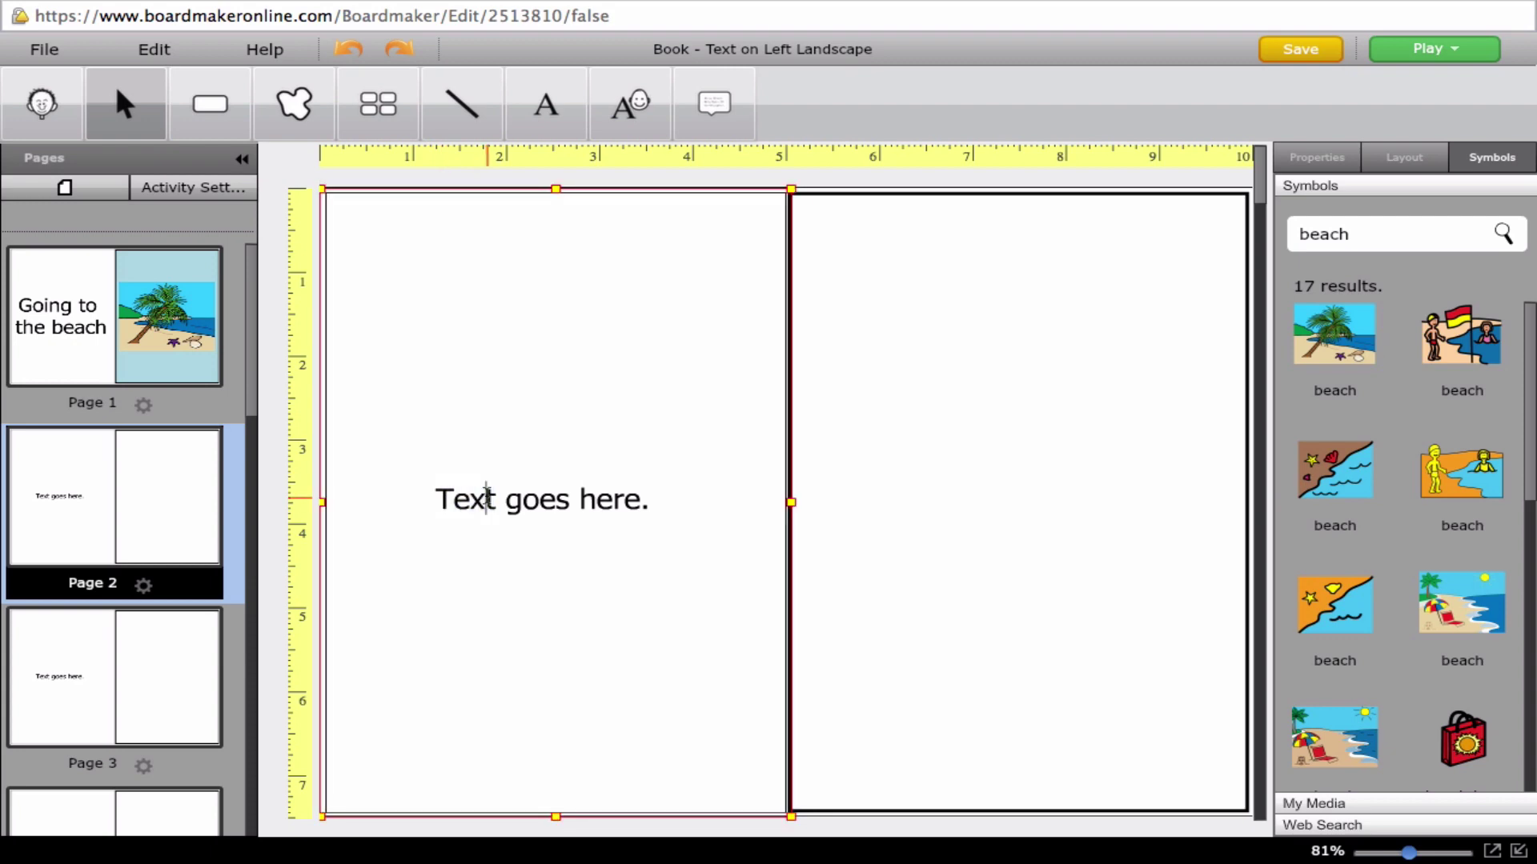
double_click(486, 501)
drag(662, 511, 411, 509)
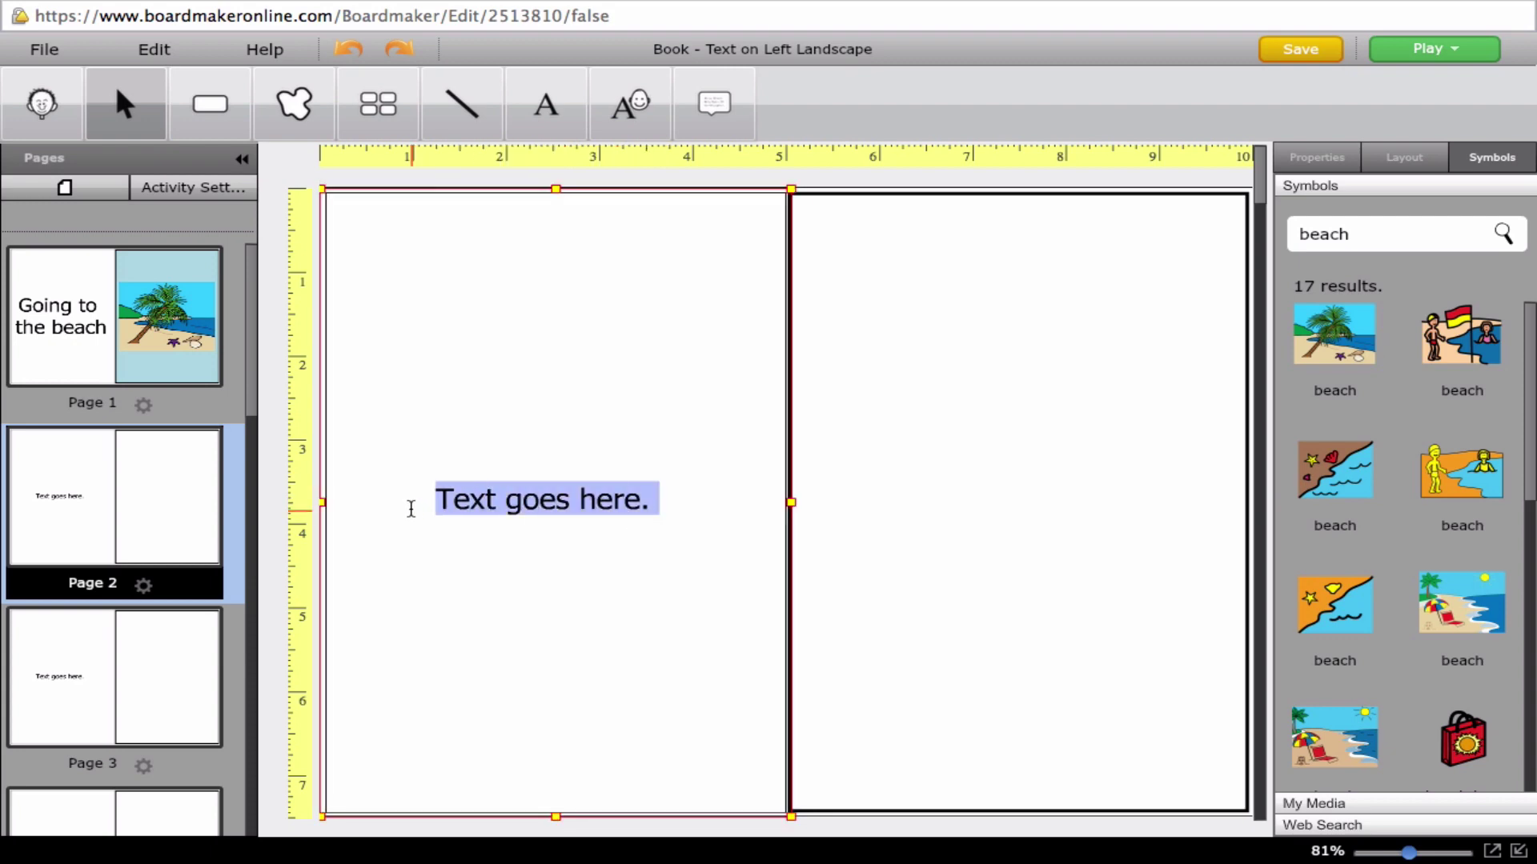
text(I love go)
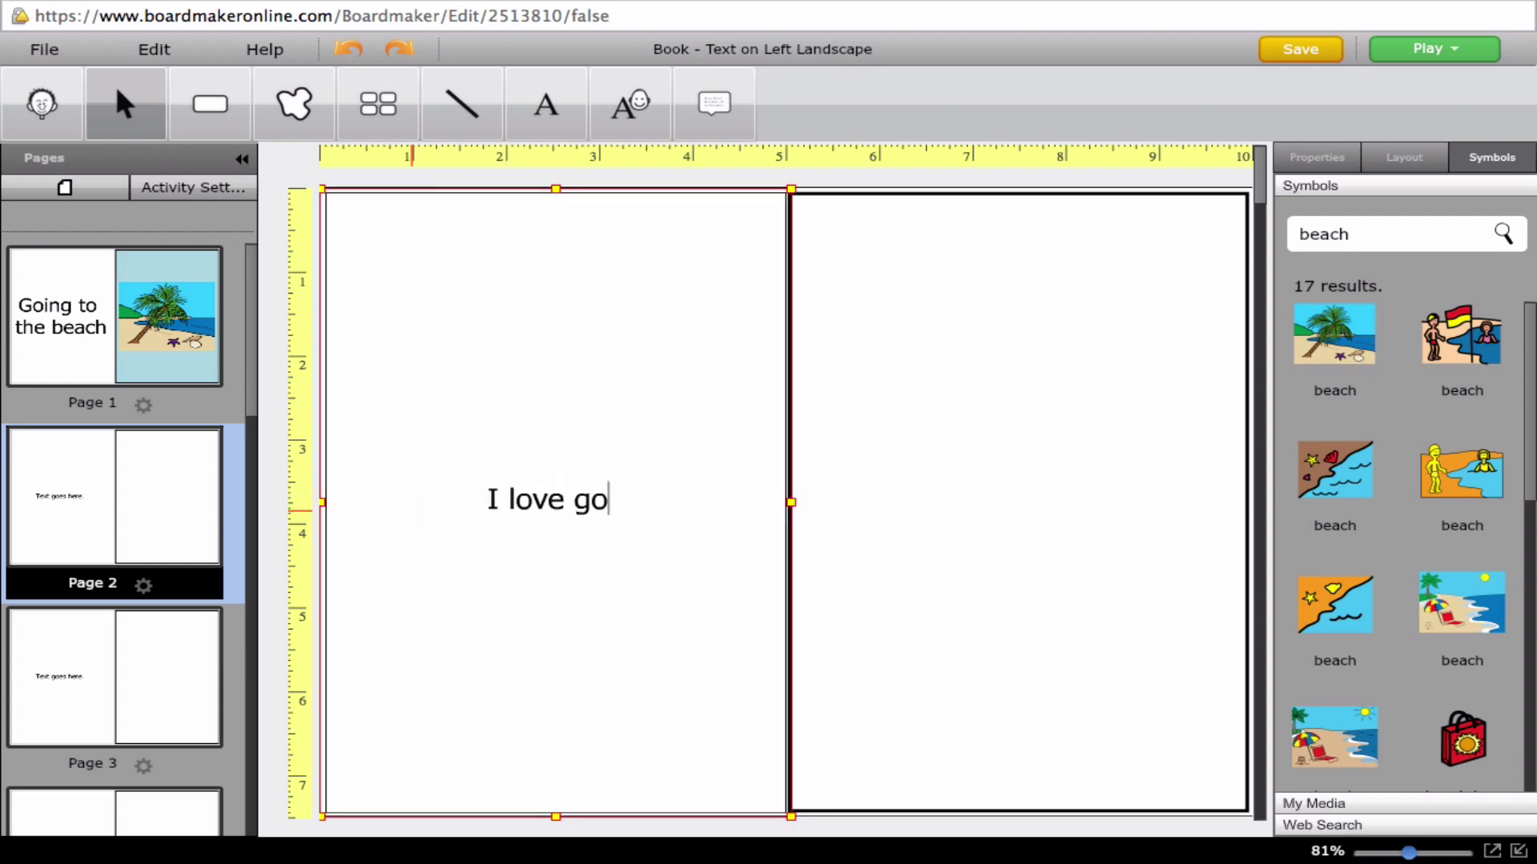
text(ing to the beacj)
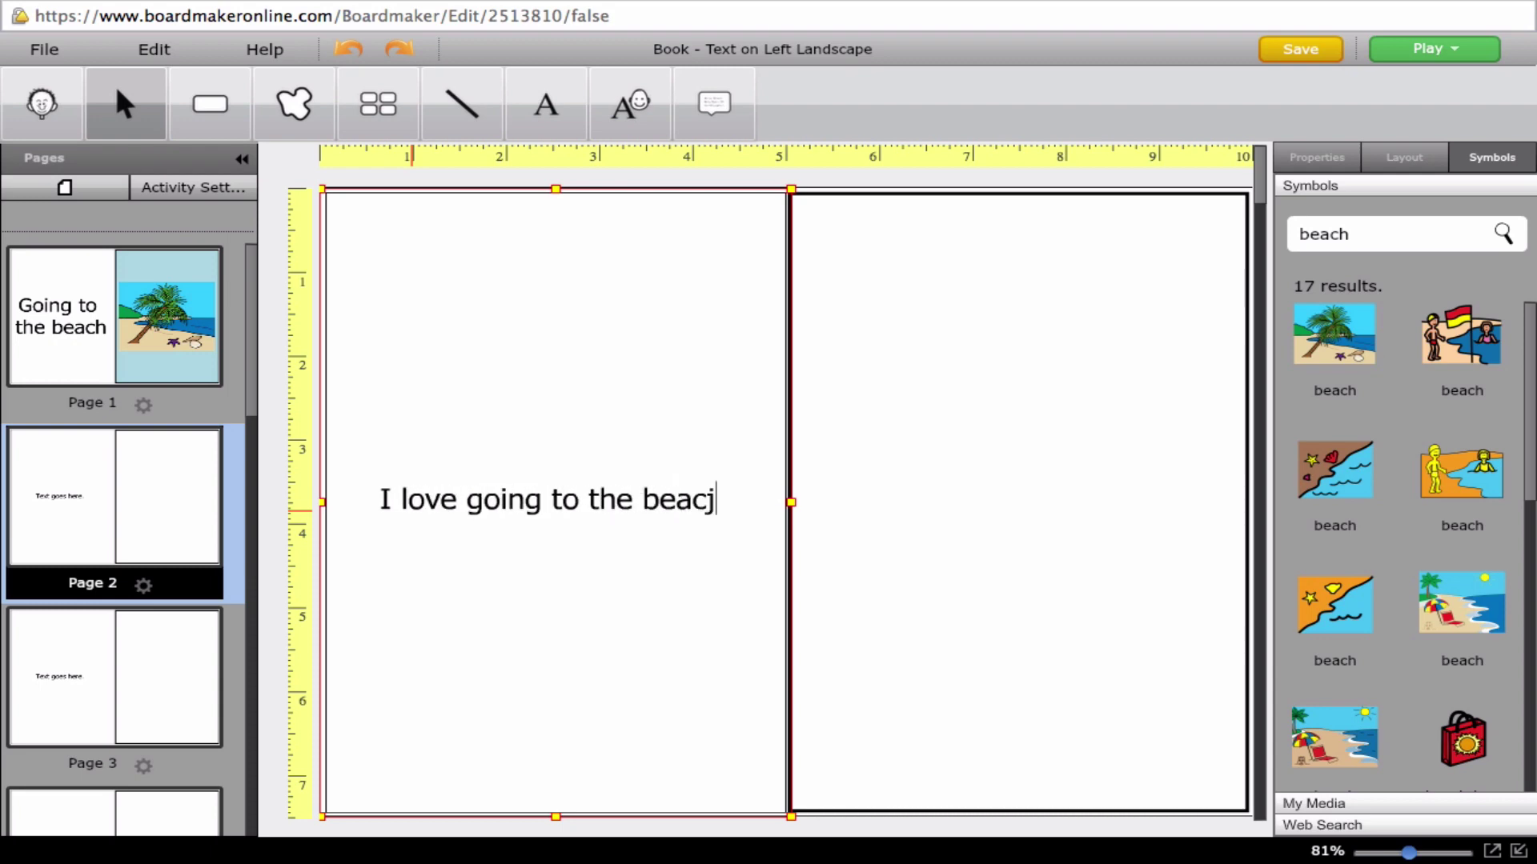
key(BackSpace)
text(h.)
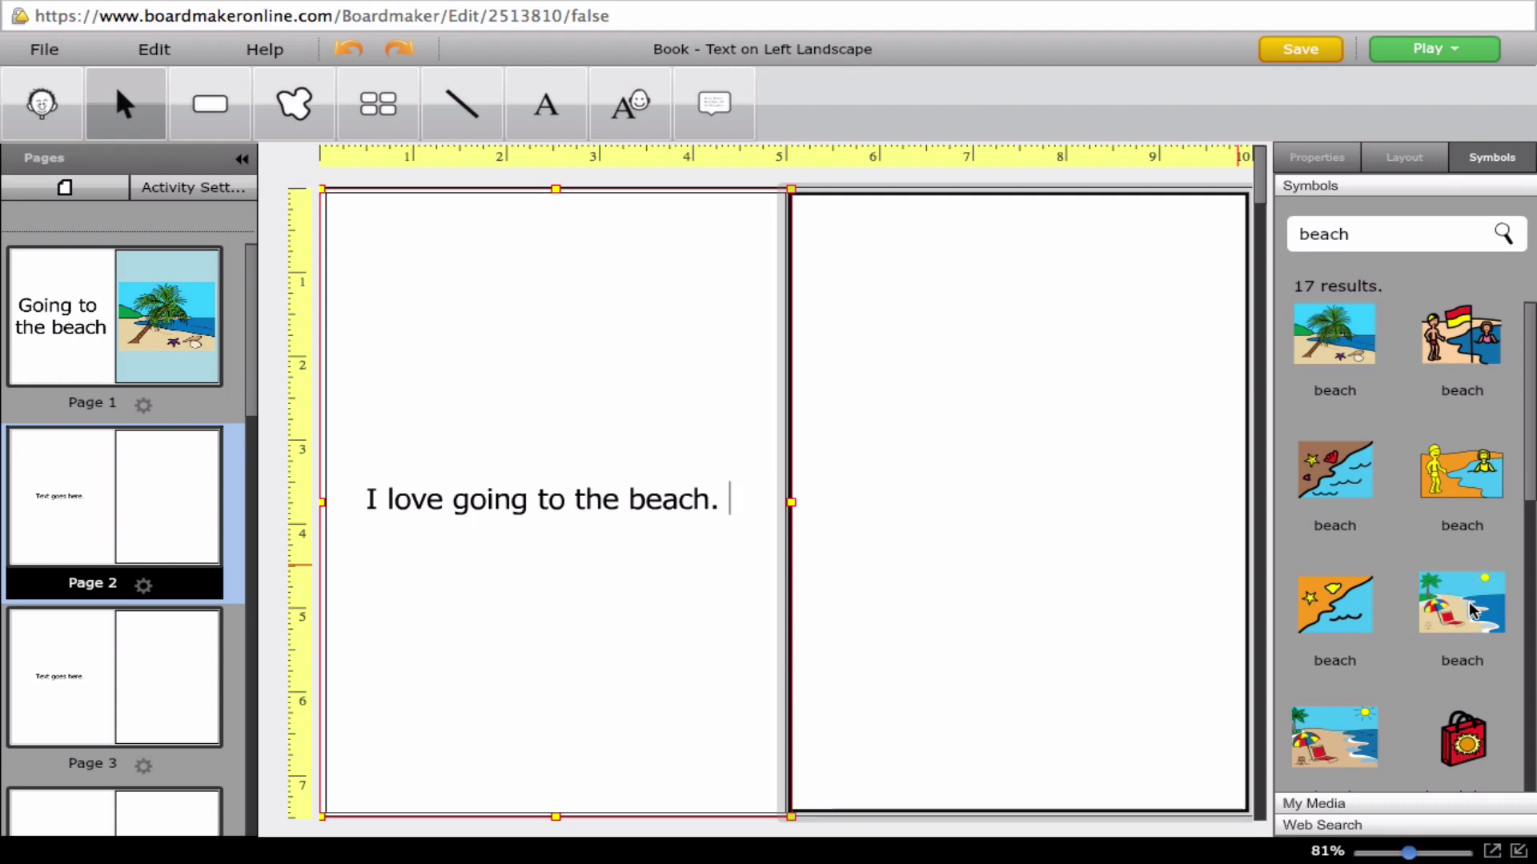
- Place the beach symbol with the red and yellow flag in Page 2's picture frame and review the frame's properties
drag(1458, 349, 1042, 380)
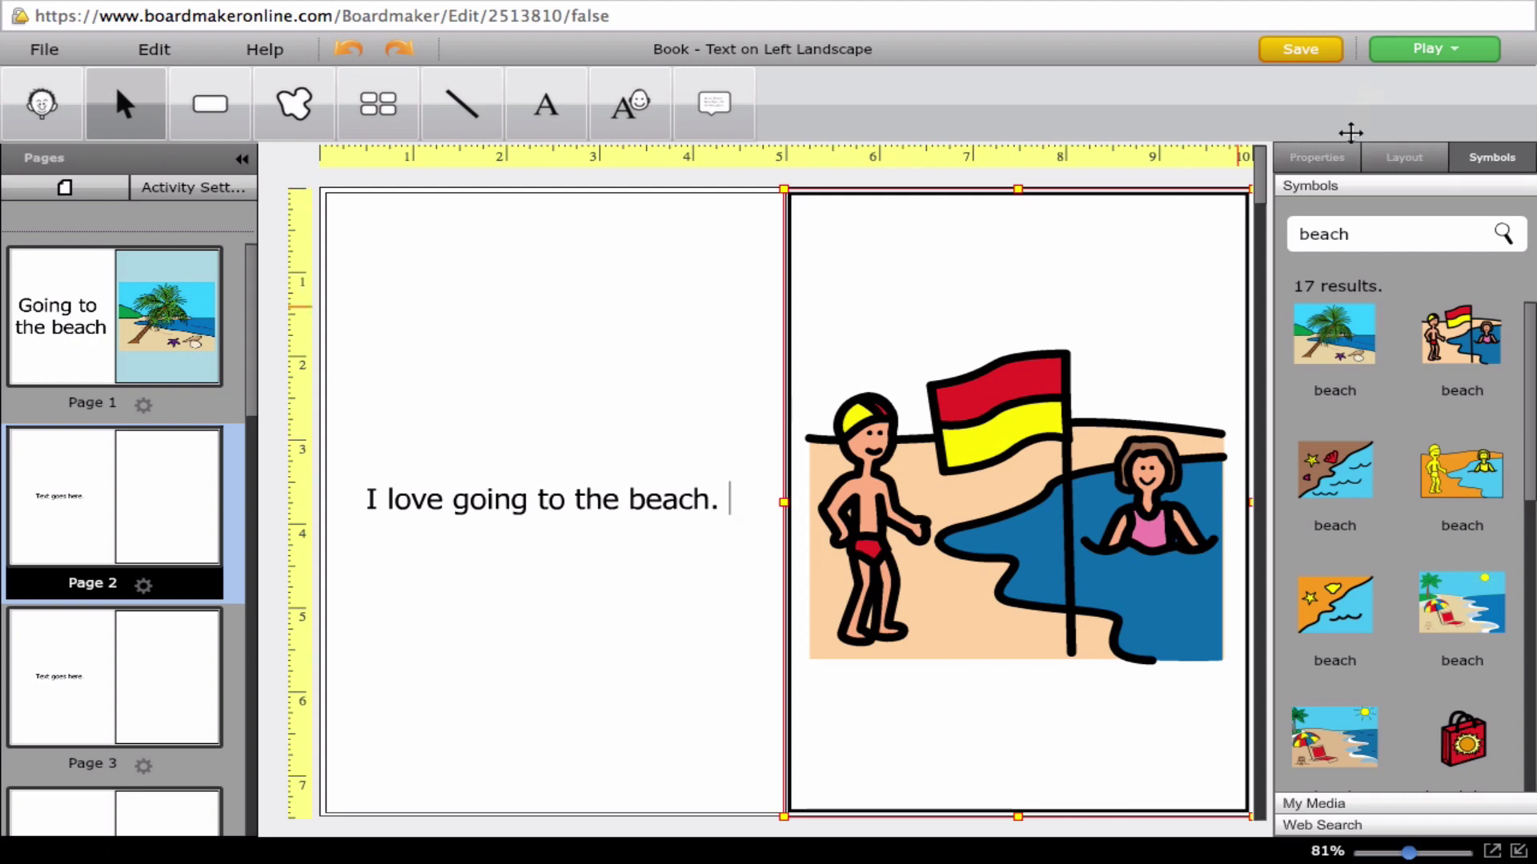
click(1316, 157)
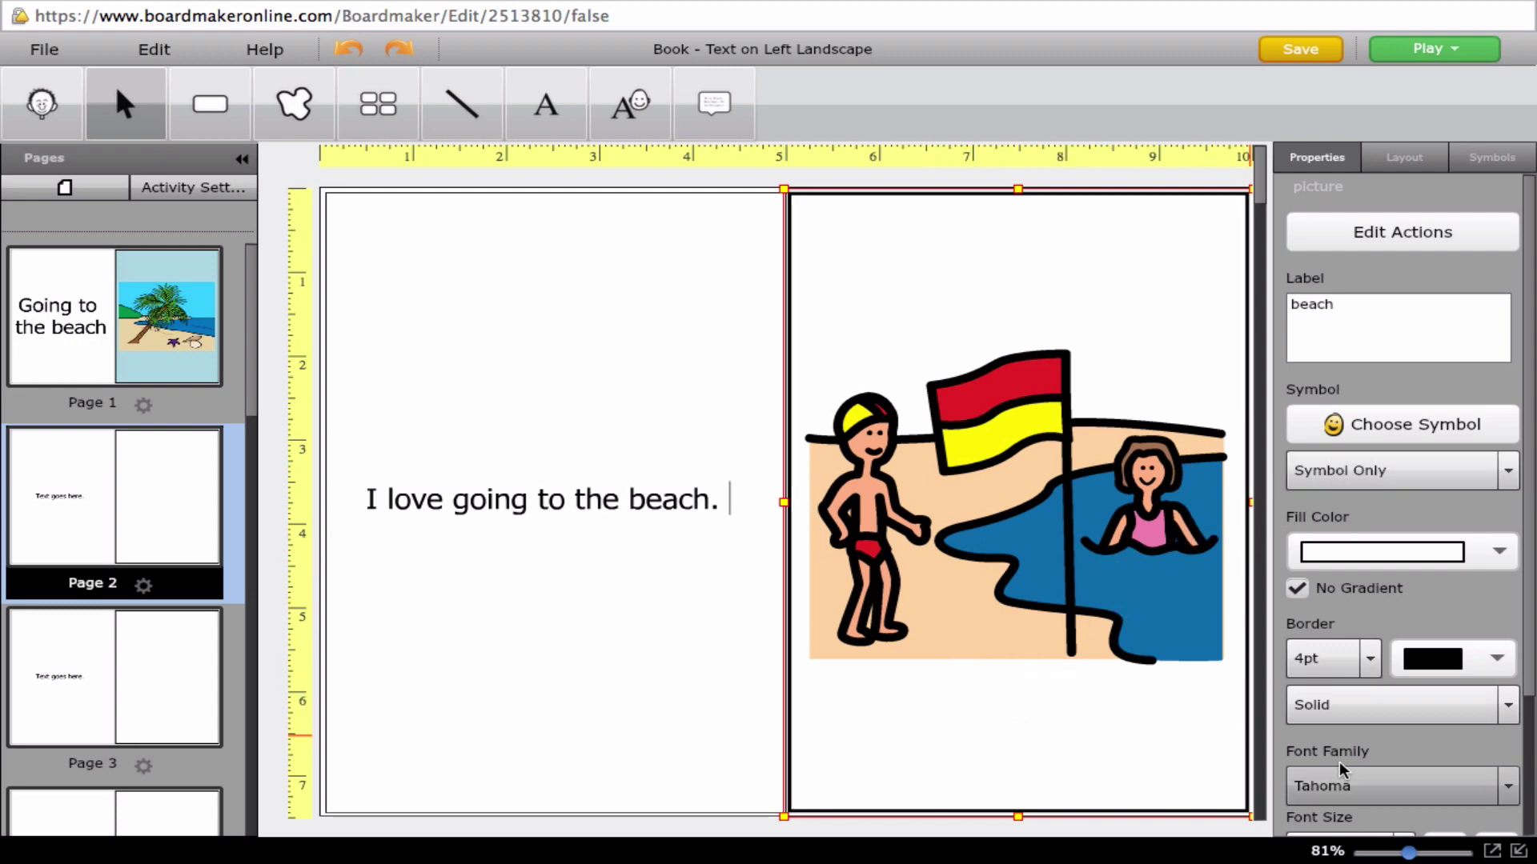
scroll(1338, 756, down, 3)
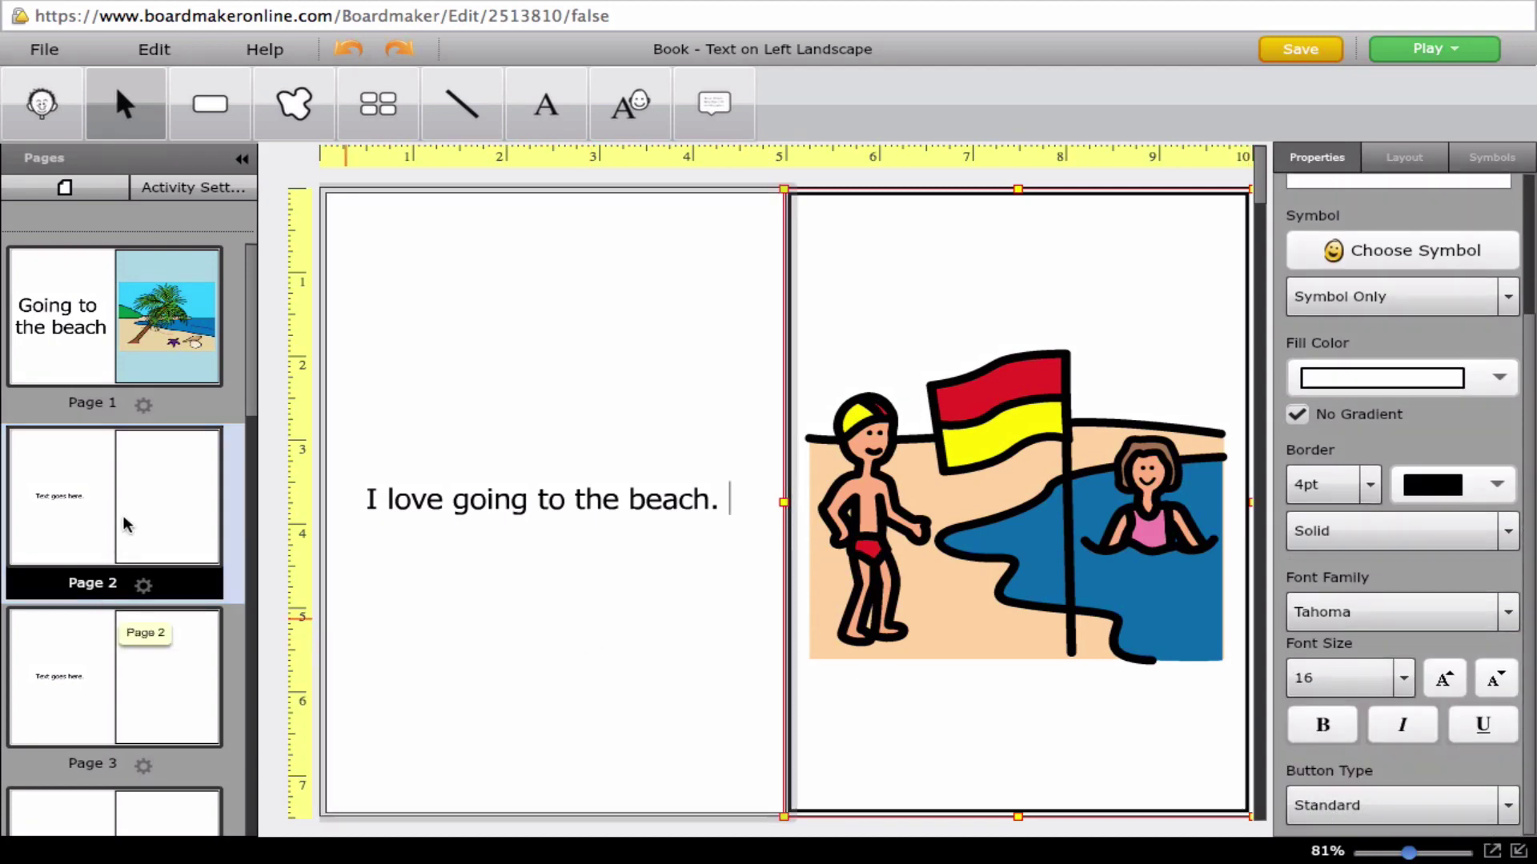
- Replace the placeholder text on Page 3 with "I pack my towel to go to the beach."
click(93, 671)
click(89, 510)
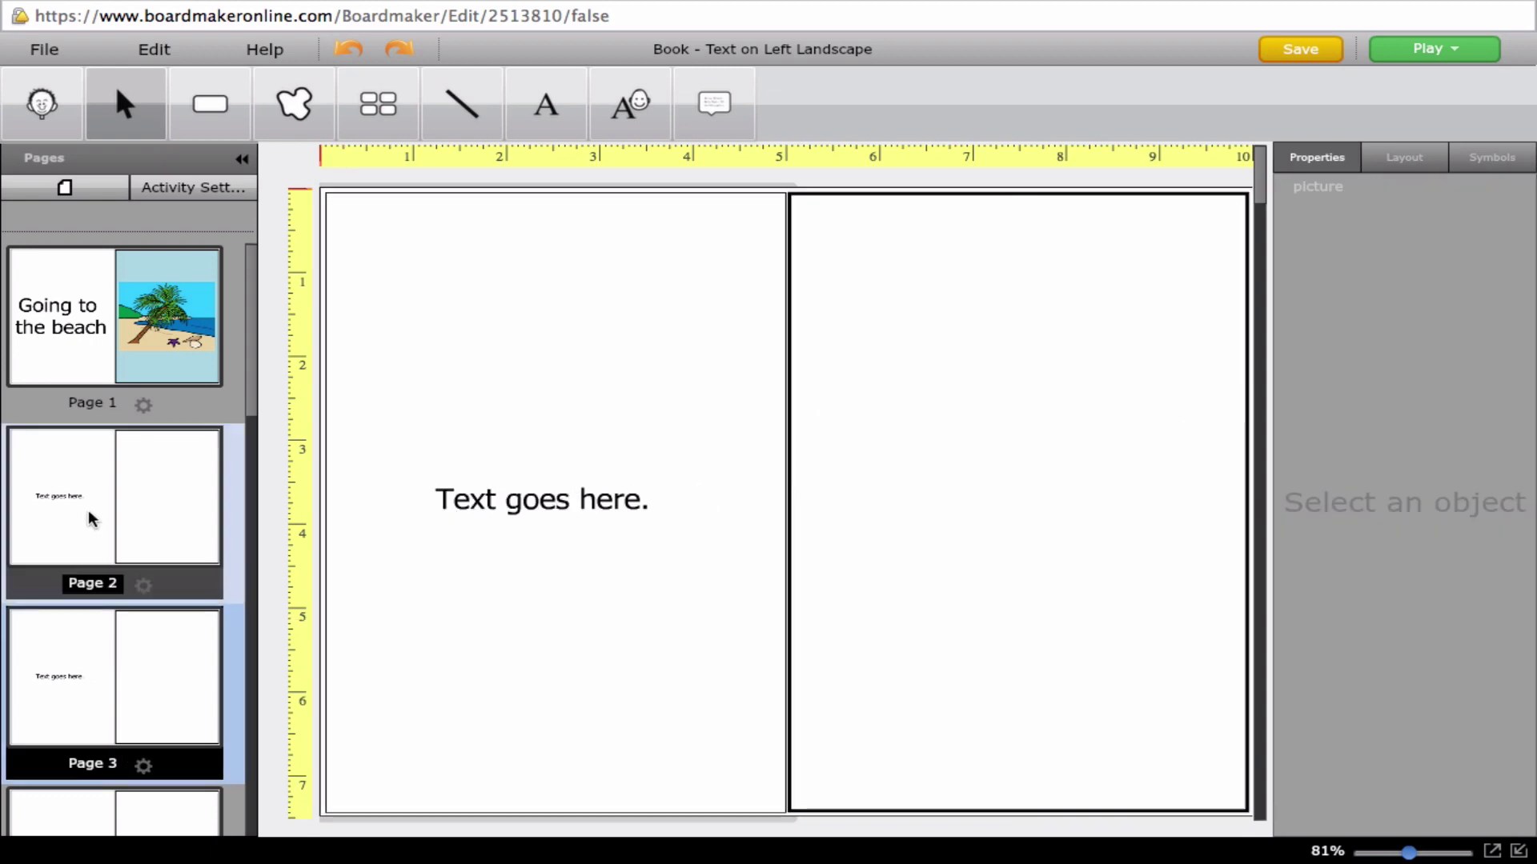
click(113, 671)
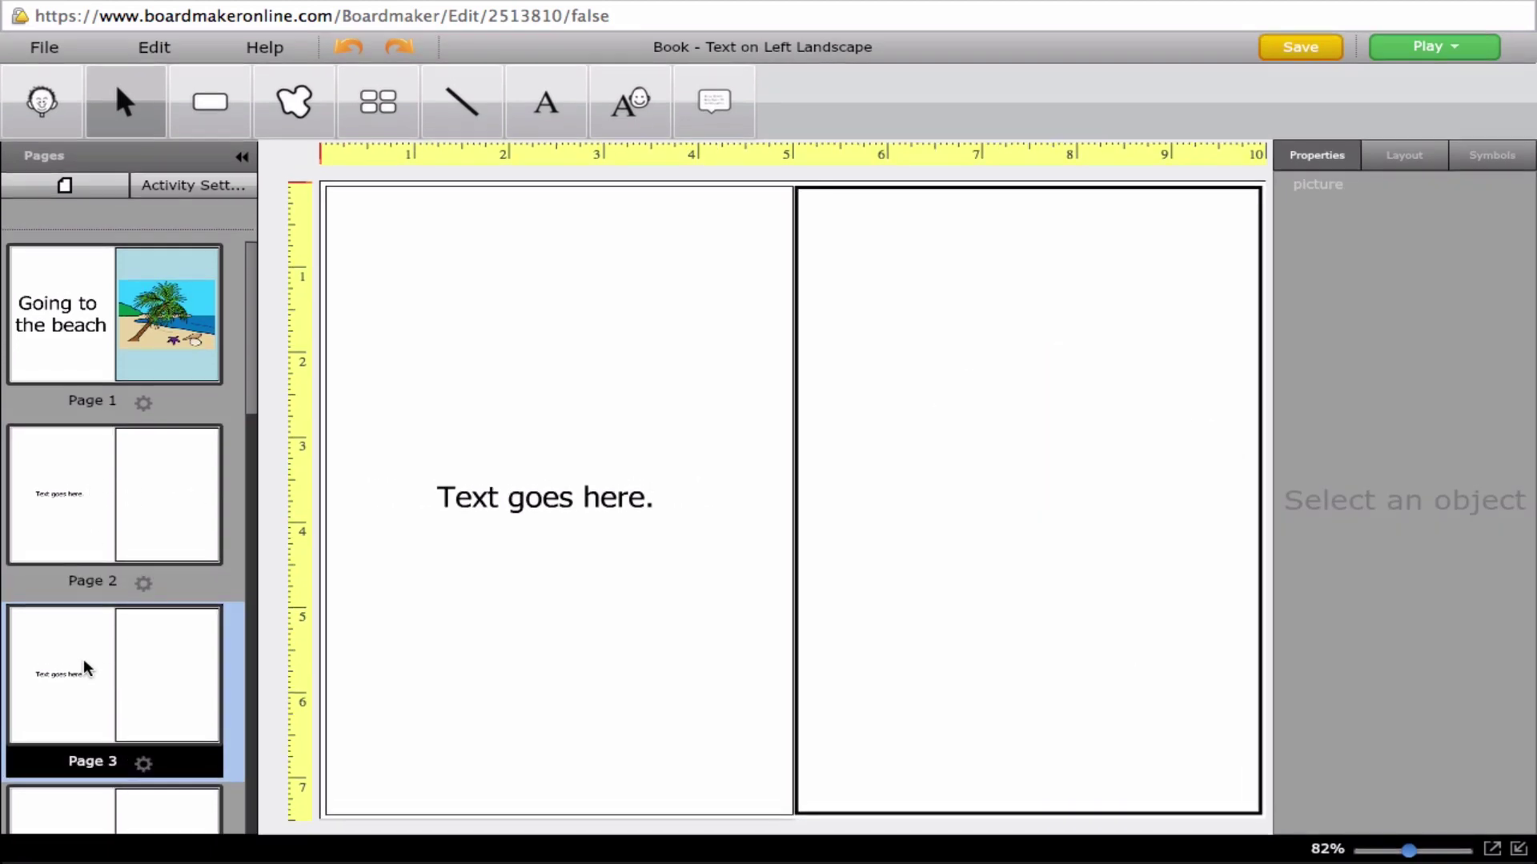
drag(248, 381, 247, 483)
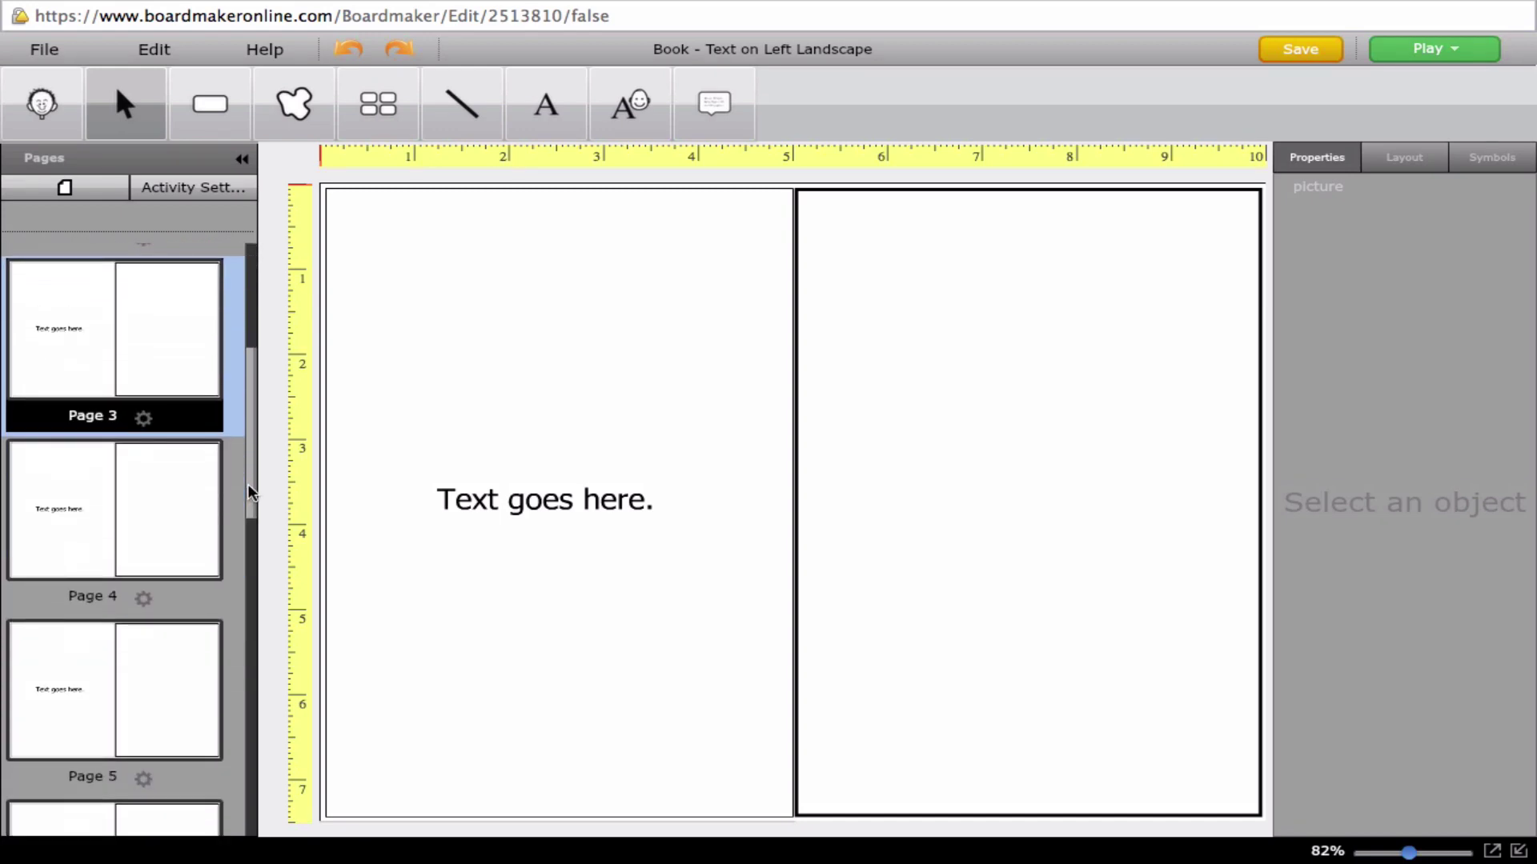
click(512, 509)
double_click(516, 503)
click(515, 502)
drag(662, 500, 411, 501)
key(BackSpace)
text(I pac)
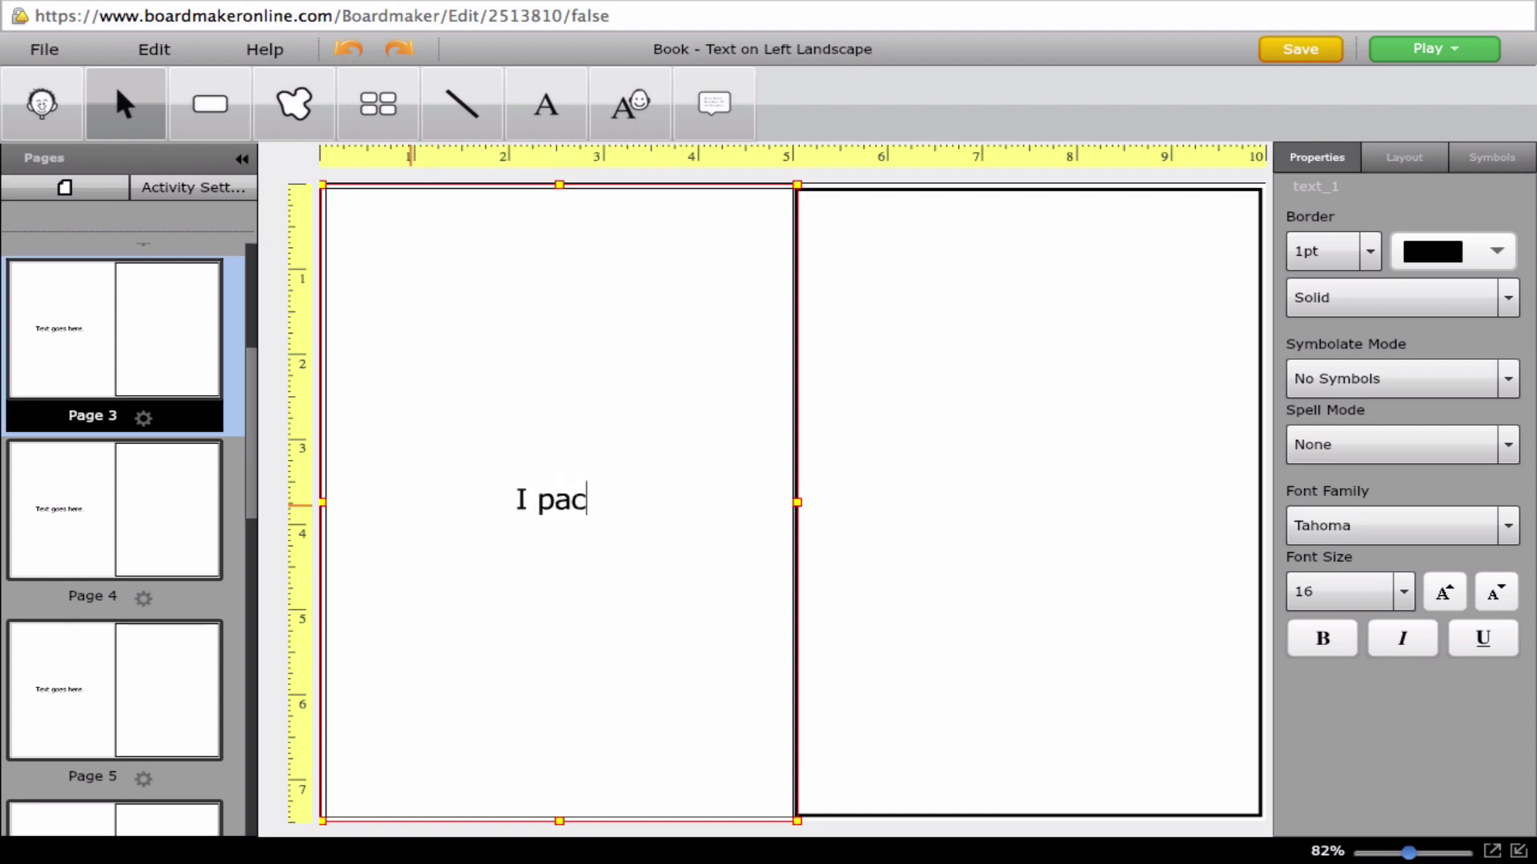
text(k my towe)
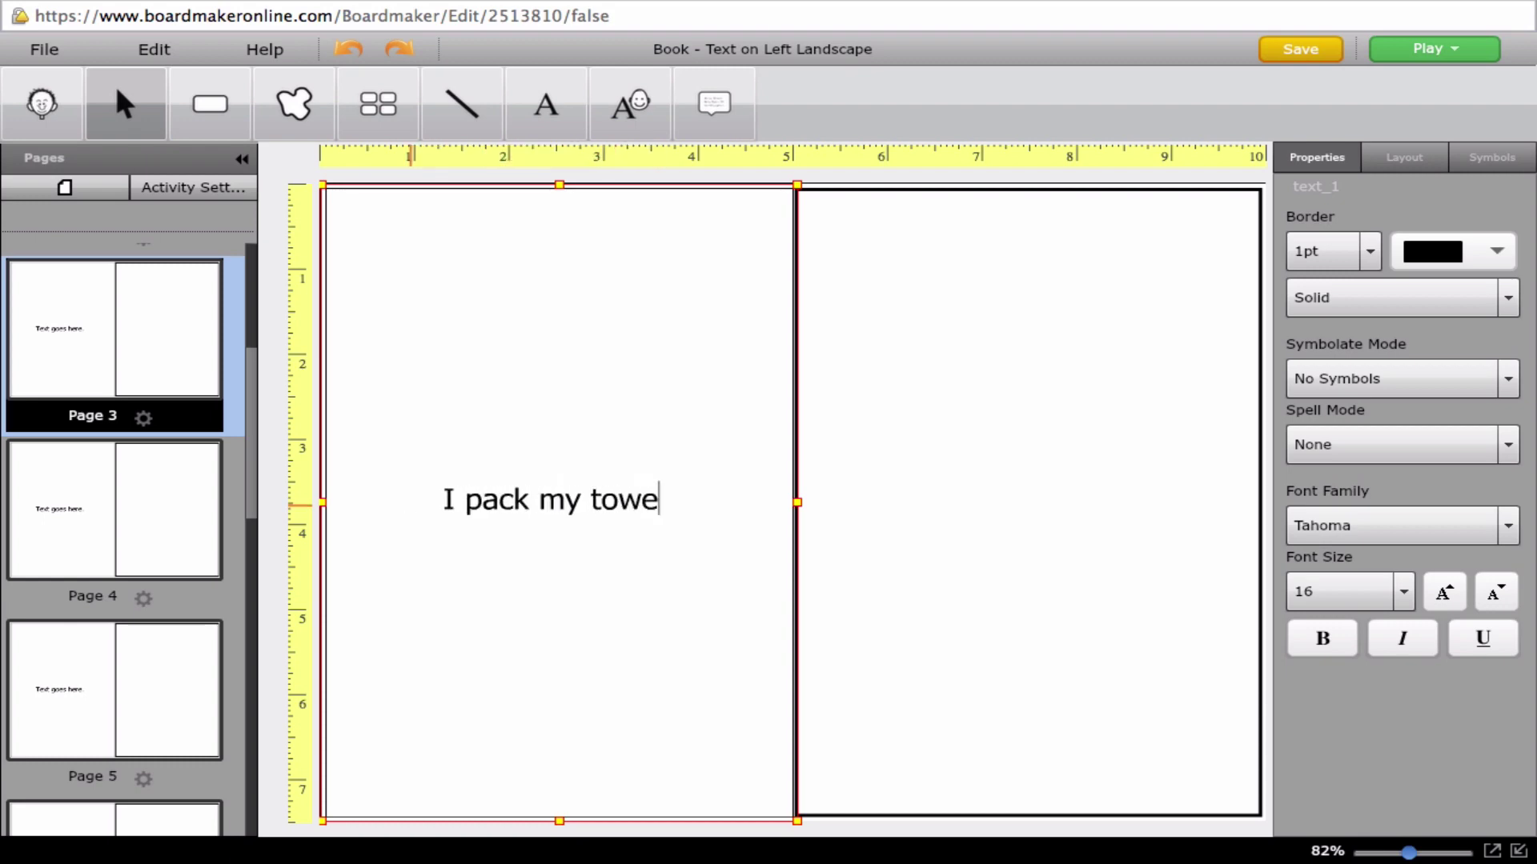
text(l to go to )
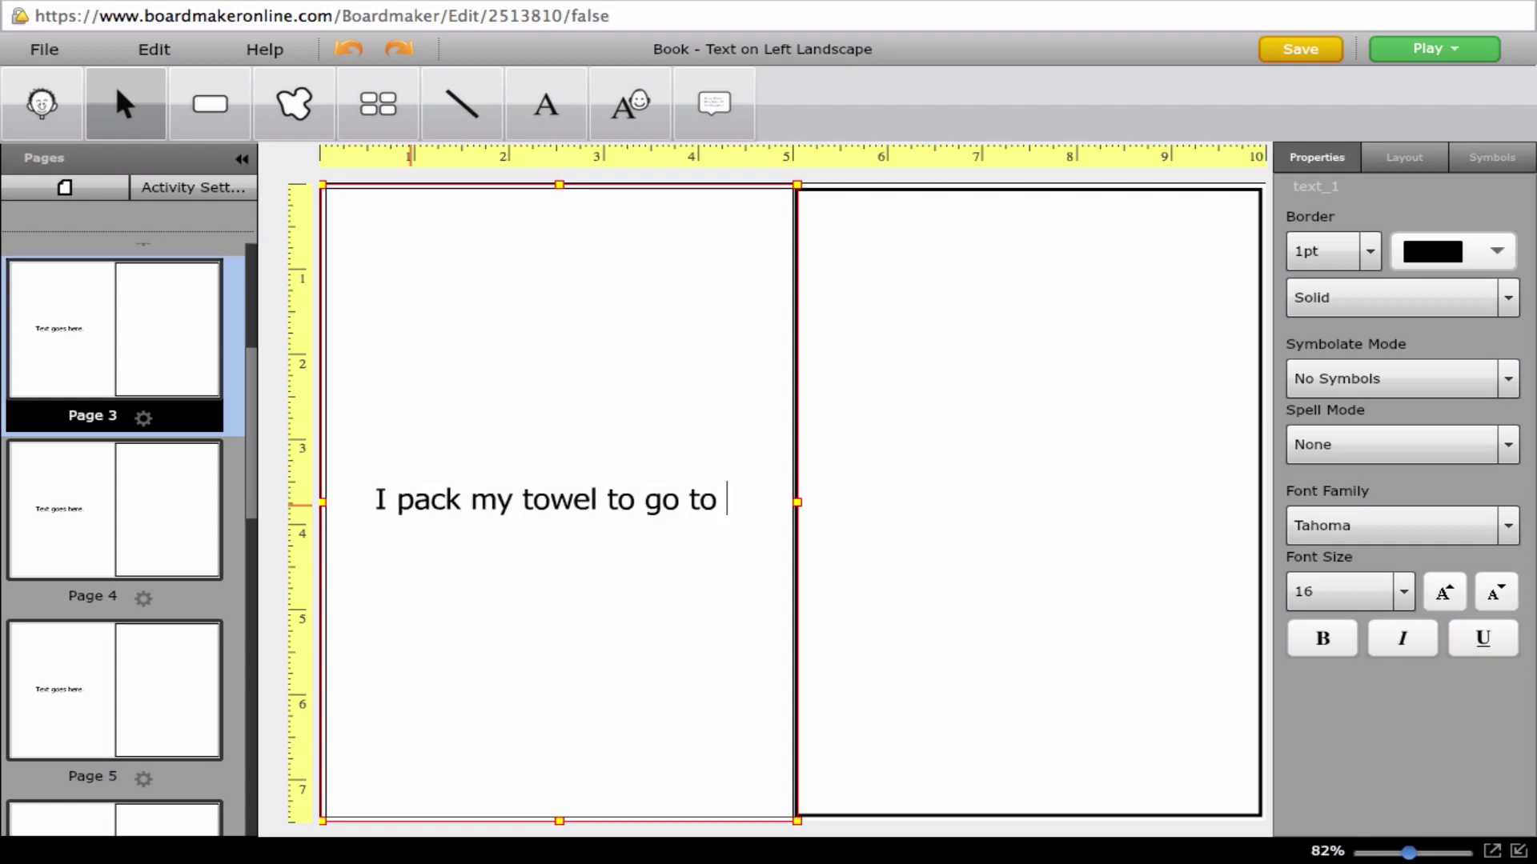
text(the bach)
key(BackSpace)
key(BackSpace)
key(BackSpace)
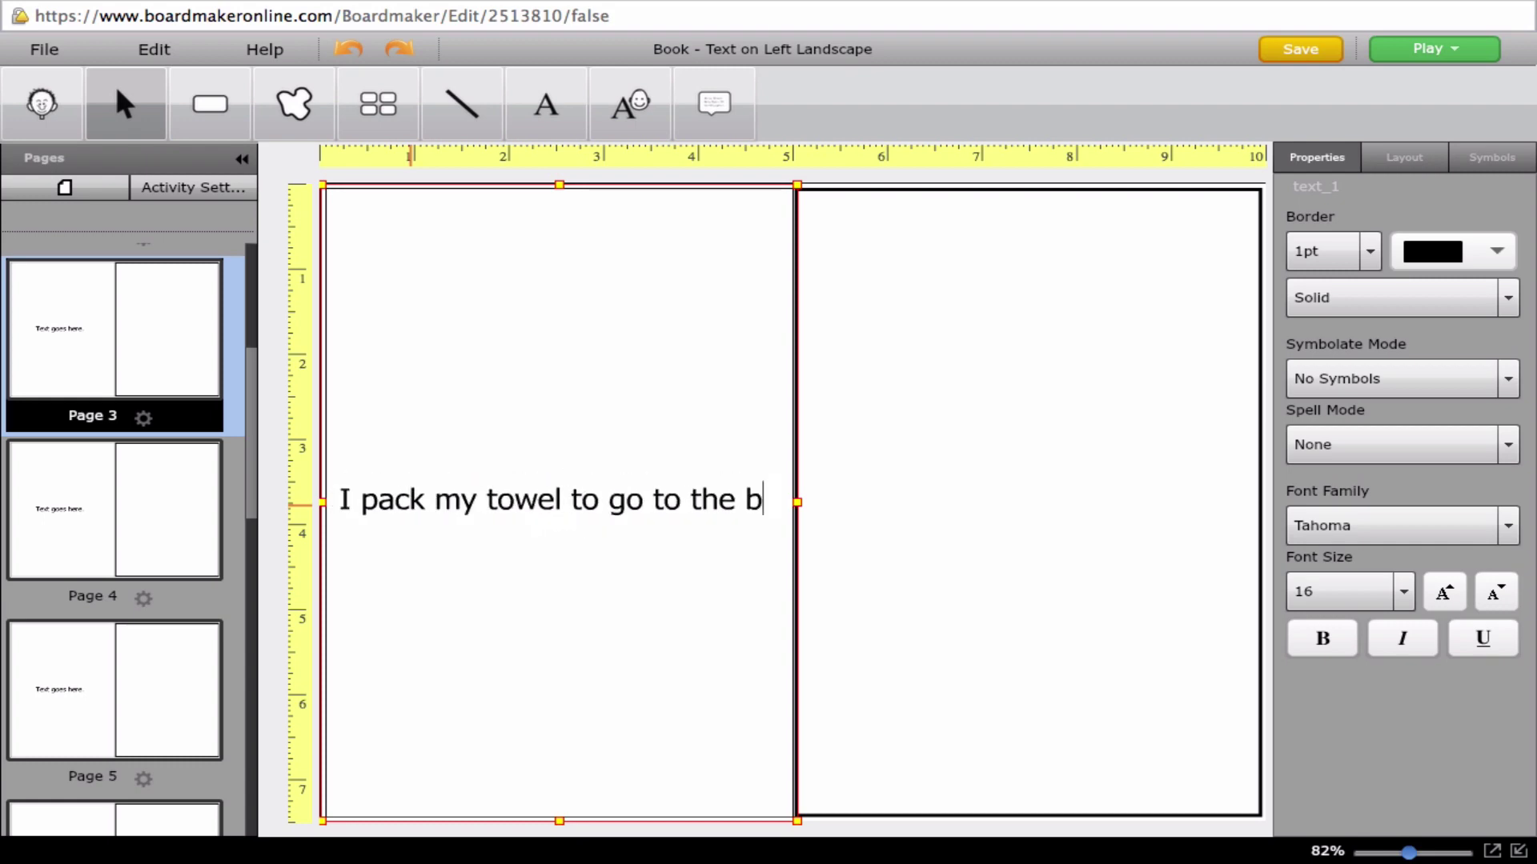
text(each.)
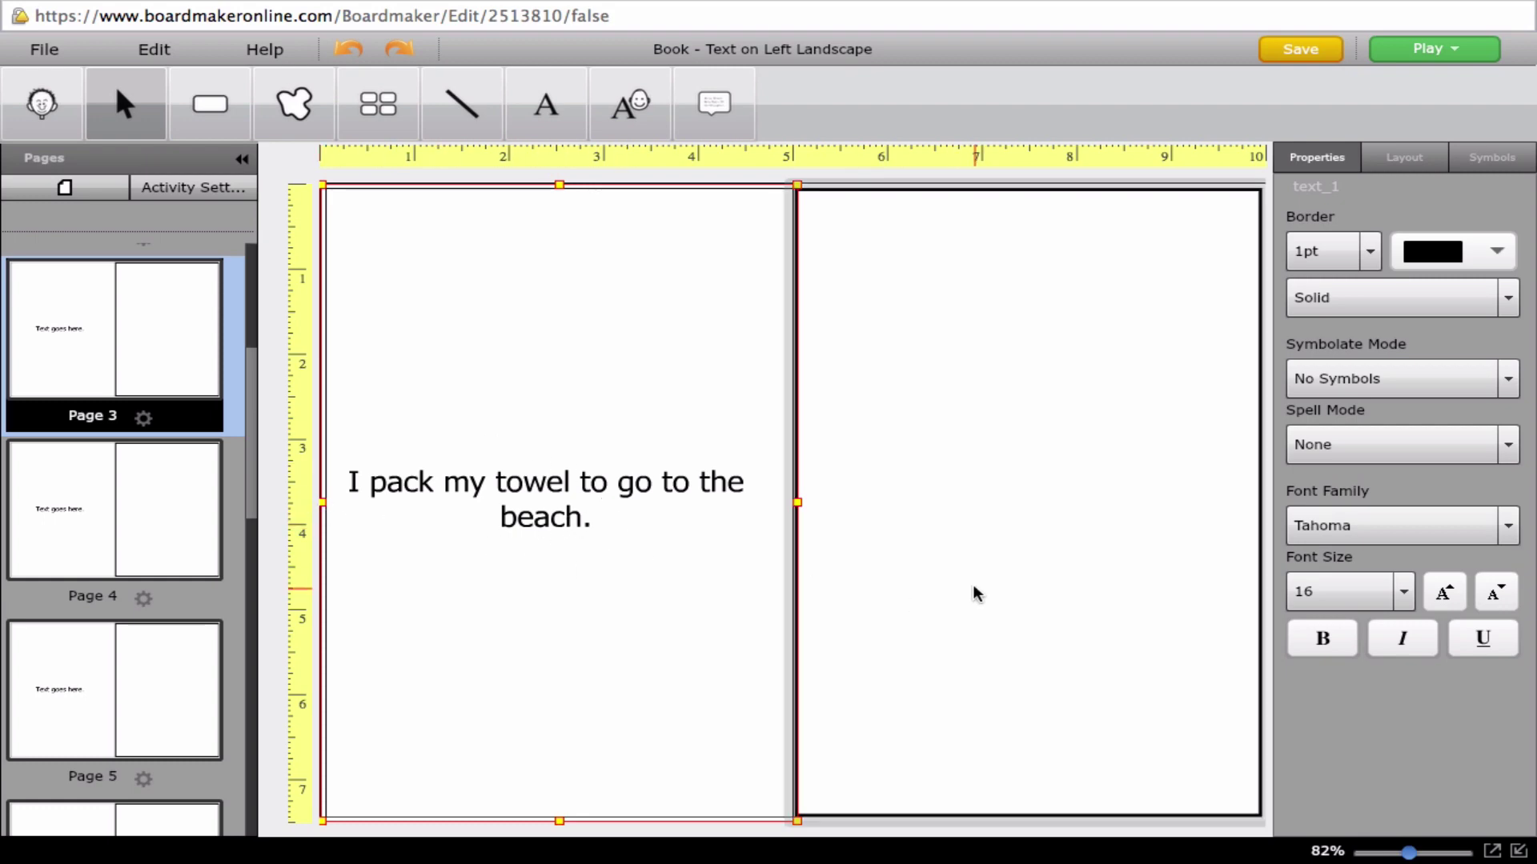
- Set the button type of Page 3's picture frame to Group
click(1061, 372)
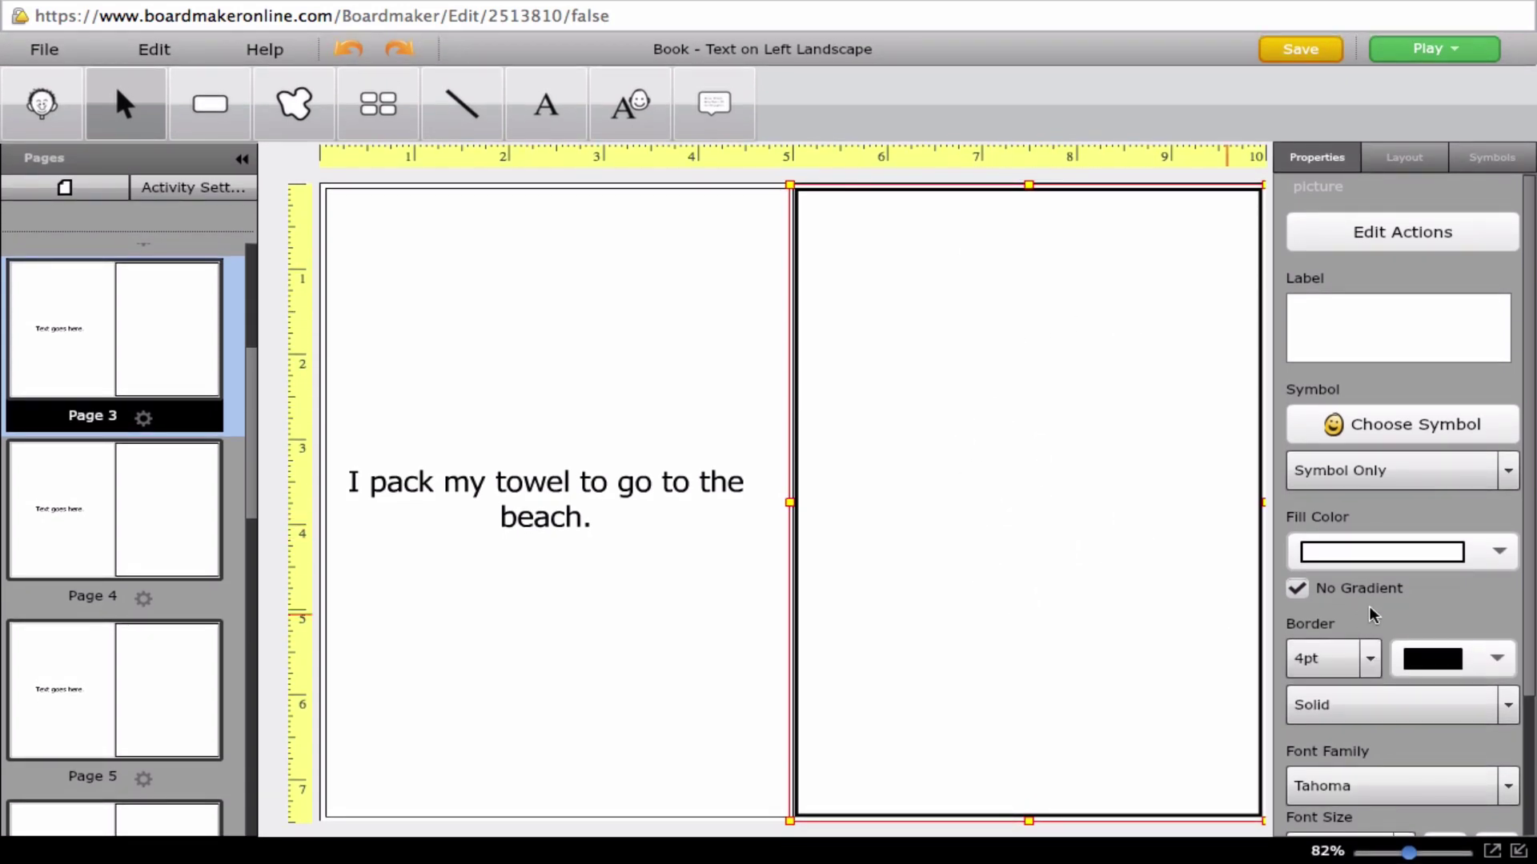
scroll(1530, 792, down, 3)
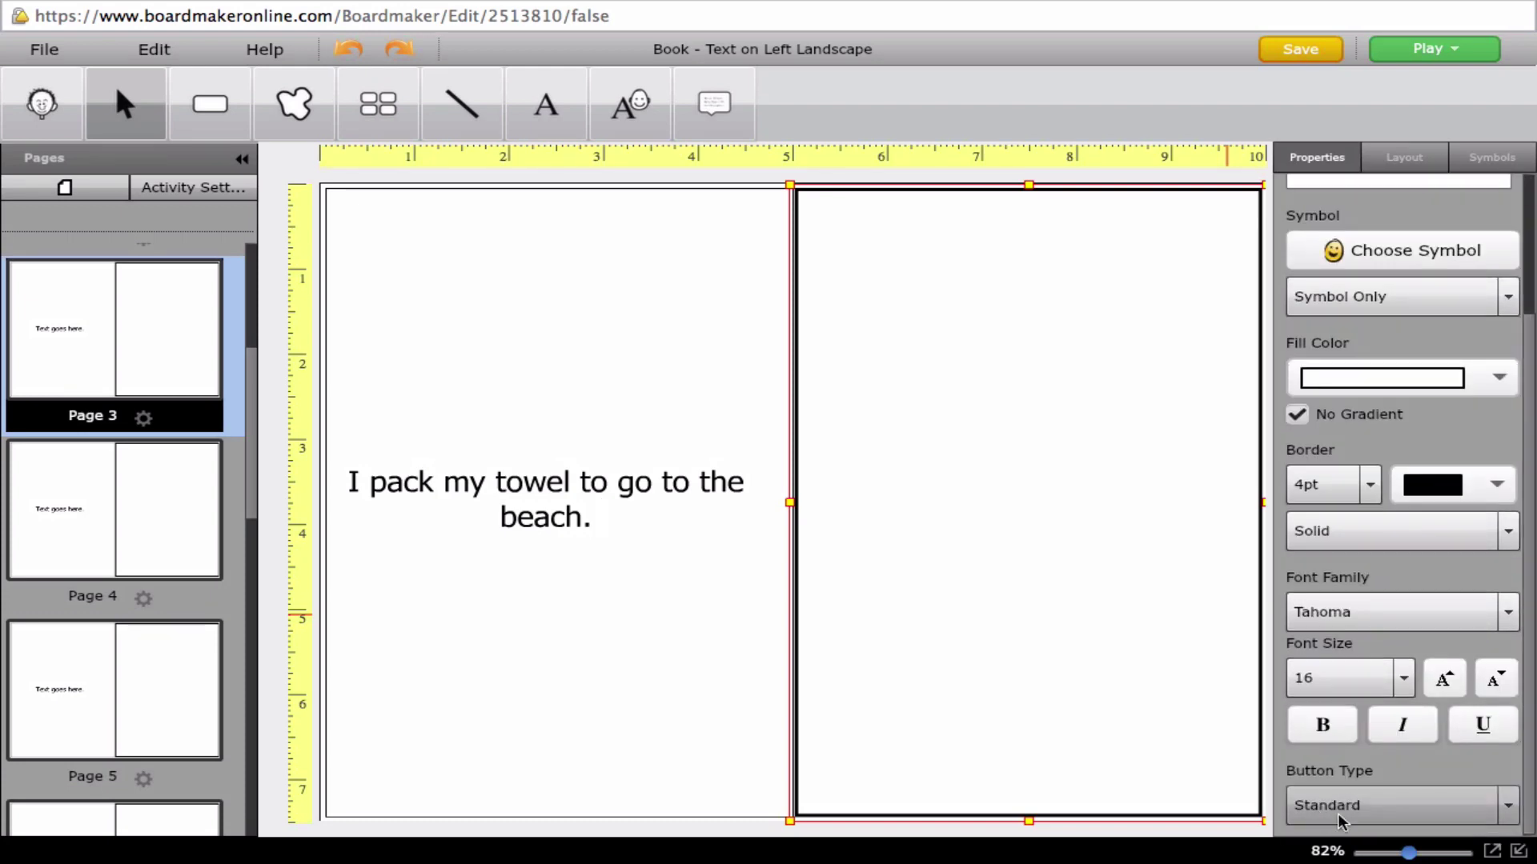
click(1358, 804)
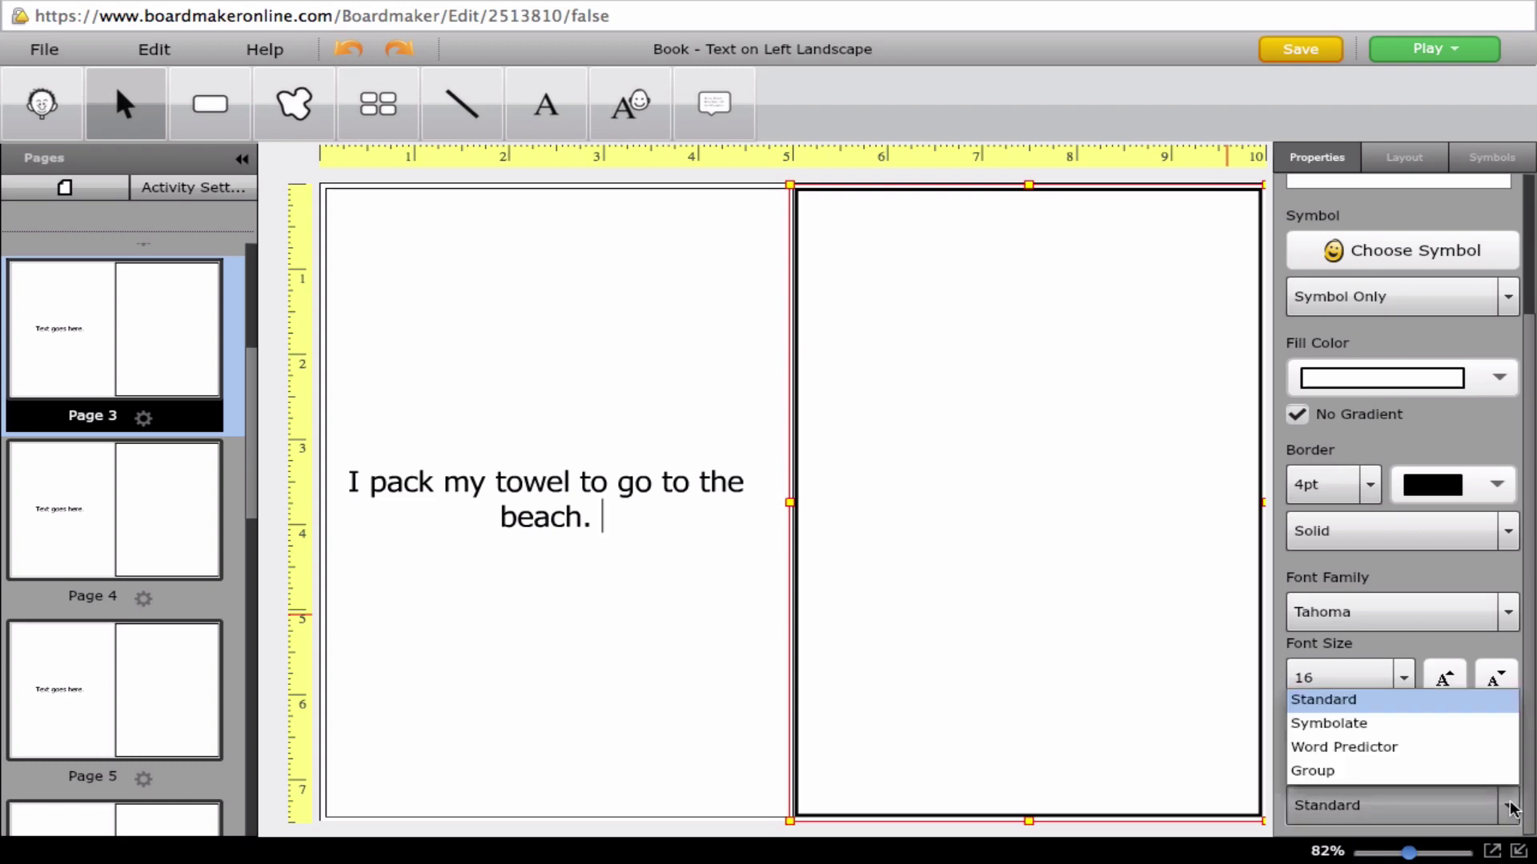
click(1335, 772)
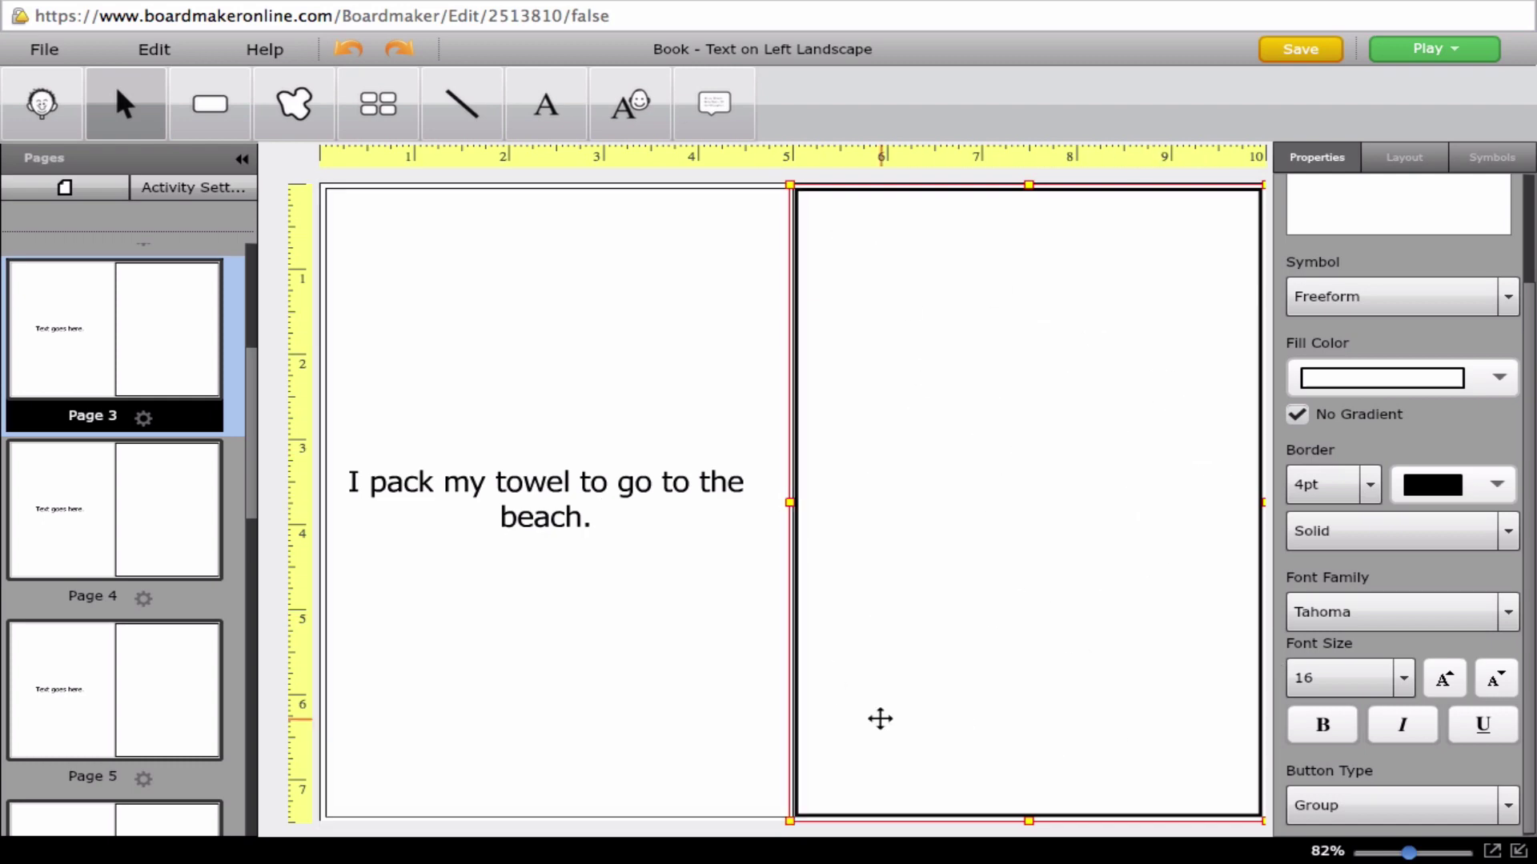
- Enter "bag" as the symbol search term and add the beach bag to Page 3's picture frame, enlarged to about 4 inches wide
click(1501, 159)
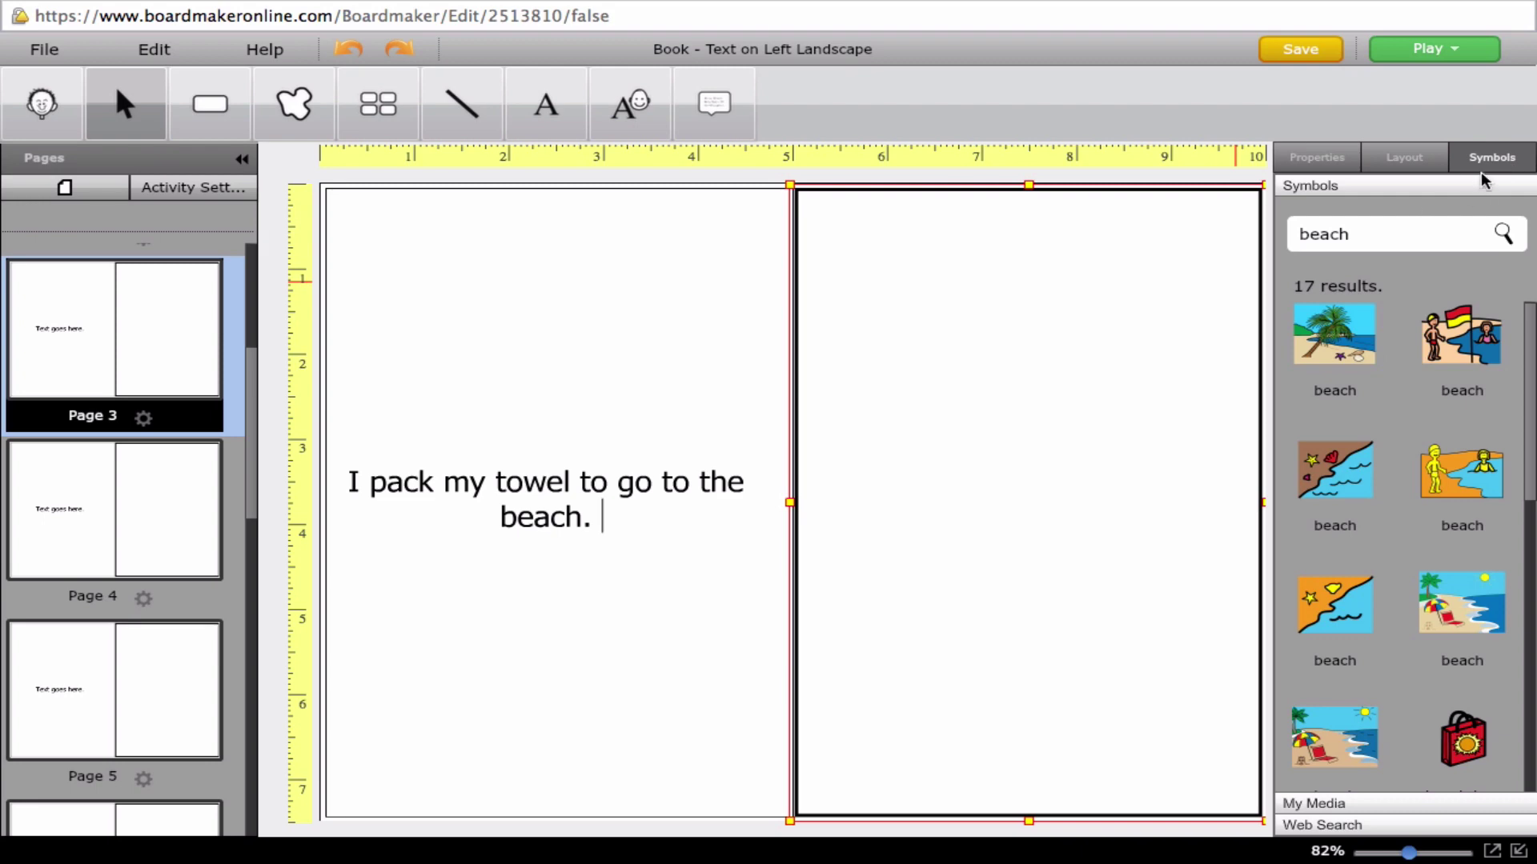
drag(1383, 227, 1277, 226)
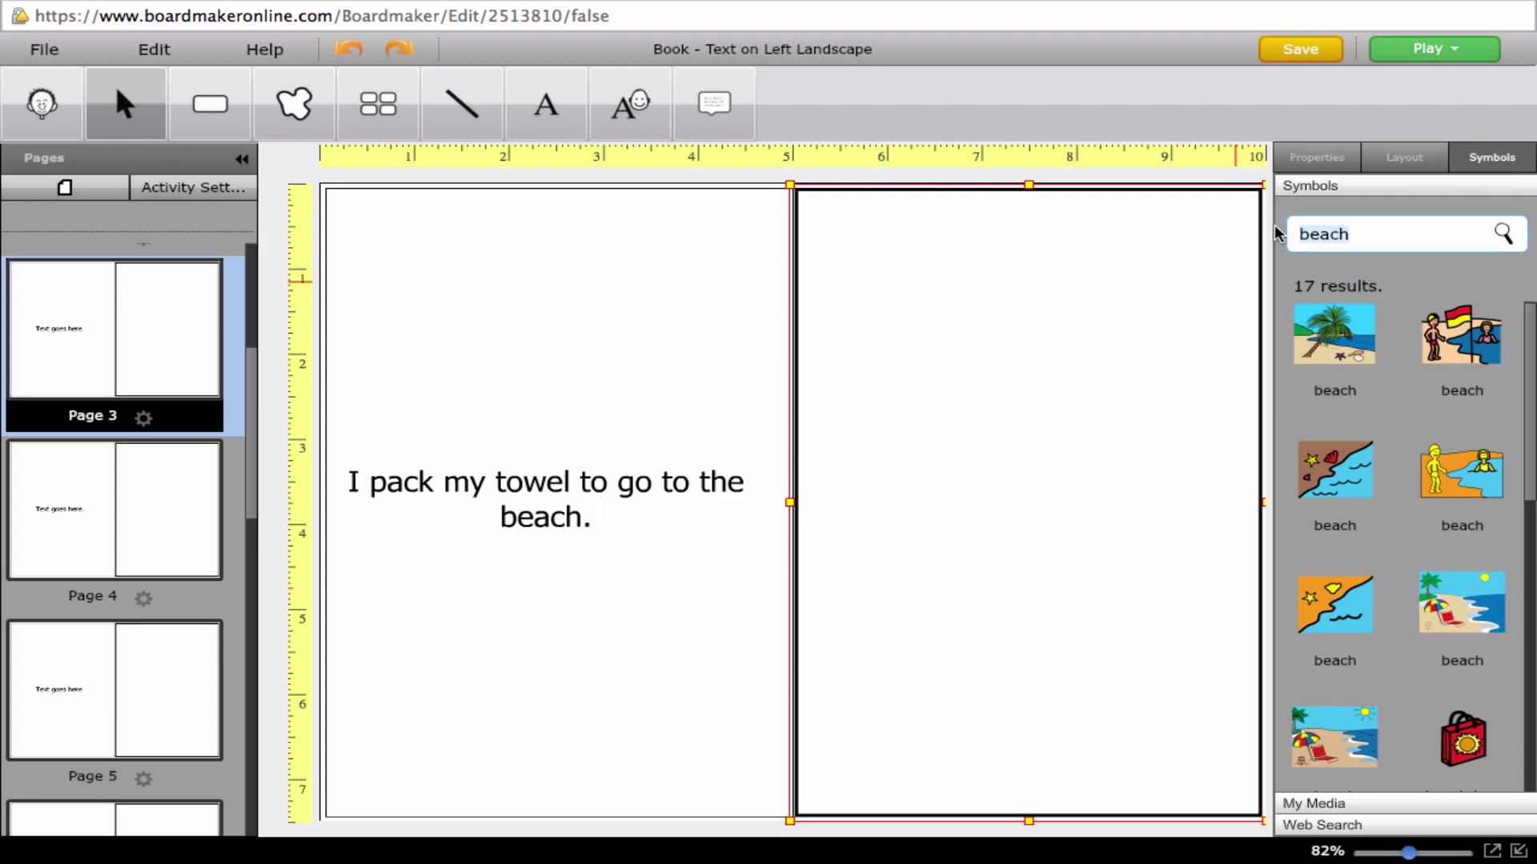
text(bag)
drag(1463, 741, 857, 339)
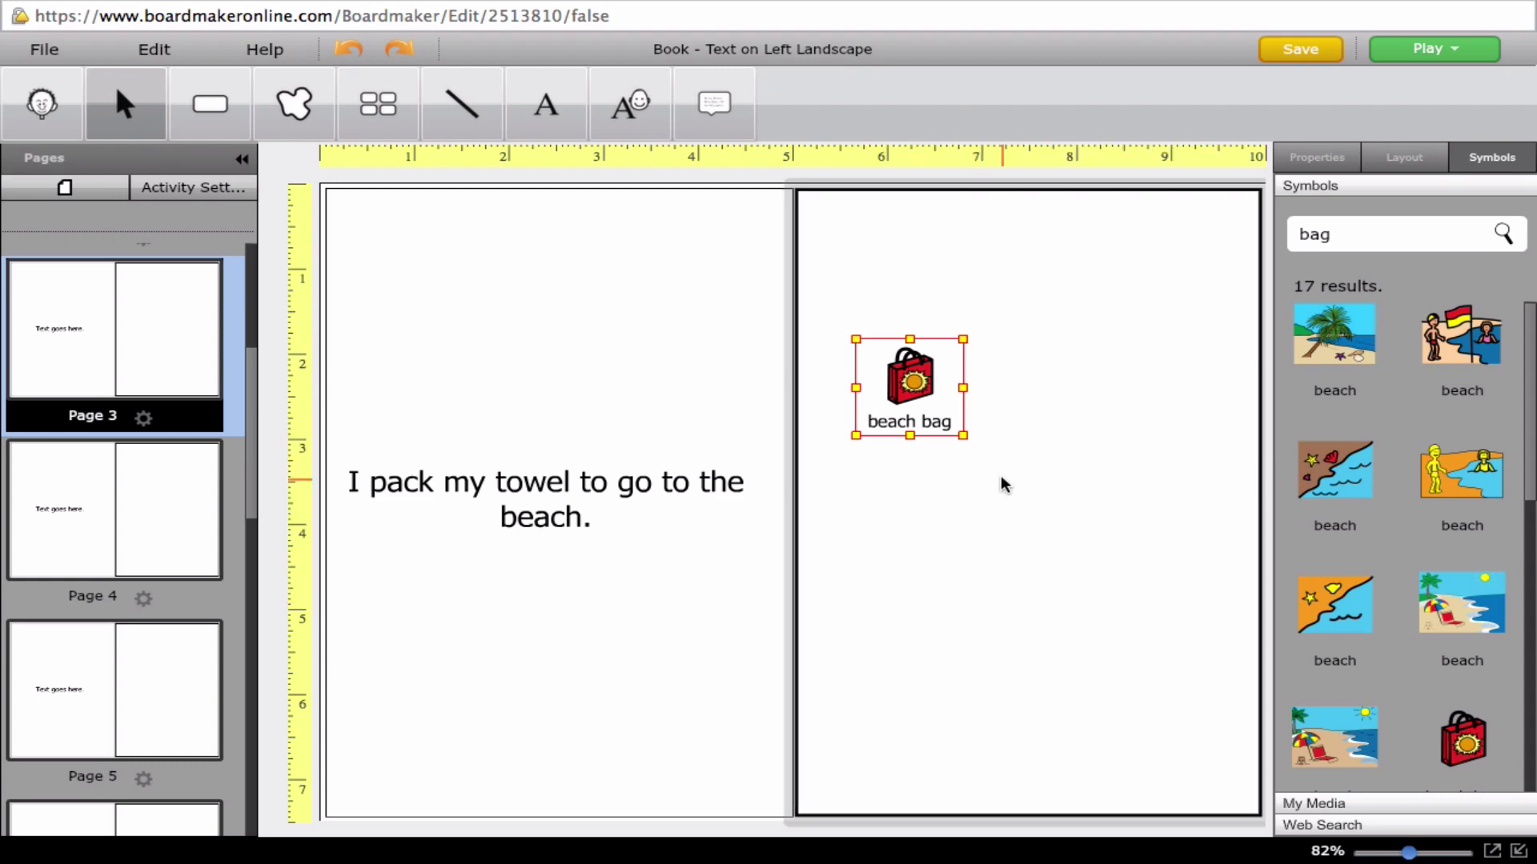
drag(963, 436, 1237, 672)
drag(1104, 549, 1056, 598)
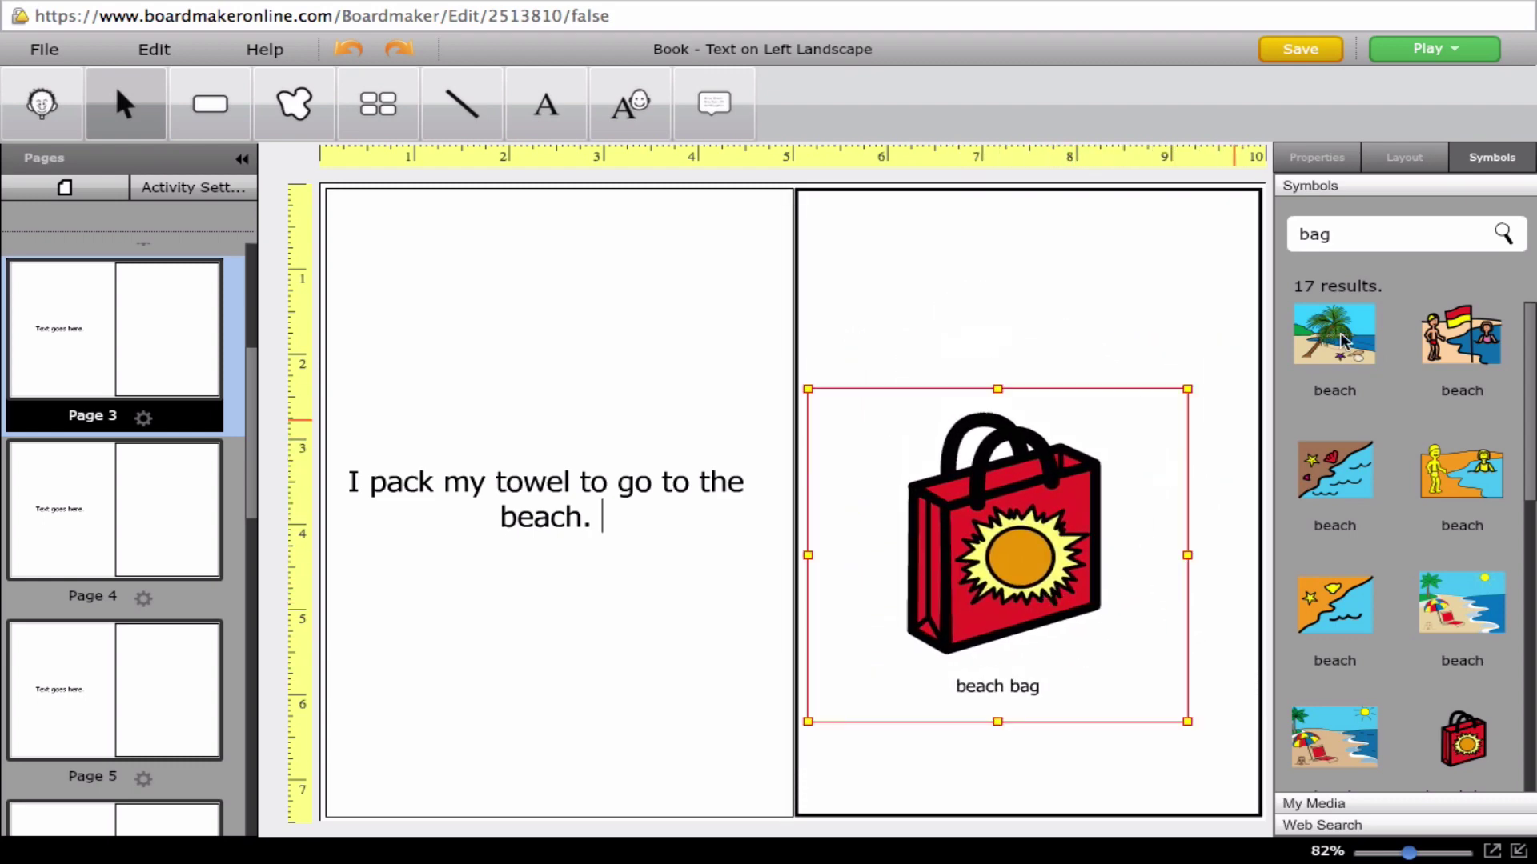
- Select the "bag" search term for replacement and enlarge Page 3's beach bag symbol to about 4.8 inches wide
drag(1363, 233, 1279, 230)
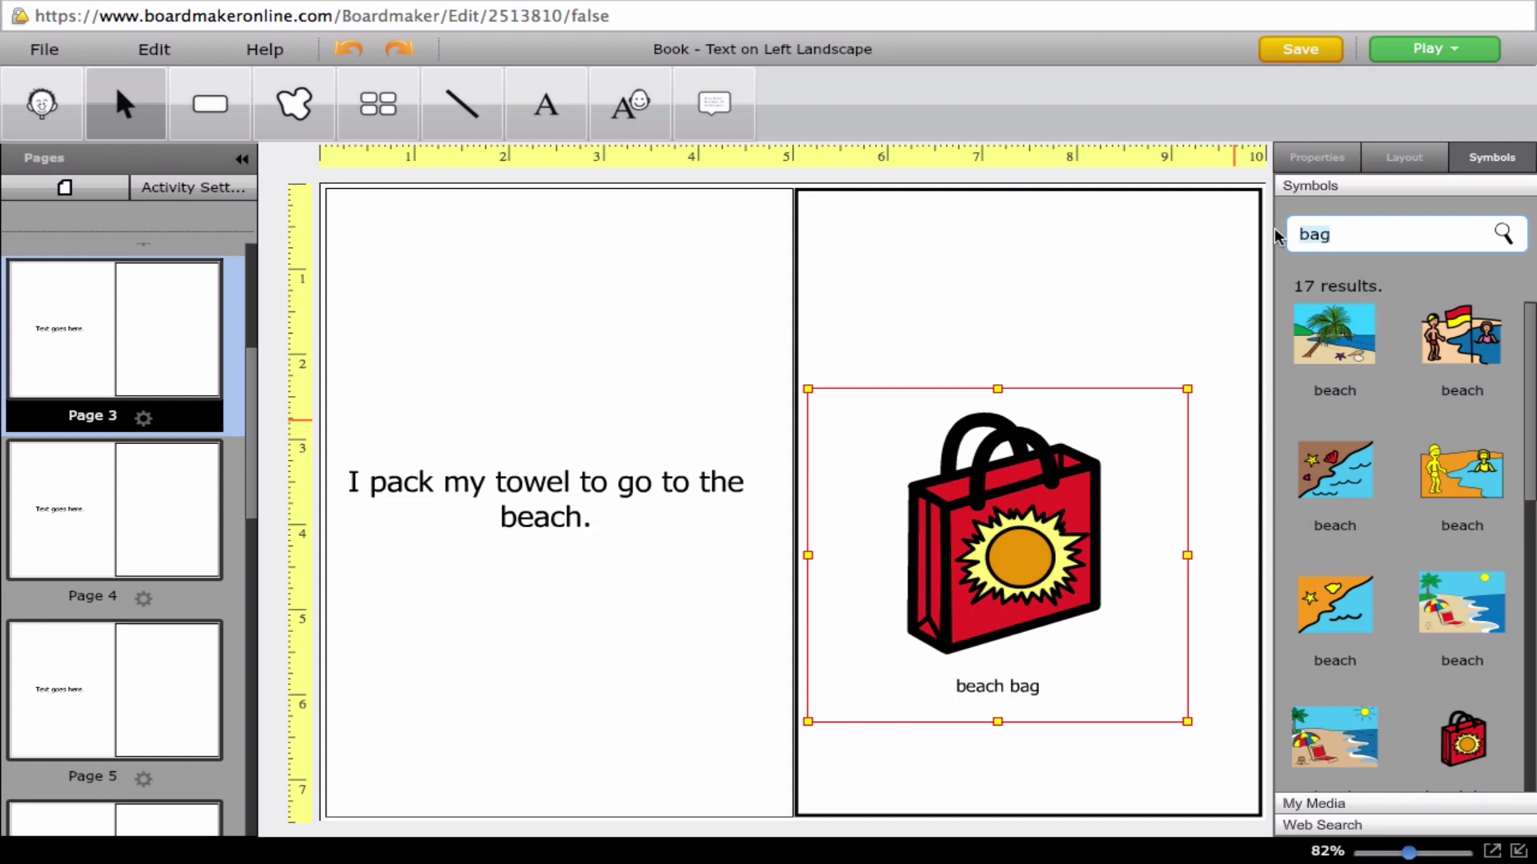
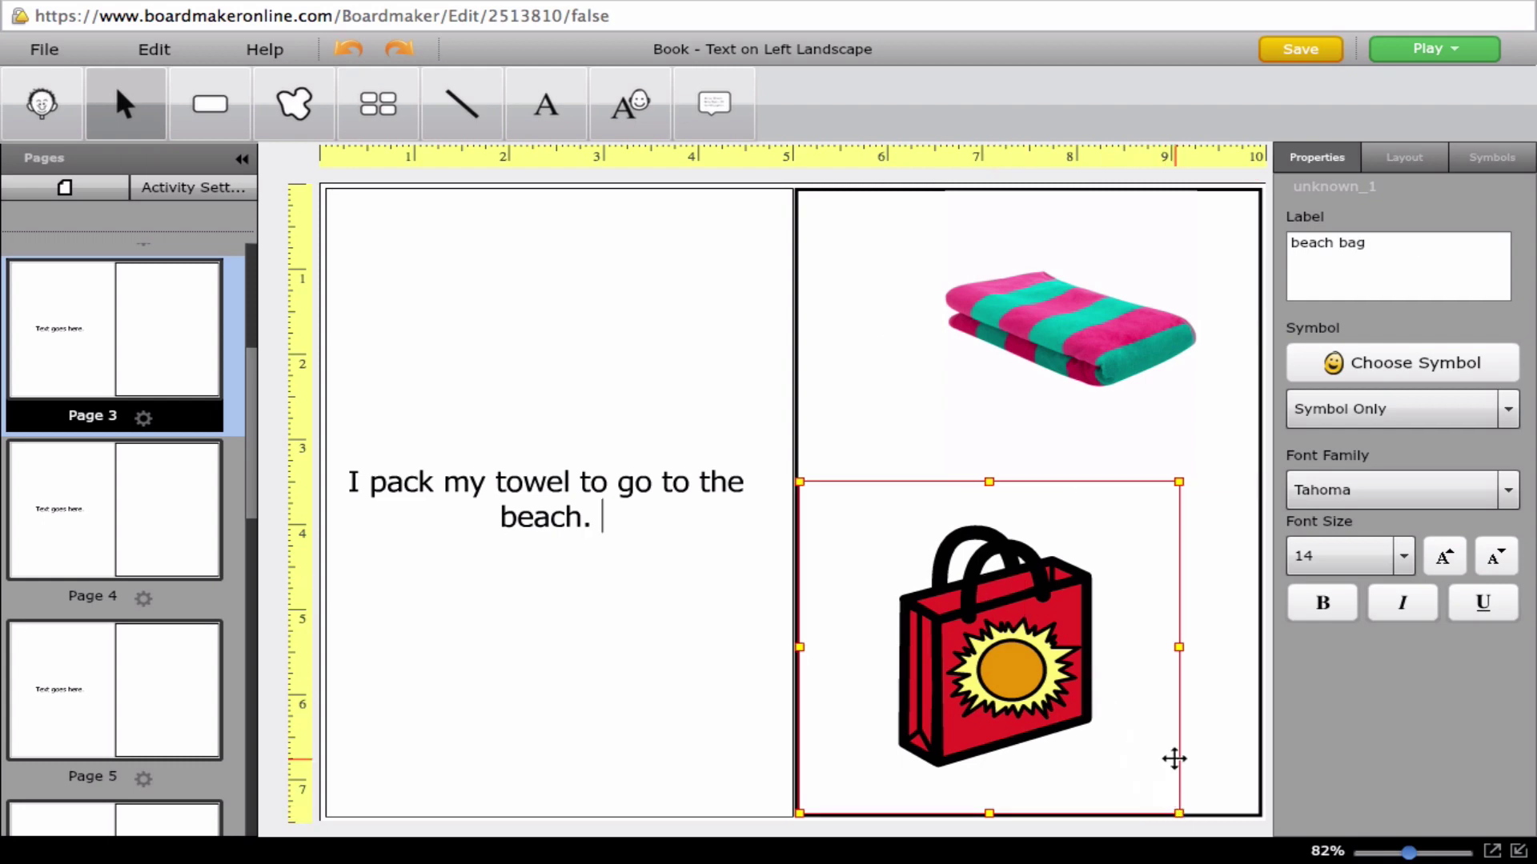
drag(1179, 478, 1253, 331)
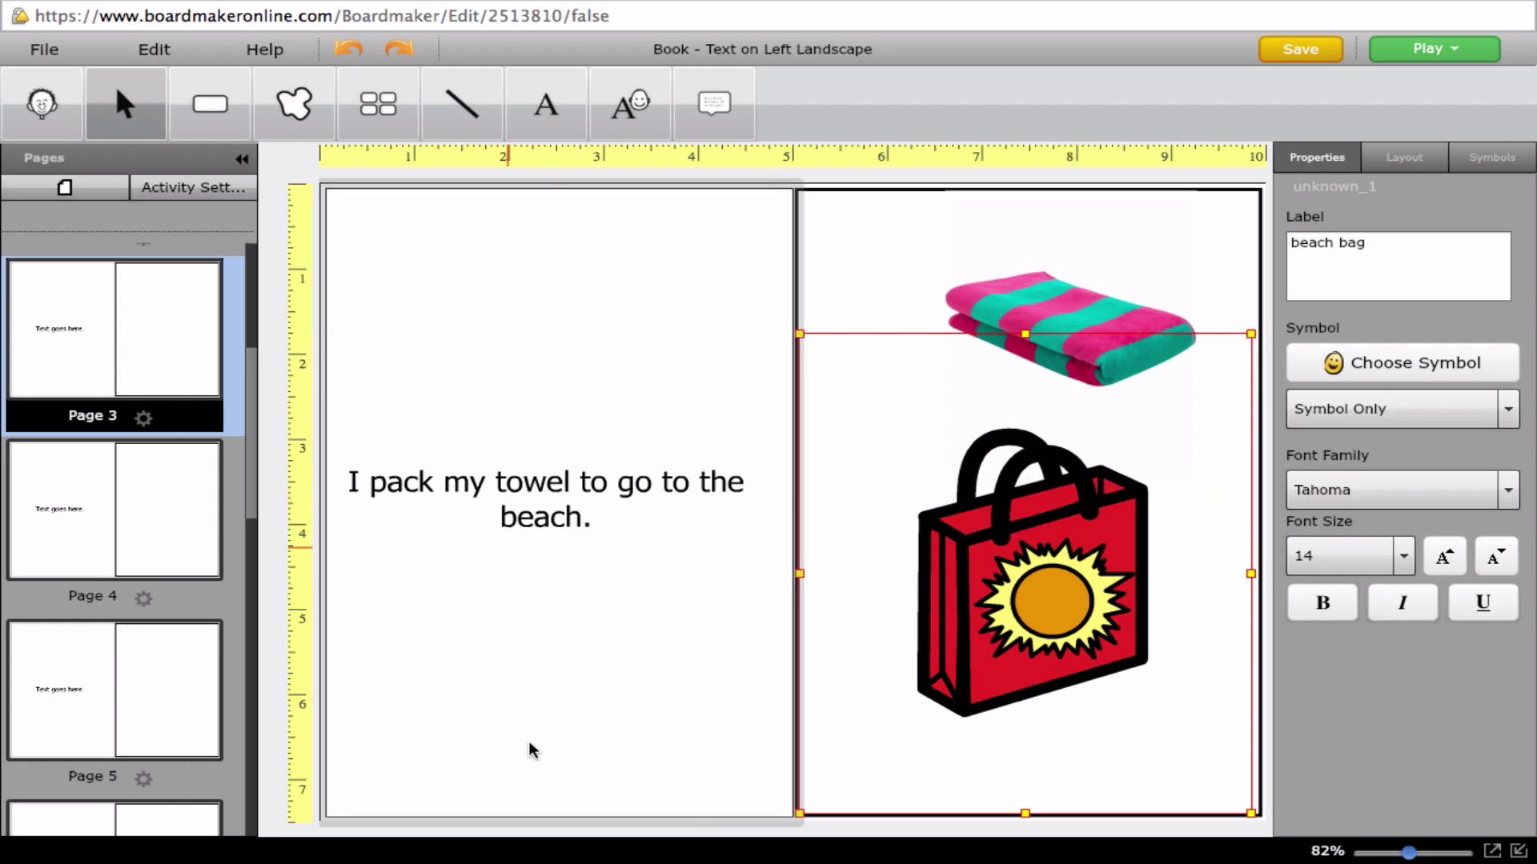
- Increase the font size of Page 3's sentence to 36
click(456, 720)
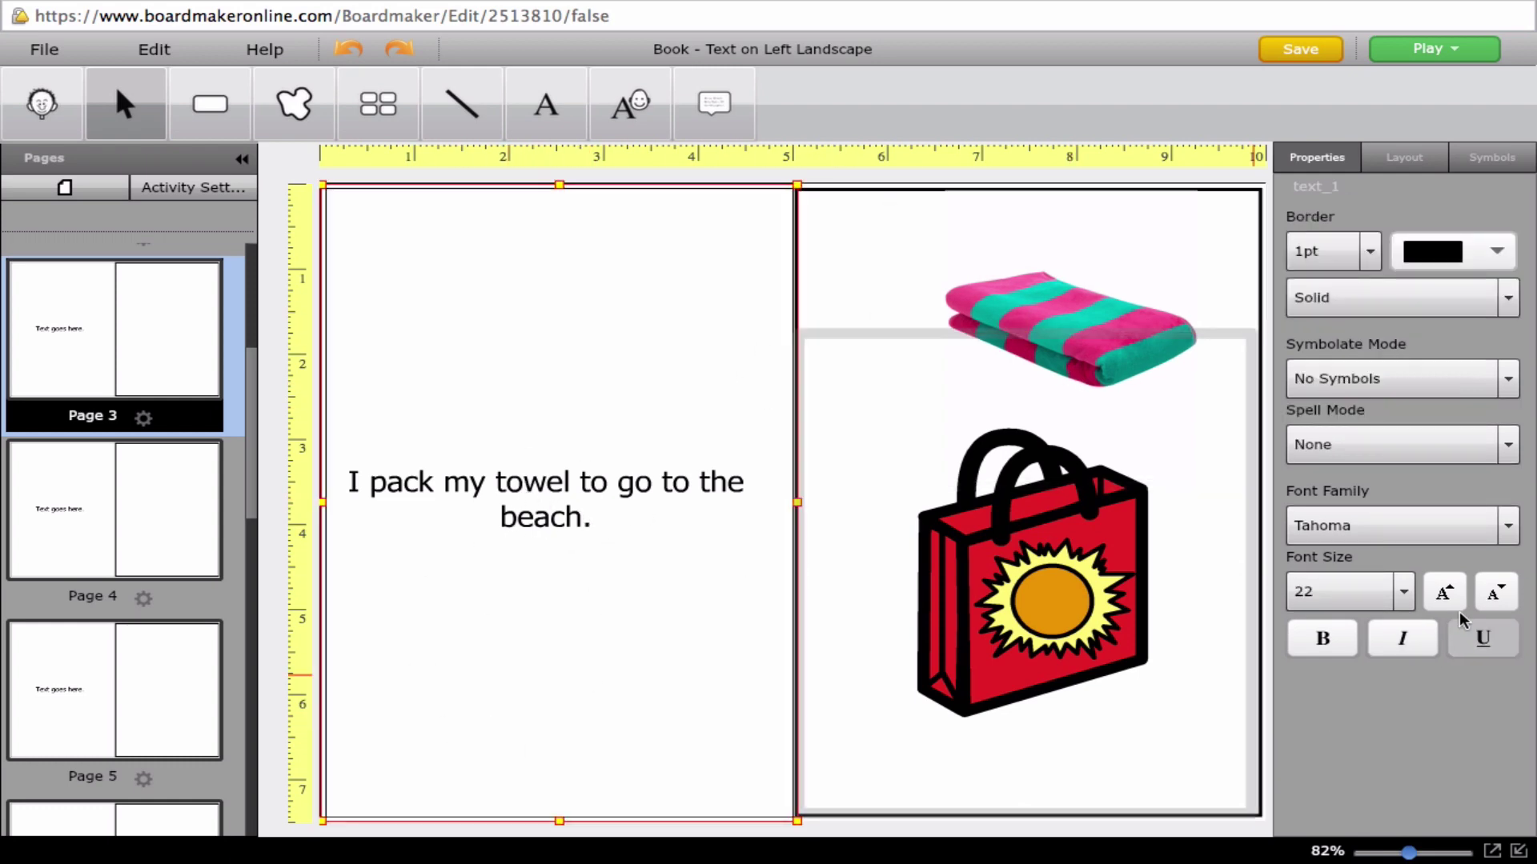
click(1447, 594)
click(1447, 594)
click(1447, 594)
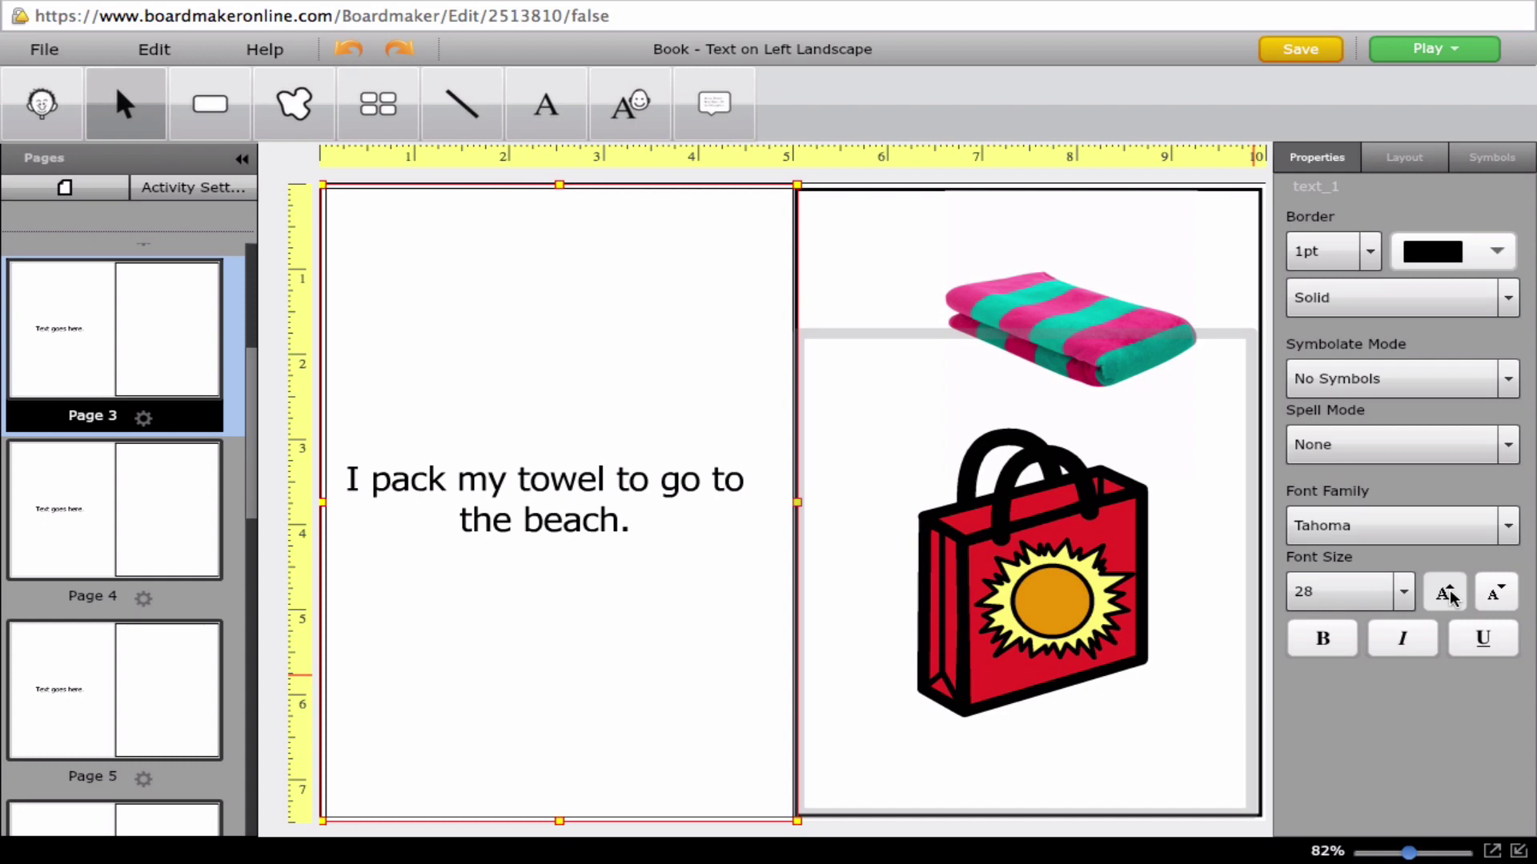
click(1447, 594)
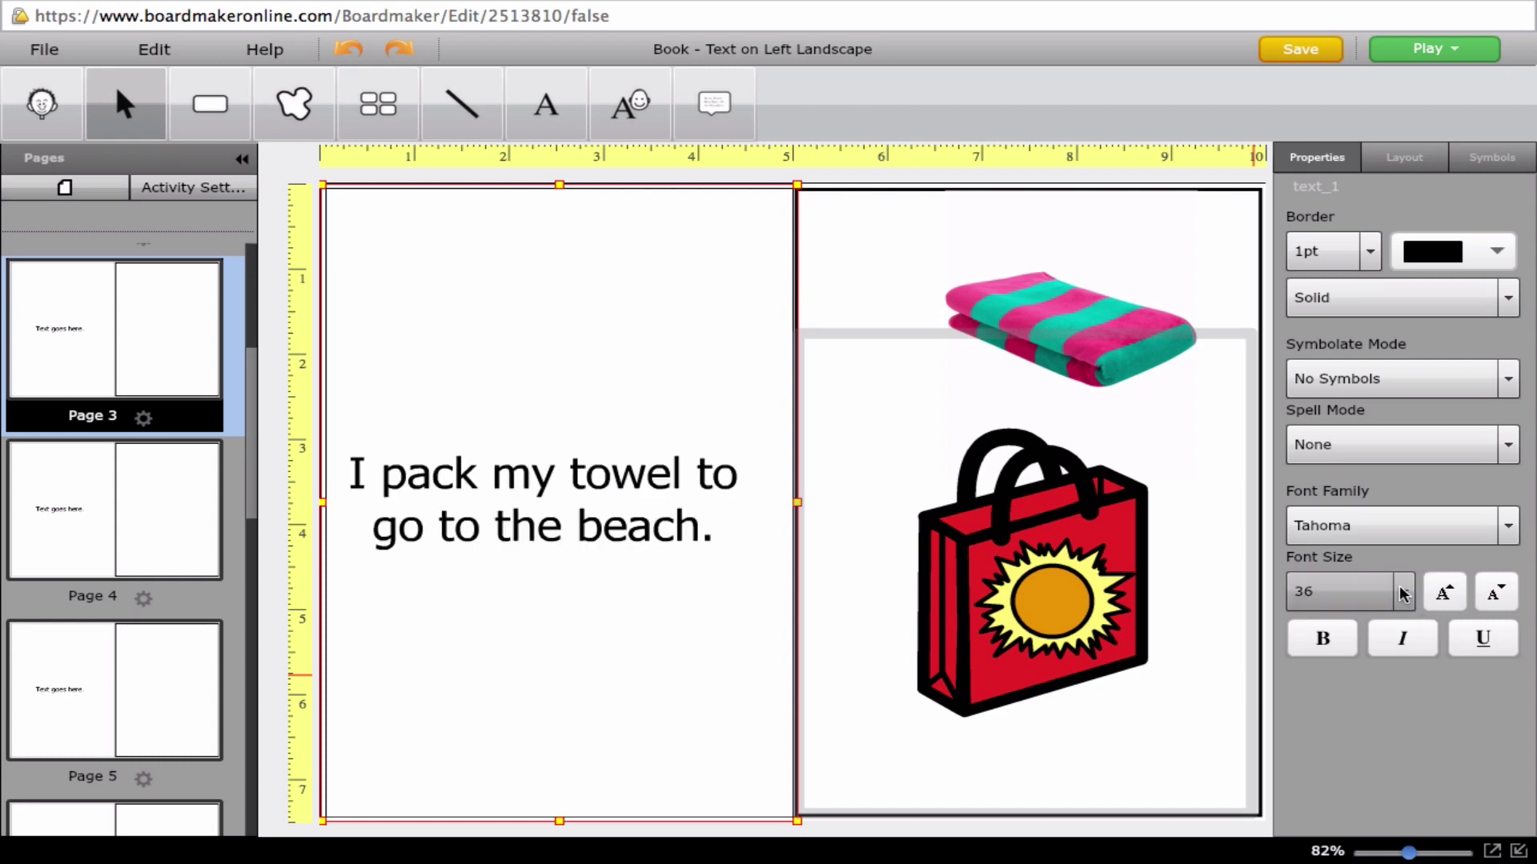
- Set Page 3's sentence in the Patrick Hand font and give its text box a 6pt border
click(1510, 528)
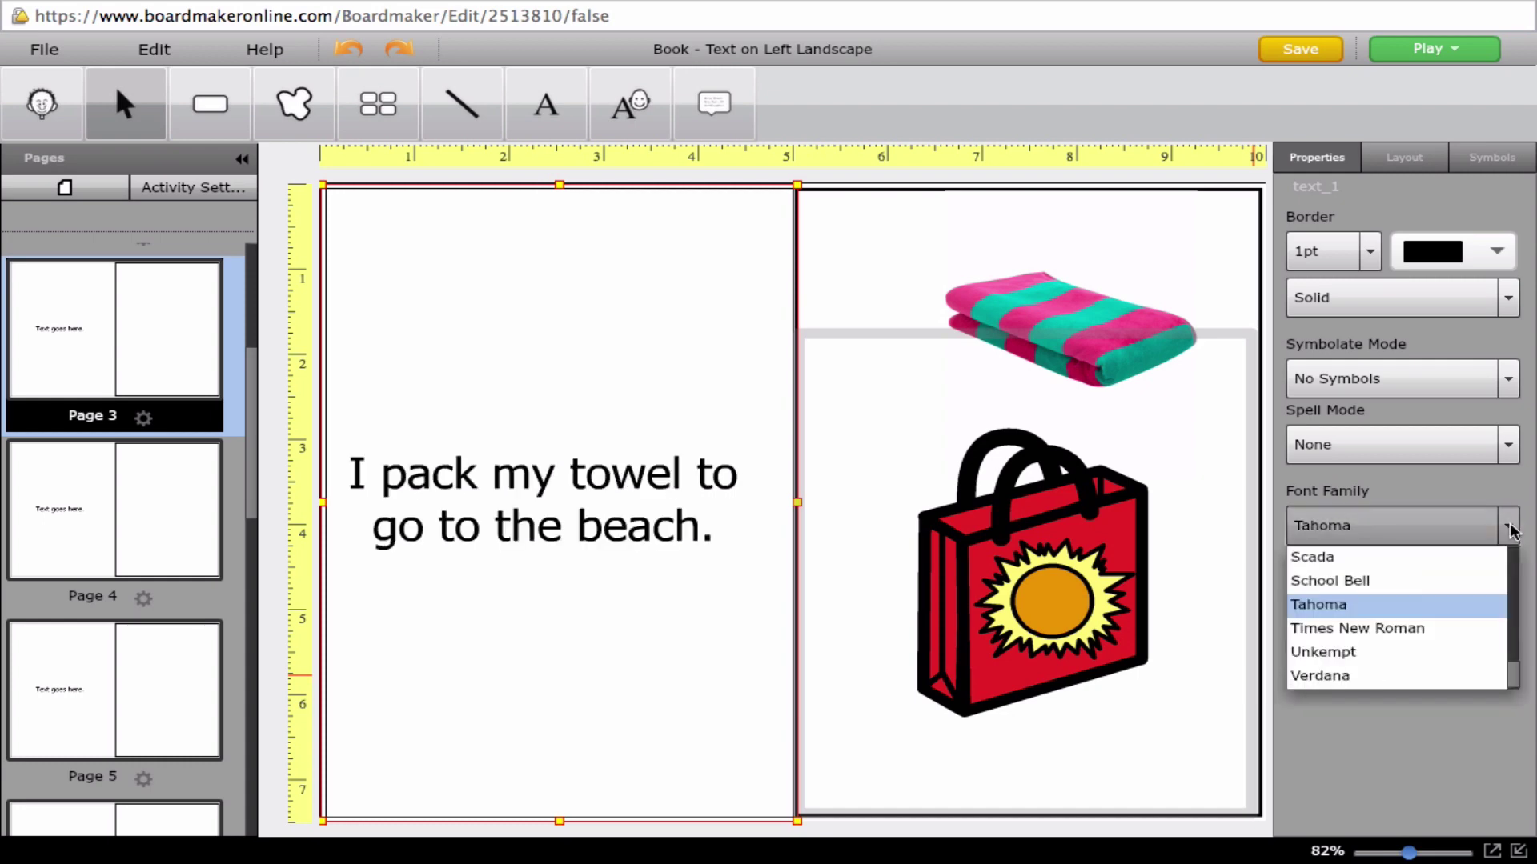
scroll(1416, 590, up, 3)
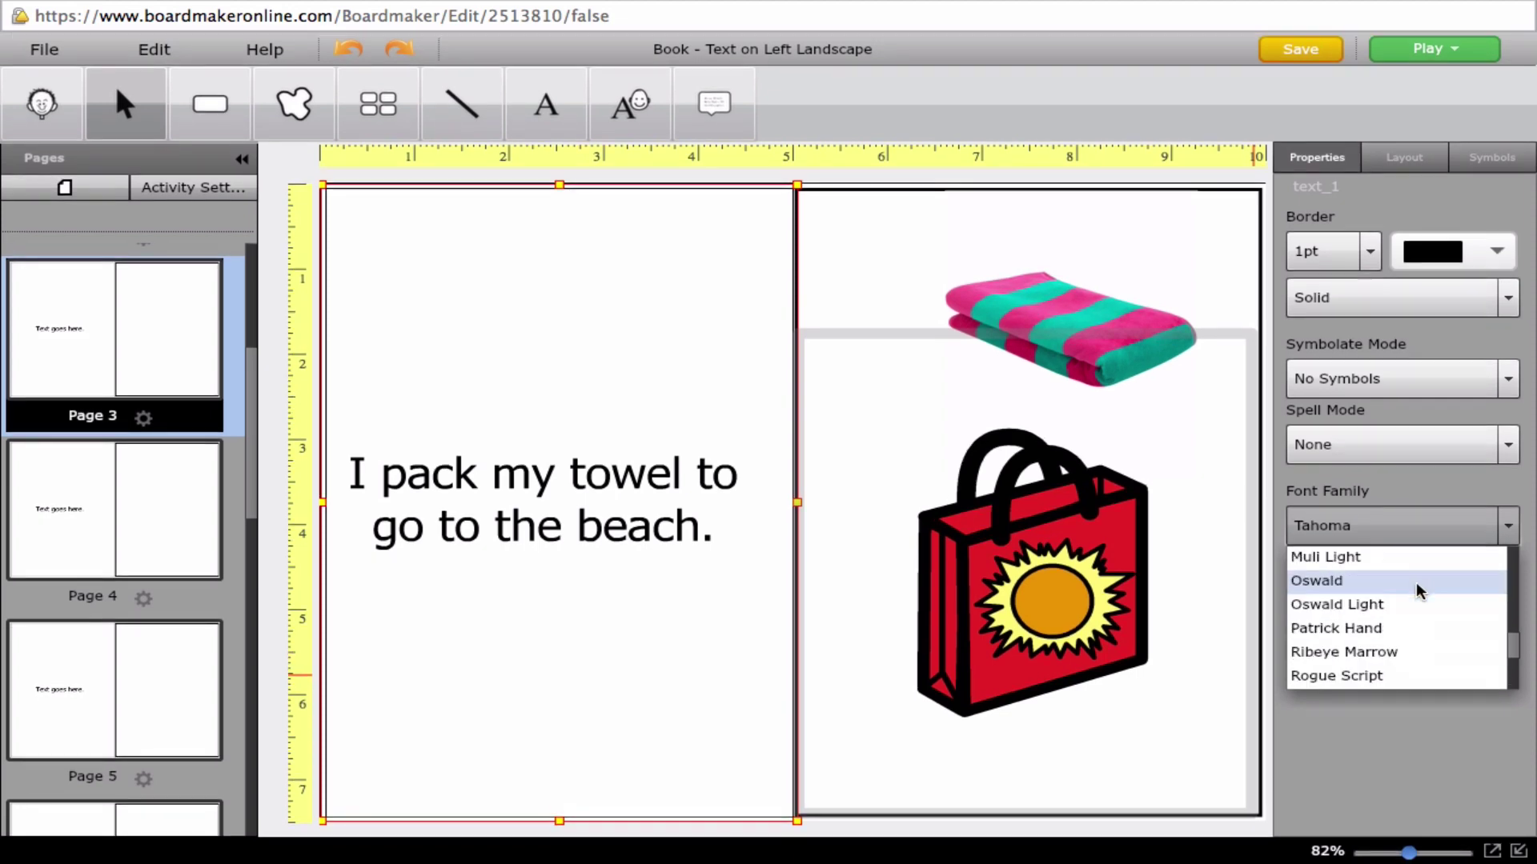
click(1415, 630)
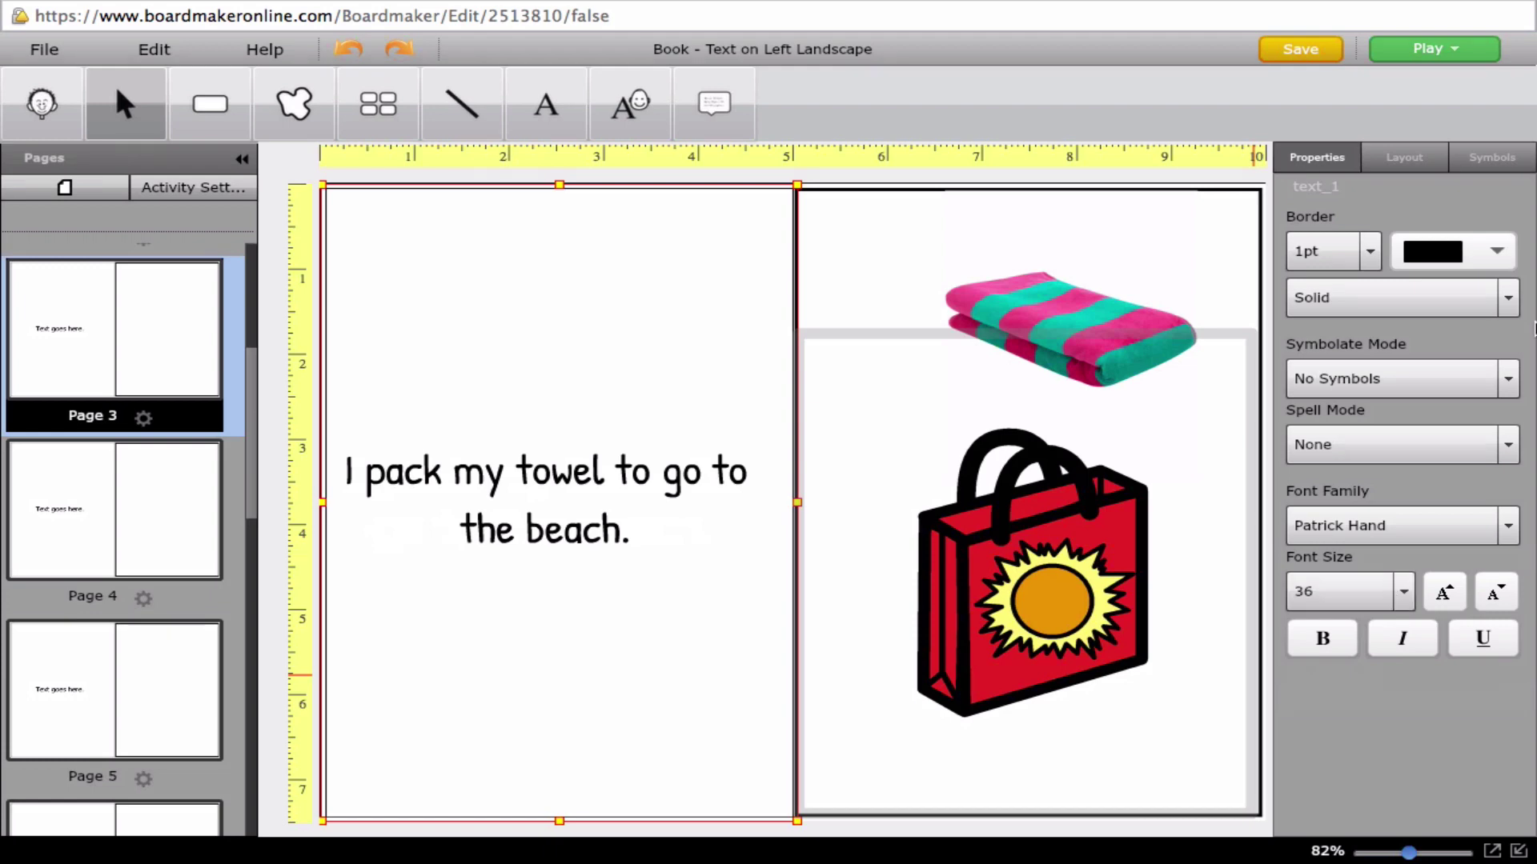
click(1370, 251)
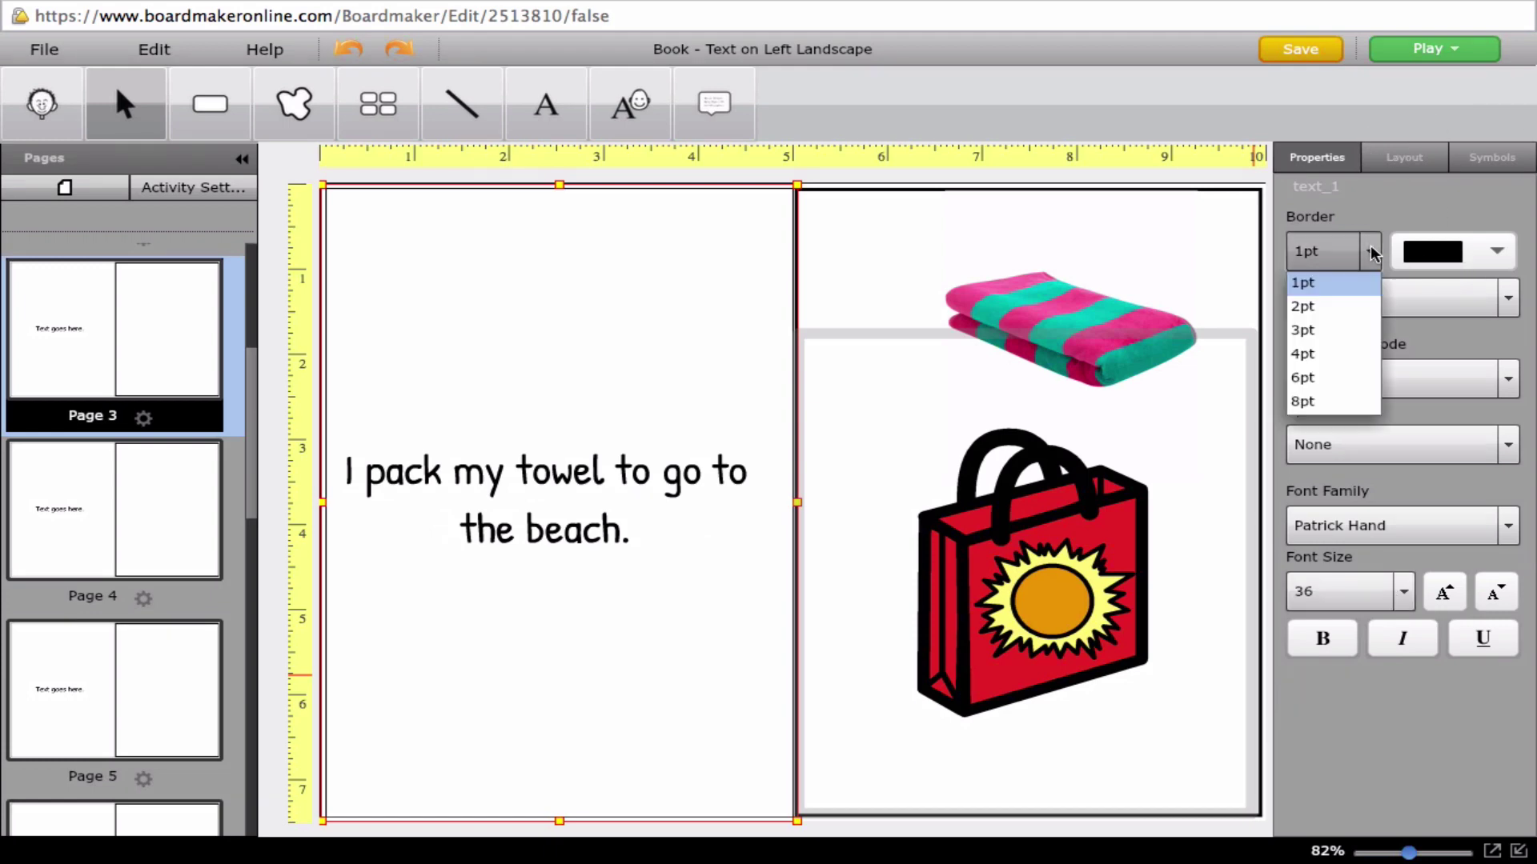
click(1303, 377)
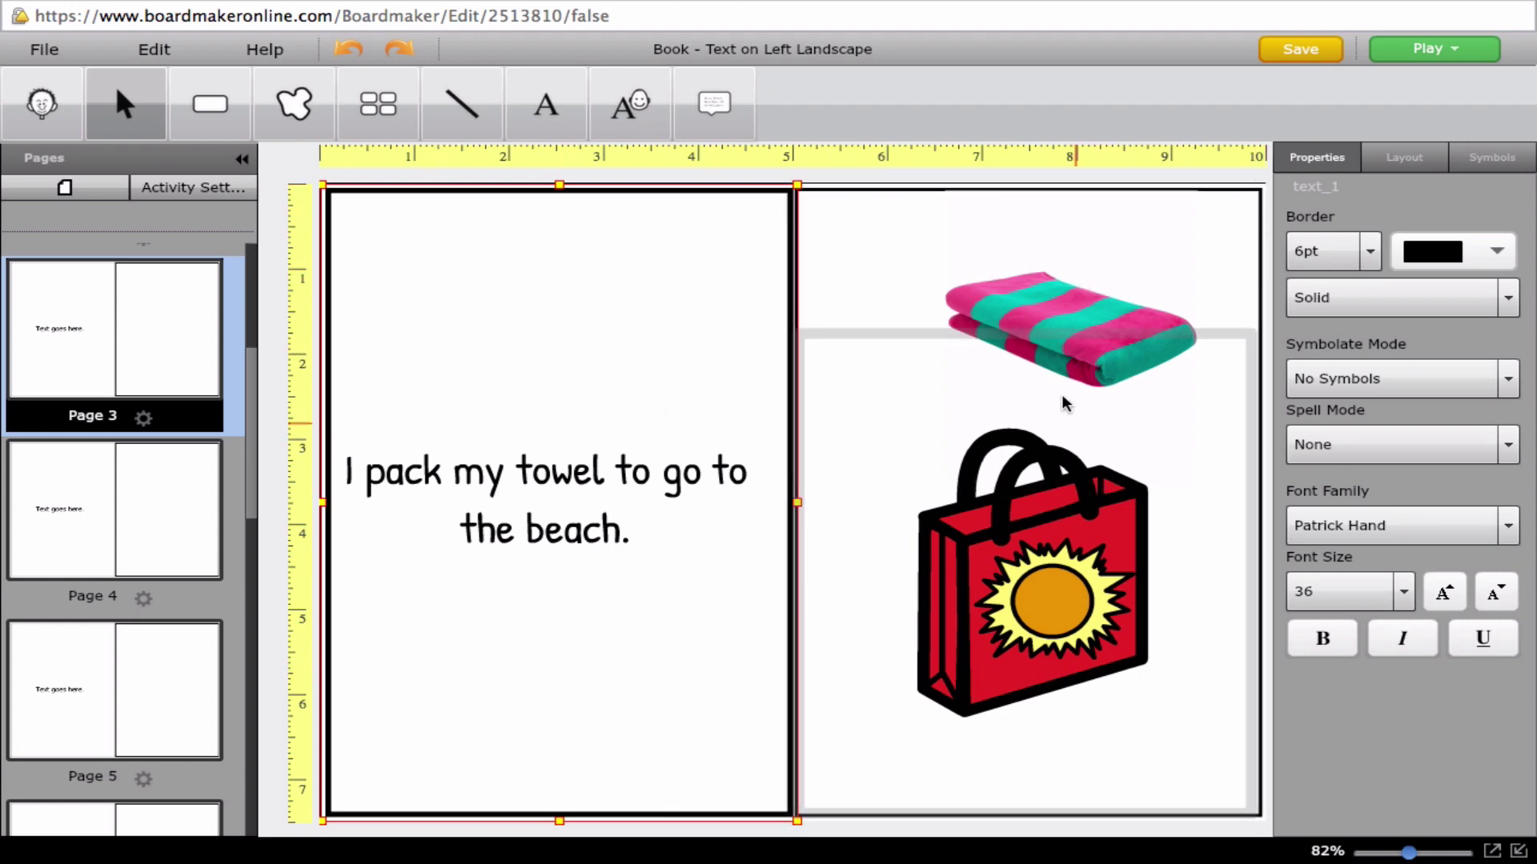
- Review the properties of the beach towel, the beach bag and the picture frame on Page 3
click(1023, 285)
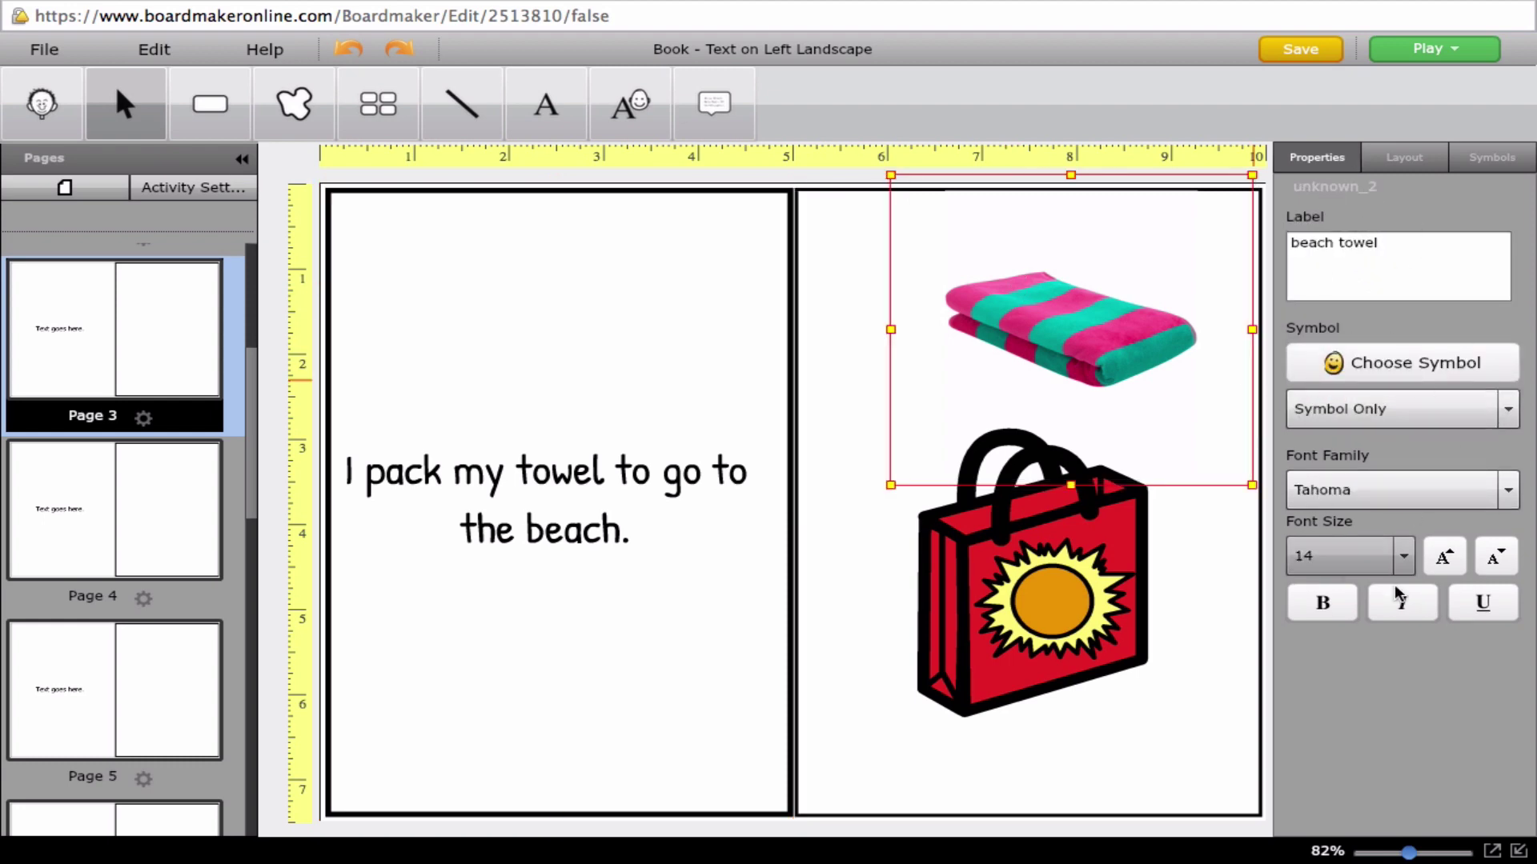
click(1032, 592)
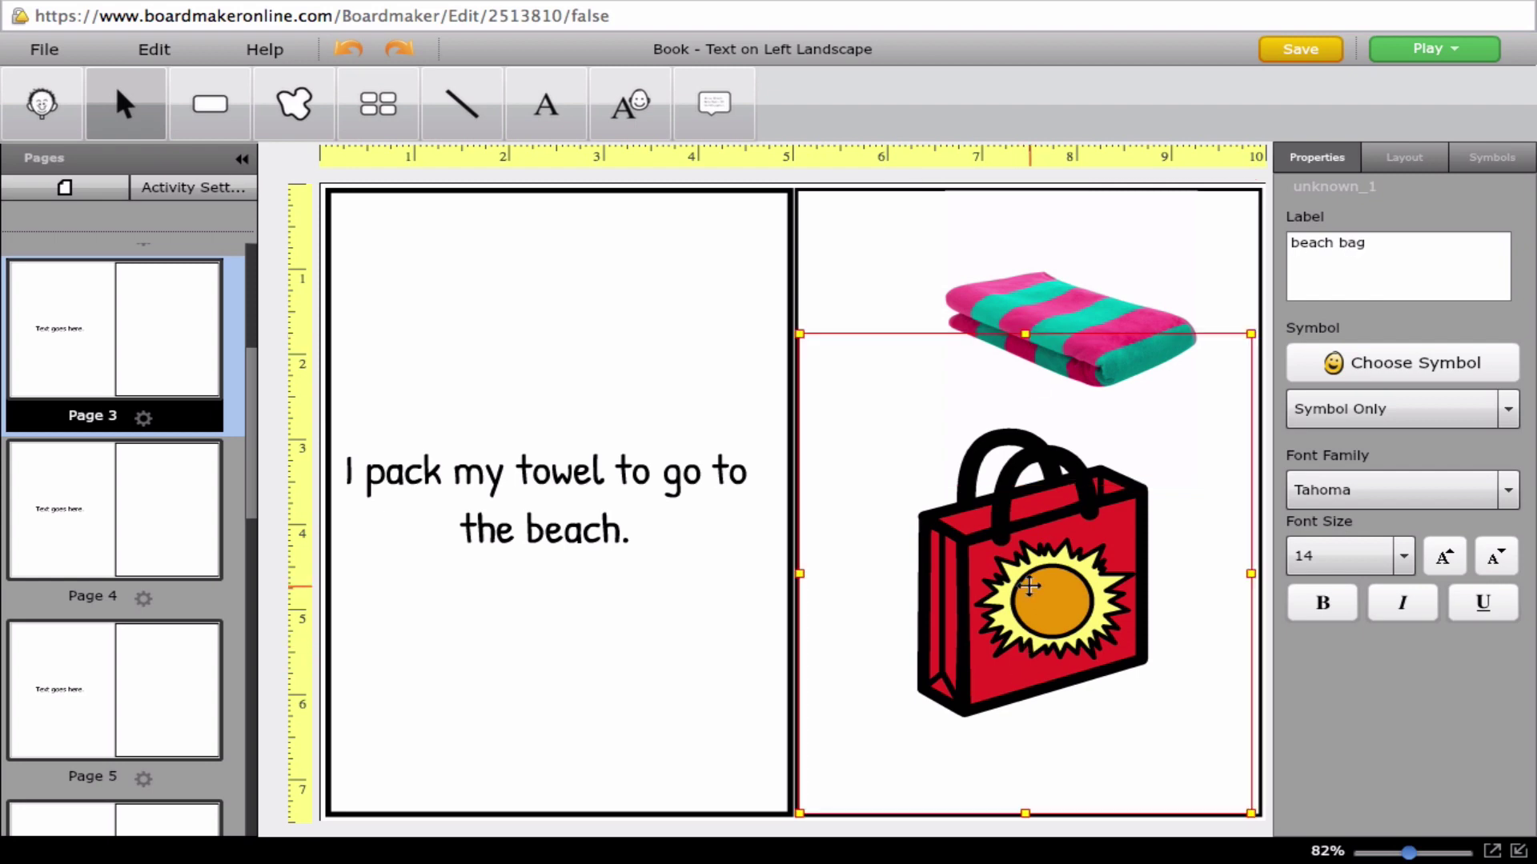
click(826, 210)
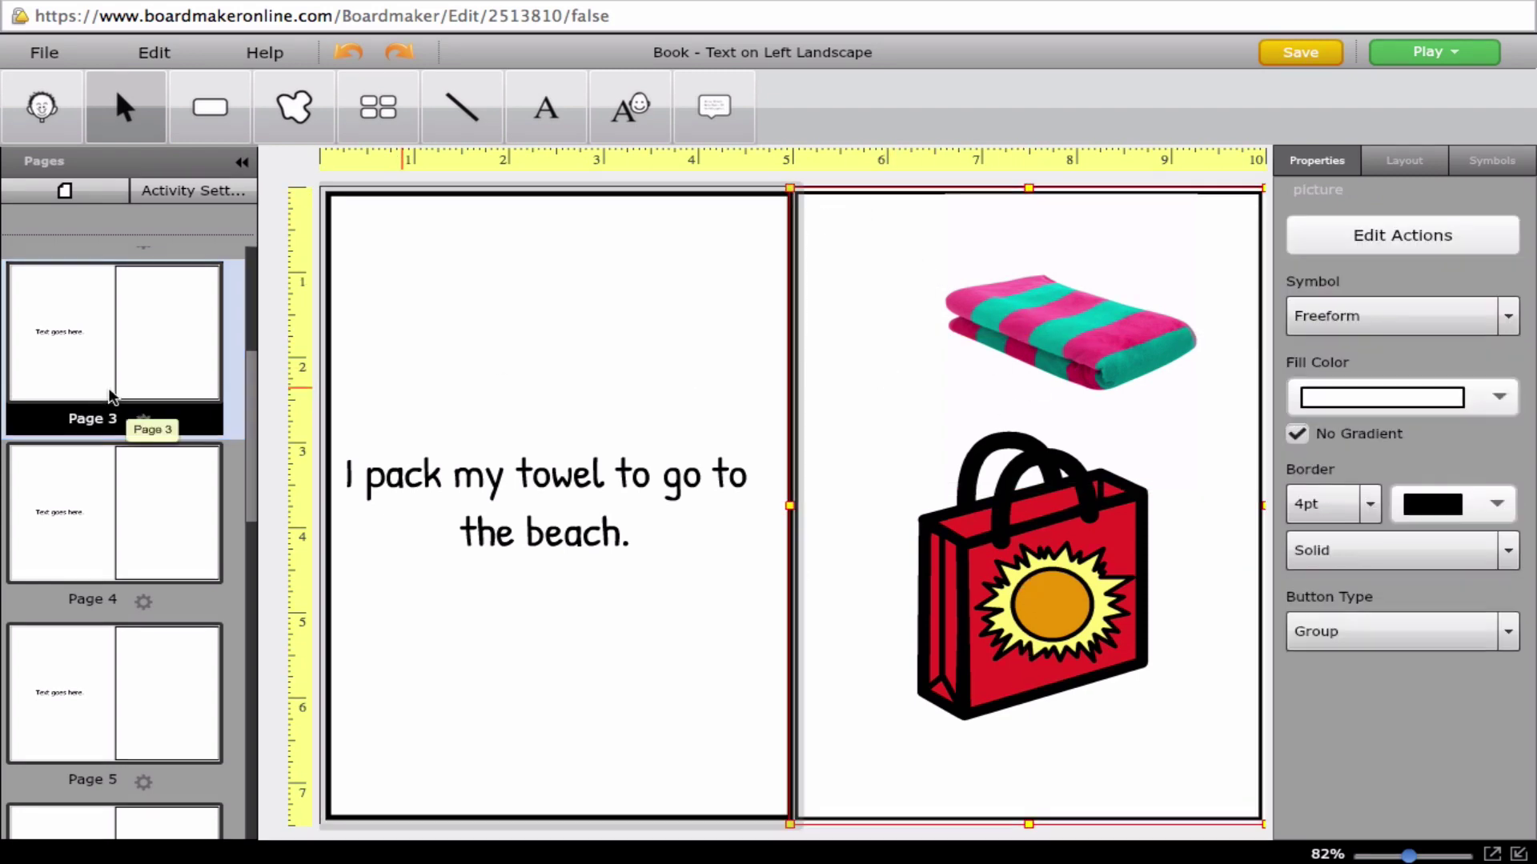
- Preview the book in play mode from Page 1 through Page 4, and return to design mode
scroll(112, 396, up, 1)
scroll(112, 396, up, 3)
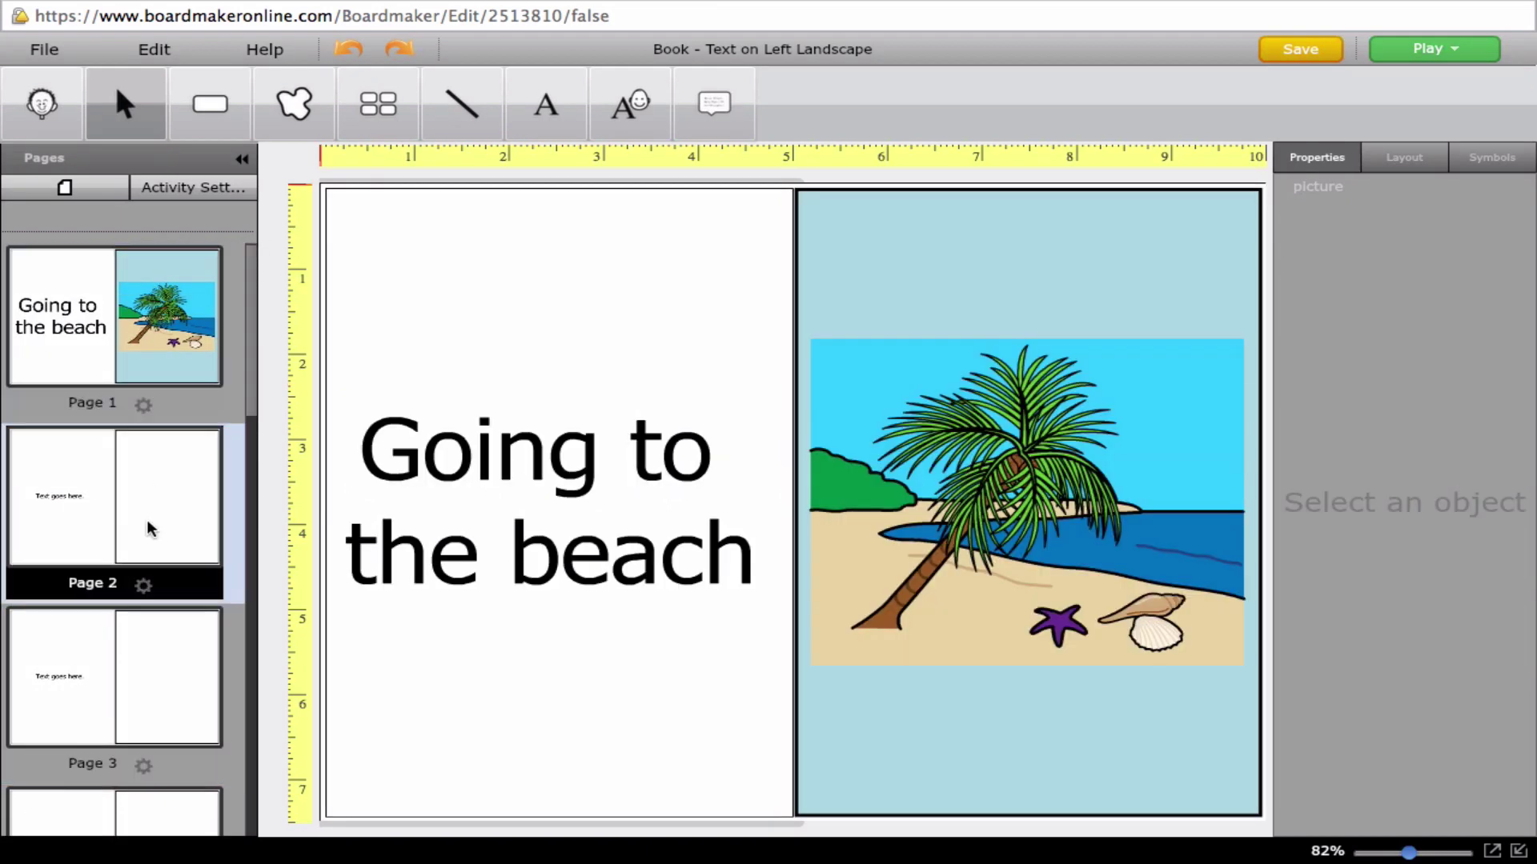
click(142, 344)
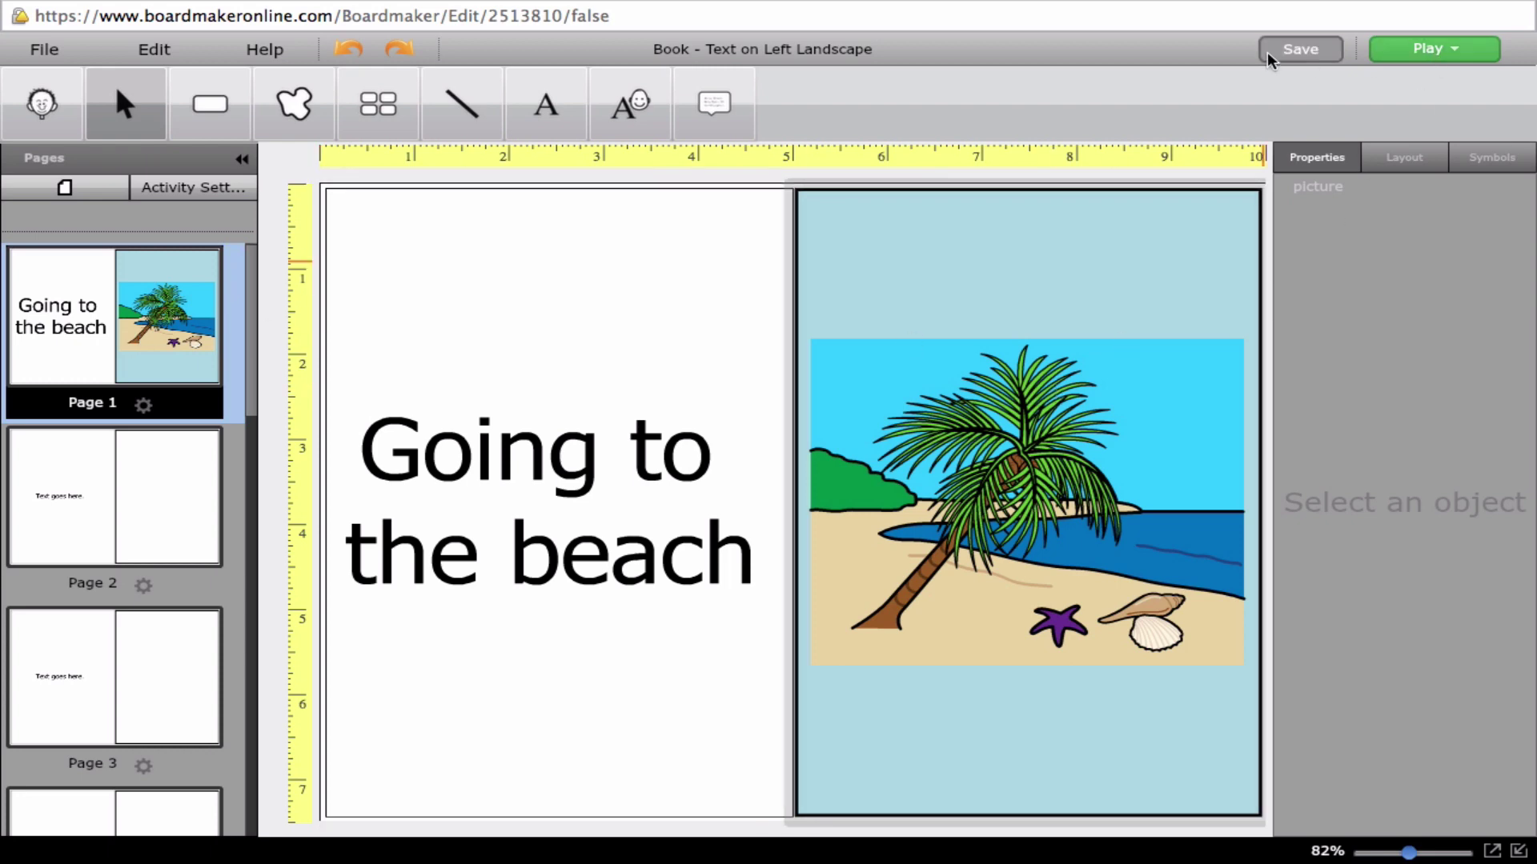
click(1428, 48)
click(1422, 80)
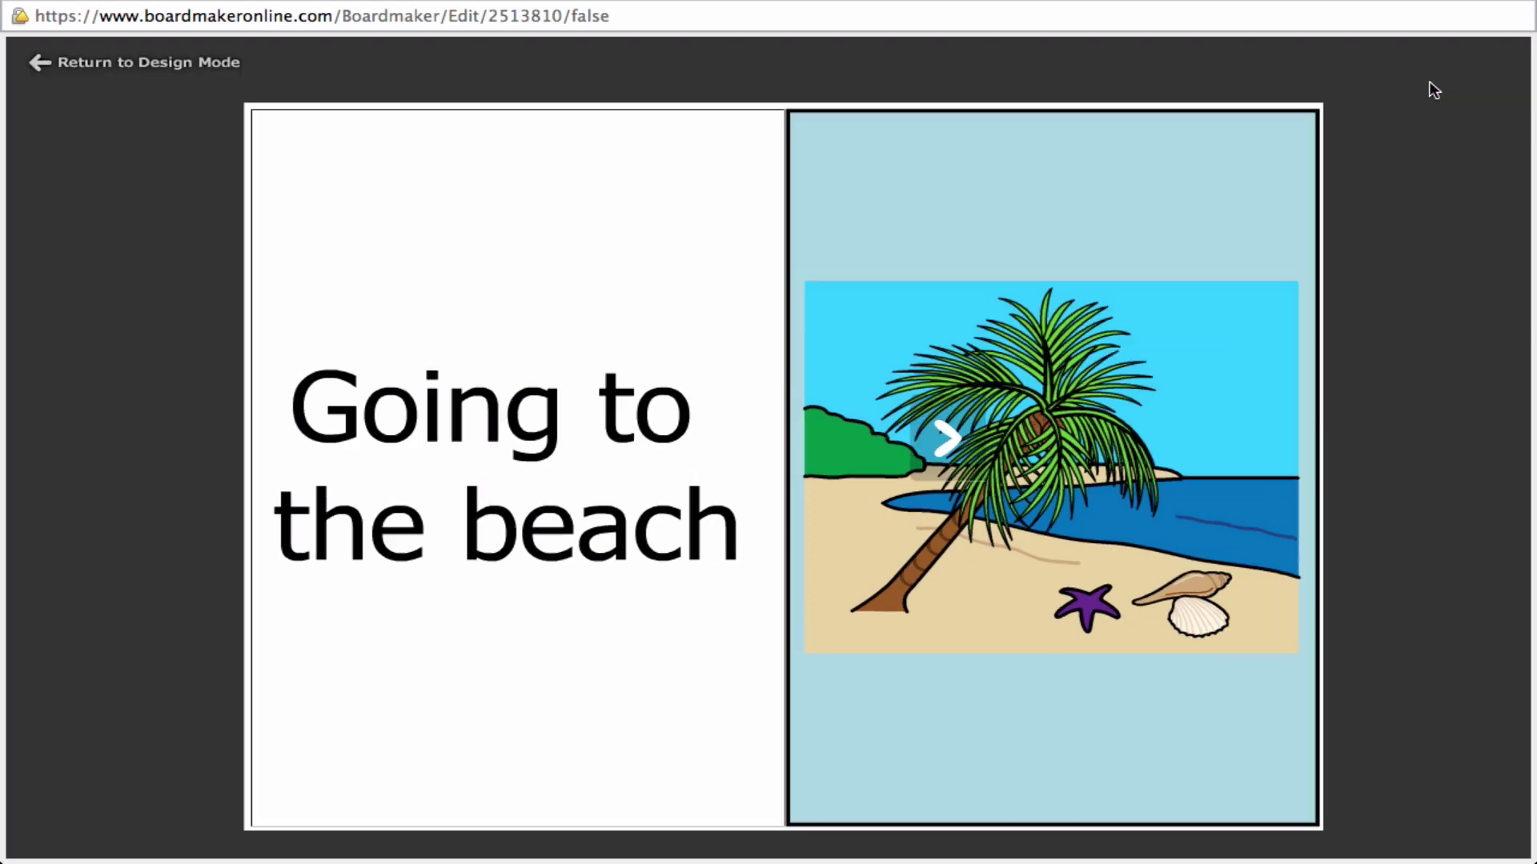
click(953, 441)
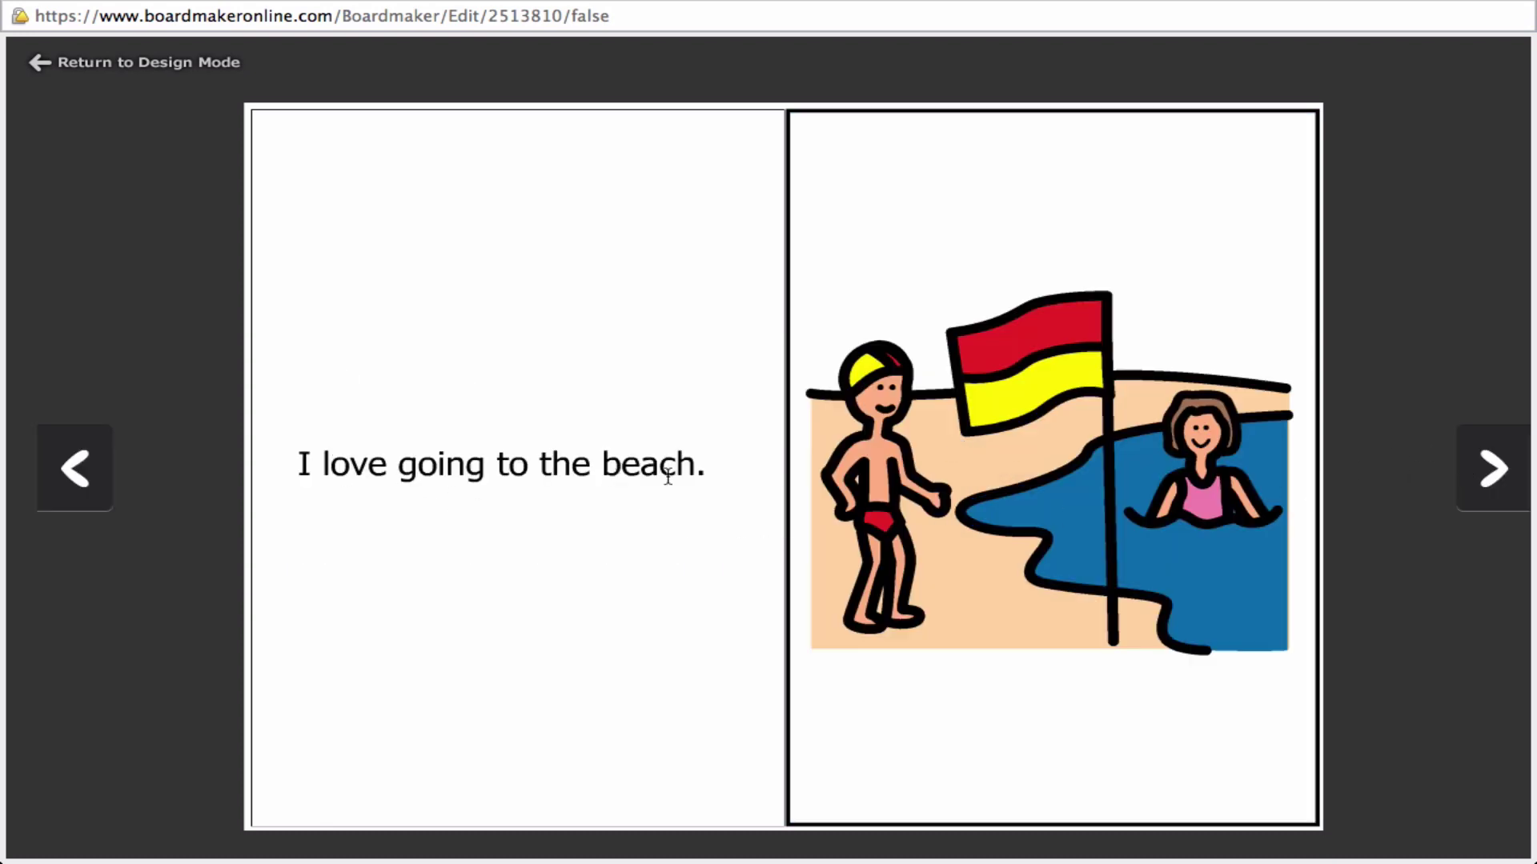
click(1491, 472)
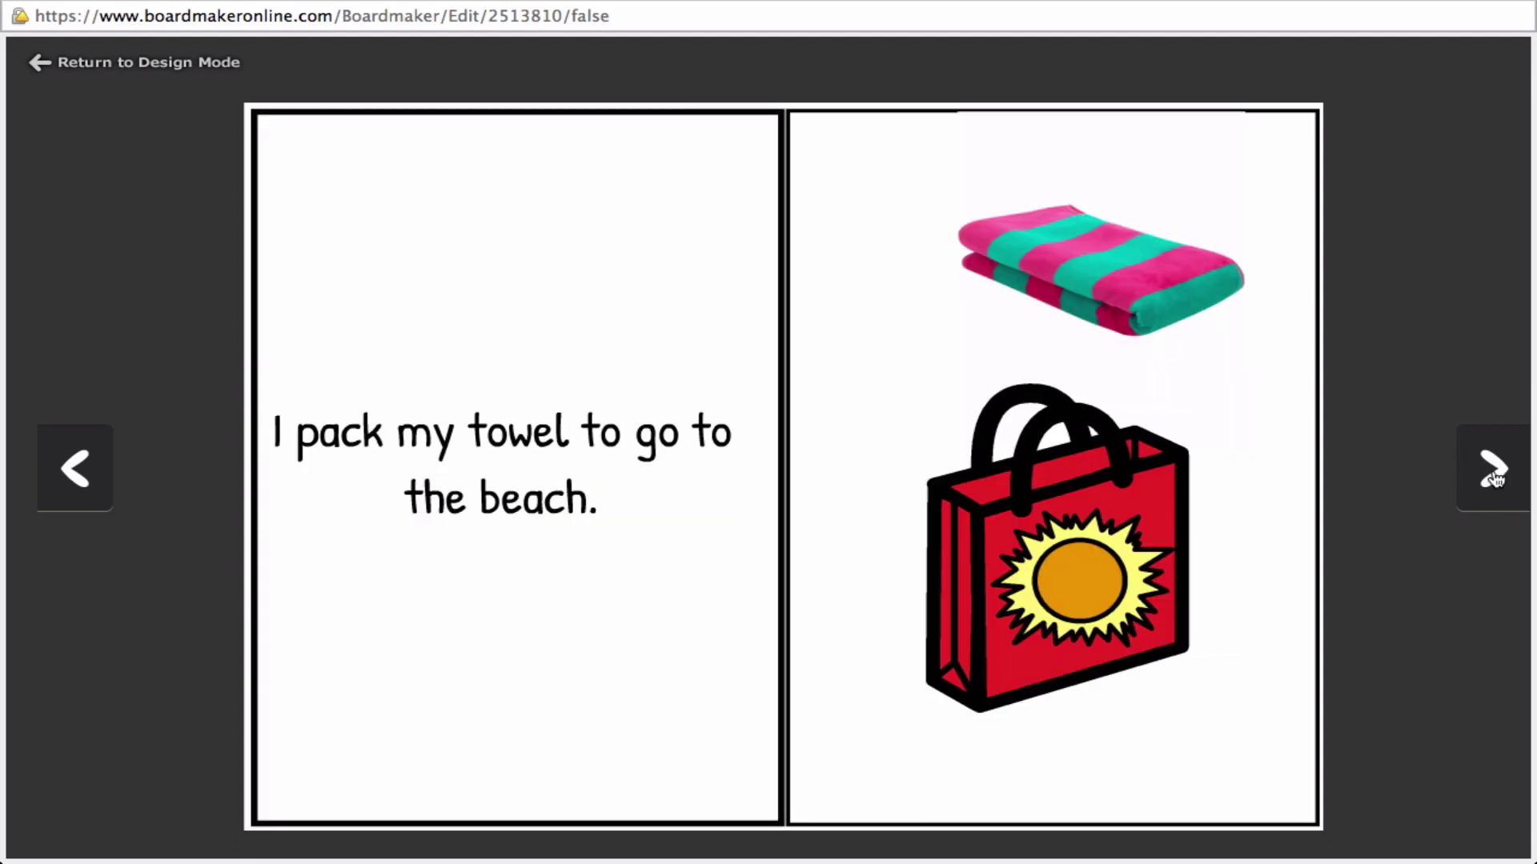
click(1493, 477)
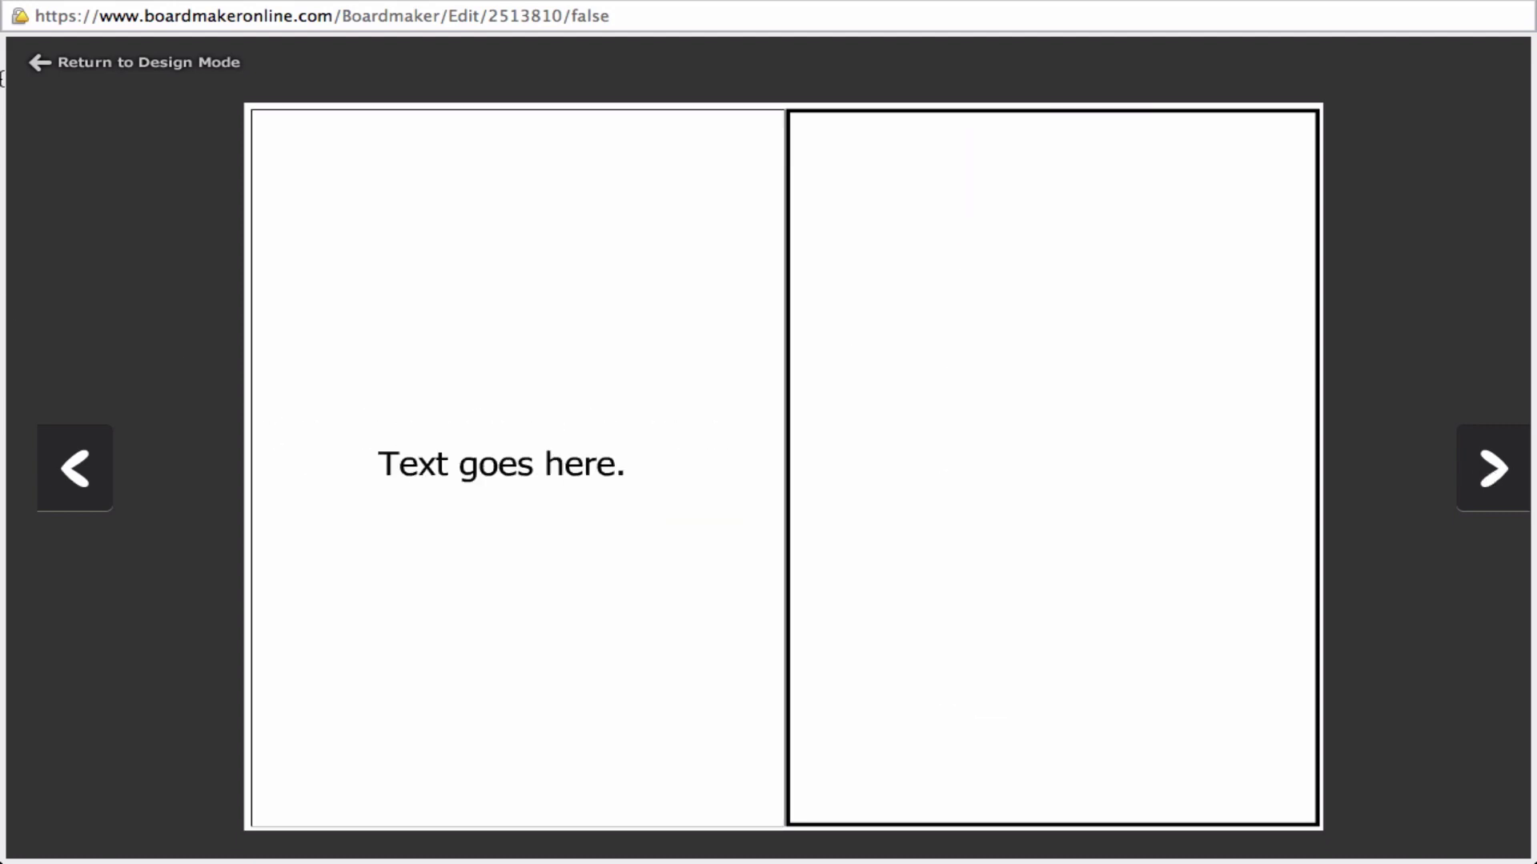
click(156, 62)
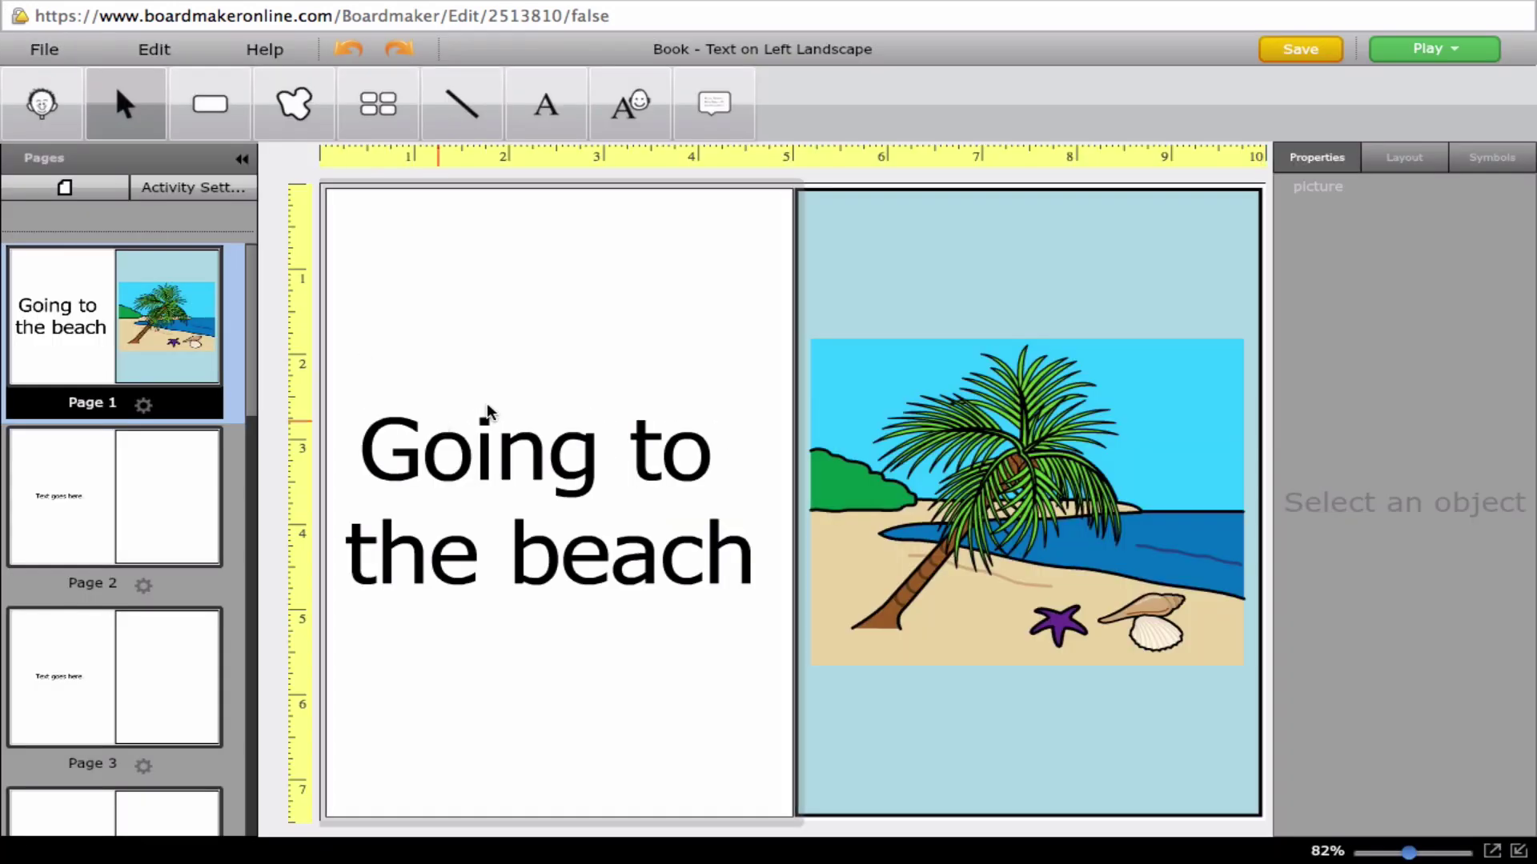
- Save the book as "going to the beach" and close the editor window
click(1298, 51)
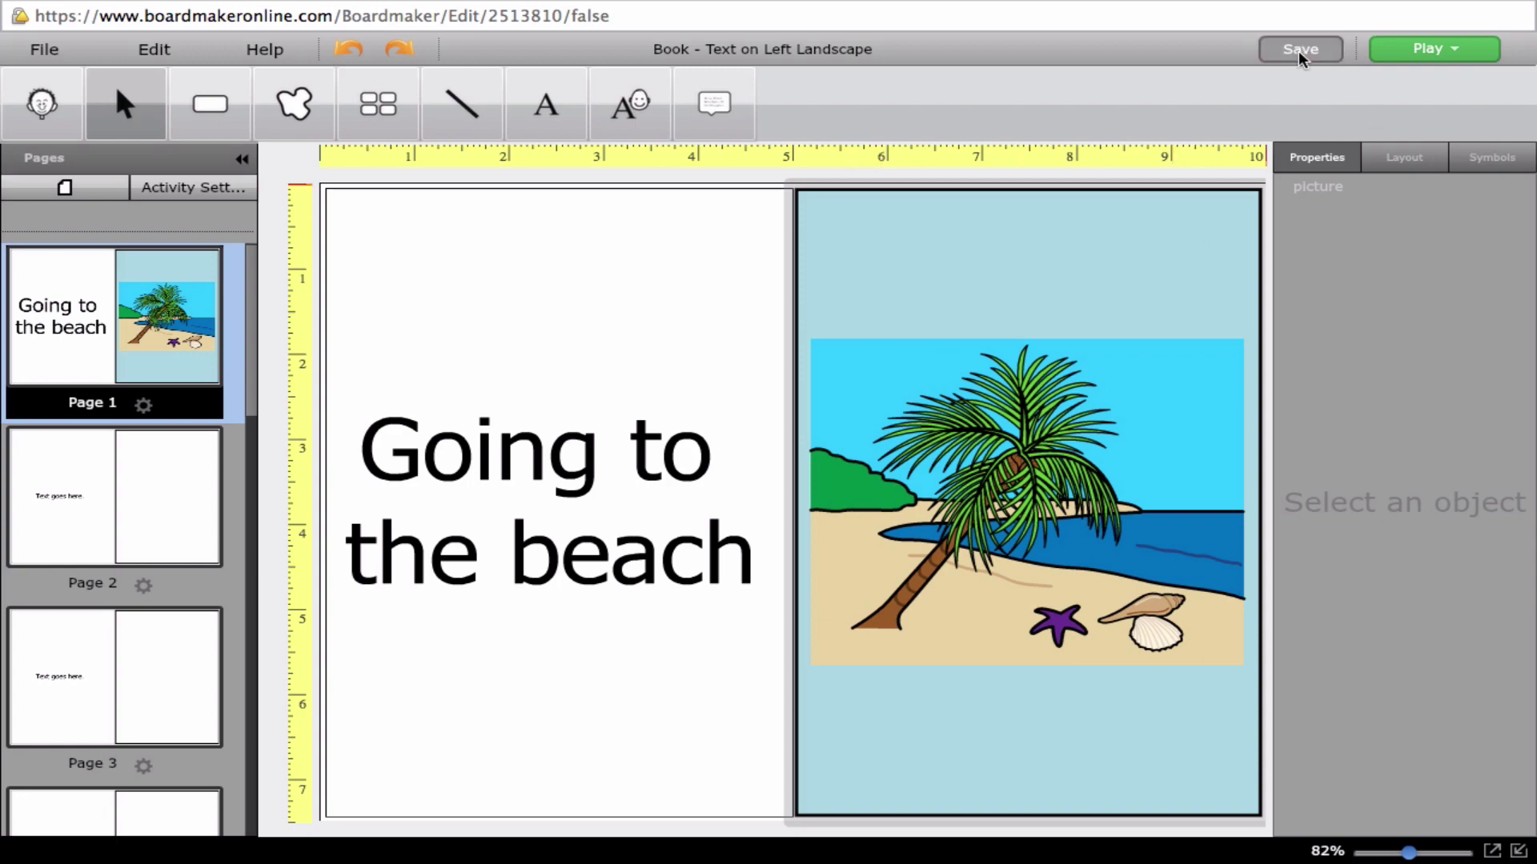
click(1298, 51)
text(going to the beach)
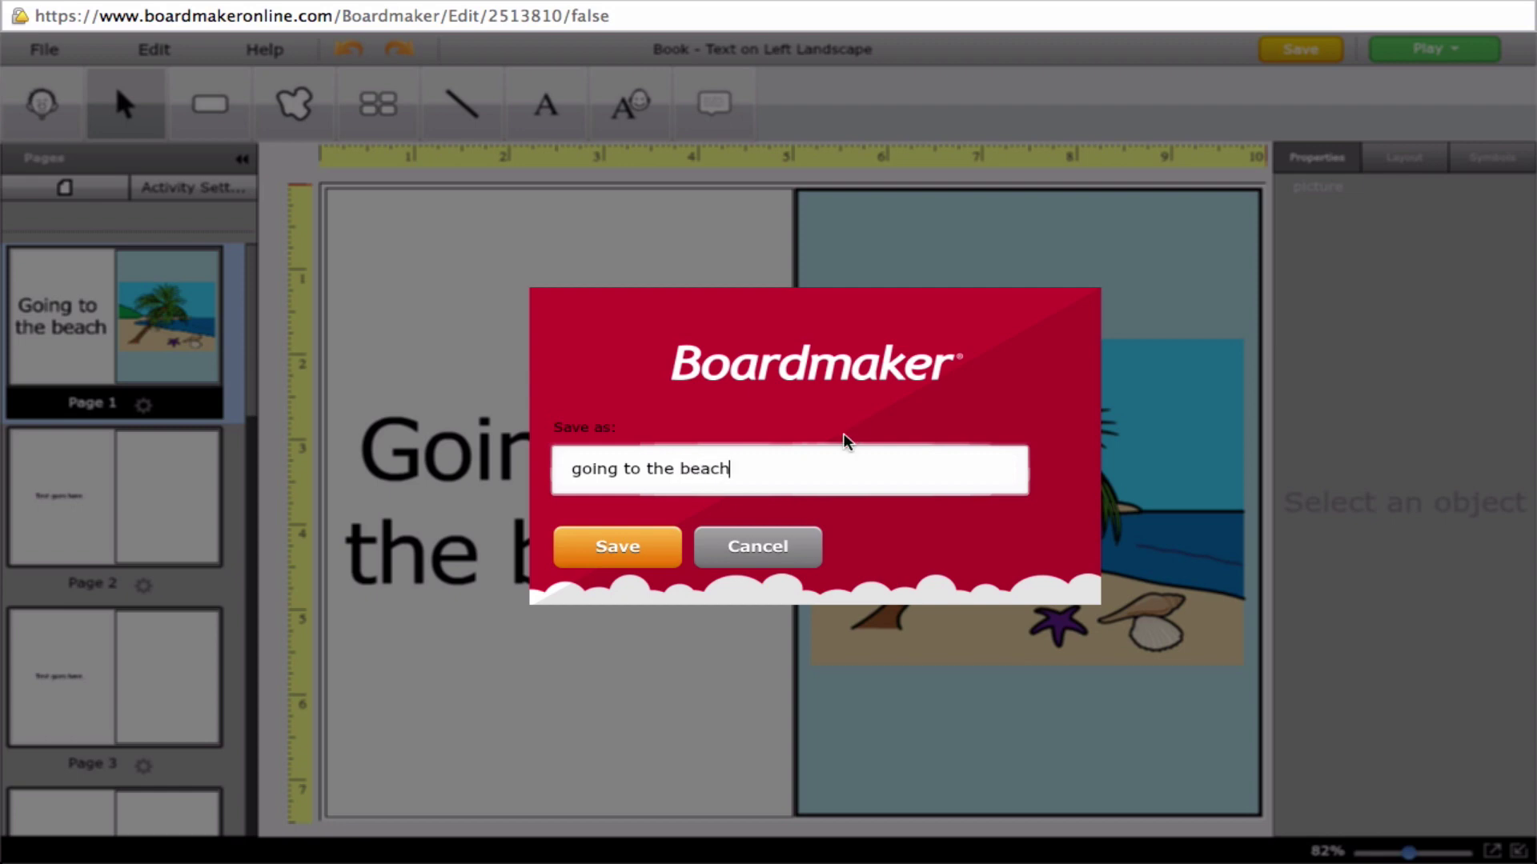
click(618, 544)
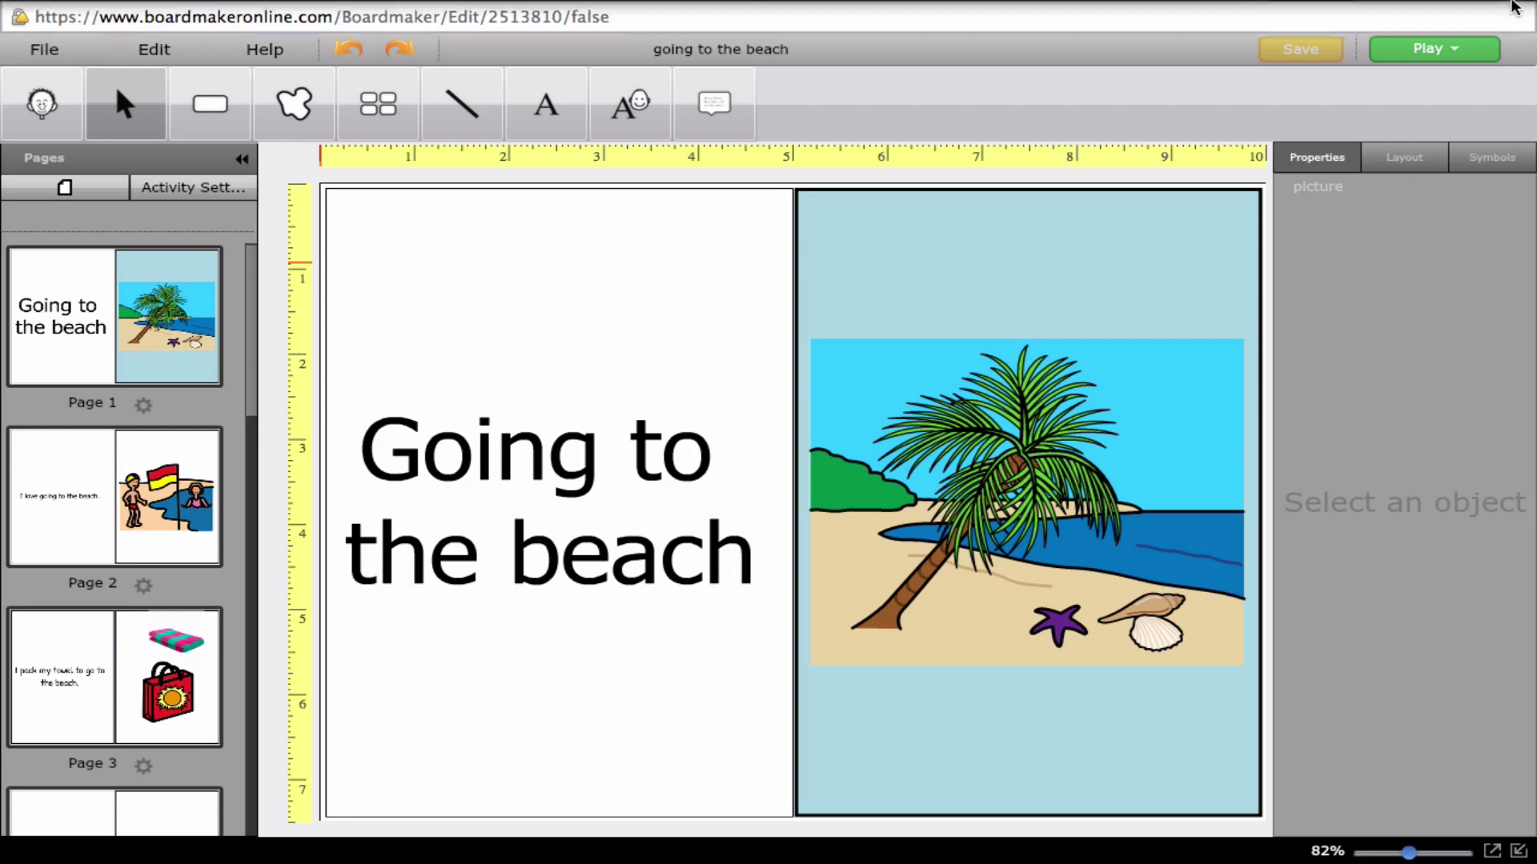
click(1501, 11)
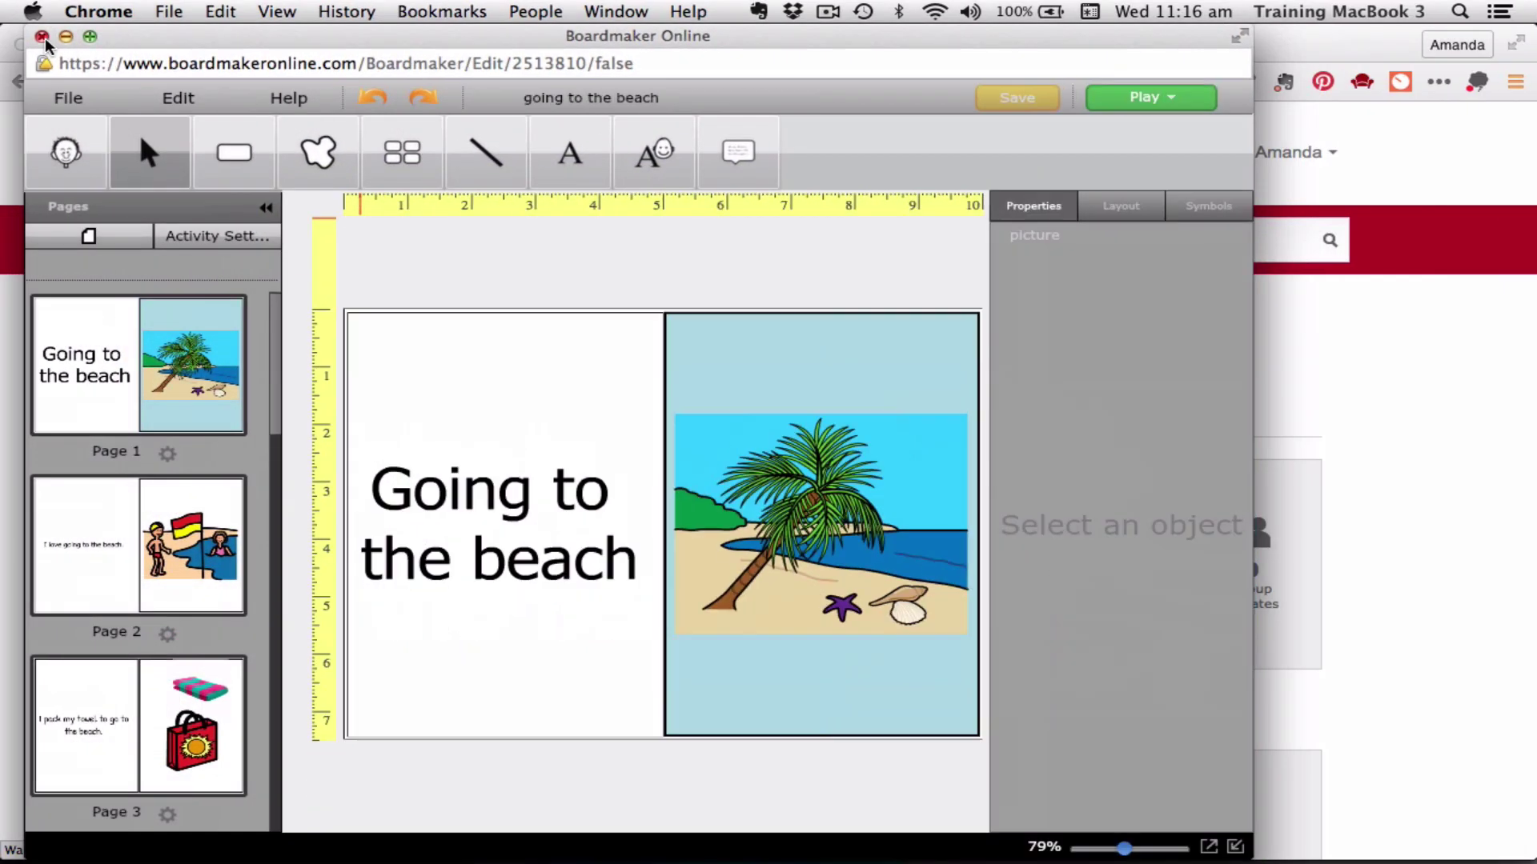
click(44, 44)
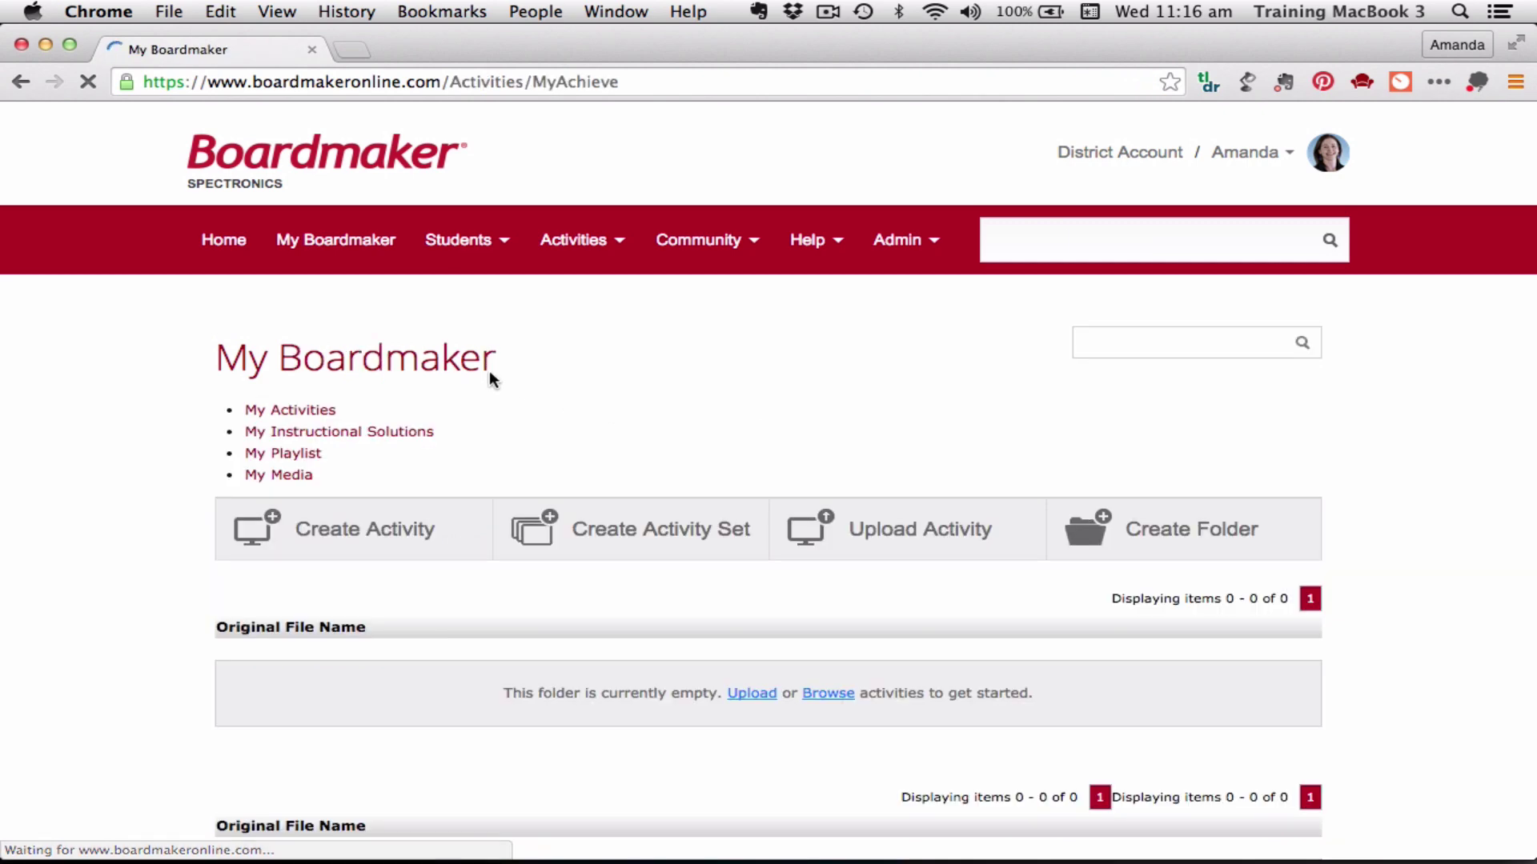
- Open the in_on_bookexample activity from the books/stories folder in My Activities
scroll(686, 588, down, 4)
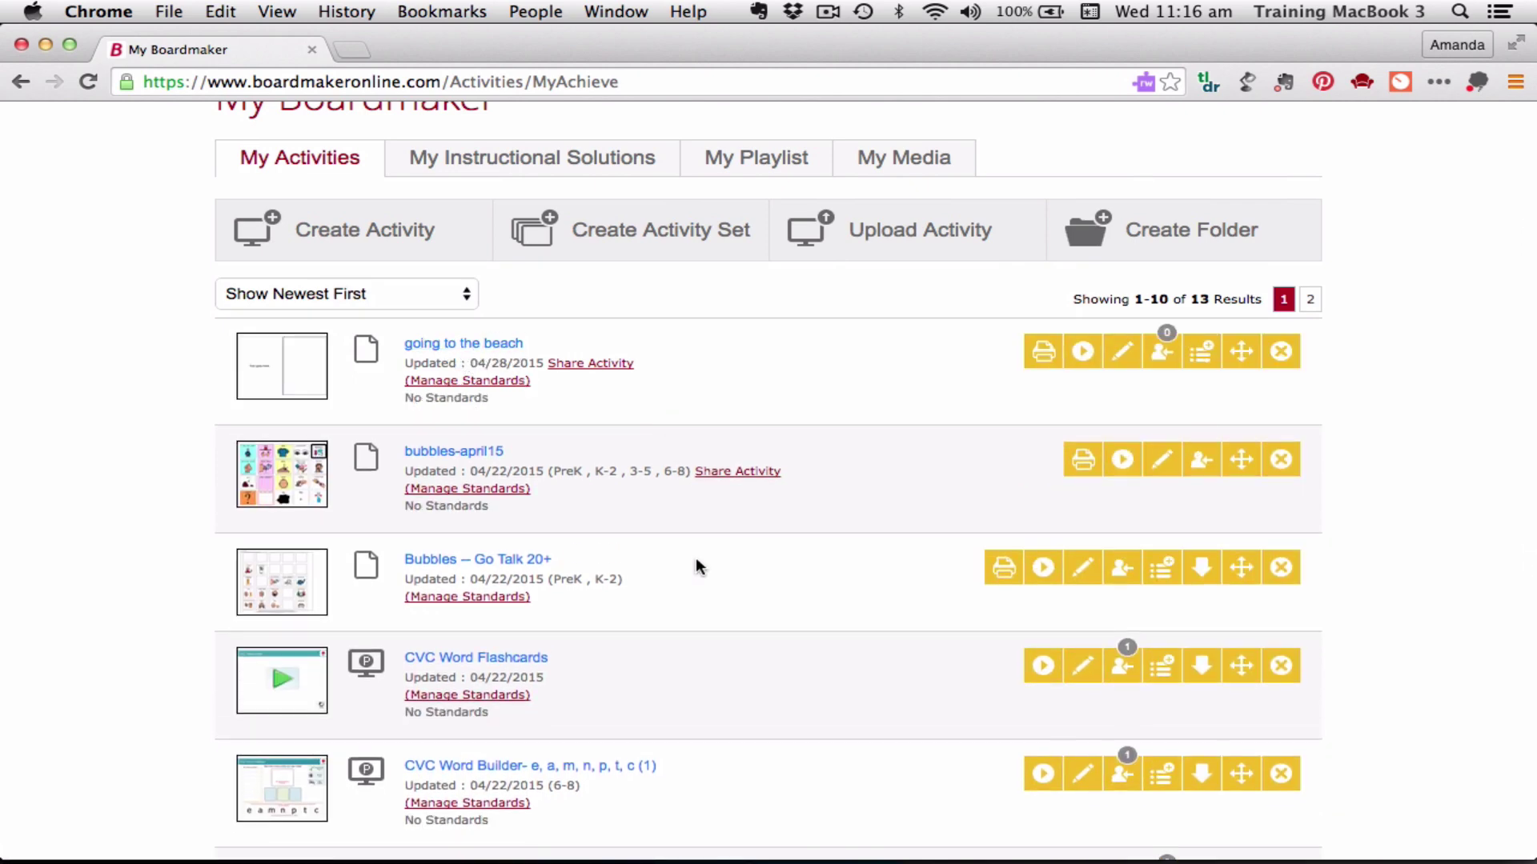
scroll(694, 560, down, 10)
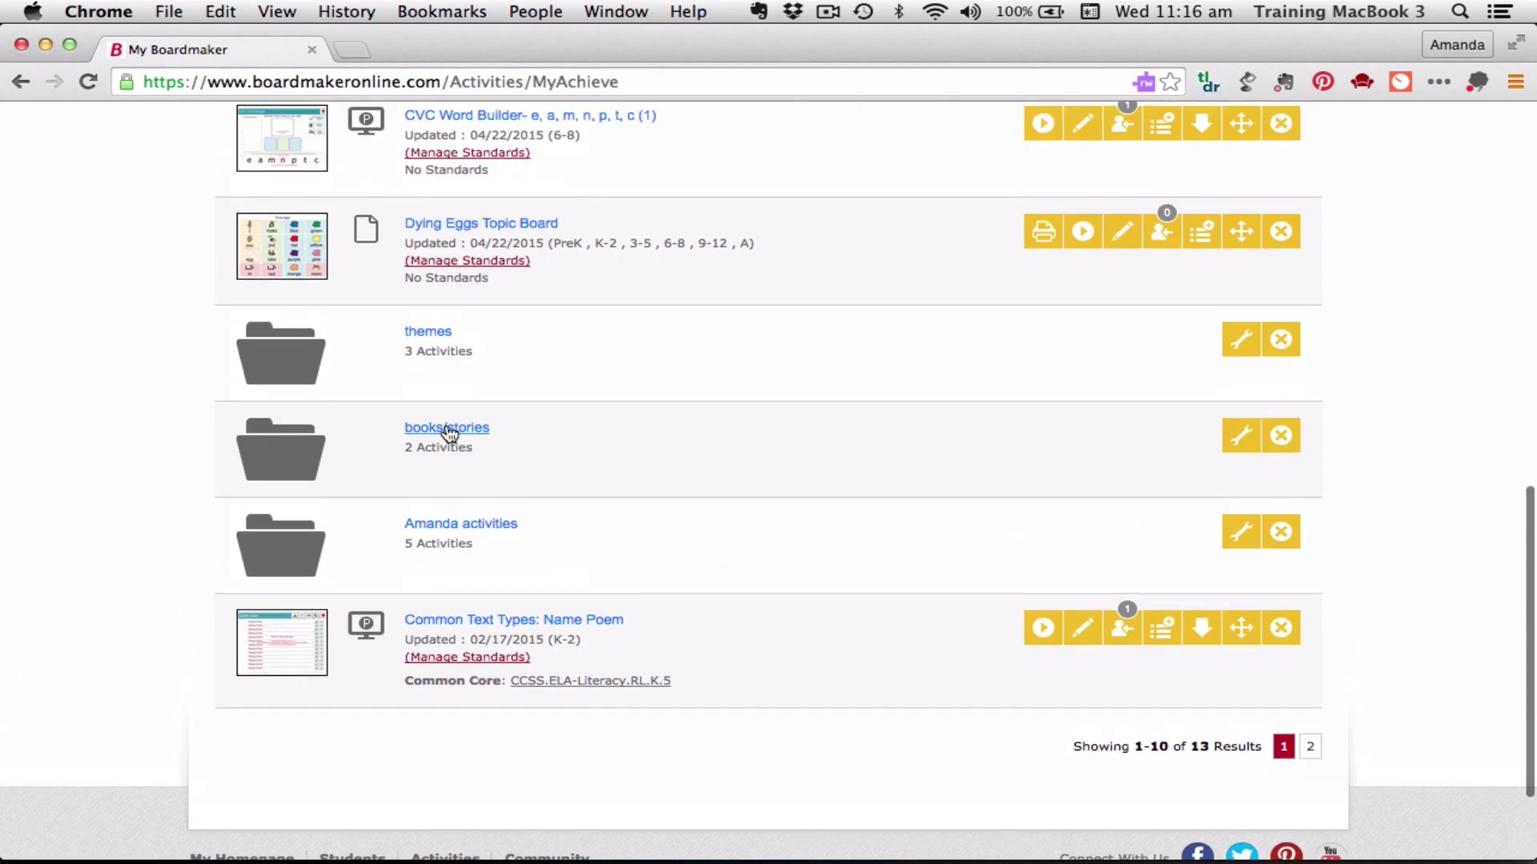
click(446, 429)
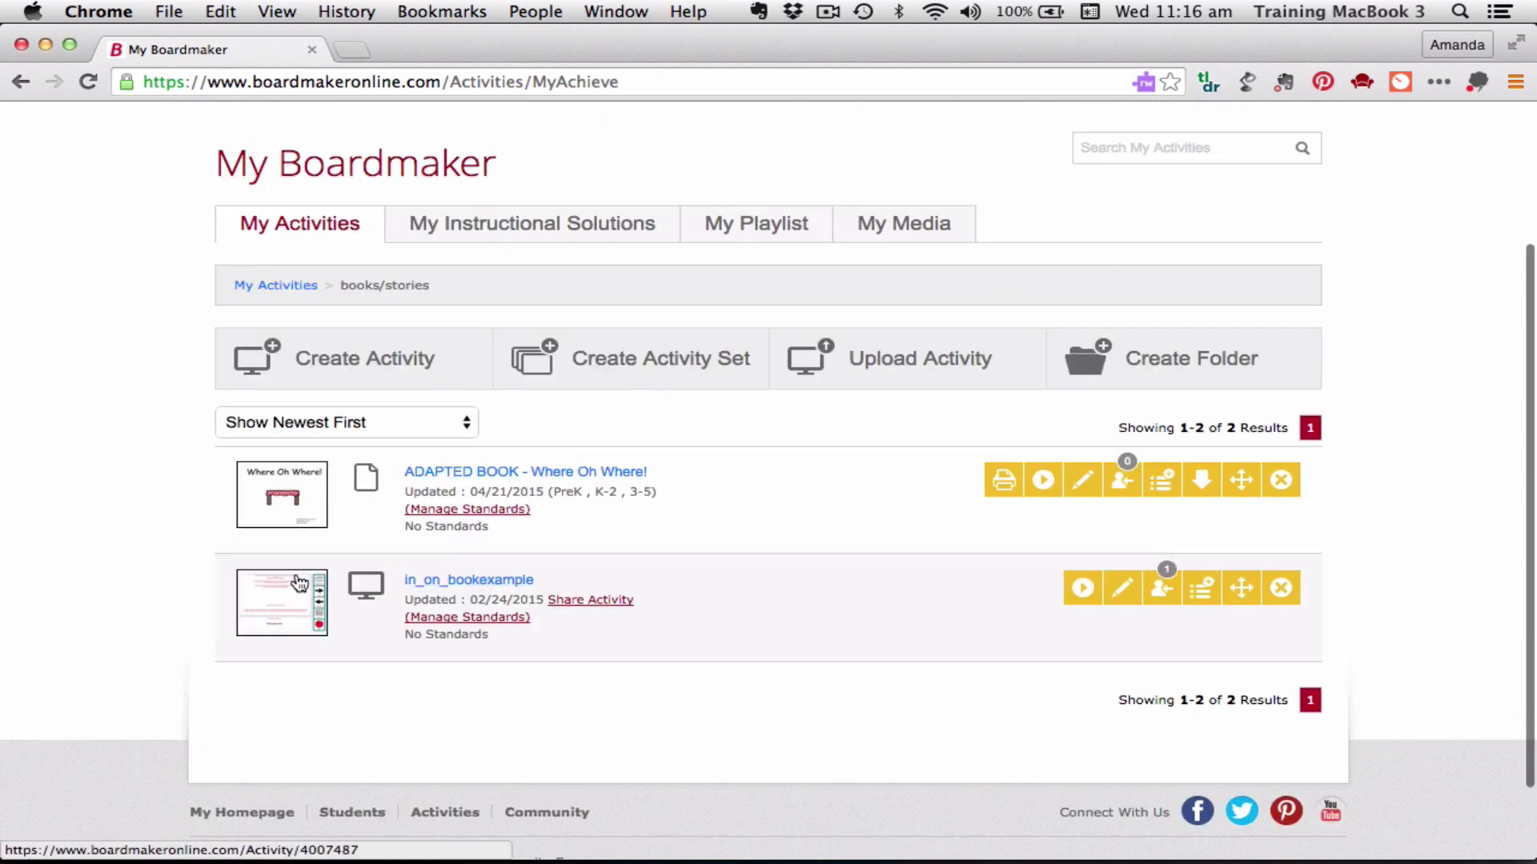
click(459, 582)
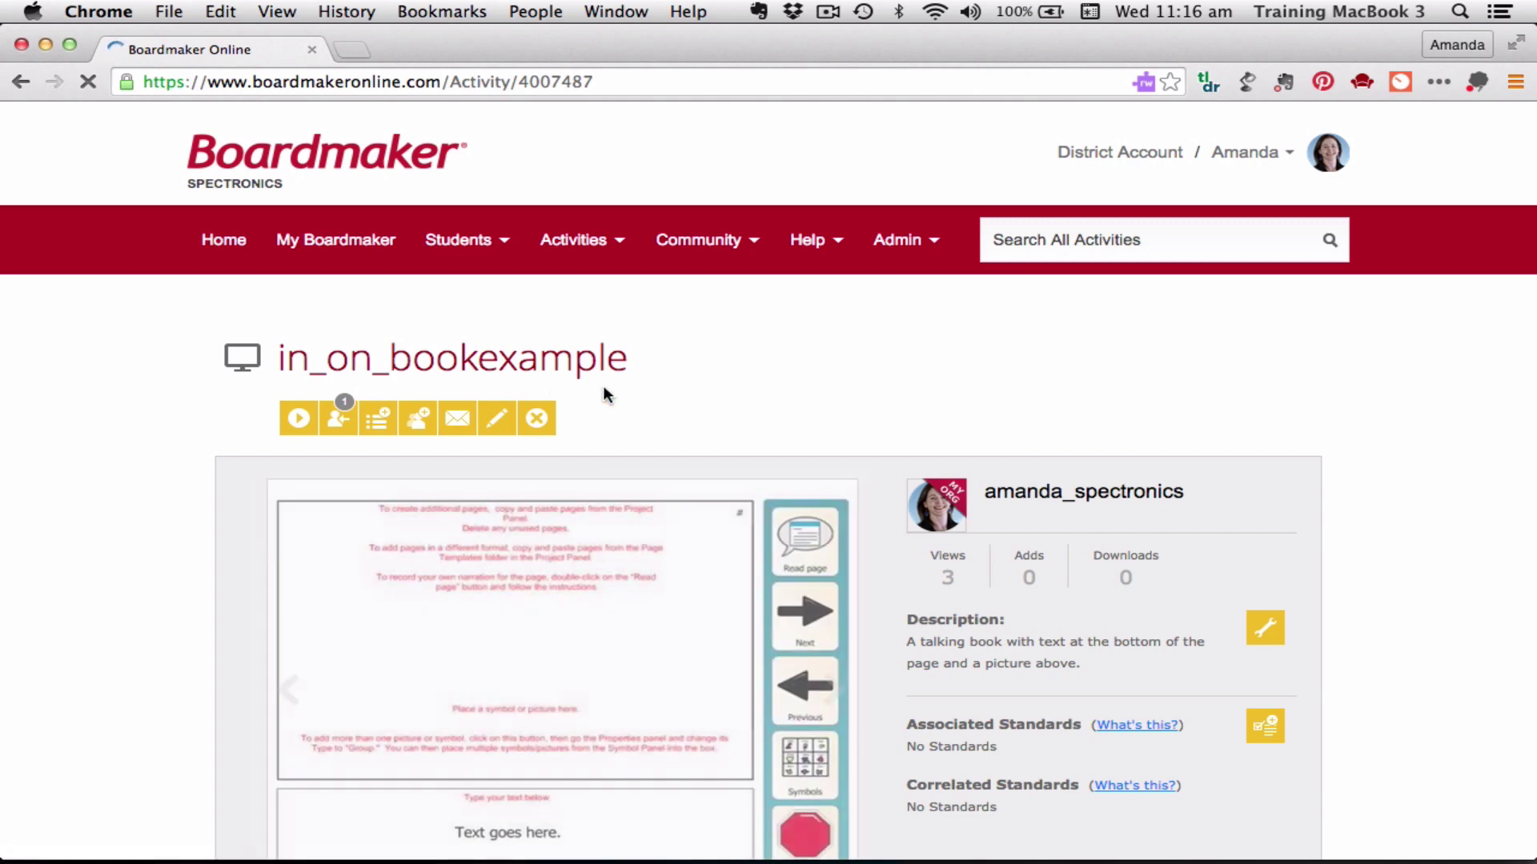
- Examine the in_on_bookexample page preview, including its template instructions, text area, navigation buttons and page thumbnails
scroll(626, 414, down, 3)
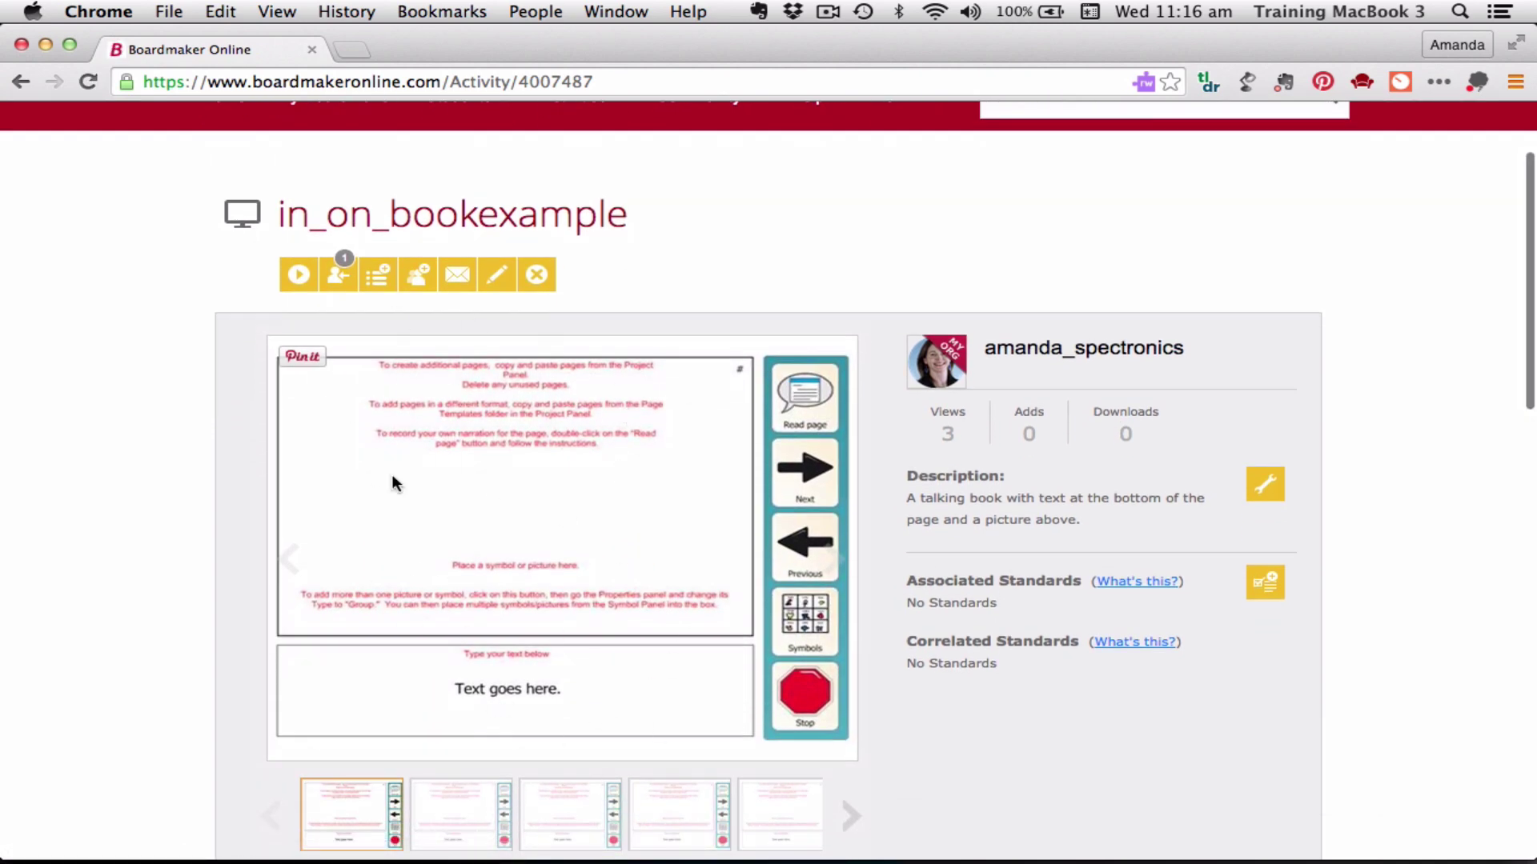
scroll(473, 570, down, 3)
scroll(472, 570, up, 6)
scroll(472, 570, down, 9)
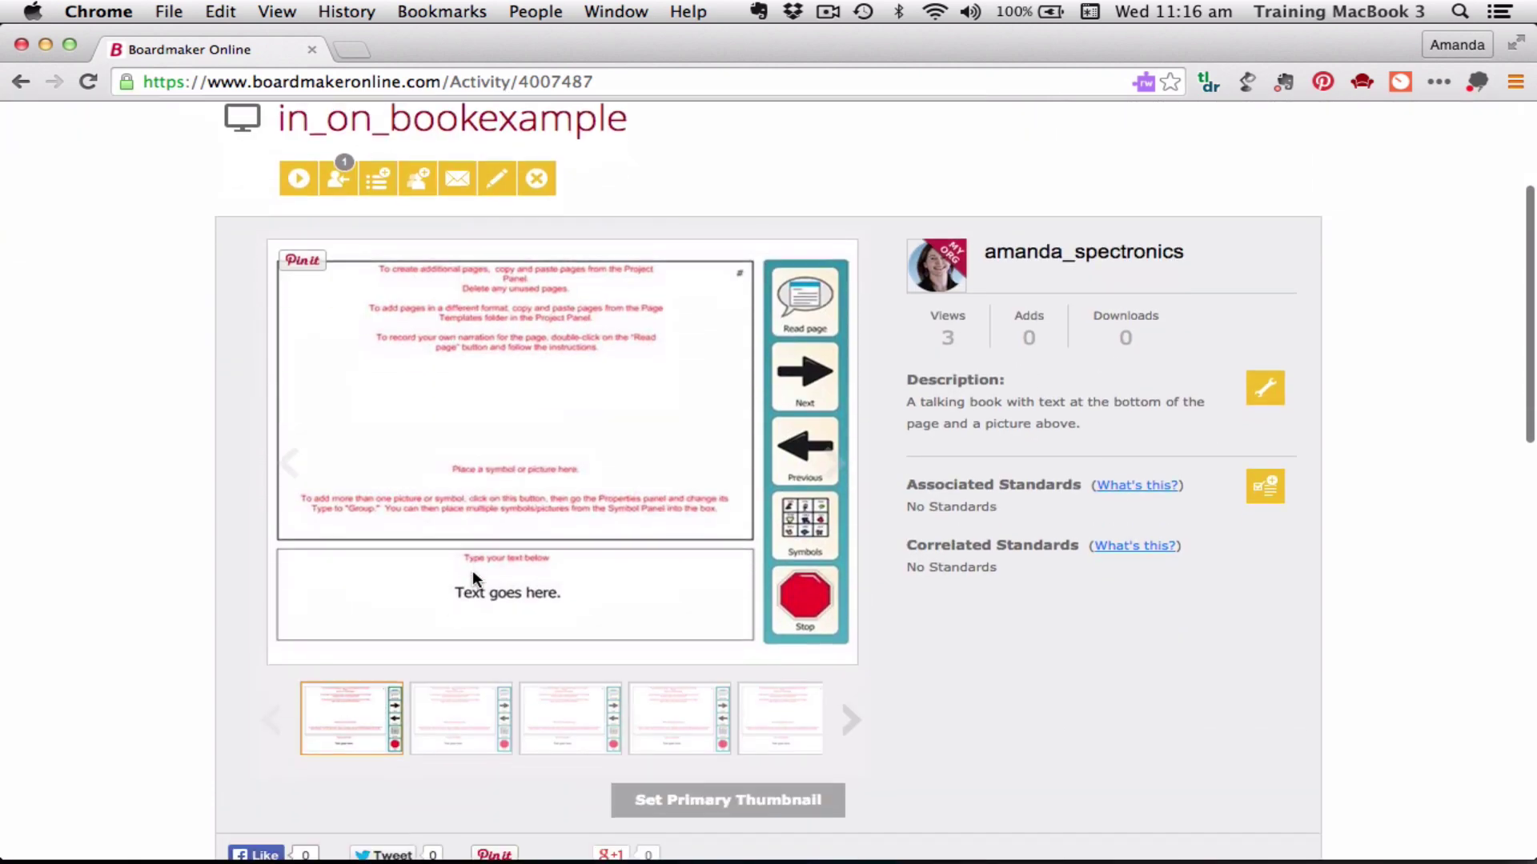
scroll(472, 570, up, 3)
scroll(472, 575, up, 3)
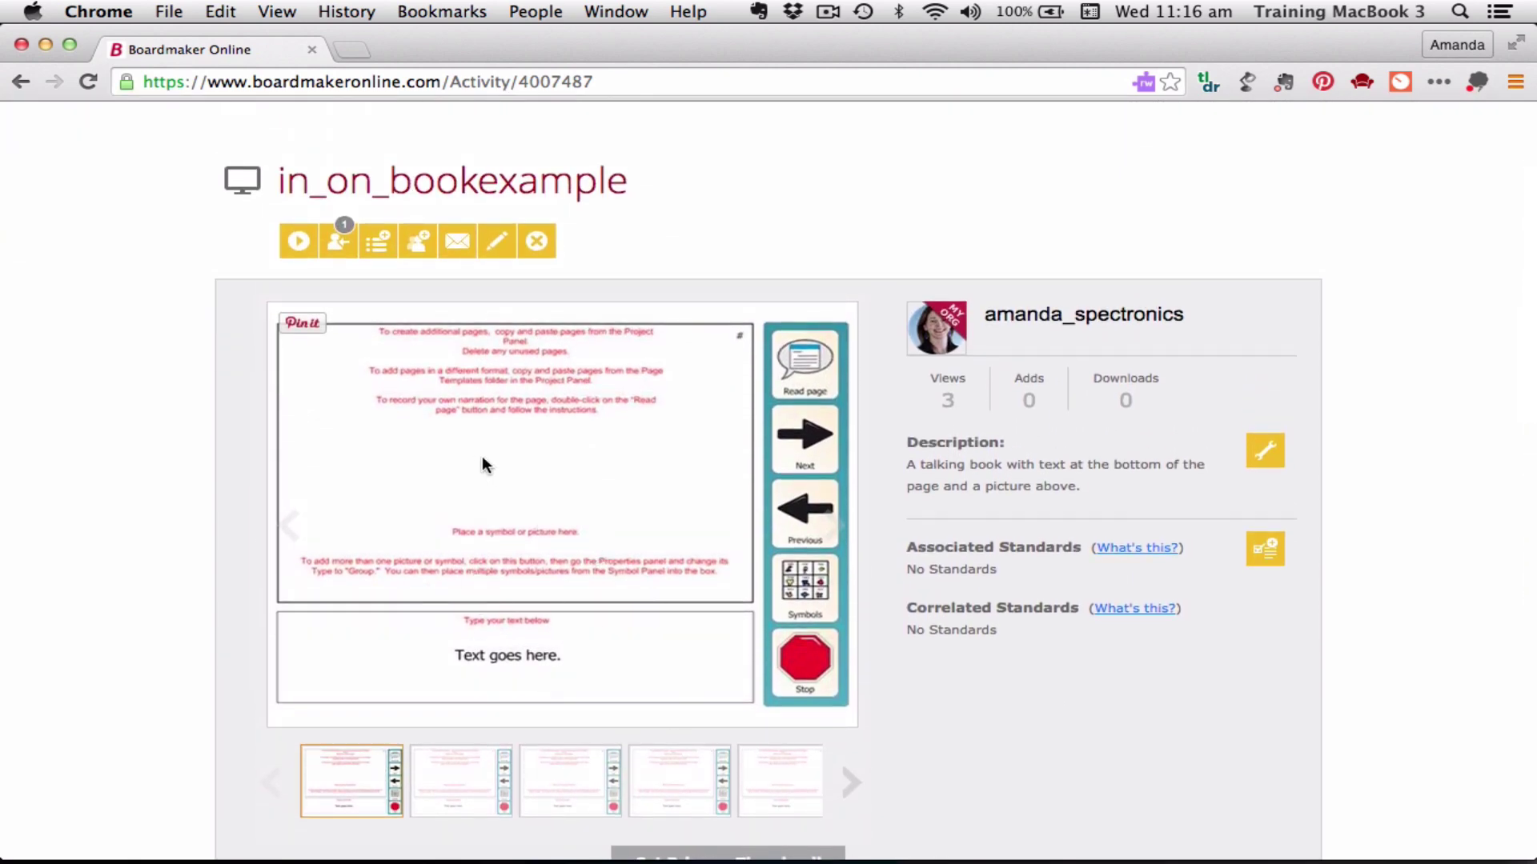
scroll(482, 463, down, 2)
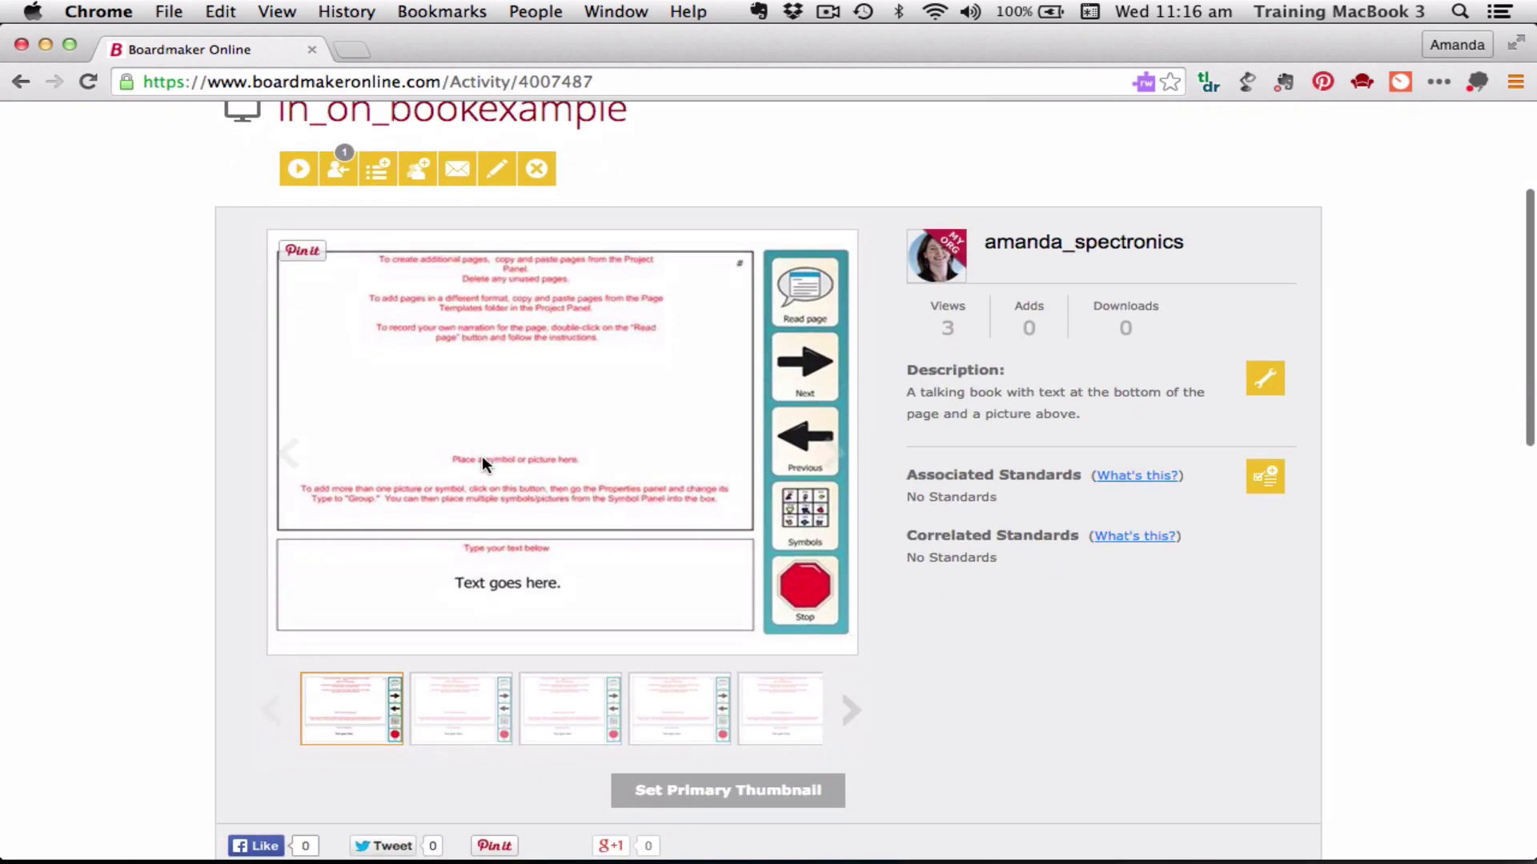
scroll(482, 462, down, 1)
scroll(482, 463, up, 3)
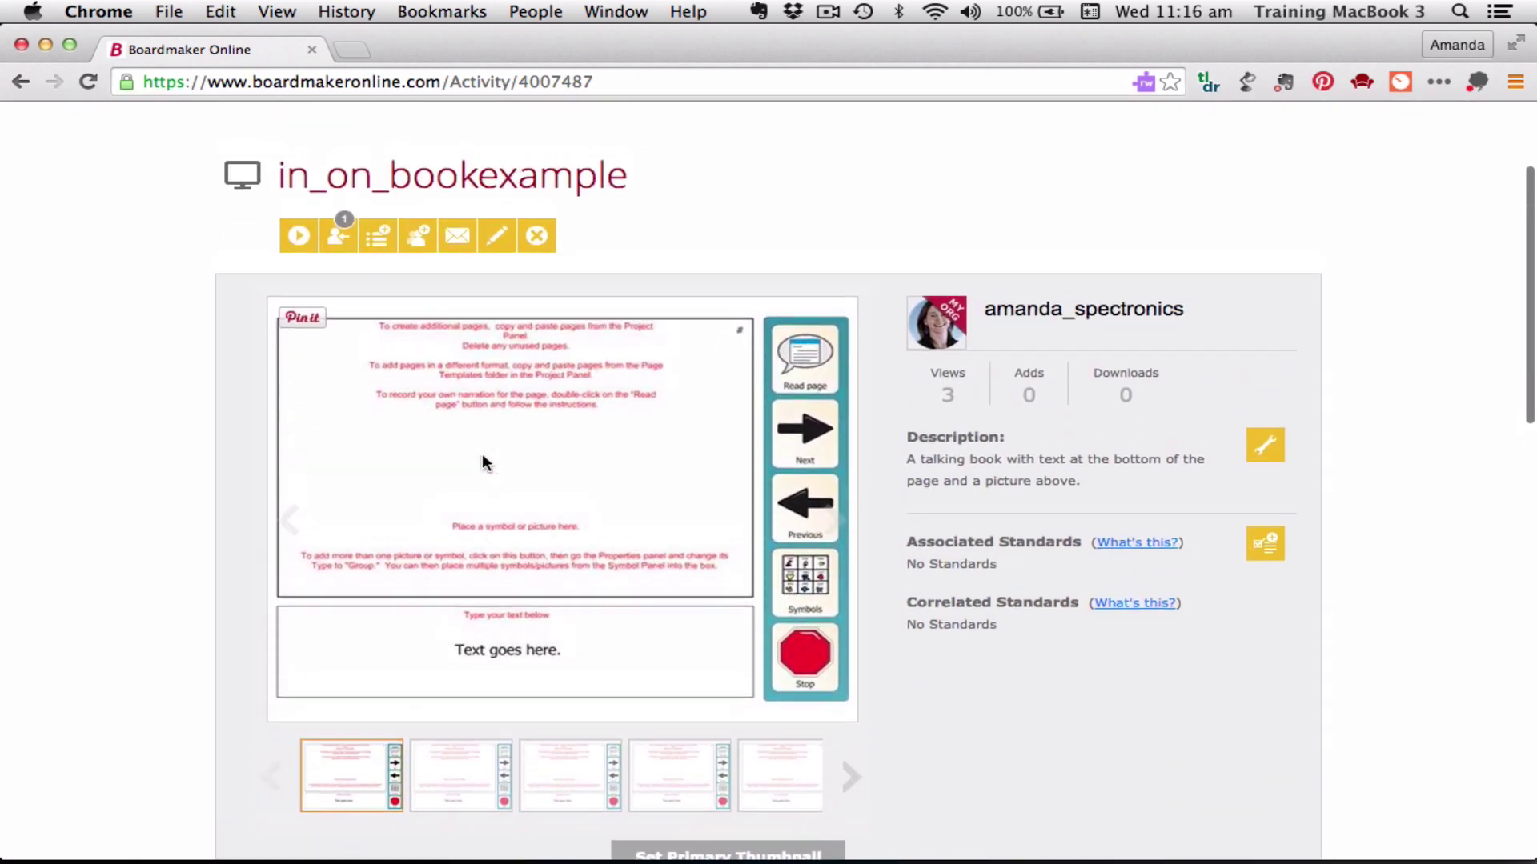
- Play in_on_bookexample full screen, turn from the cover to page 1, and view its symbol choices
scroll(482, 462, up, 1)
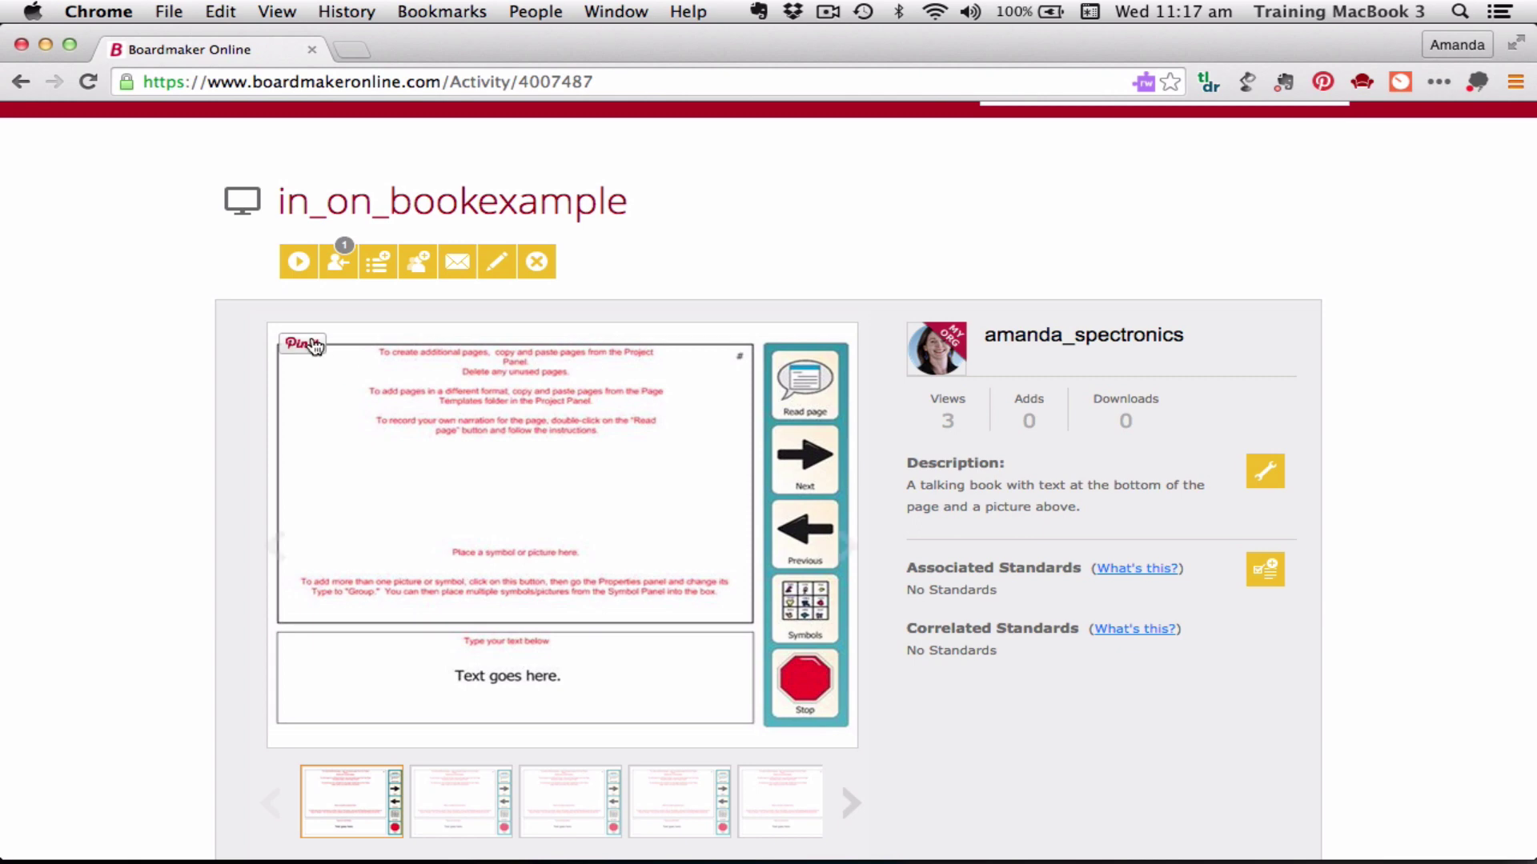
click(301, 267)
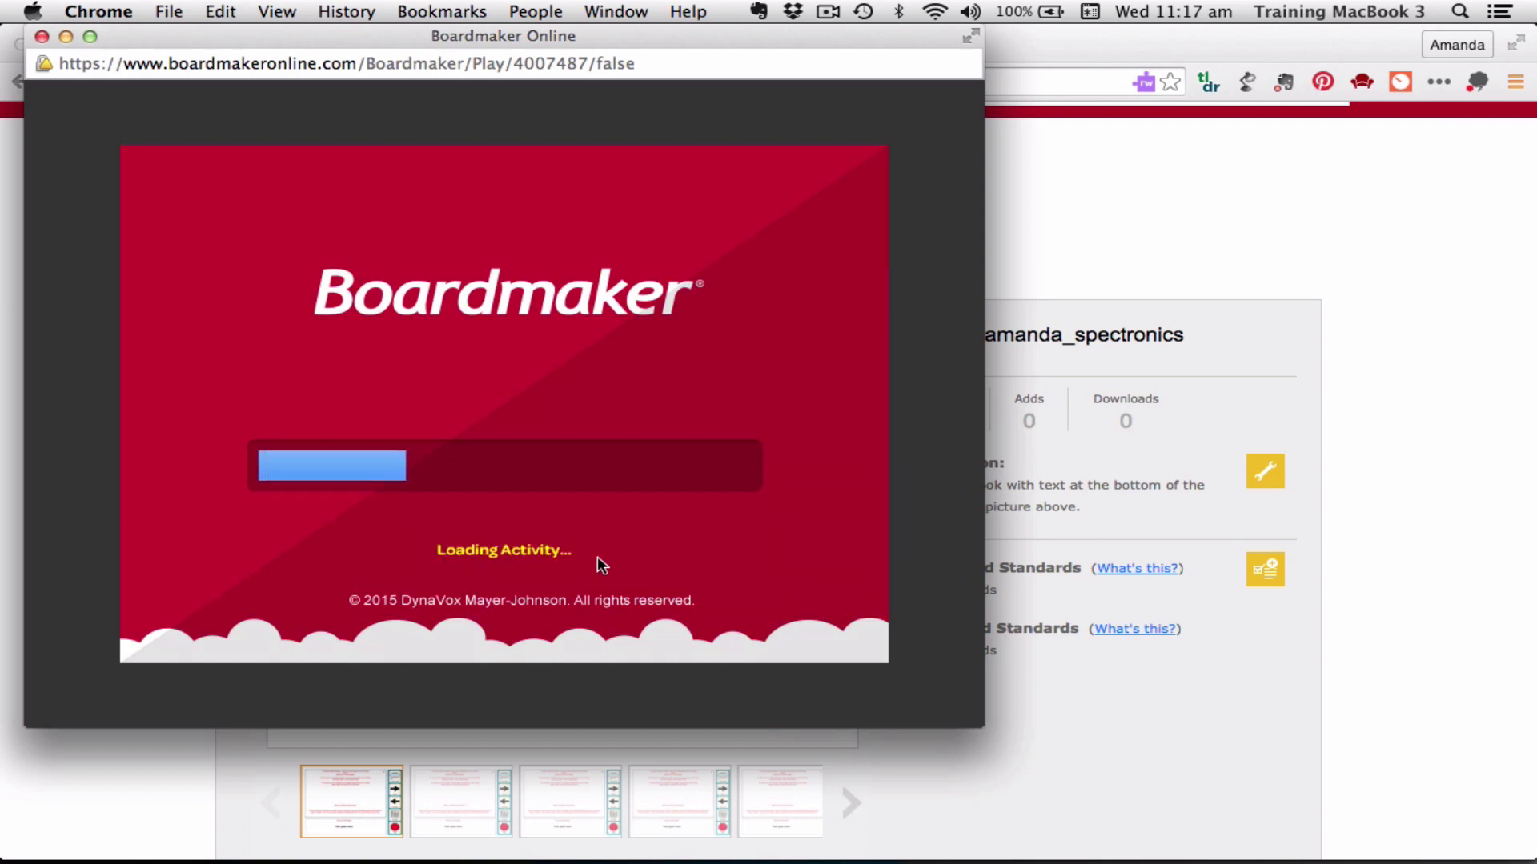
click(970, 36)
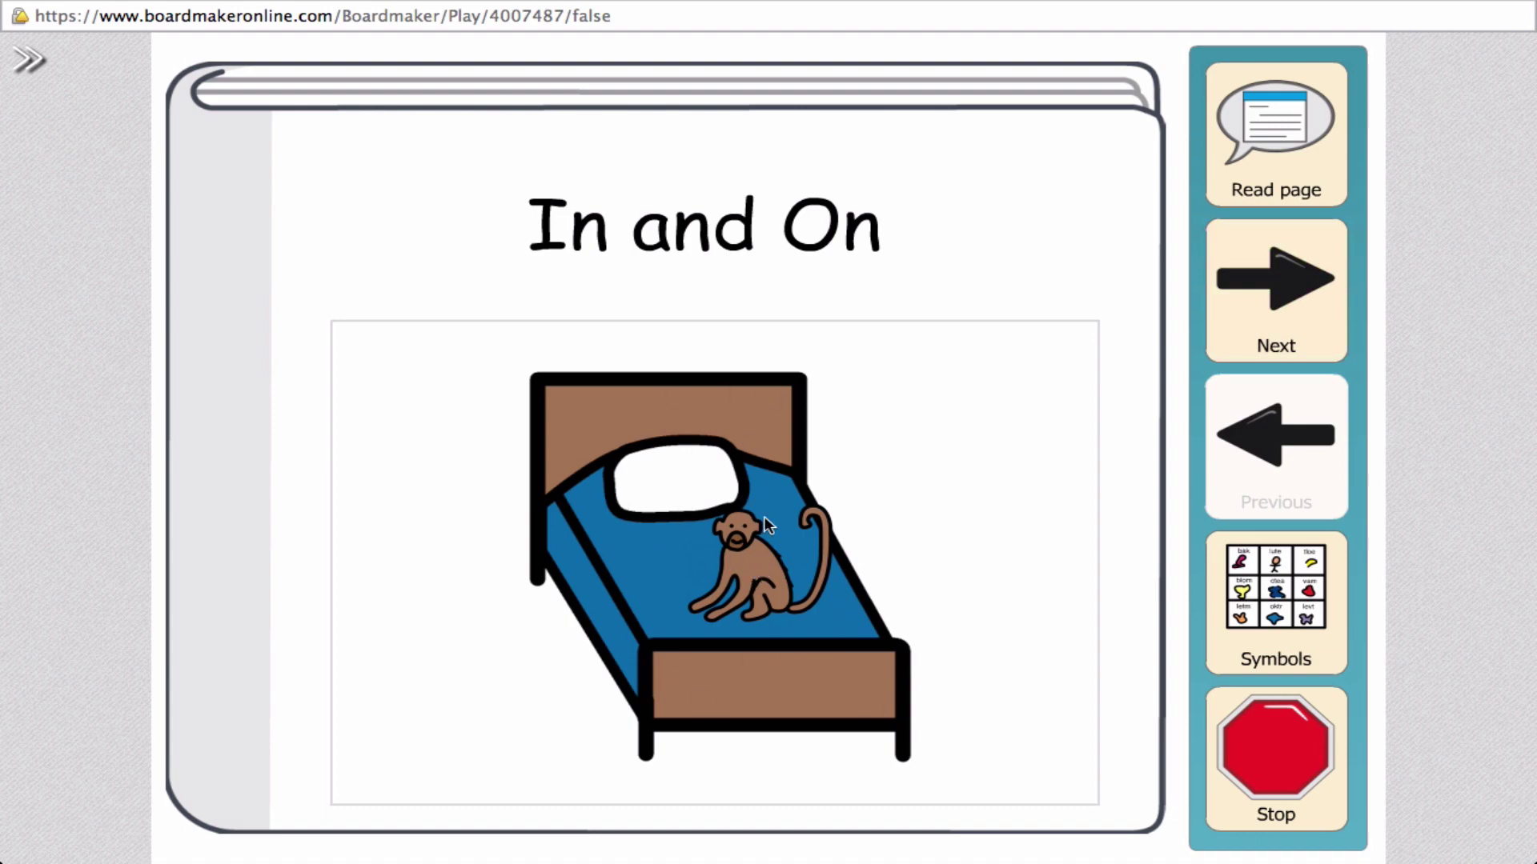
click(1278, 306)
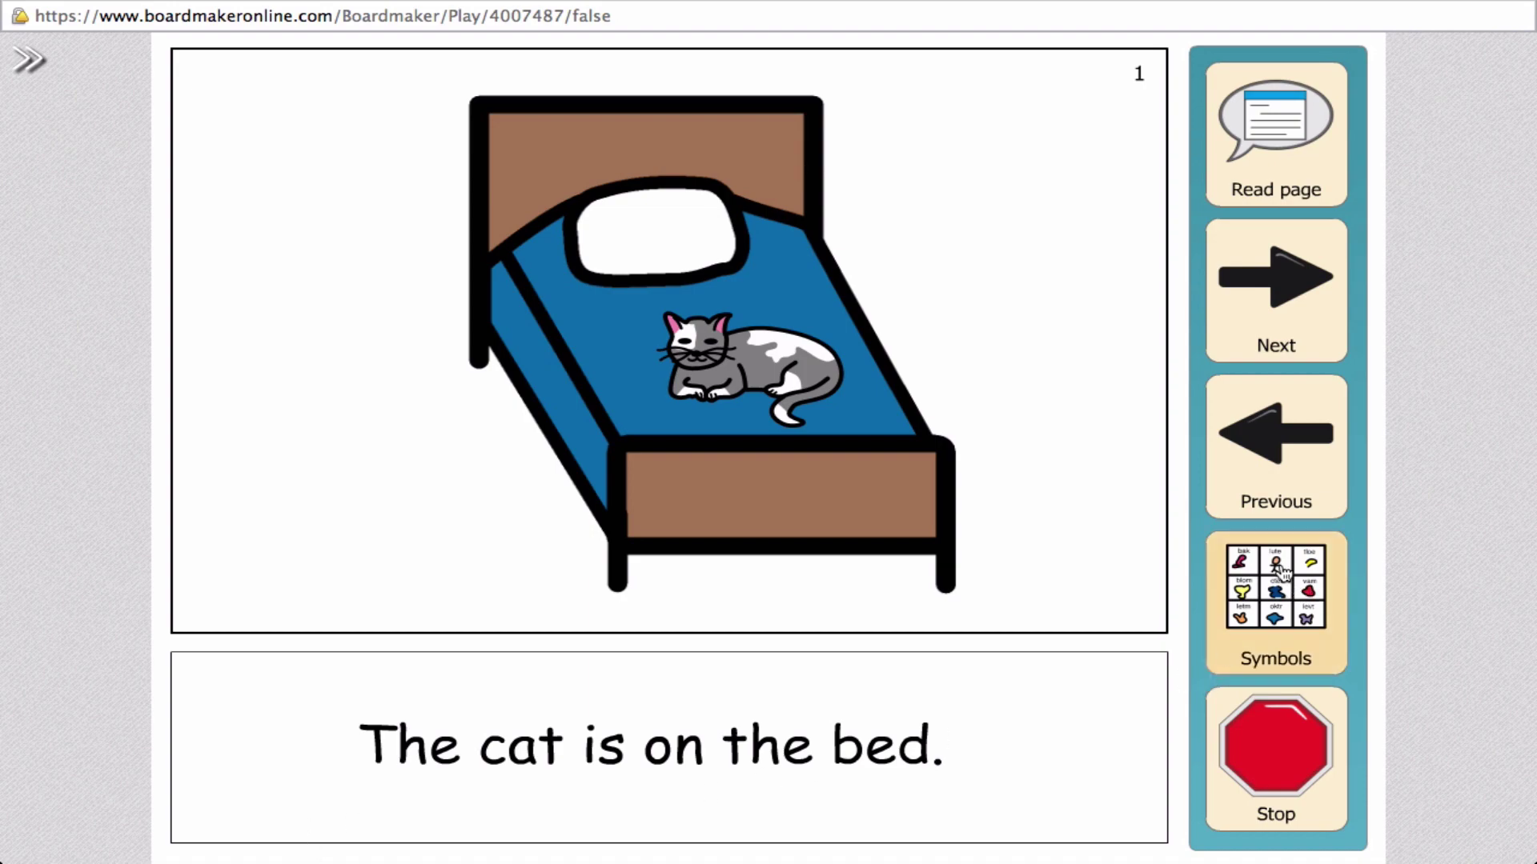
click(1293, 617)
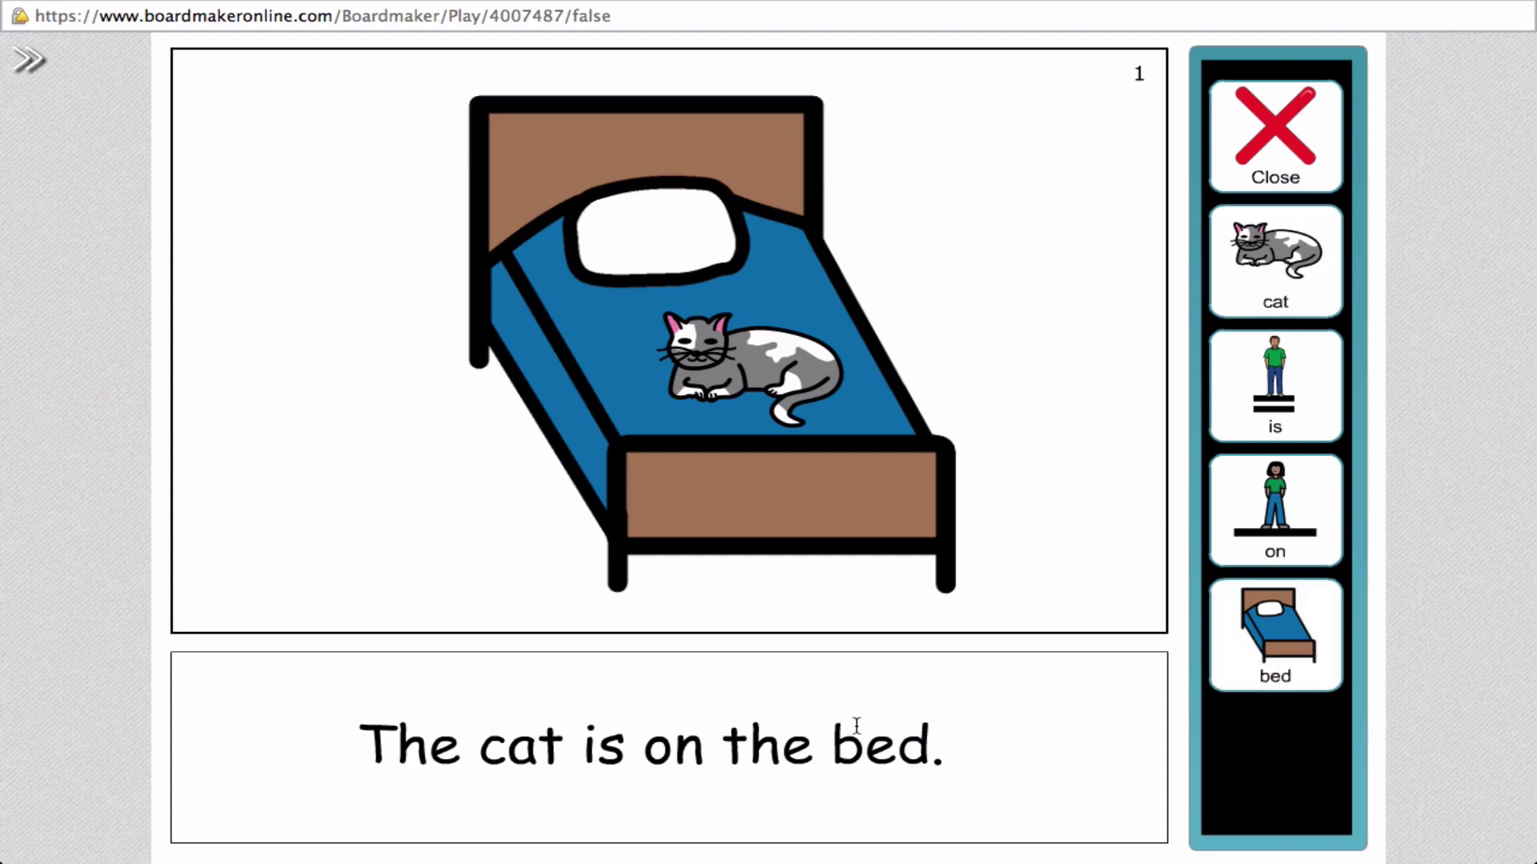
click(1280, 164)
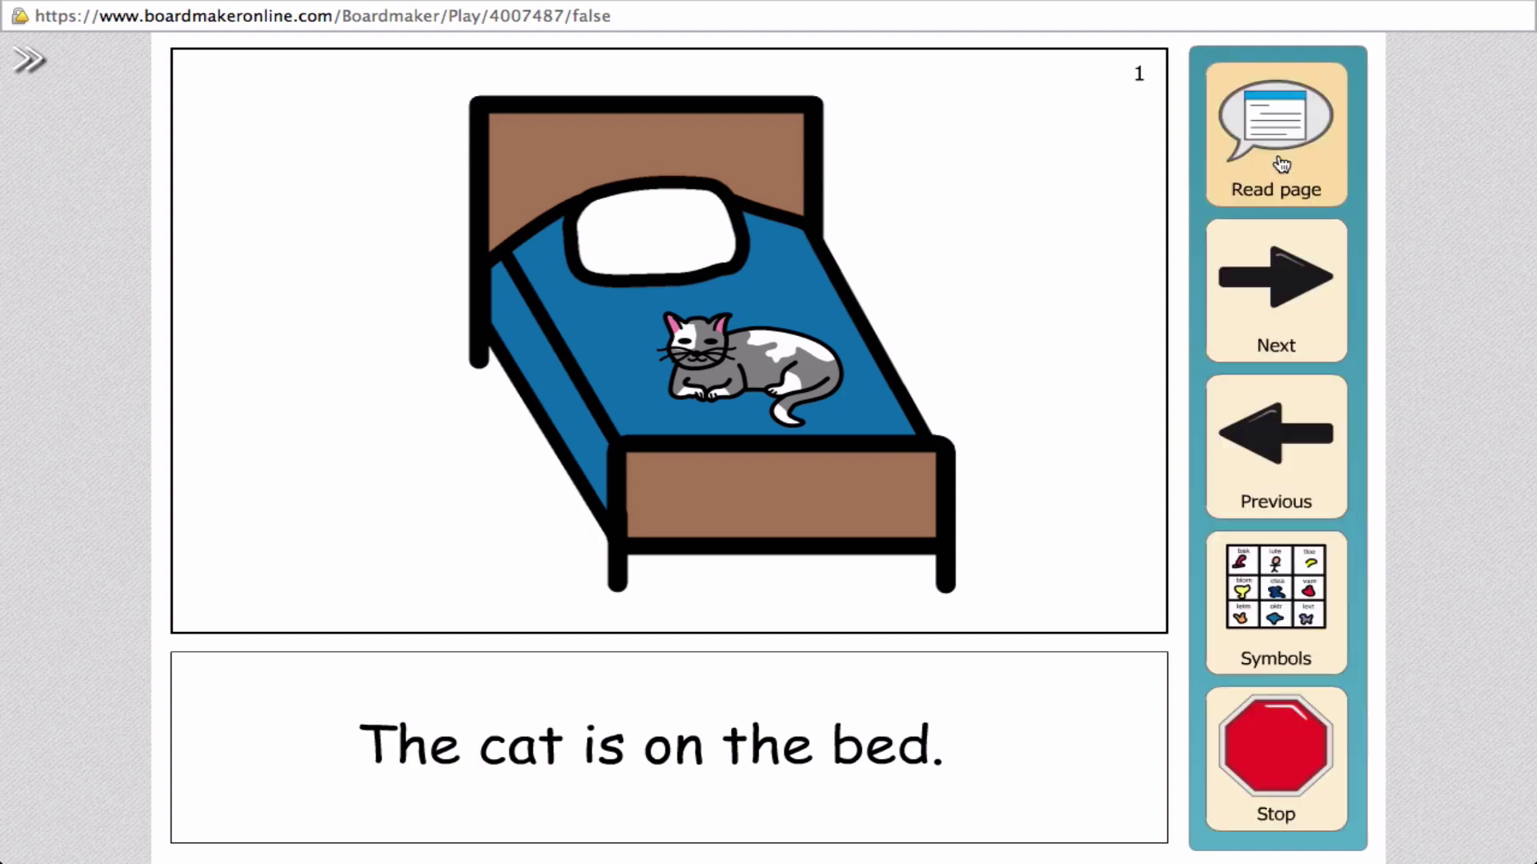
- Turn to page 2 and have it read aloud, and stop reading to leave the activity
click(1297, 343)
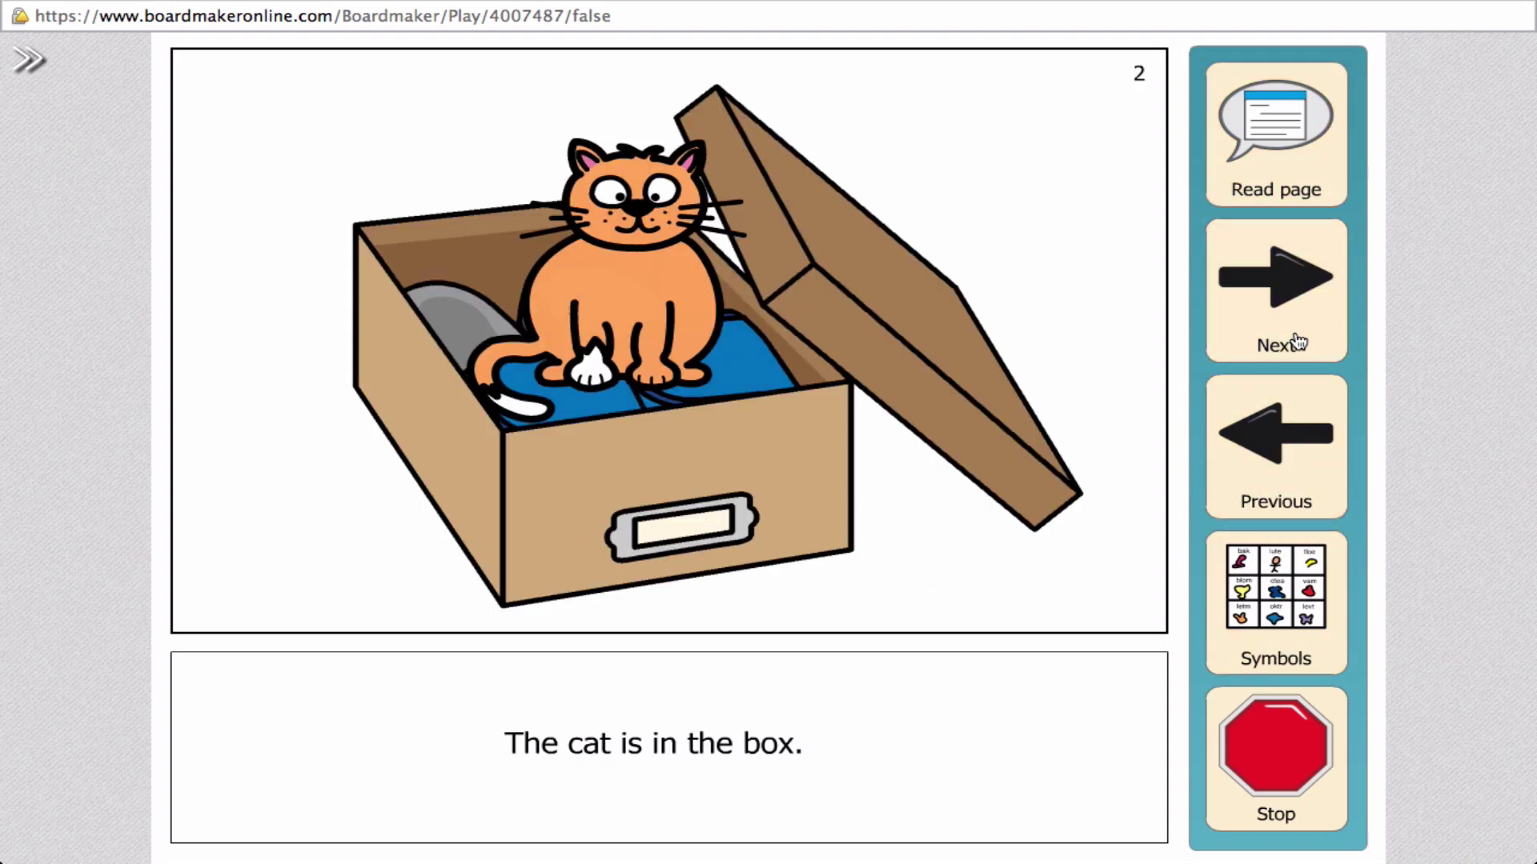
click(1284, 154)
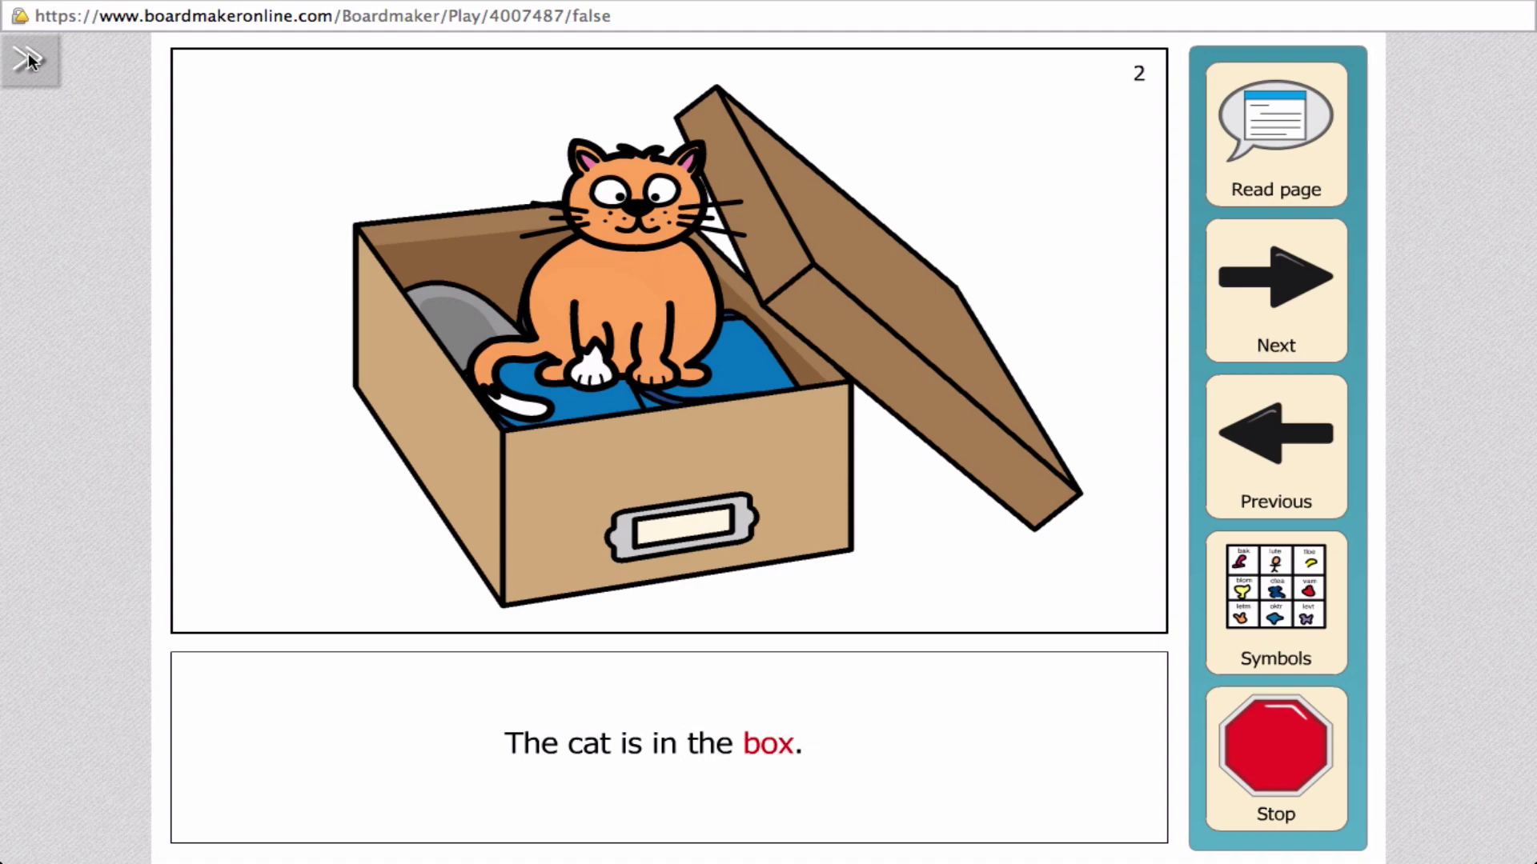
click(1229, 777)
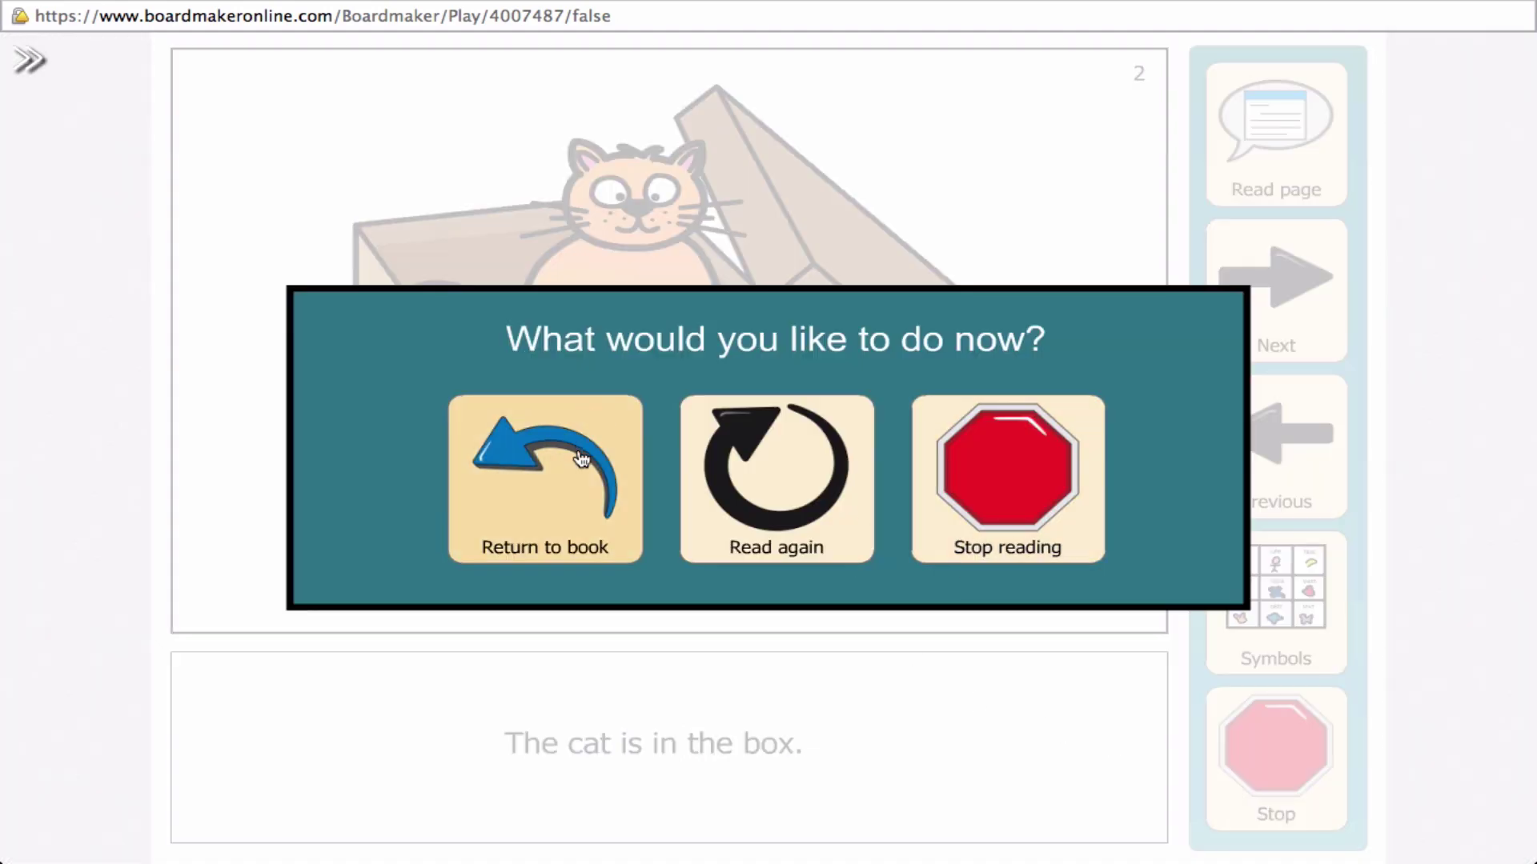
click(972, 451)
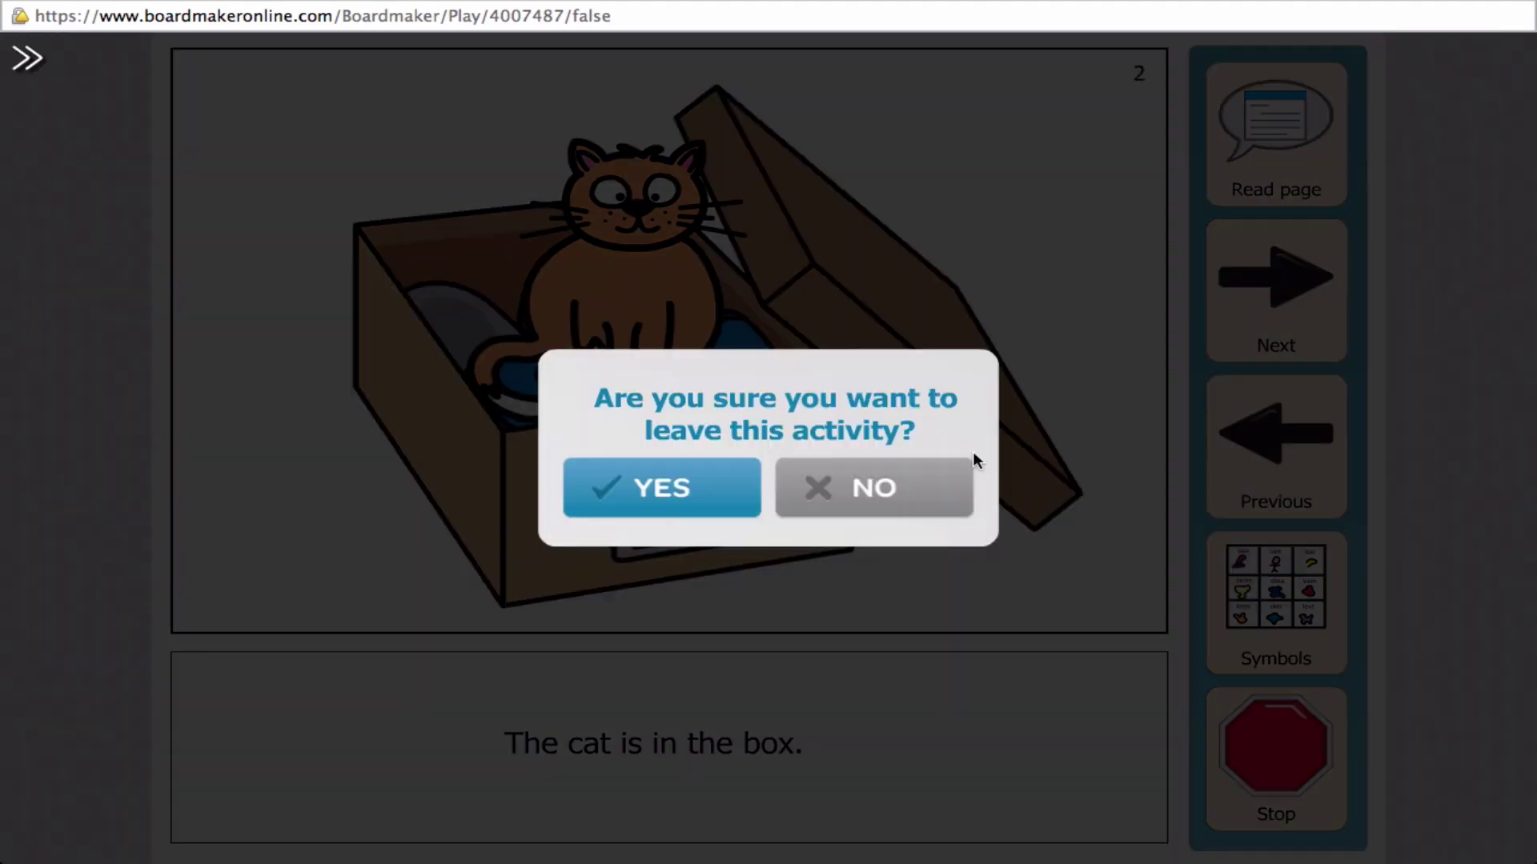
click(715, 505)
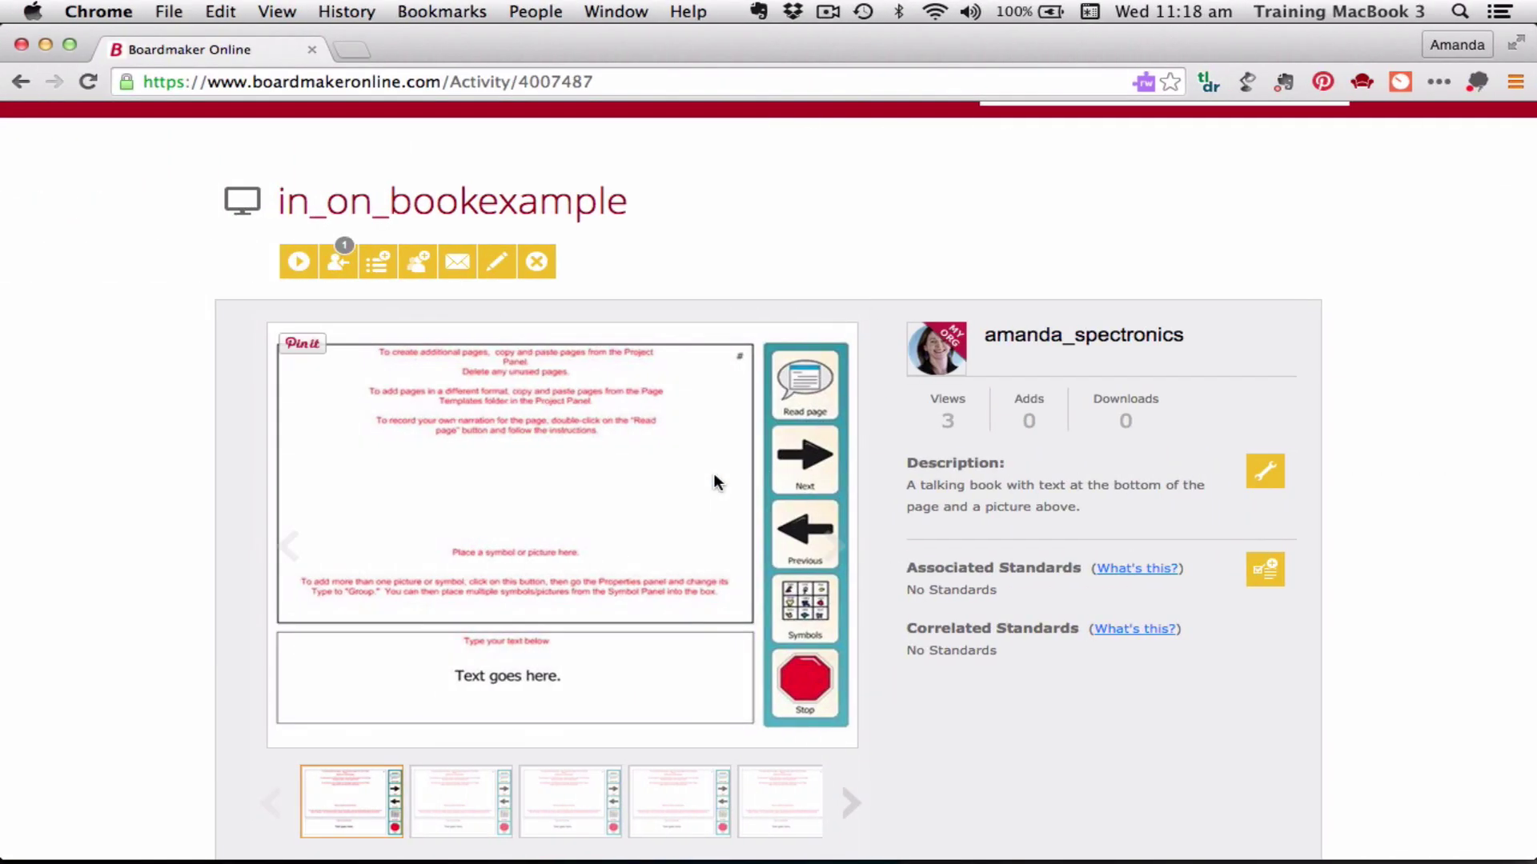
- Open in_on_bookexample for editing in a full-screen window
click(500, 265)
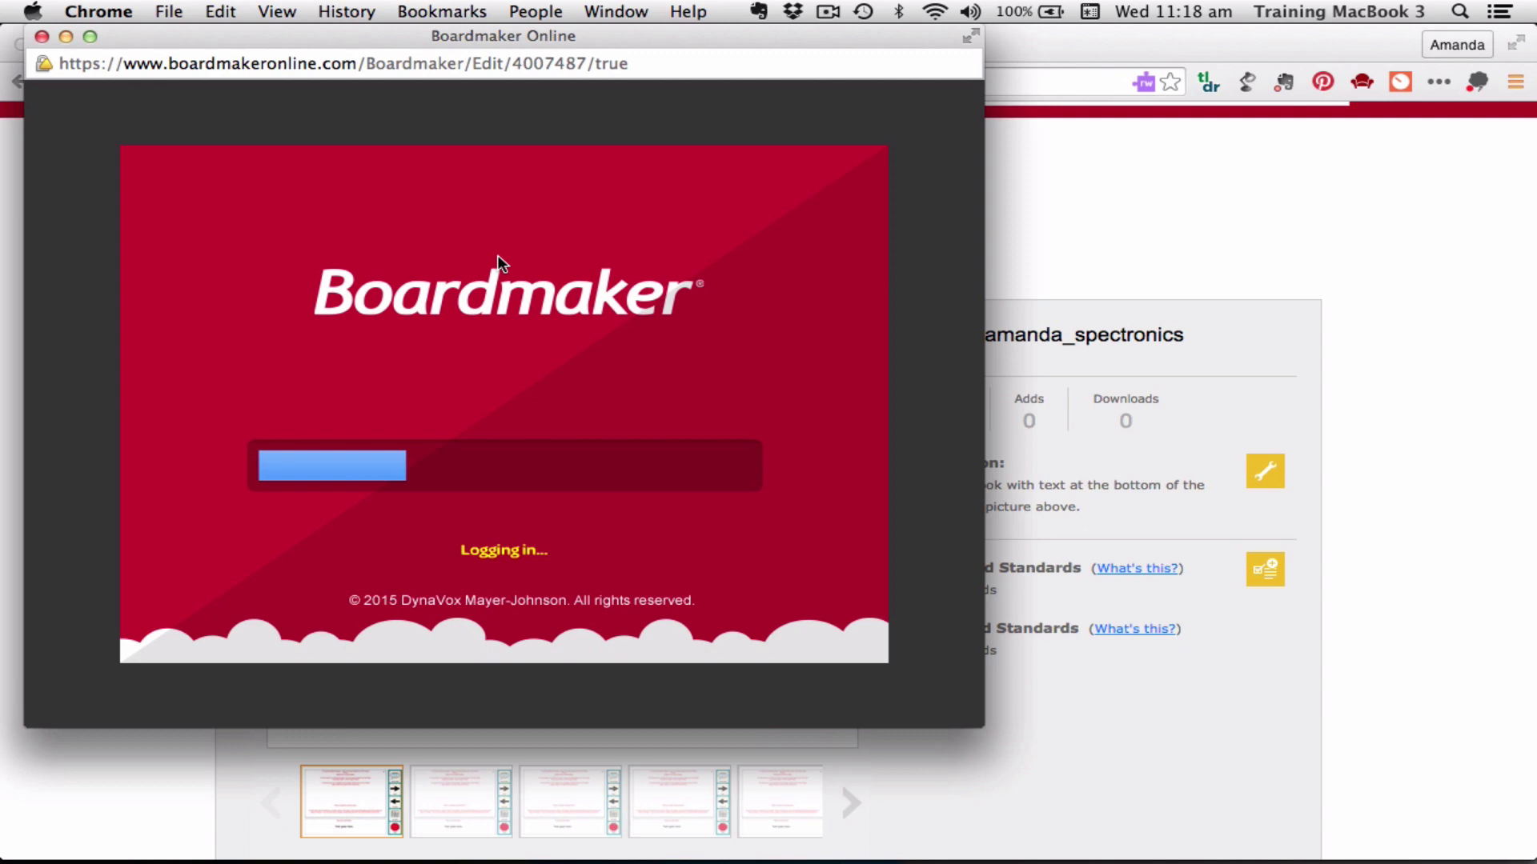
click(970, 37)
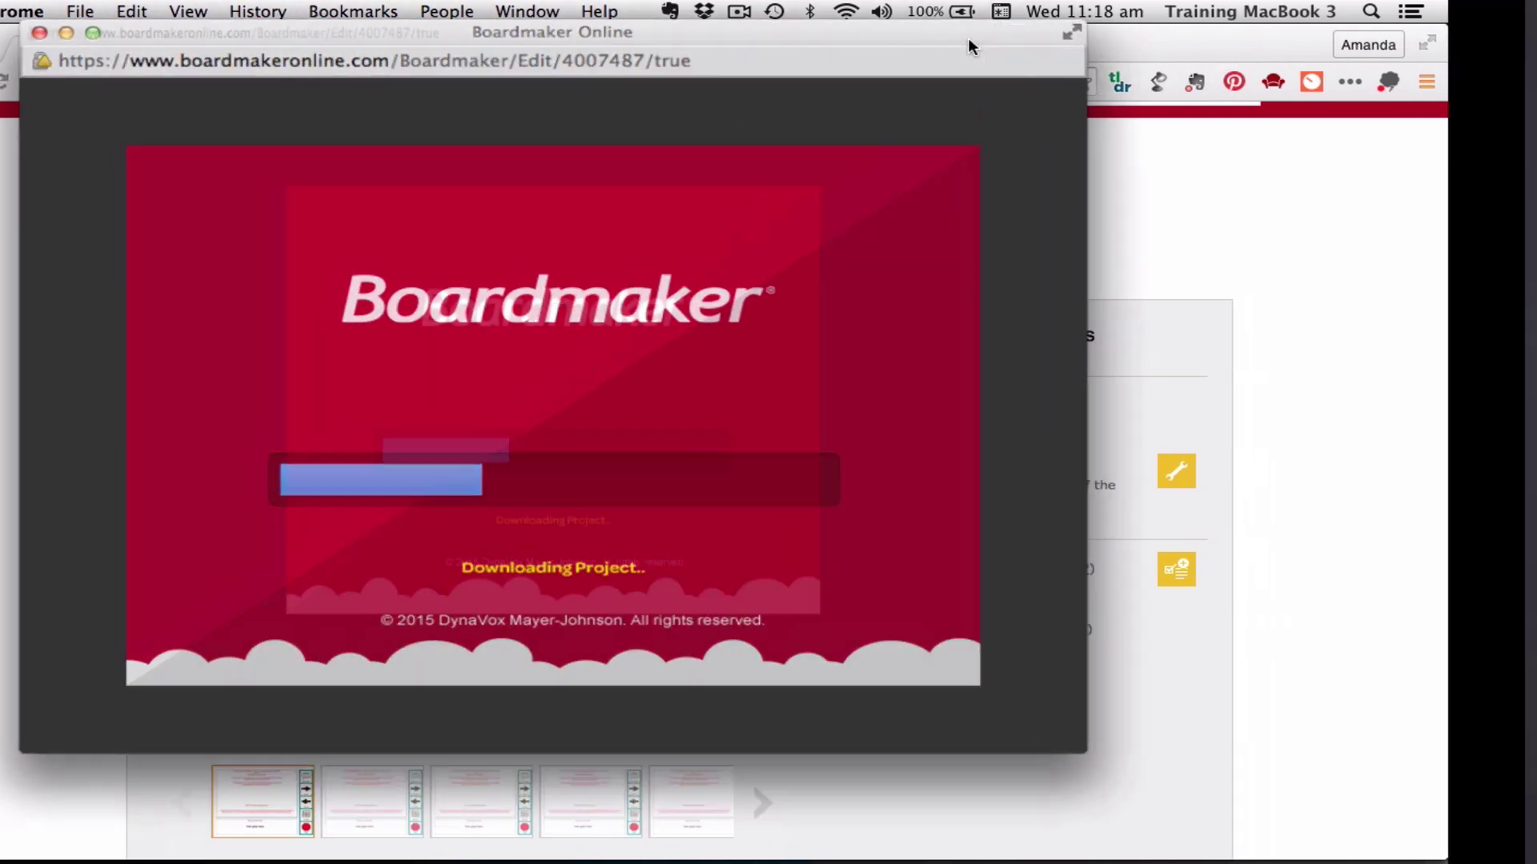
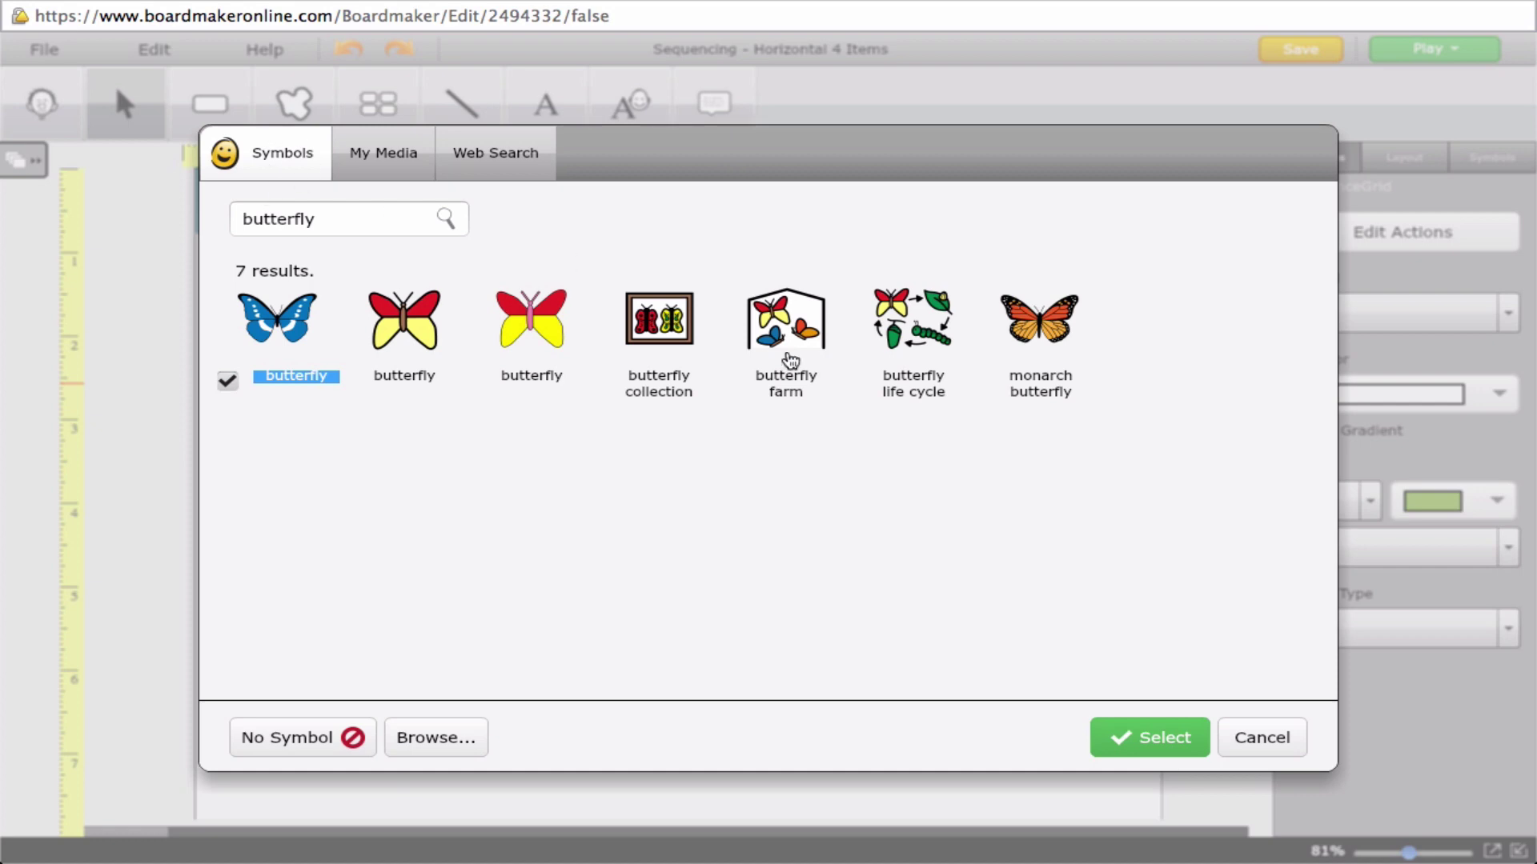
- Use the monarch butterfly symbol for the fourth picture button of the sequencing activity
click(1045, 330)
click(1153, 739)
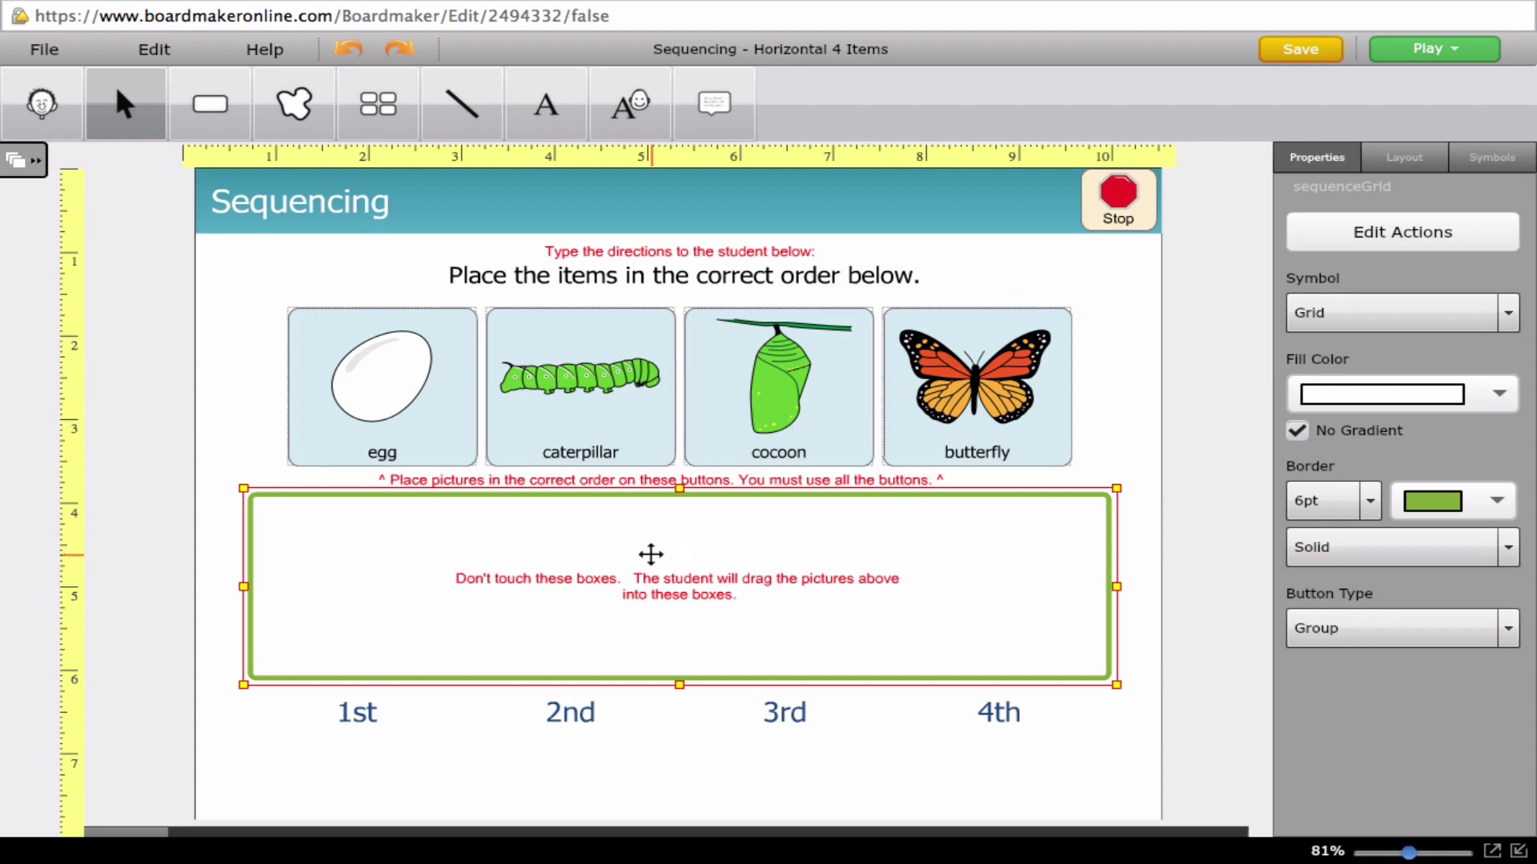
- Play the sequencing activity and place the pictures in the order egg, caterpillar, cocoon, butterfly, also trying the butterfly in second place
click(1380, 52)
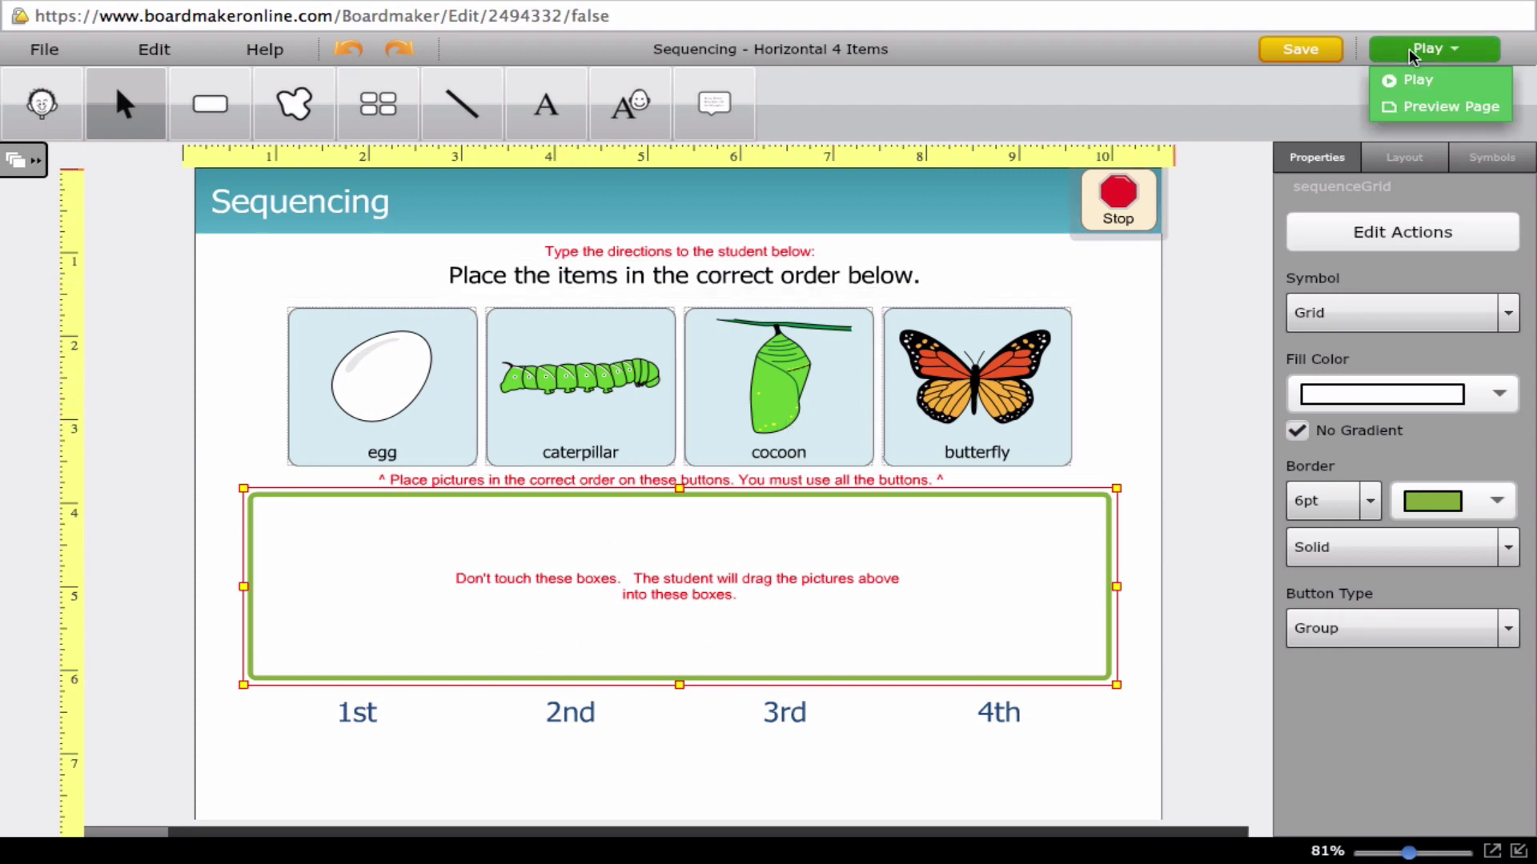
click(1414, 87)
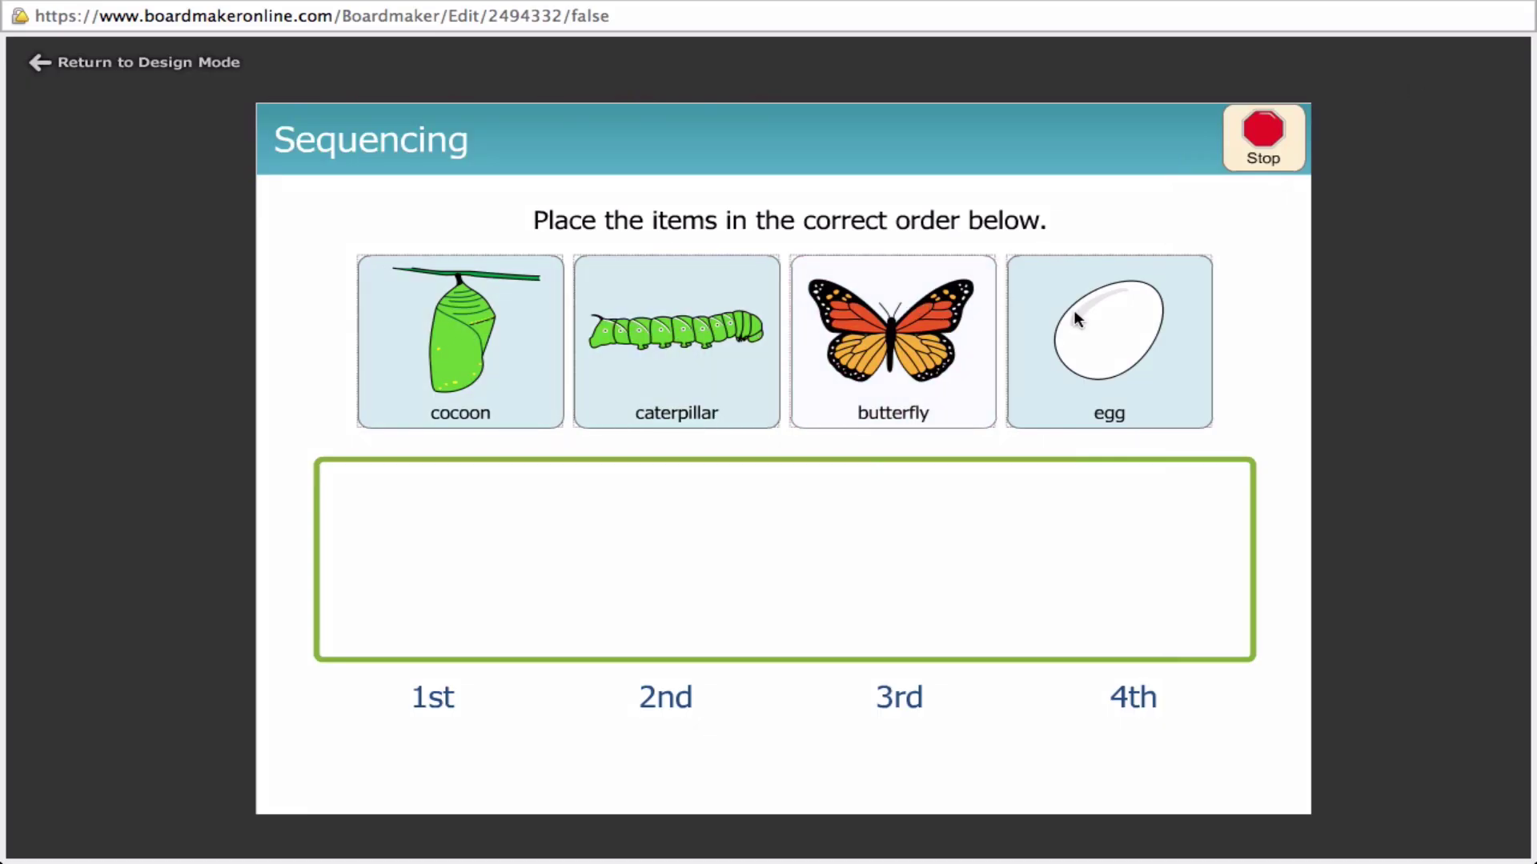
drag(1142, 334, 458, 561)
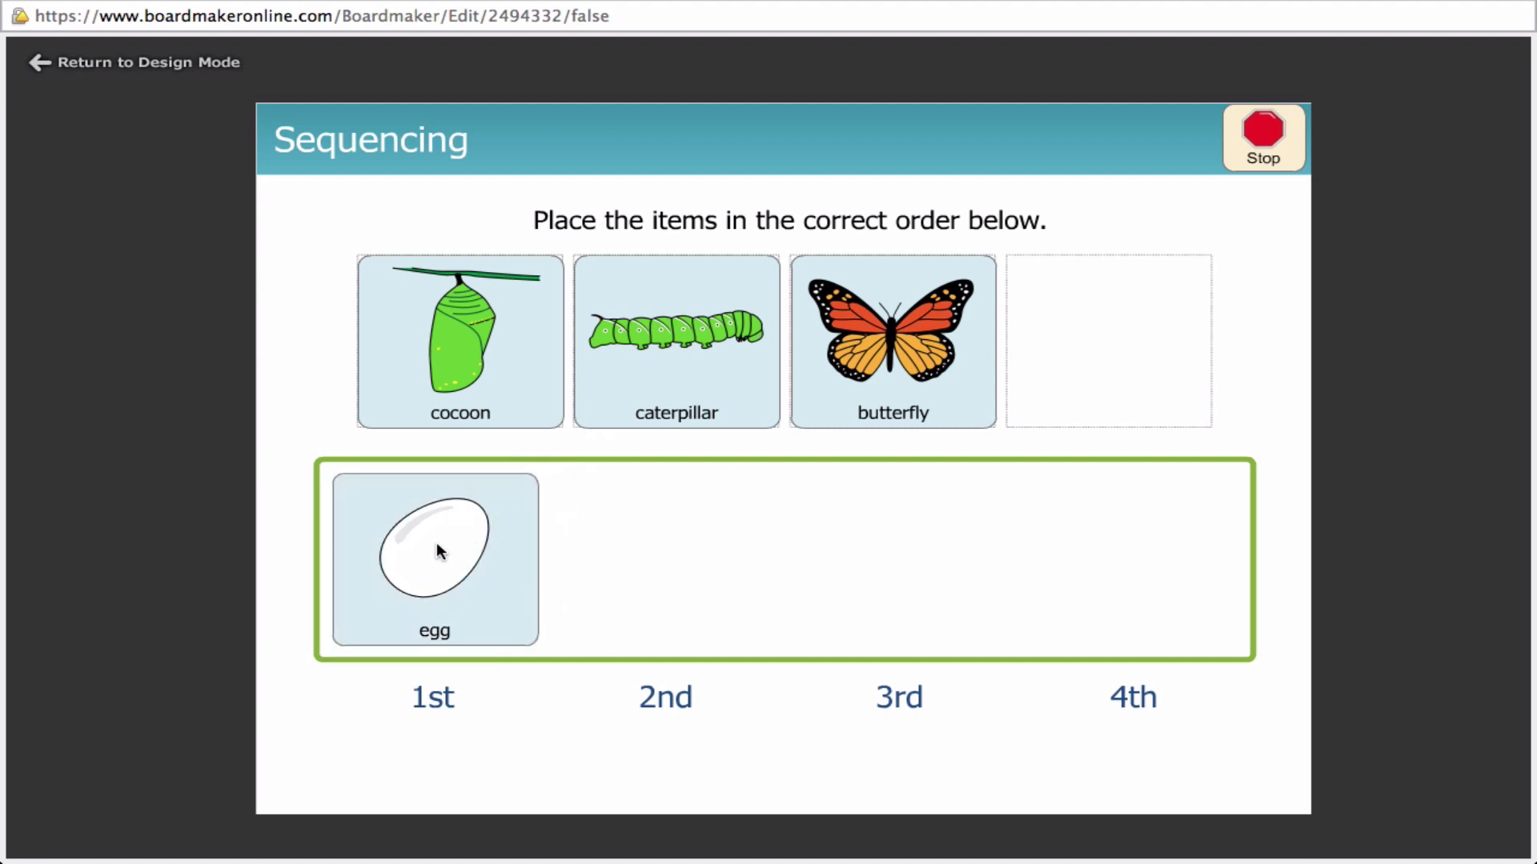
drag(913, 352, 680, 545)
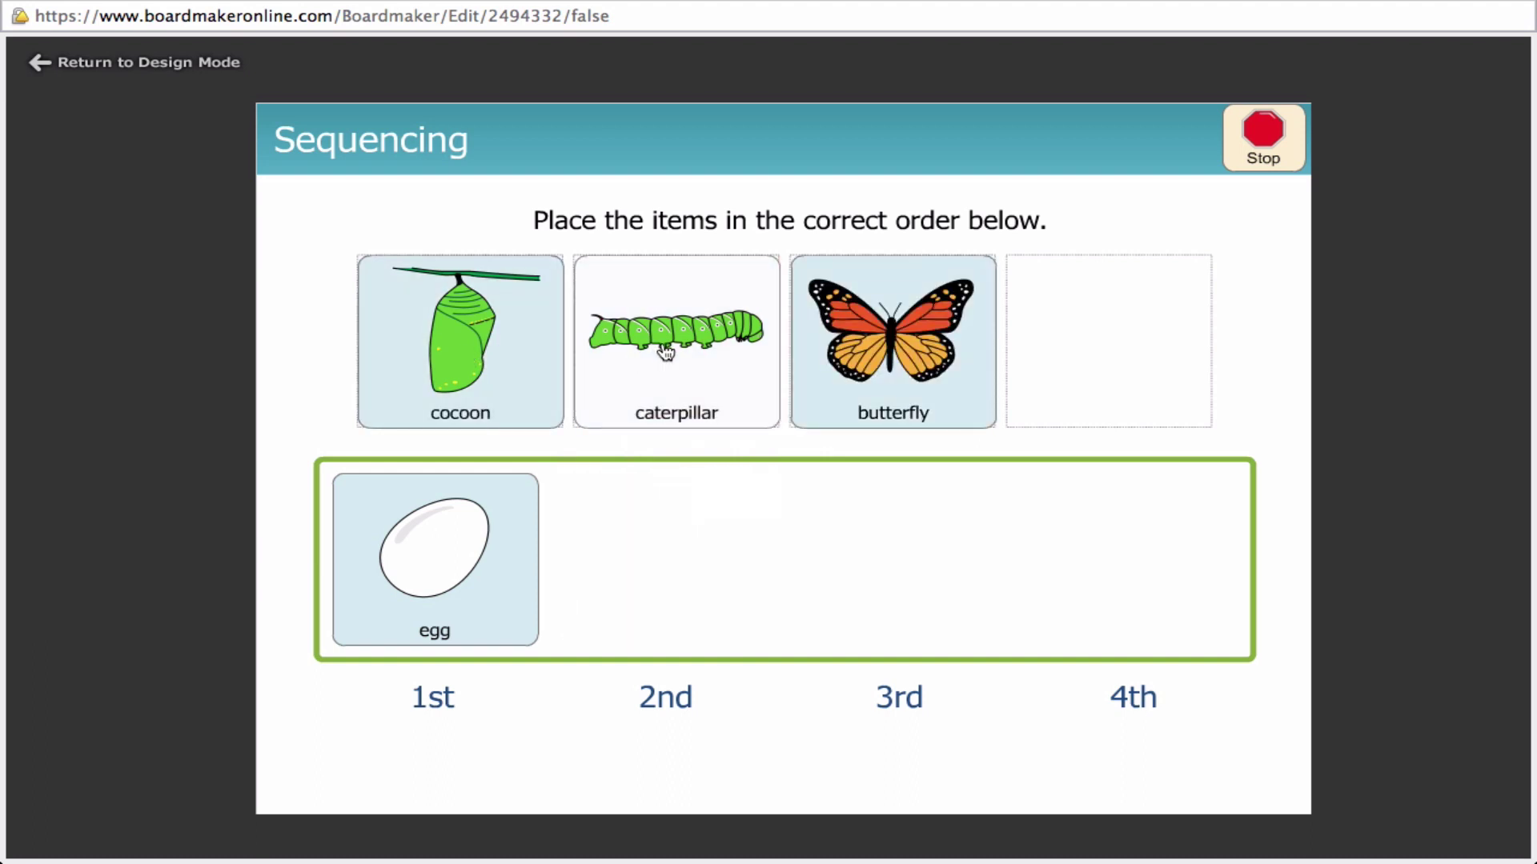
click(454, 355)
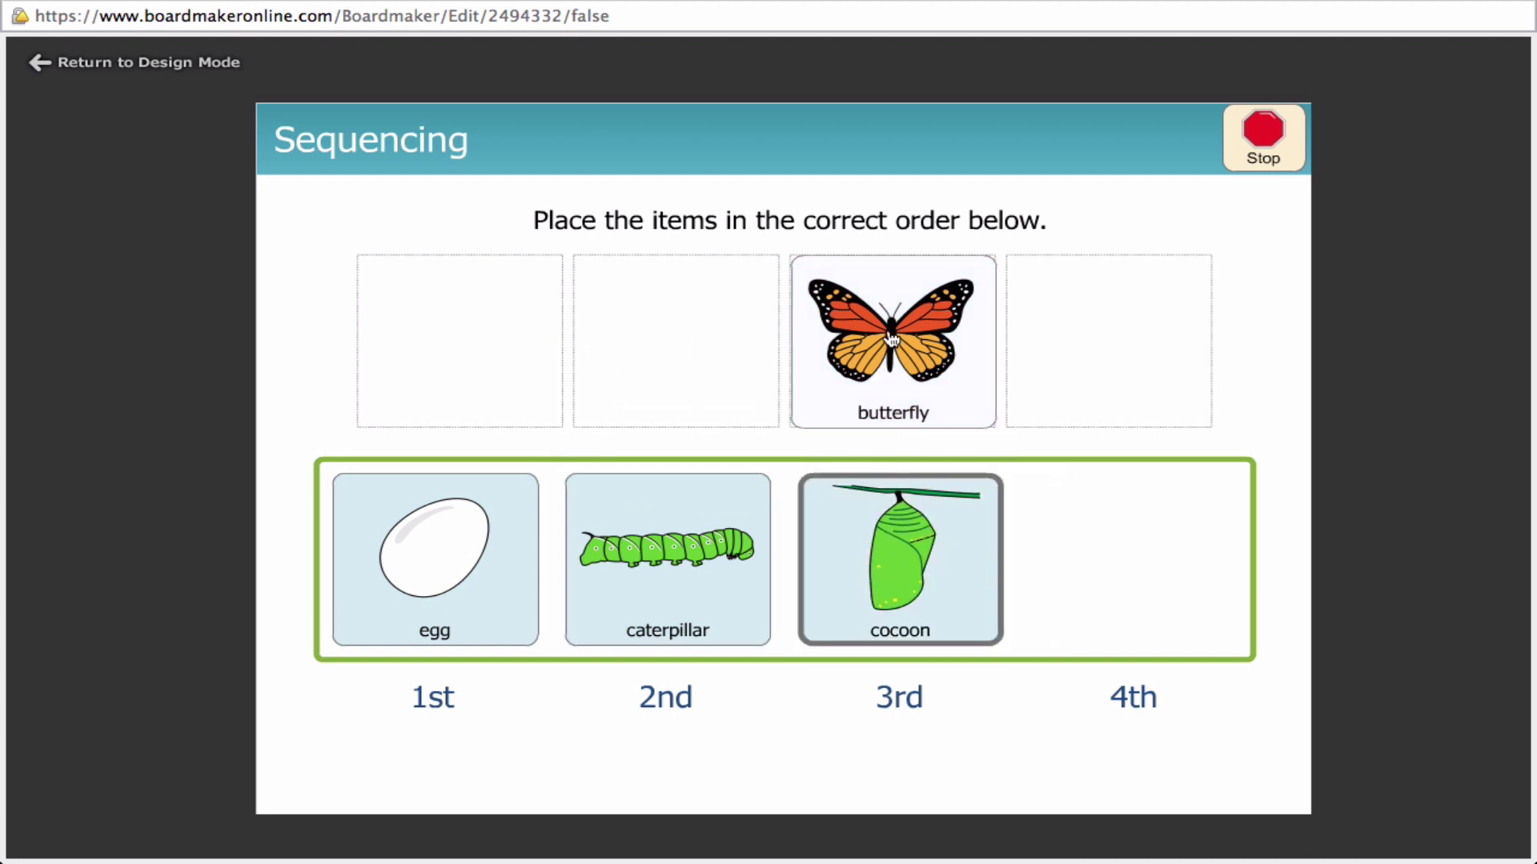
drag(890, 339, 1131, 558)
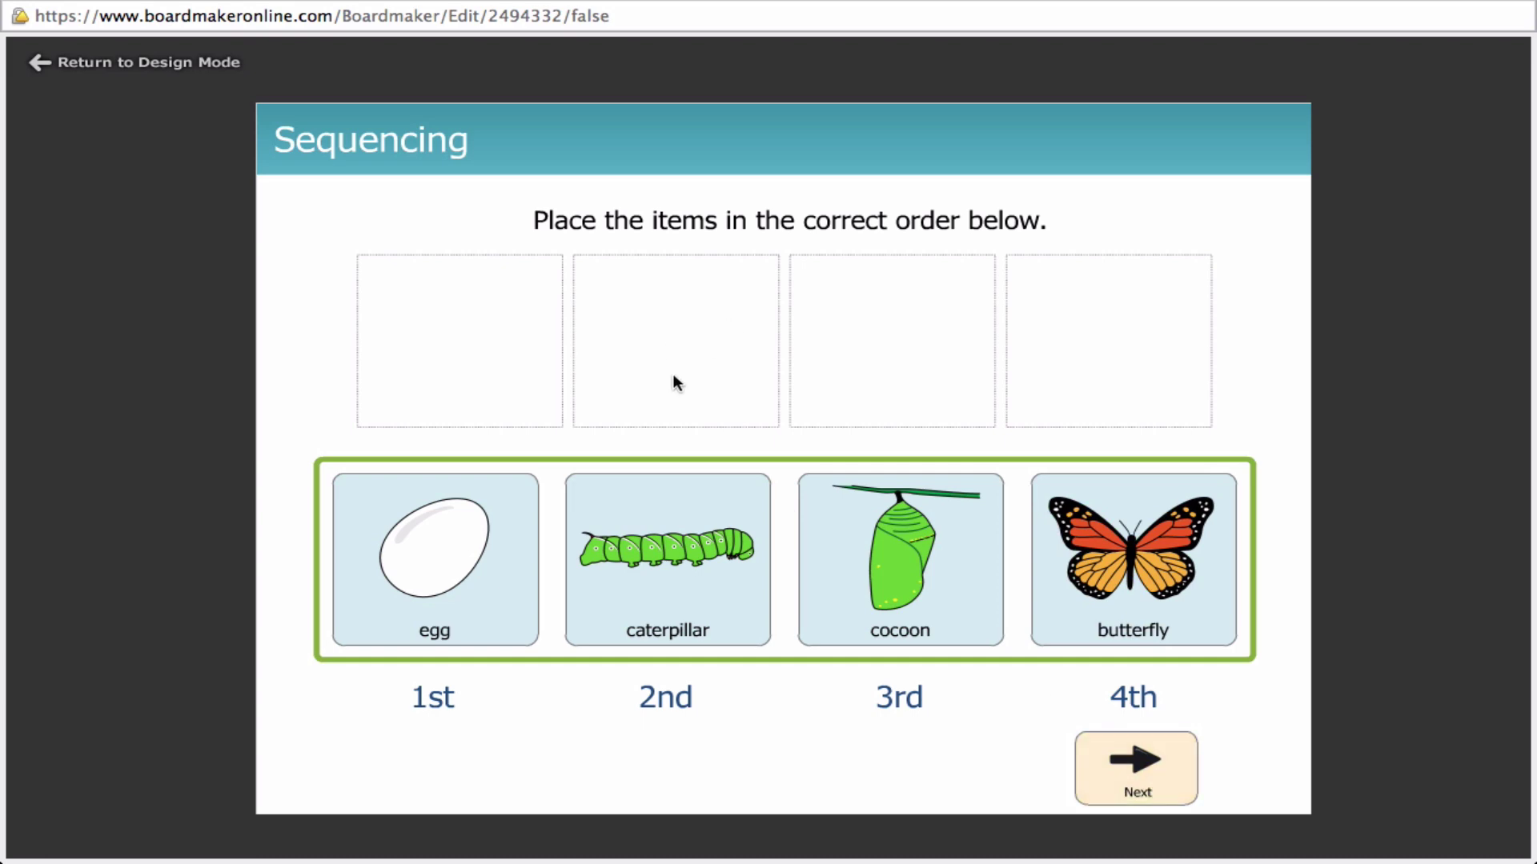
- Continue to the end-of-activity page, try its exit, and return to design mode
click(1141, 772)
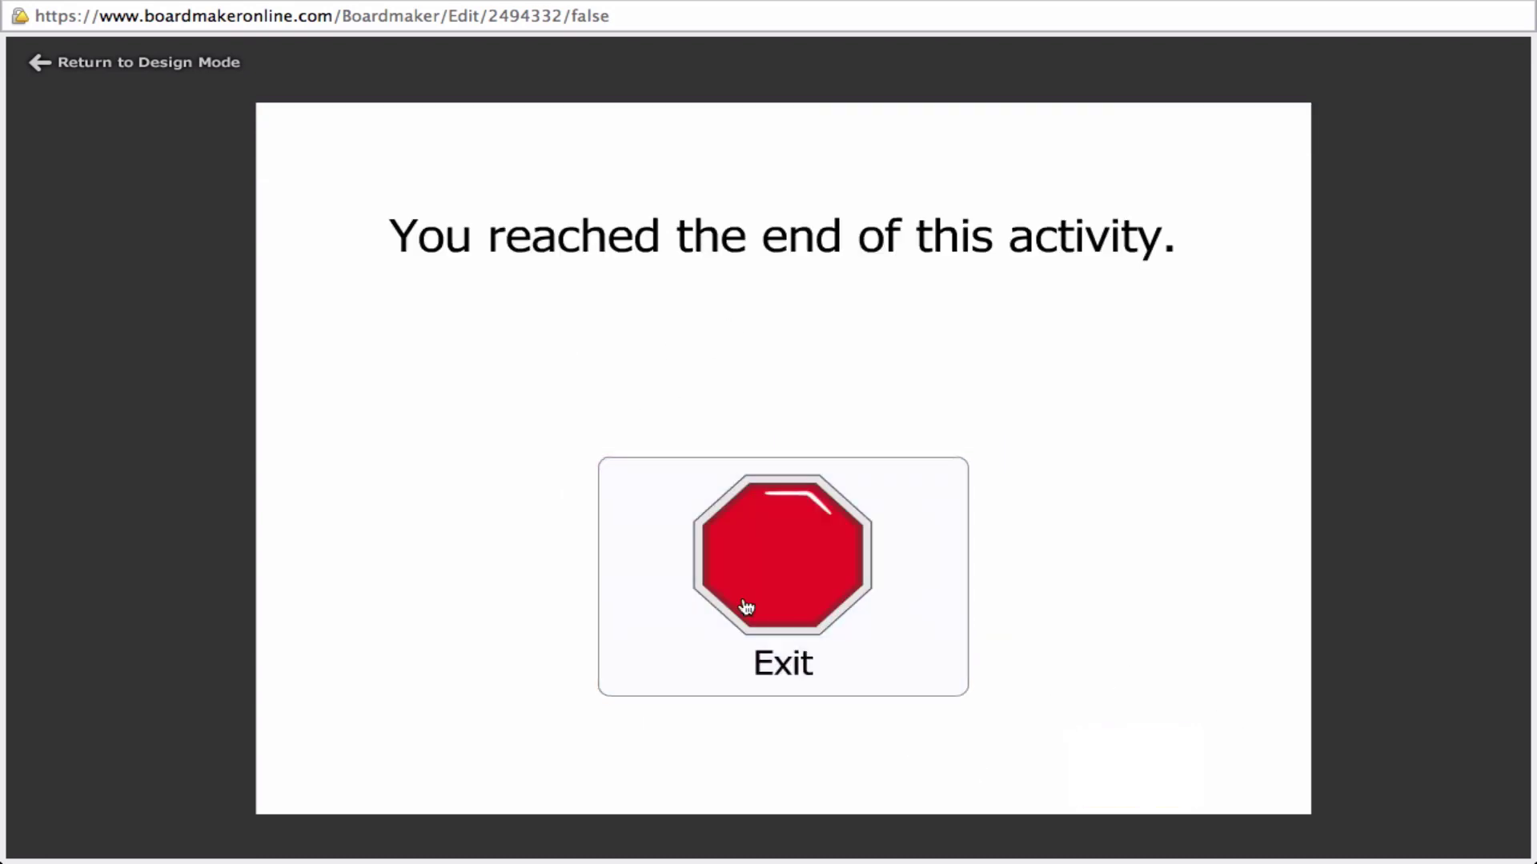
click(777, 578)
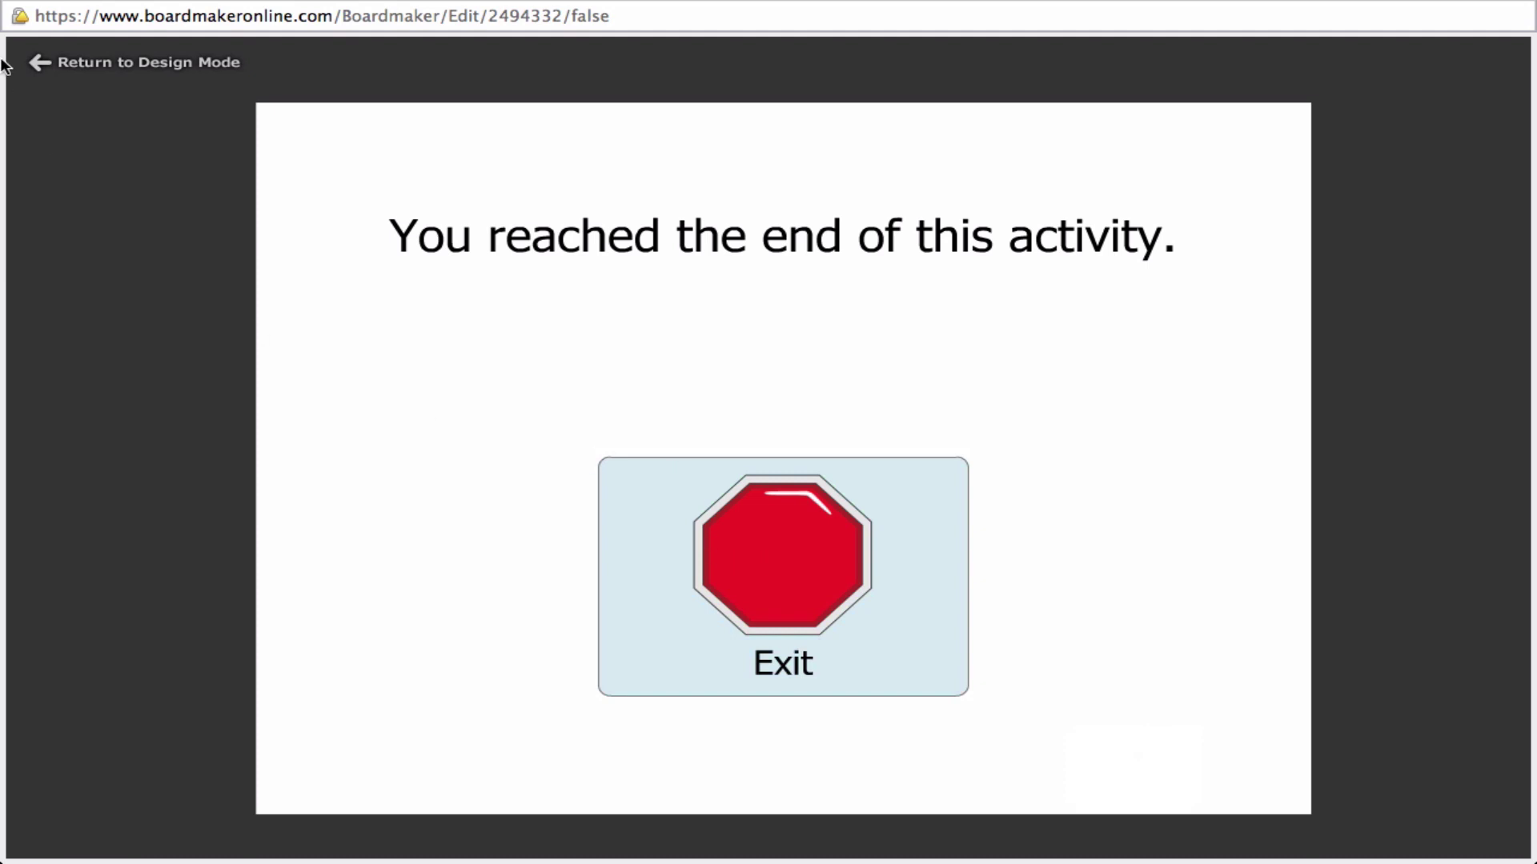
click(56, 64)
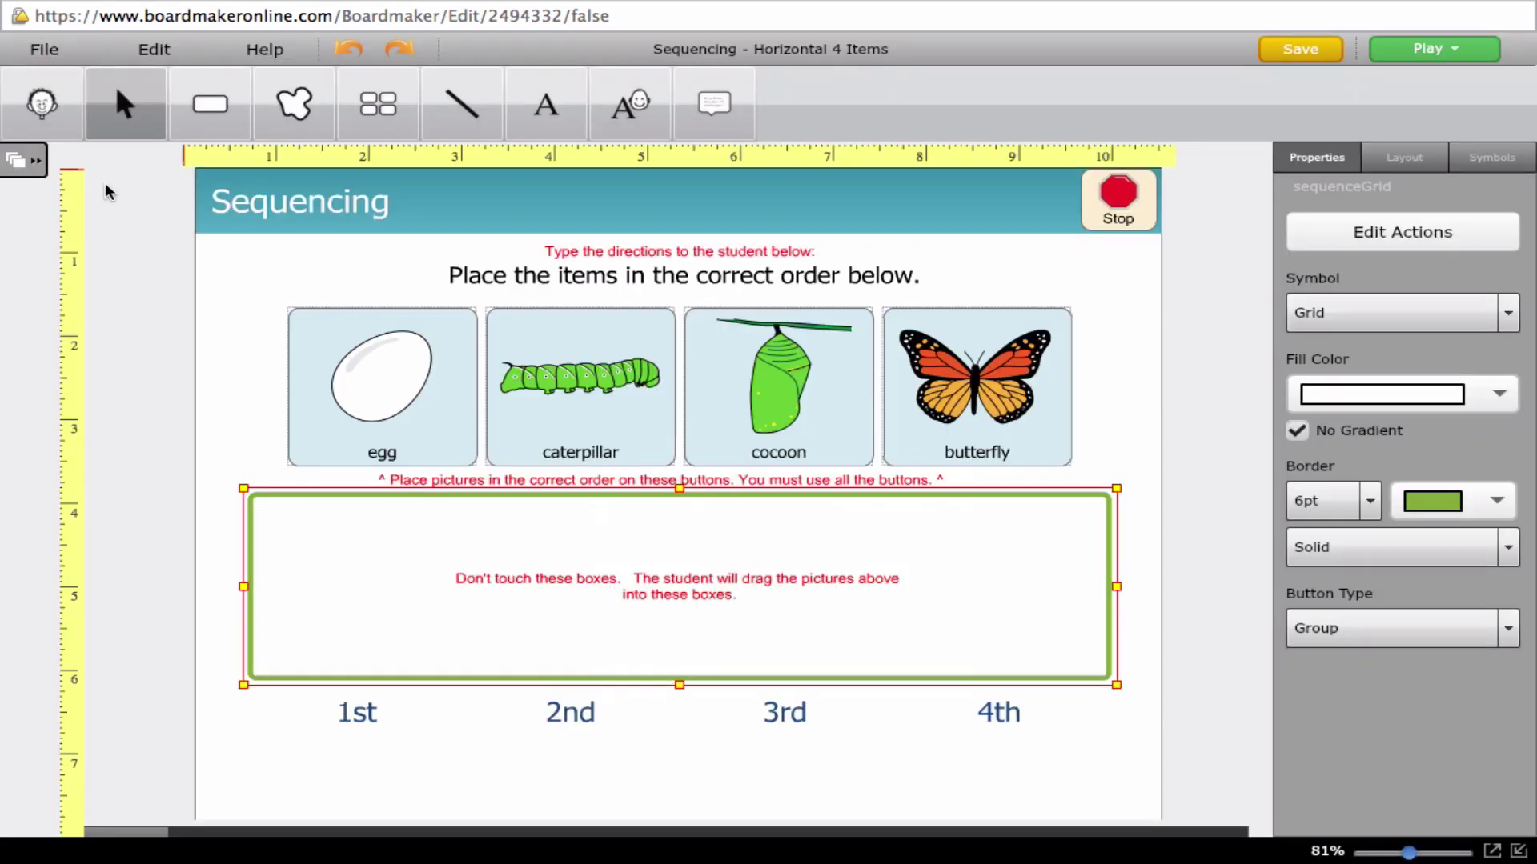
click(40, 170)
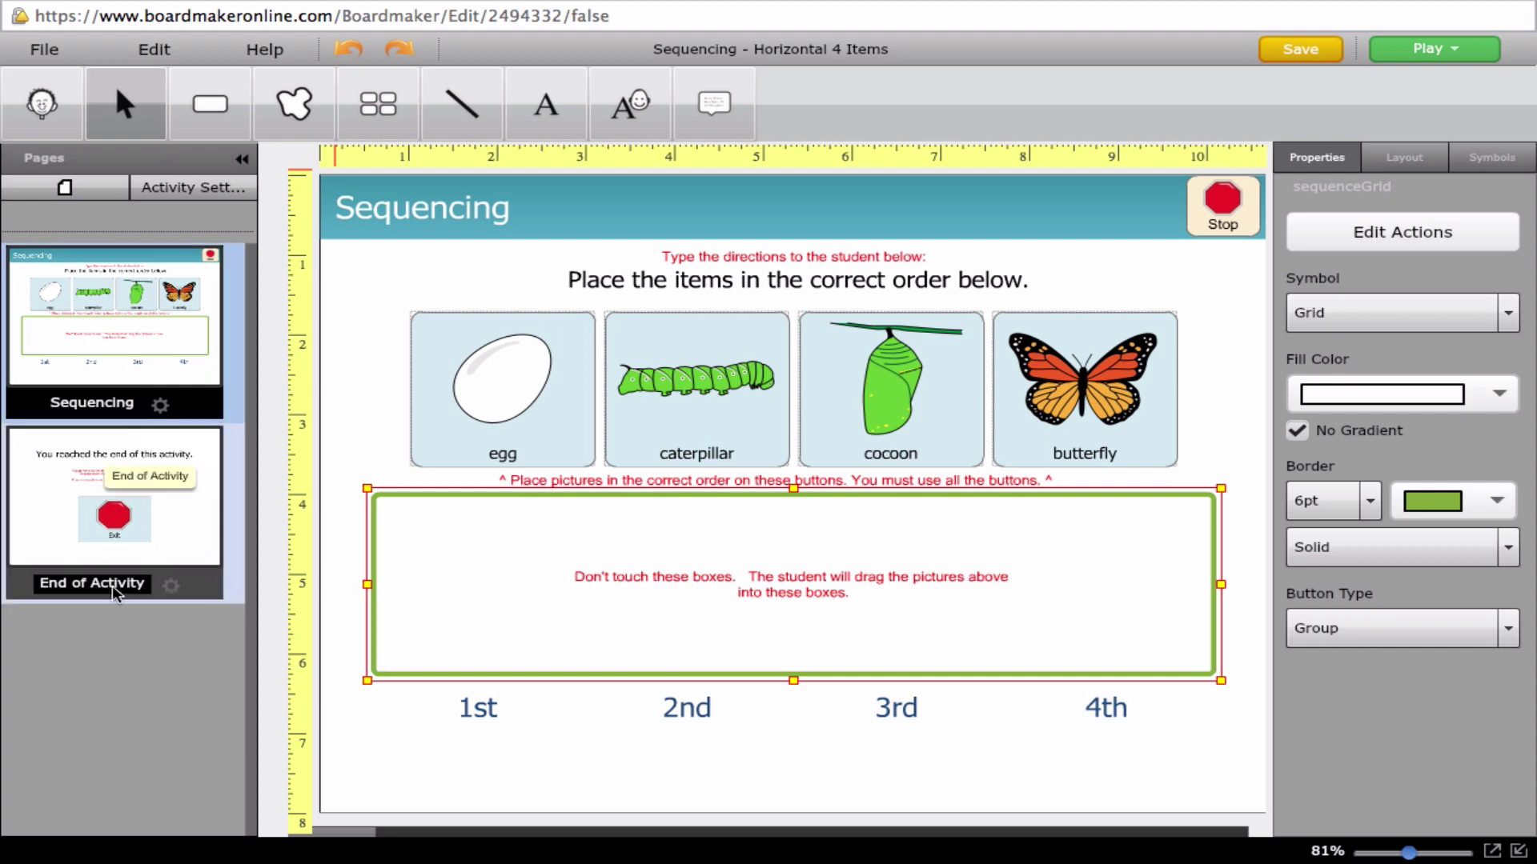
click(65, 191)
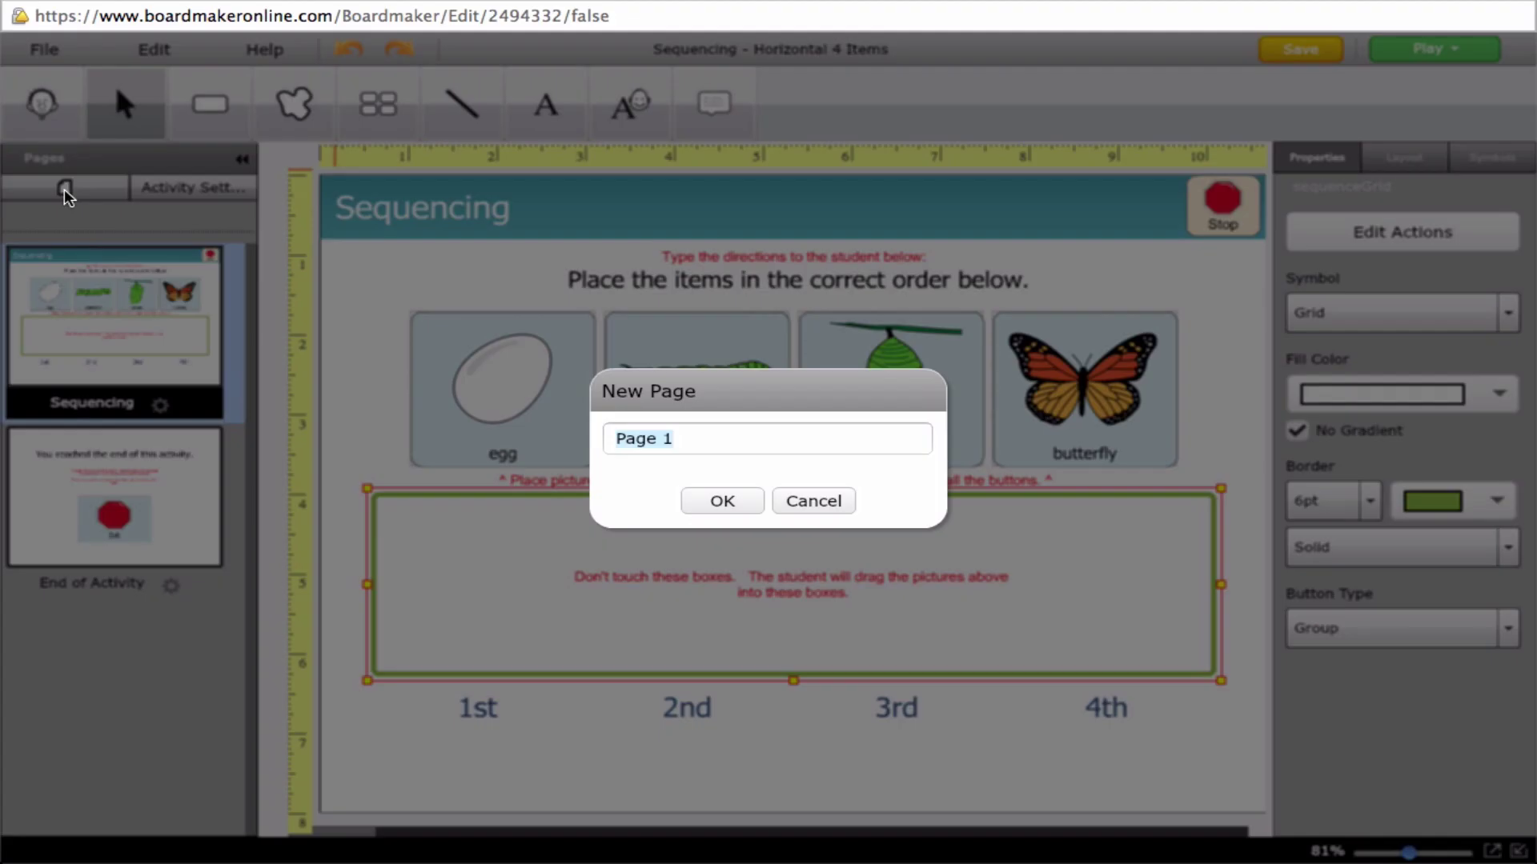
click(715, 502)
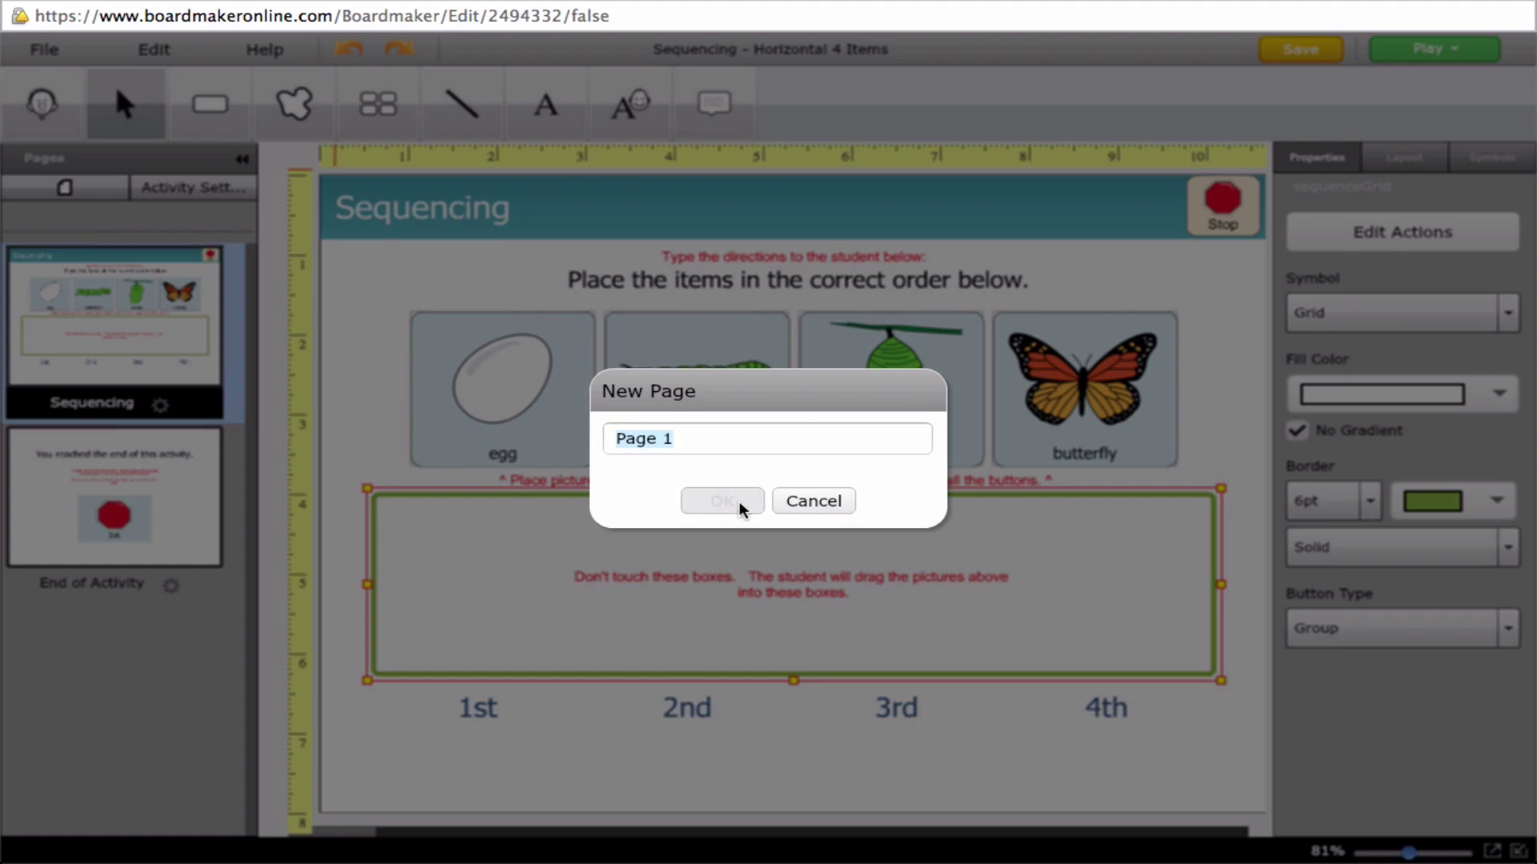
click(823, 507)
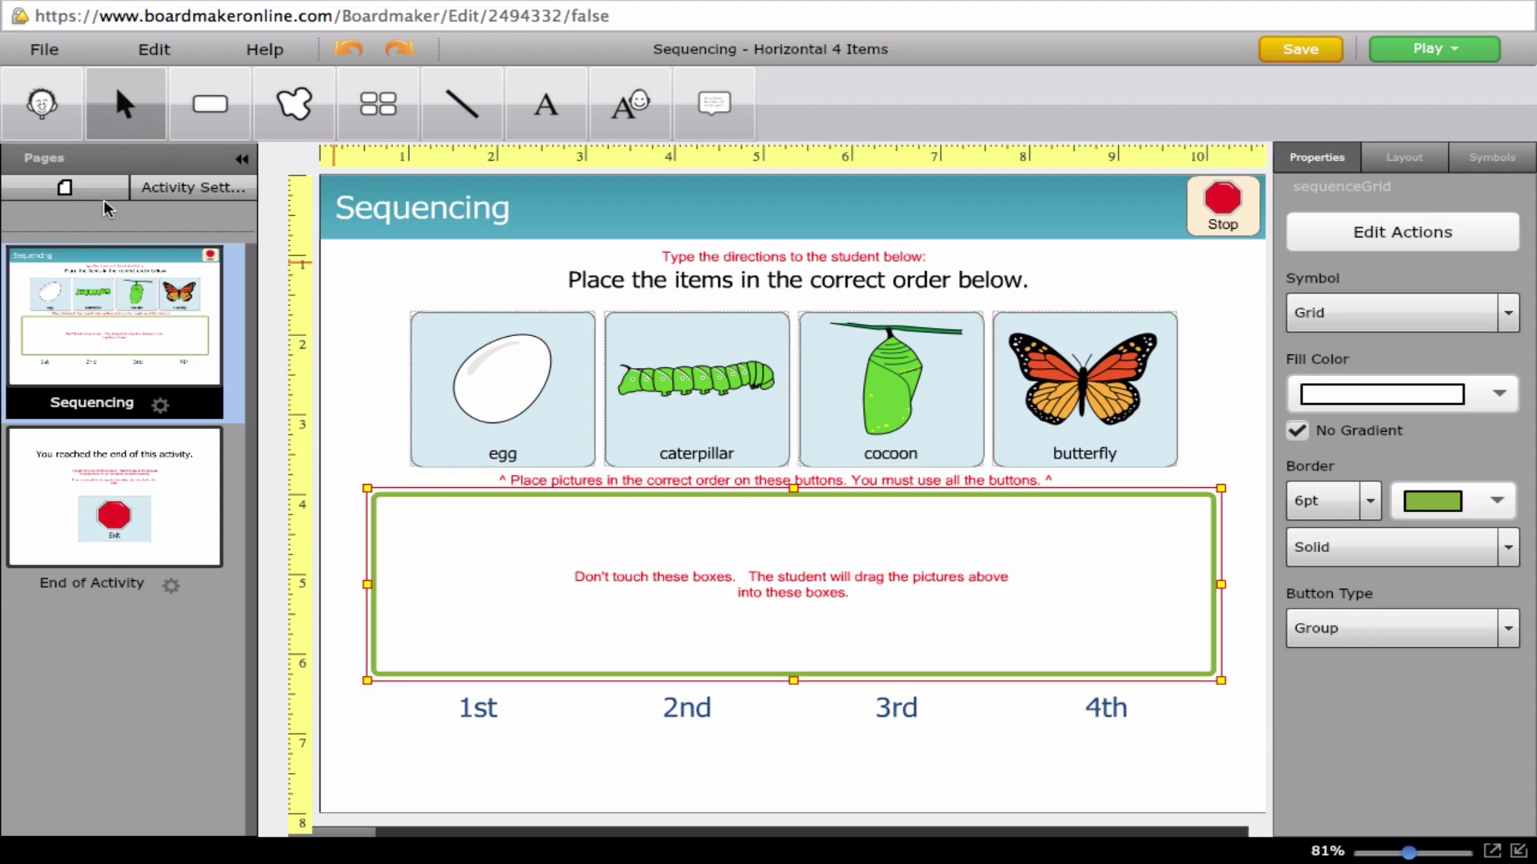
- Save the sequencing activity as "lifecyclebutterfly" and close the editor window
click(1307, 52)
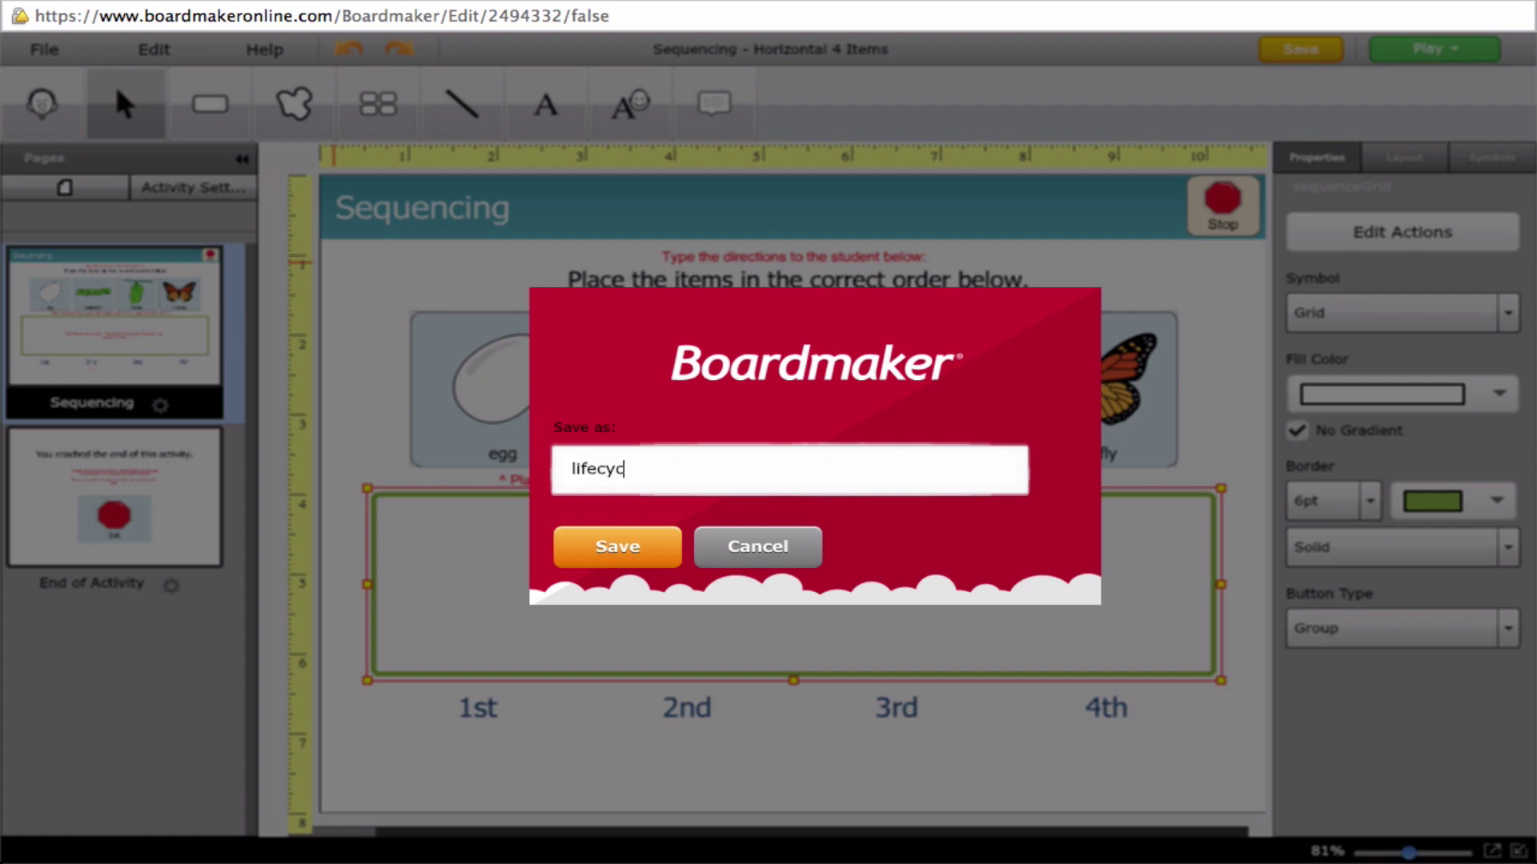
text(lifecyclebutterfly)
click(637, 556)
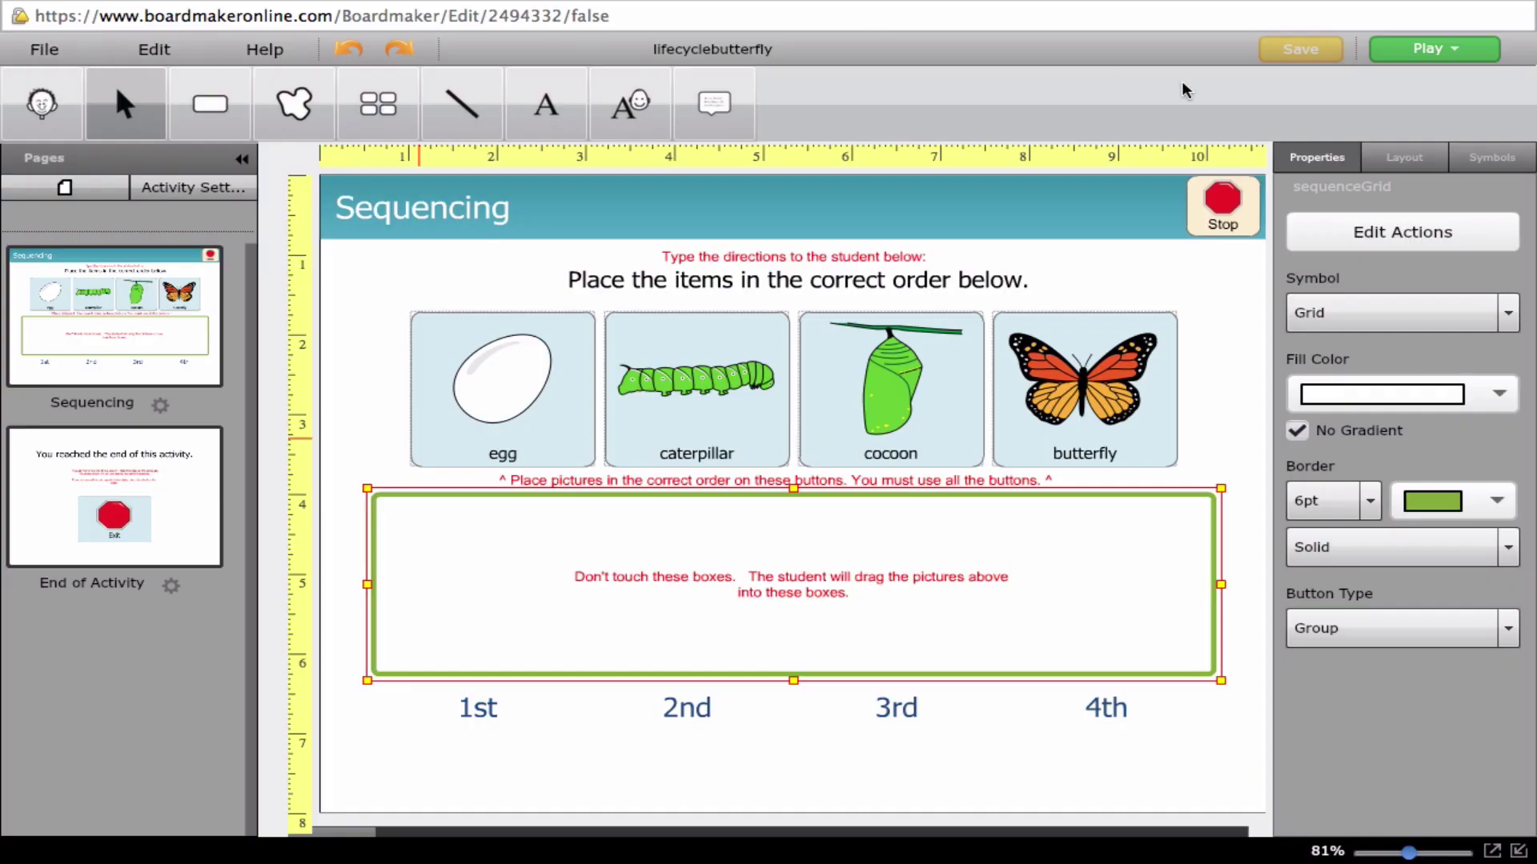
click(45, 50)
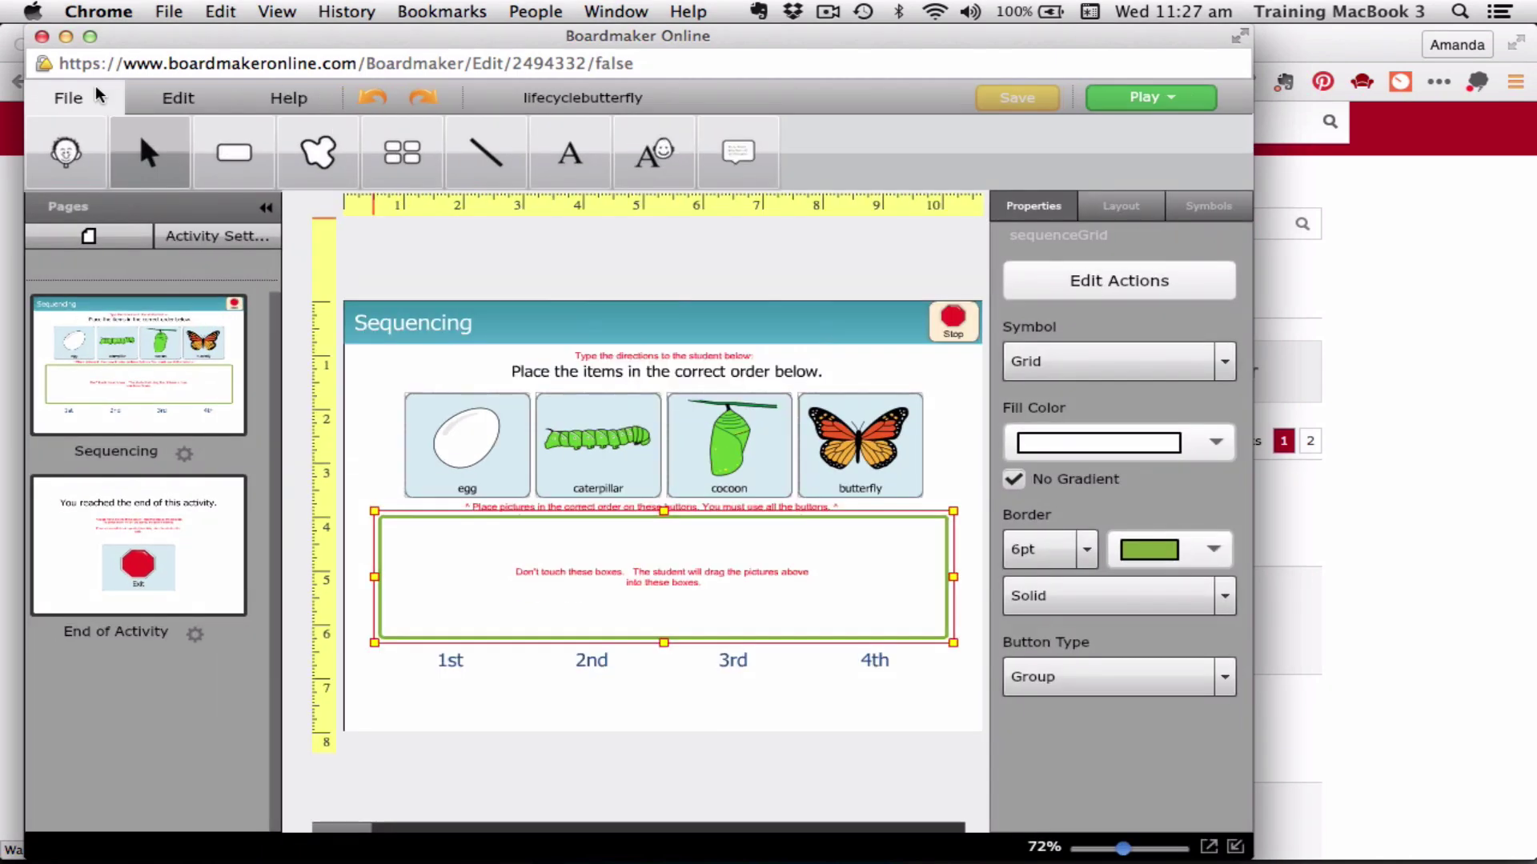
click(42, 38)
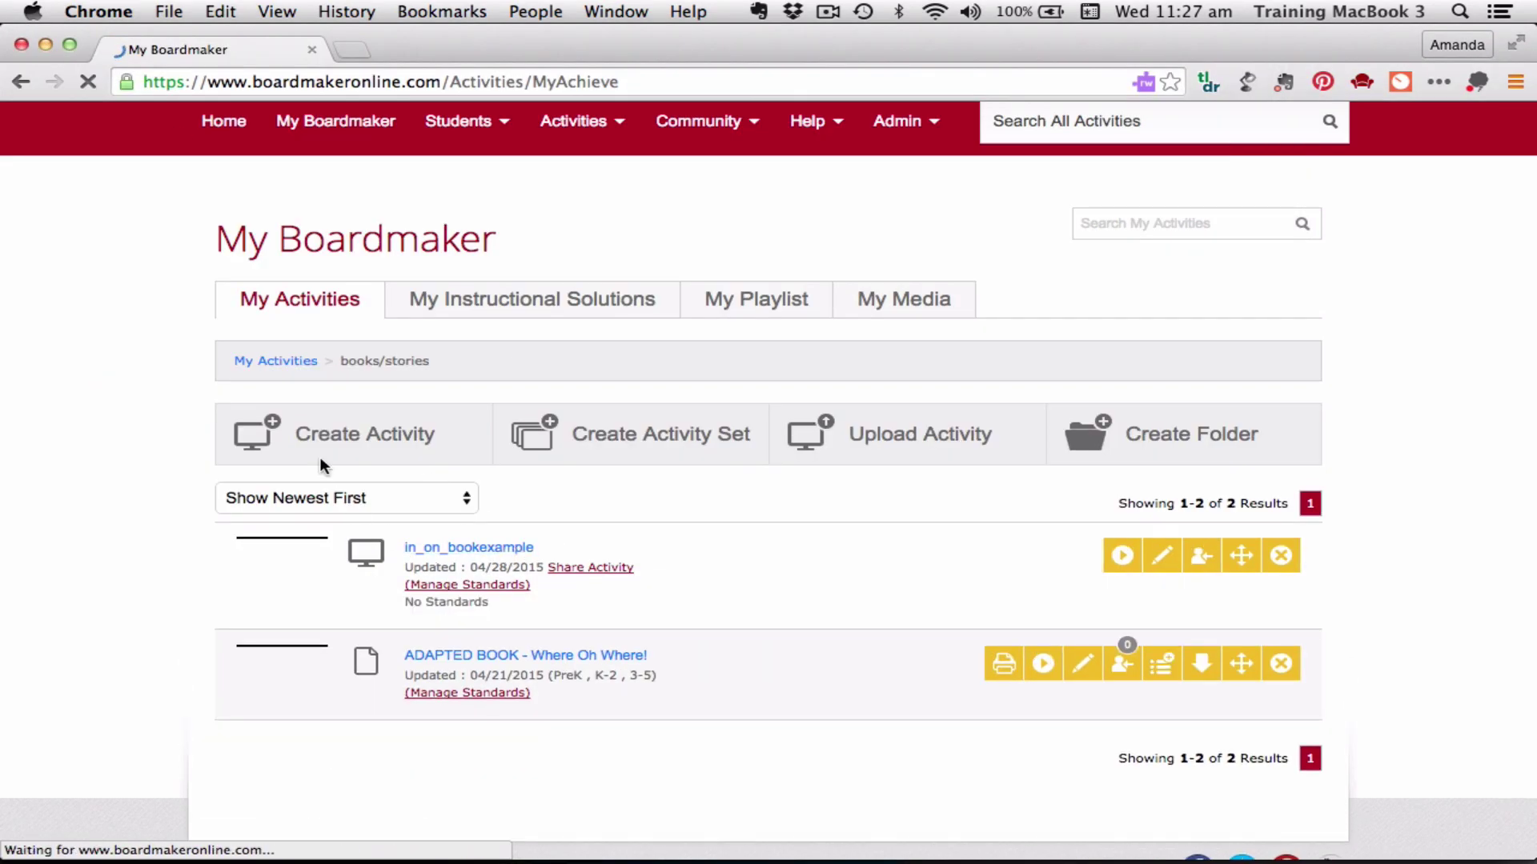
- Return to the main My Activities list and assign the lifecyclebutterfly activity to the third listed student
click(297, 362)
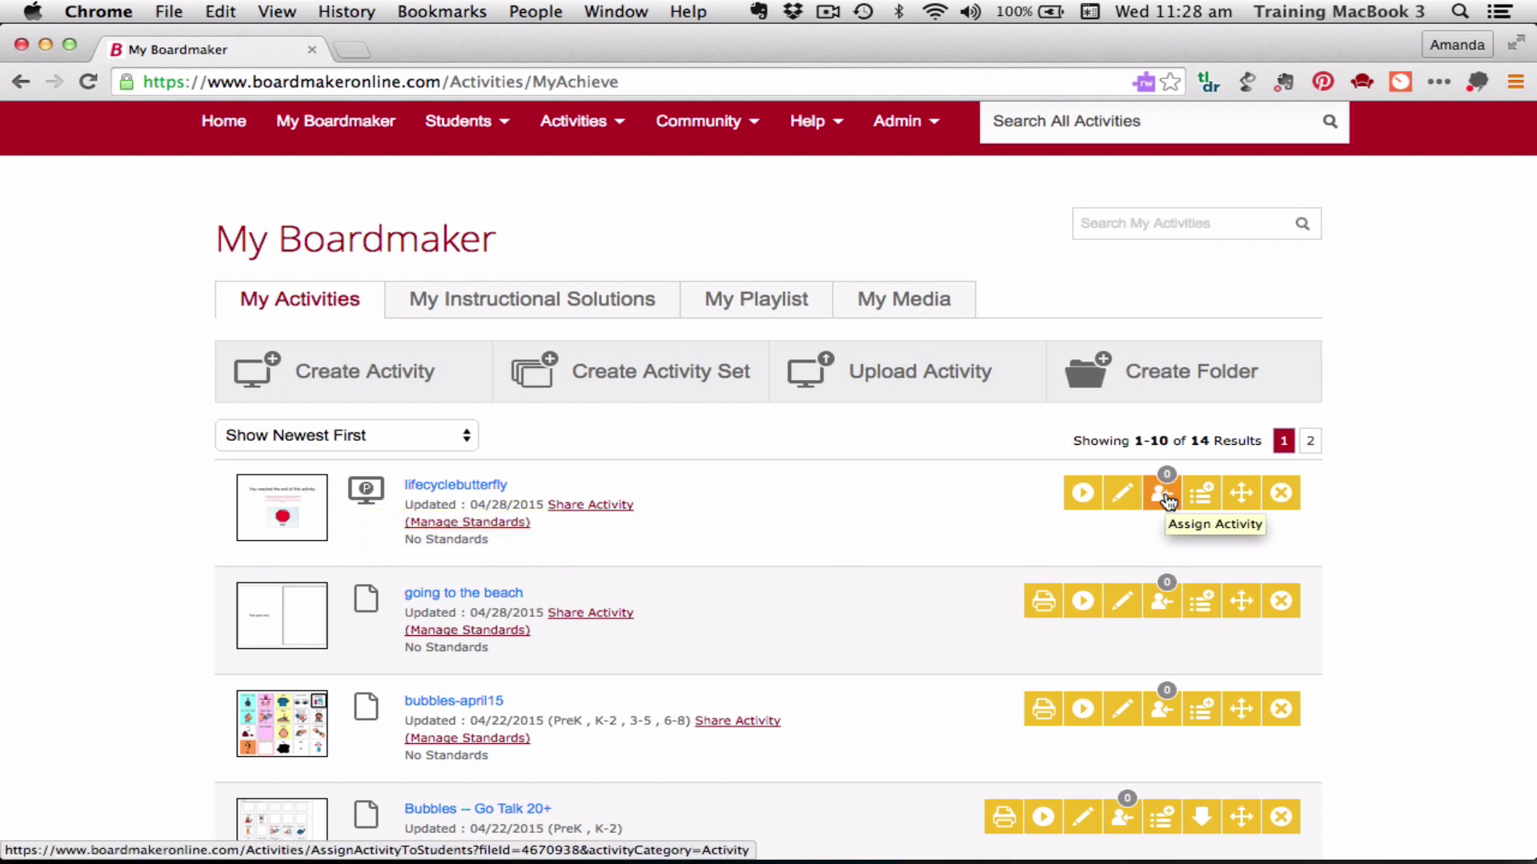
click(1165, 496)
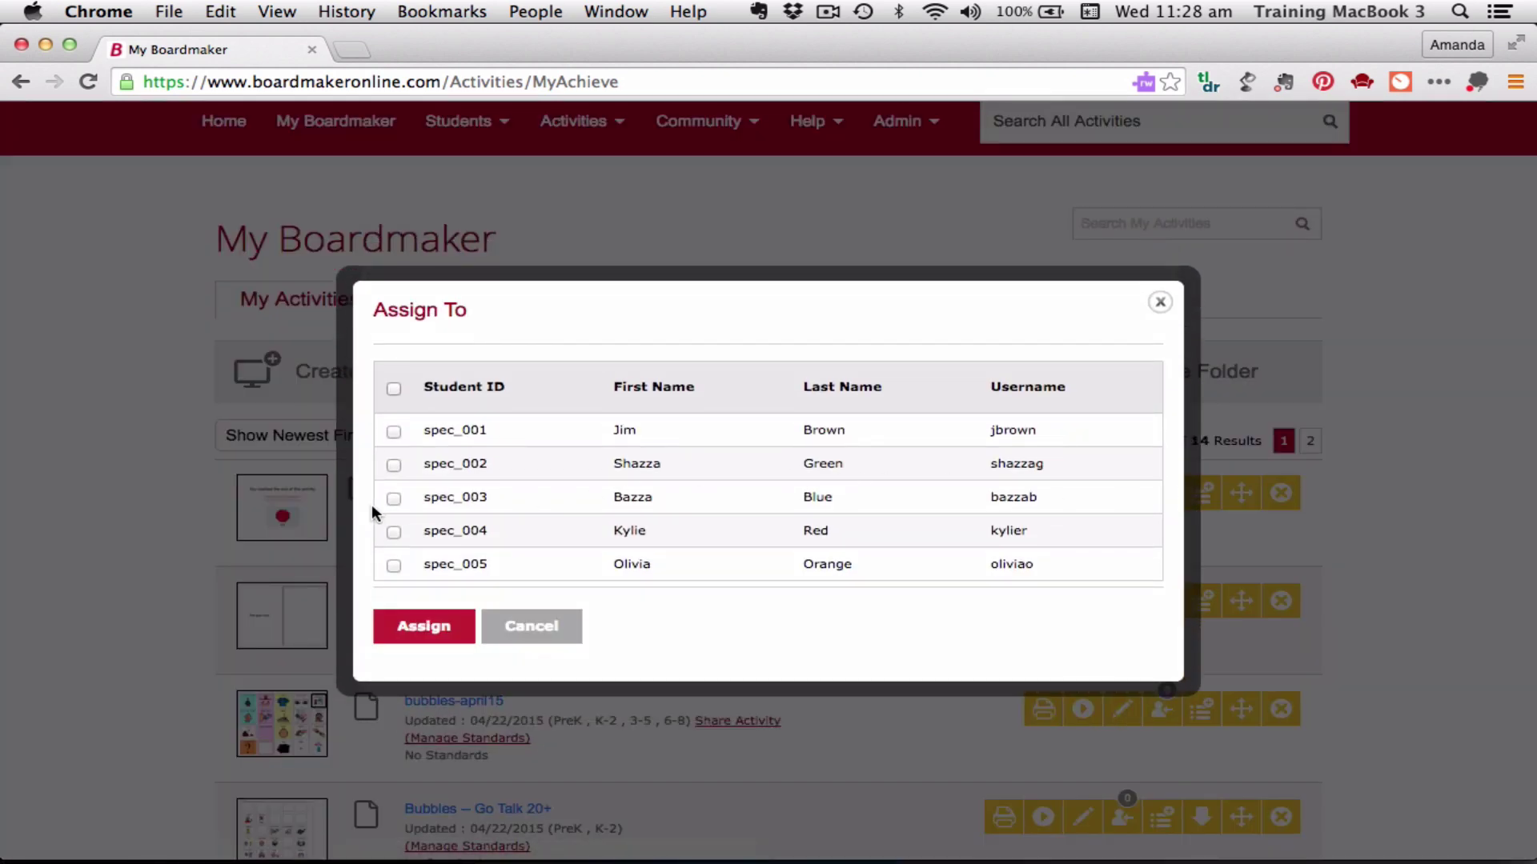
click(394, 499)
click(381, 632)
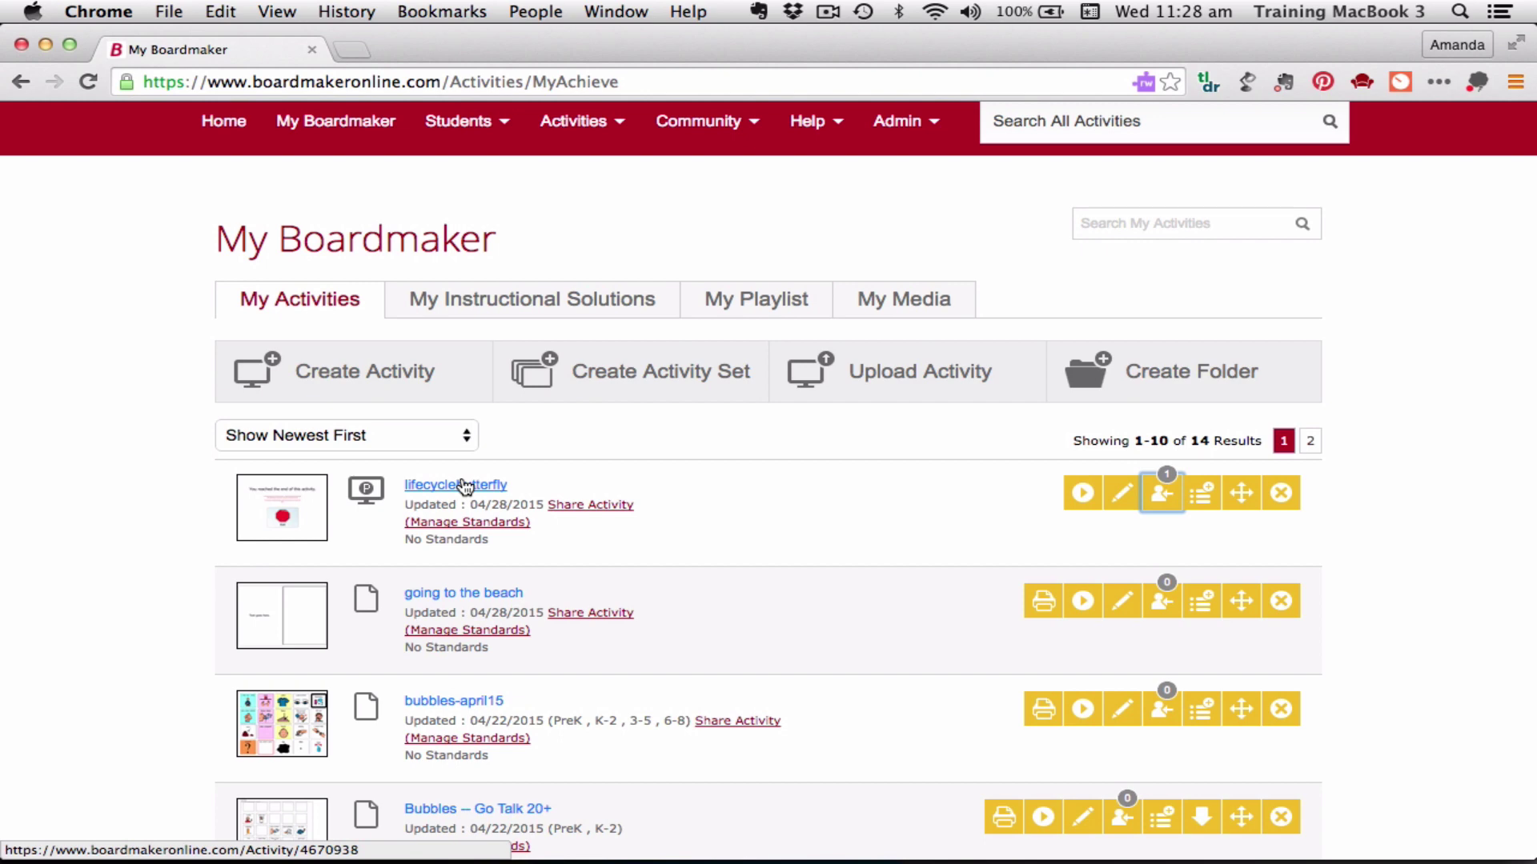
scroll(588, 520, down, 4)
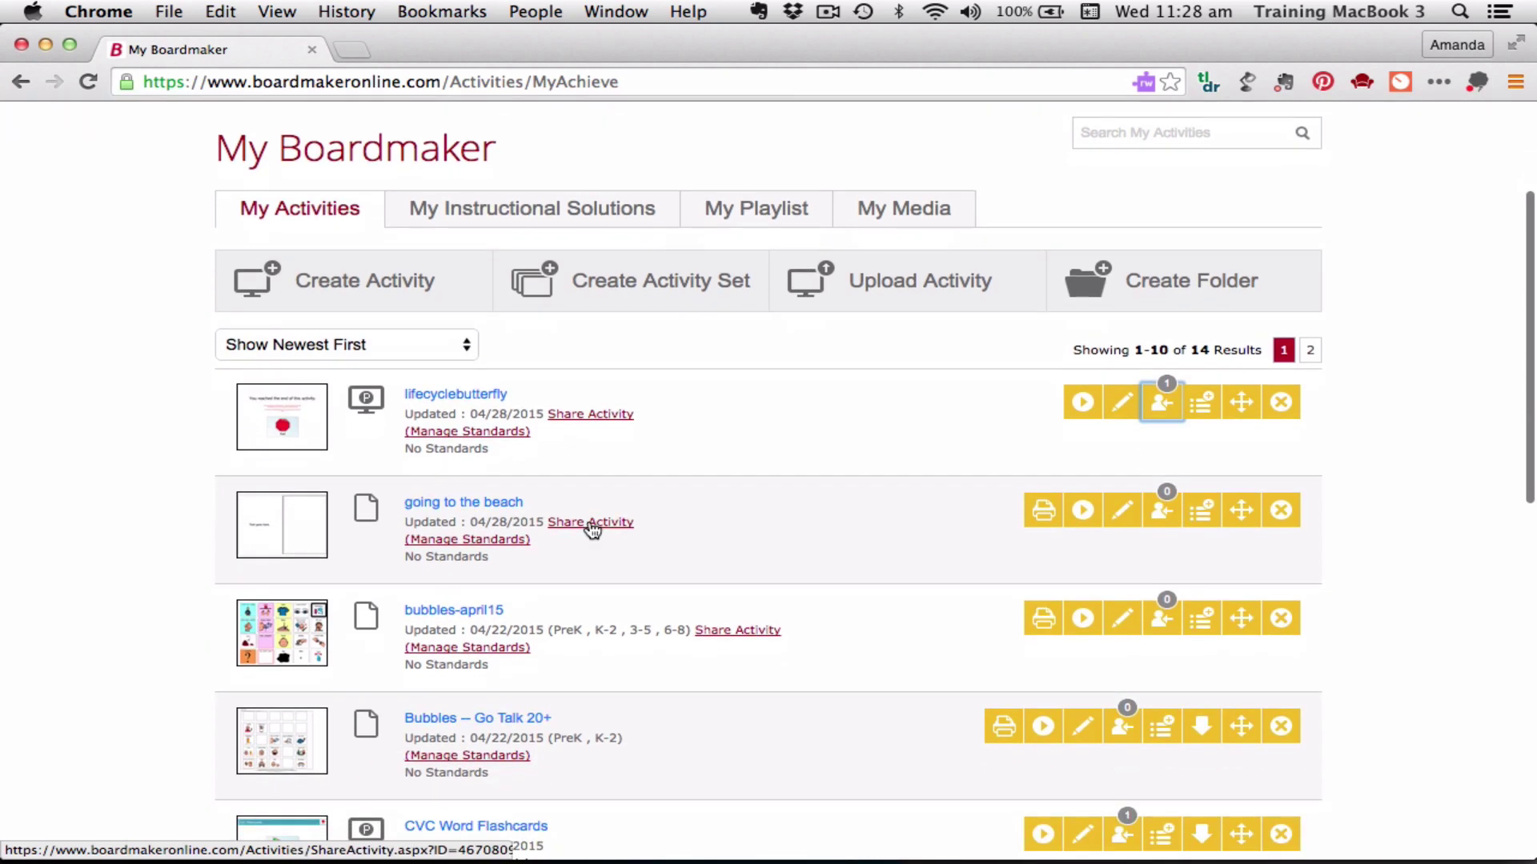
scroll(588, 520, up, 4)
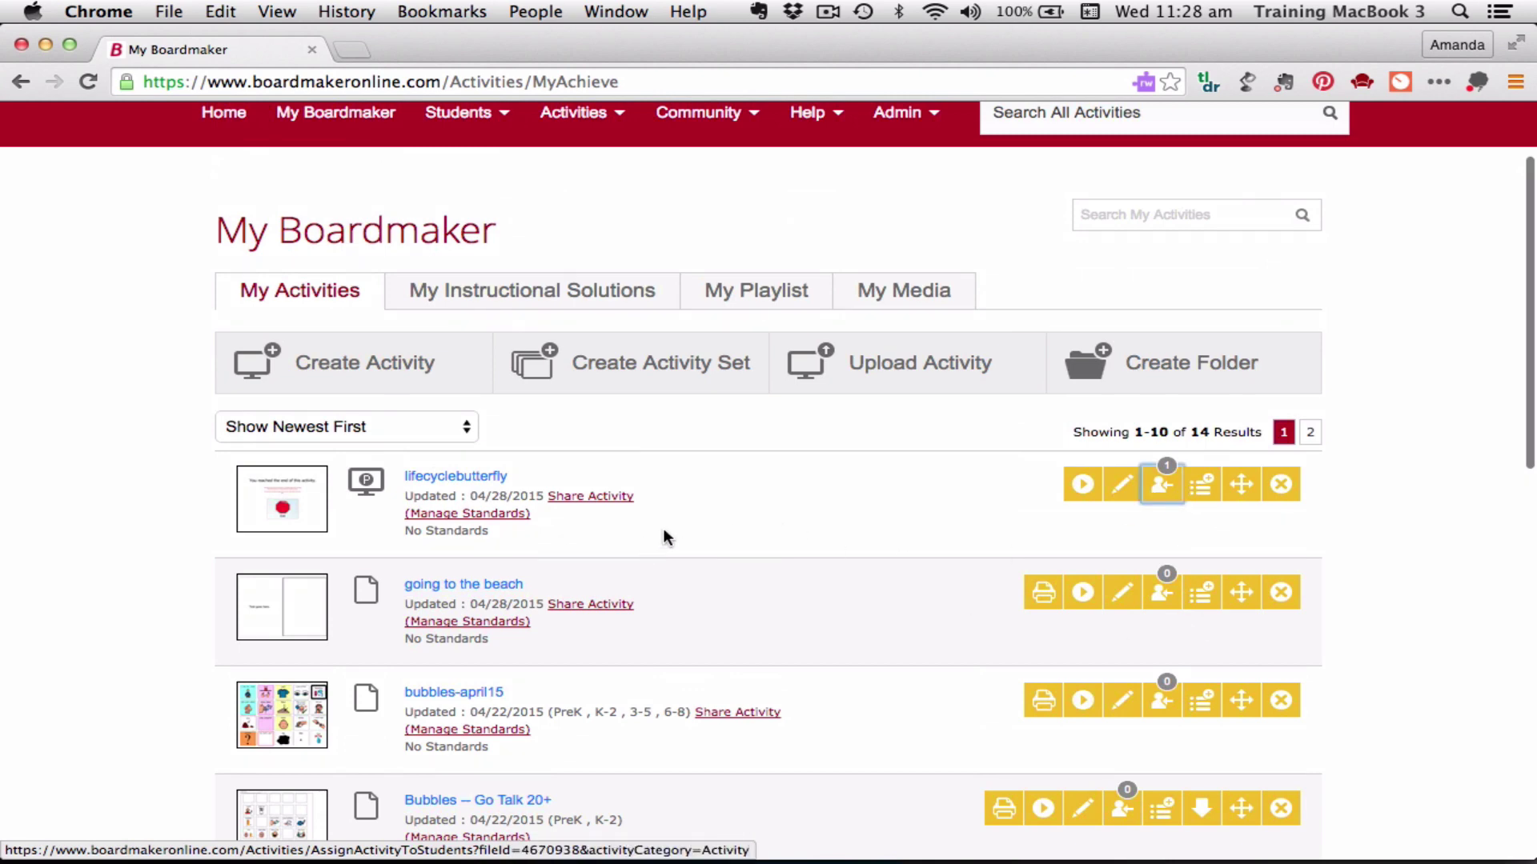
scroll(663, 528, down, 2)
scroll(662, 528, up, 2)
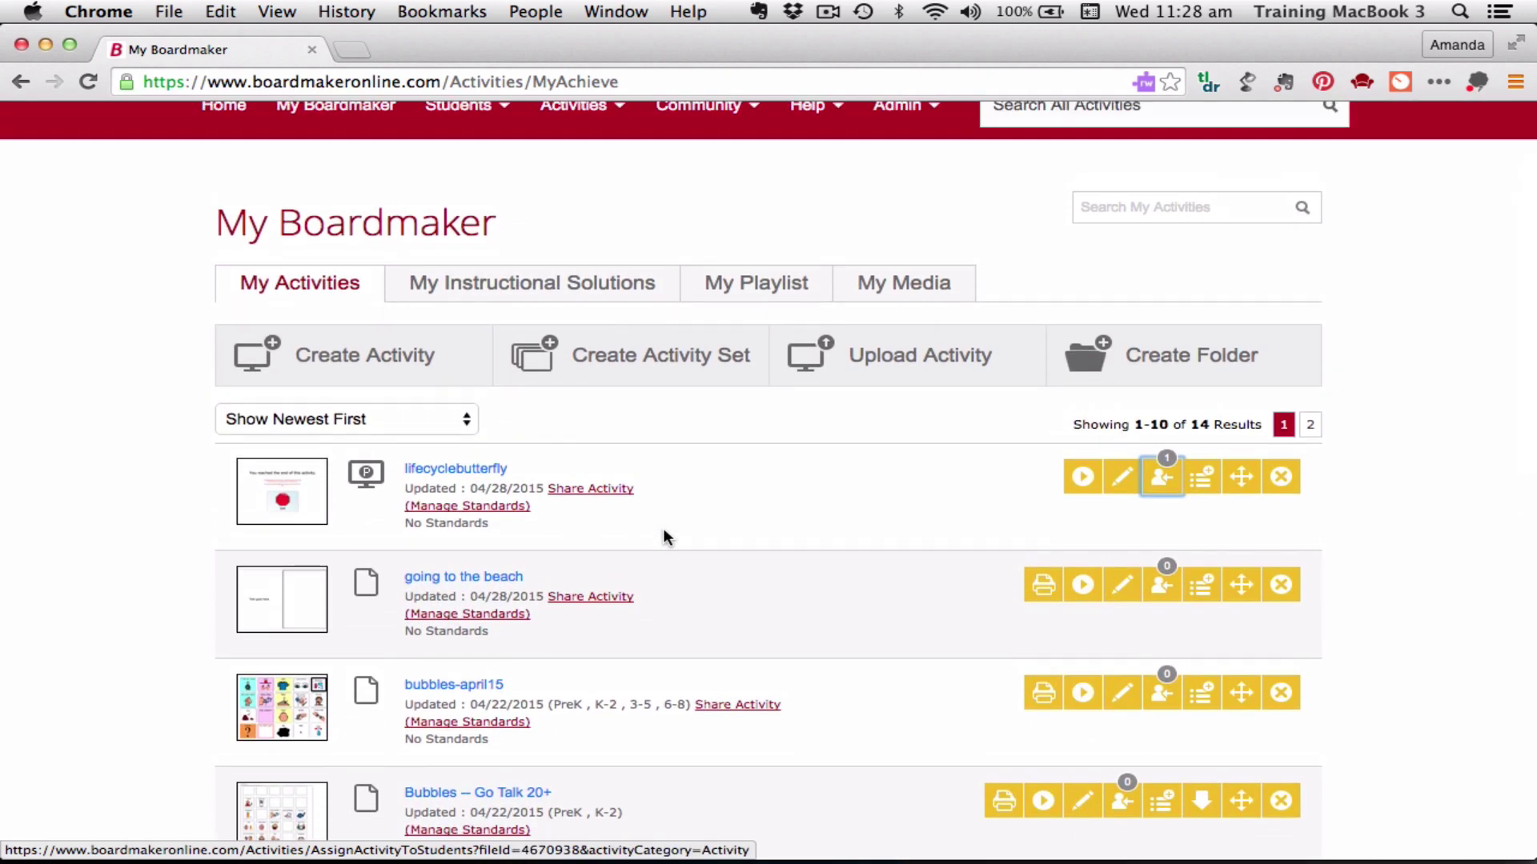
scroll(664, 530, down, 5)
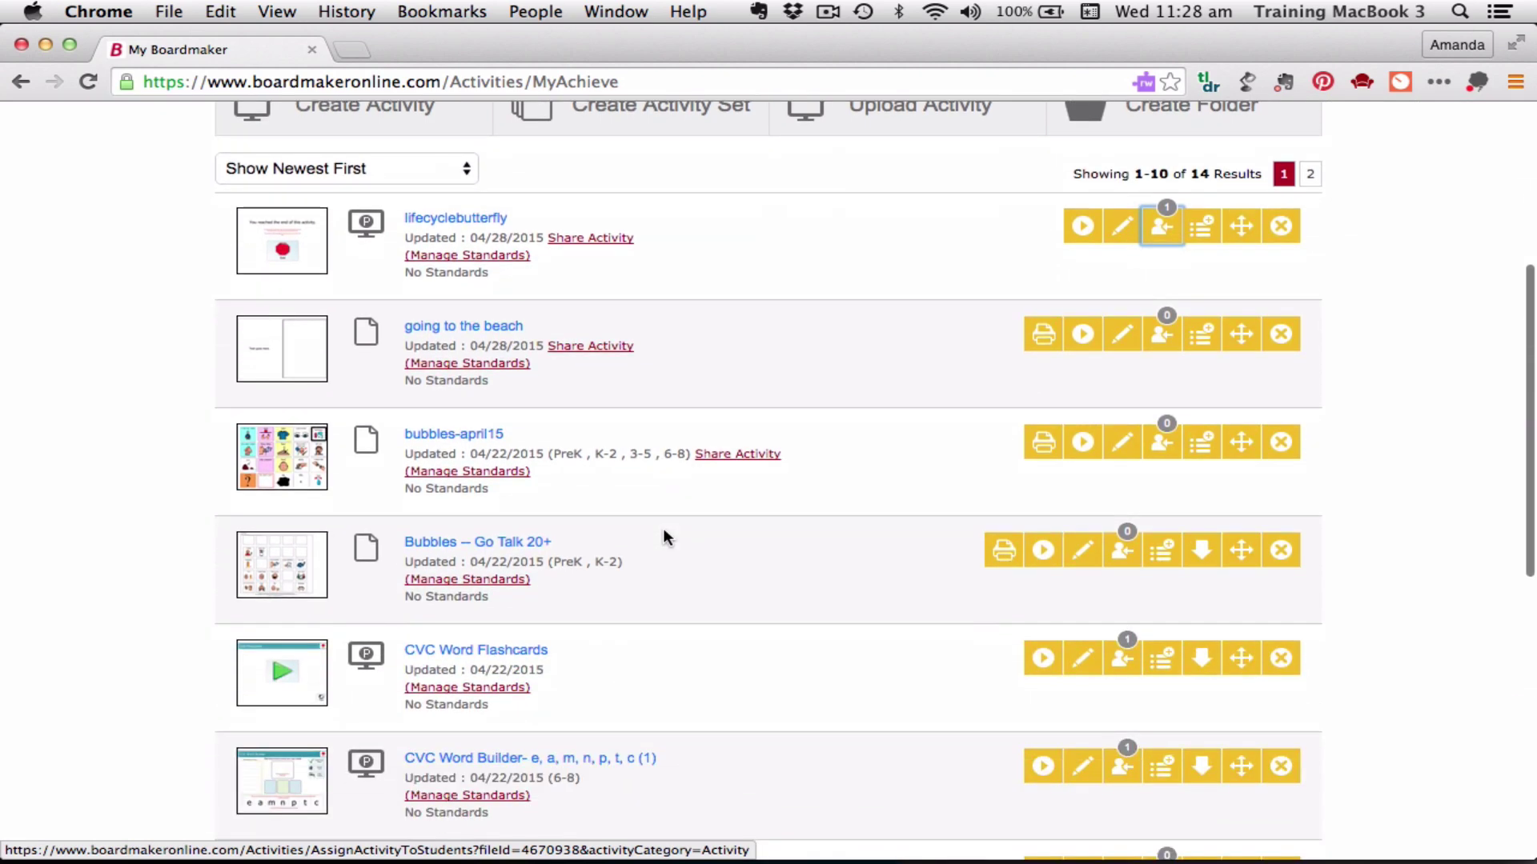
scroll(664, 530, up, 5)
scroll(663, 531, down, 2)
scroll(663, 531, up, 2)
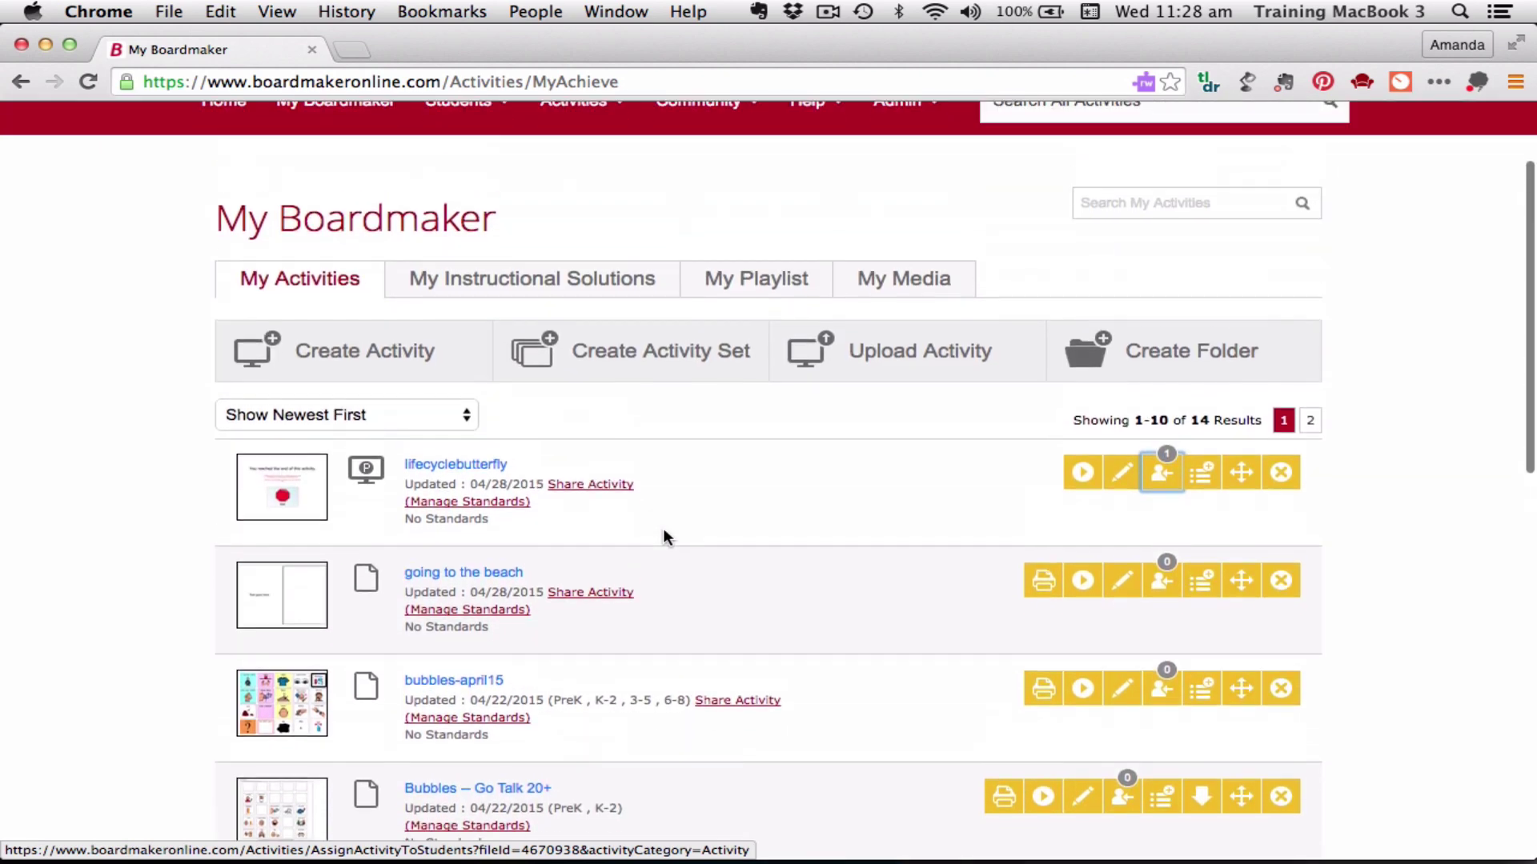
- Start creating a new activity and look through the activity type categories in the template gallery
click(355, 364)
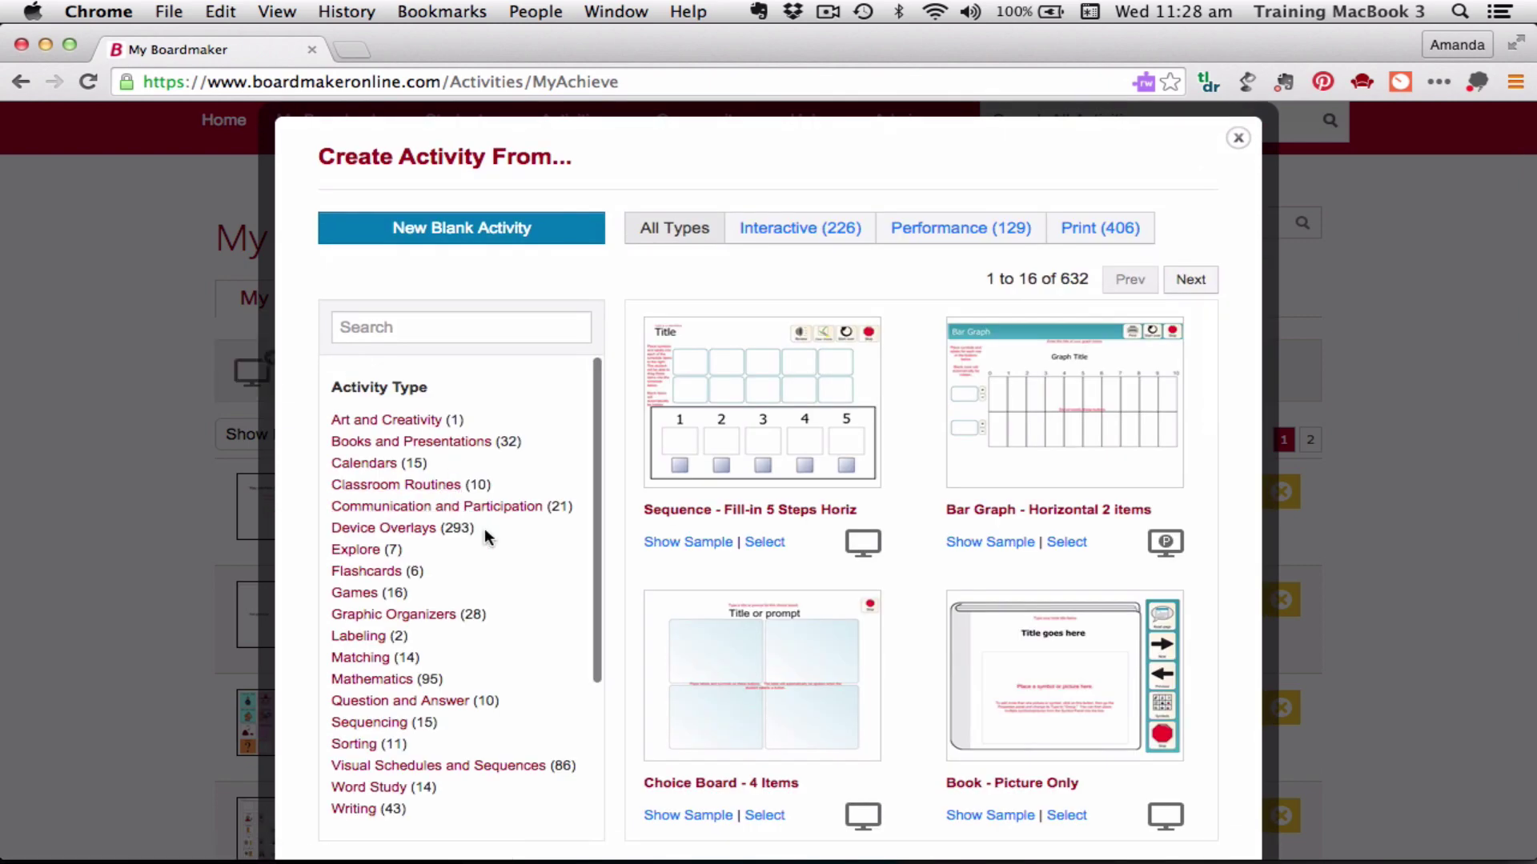
scroll(524, 565, down, 1)
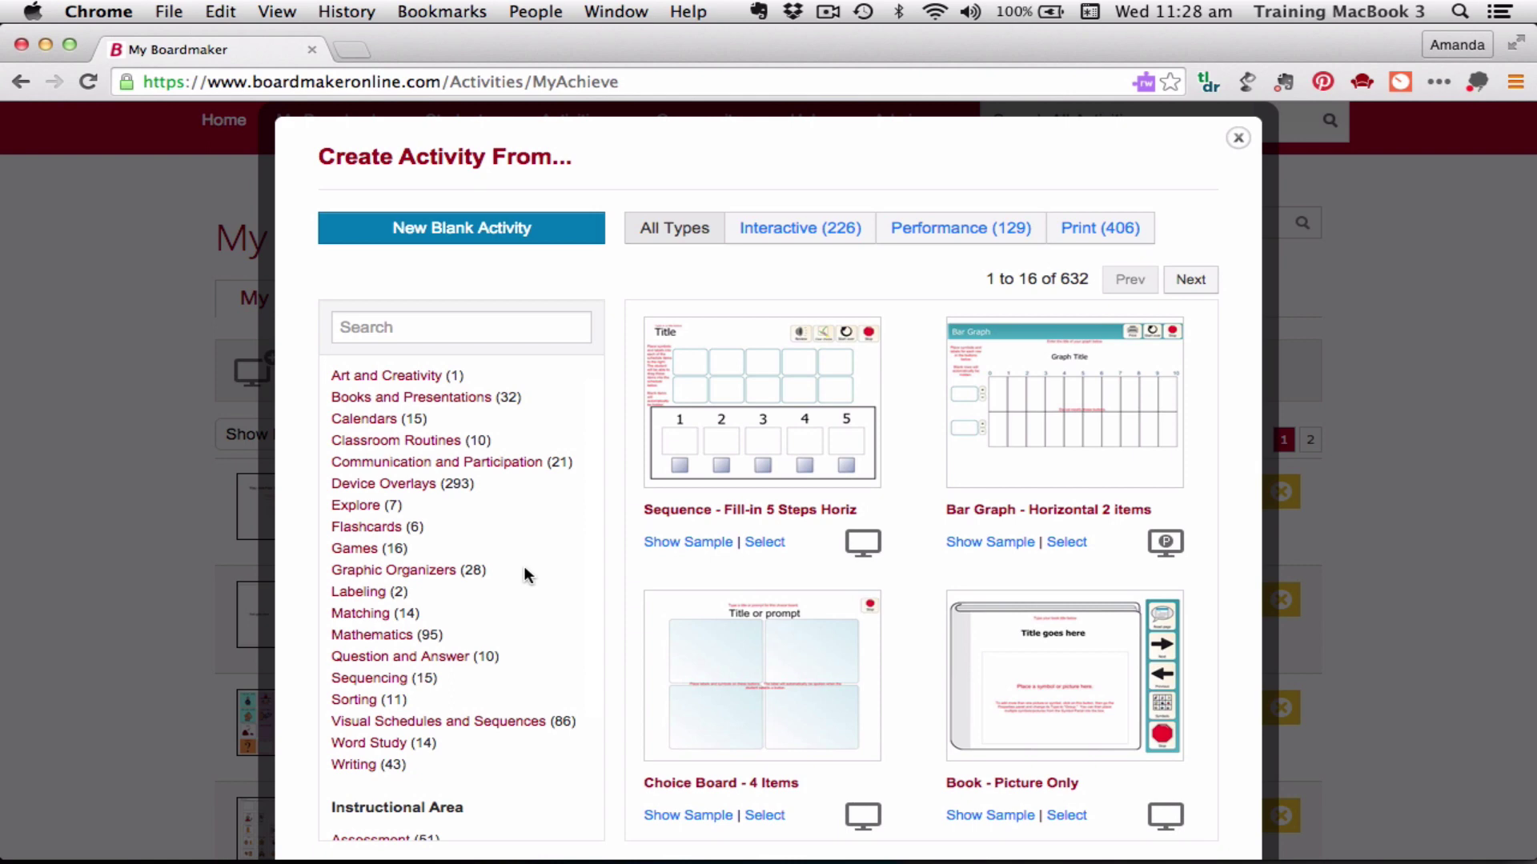
scroll(524, 565, down, 1)
scroll(523, 565, up, 2)
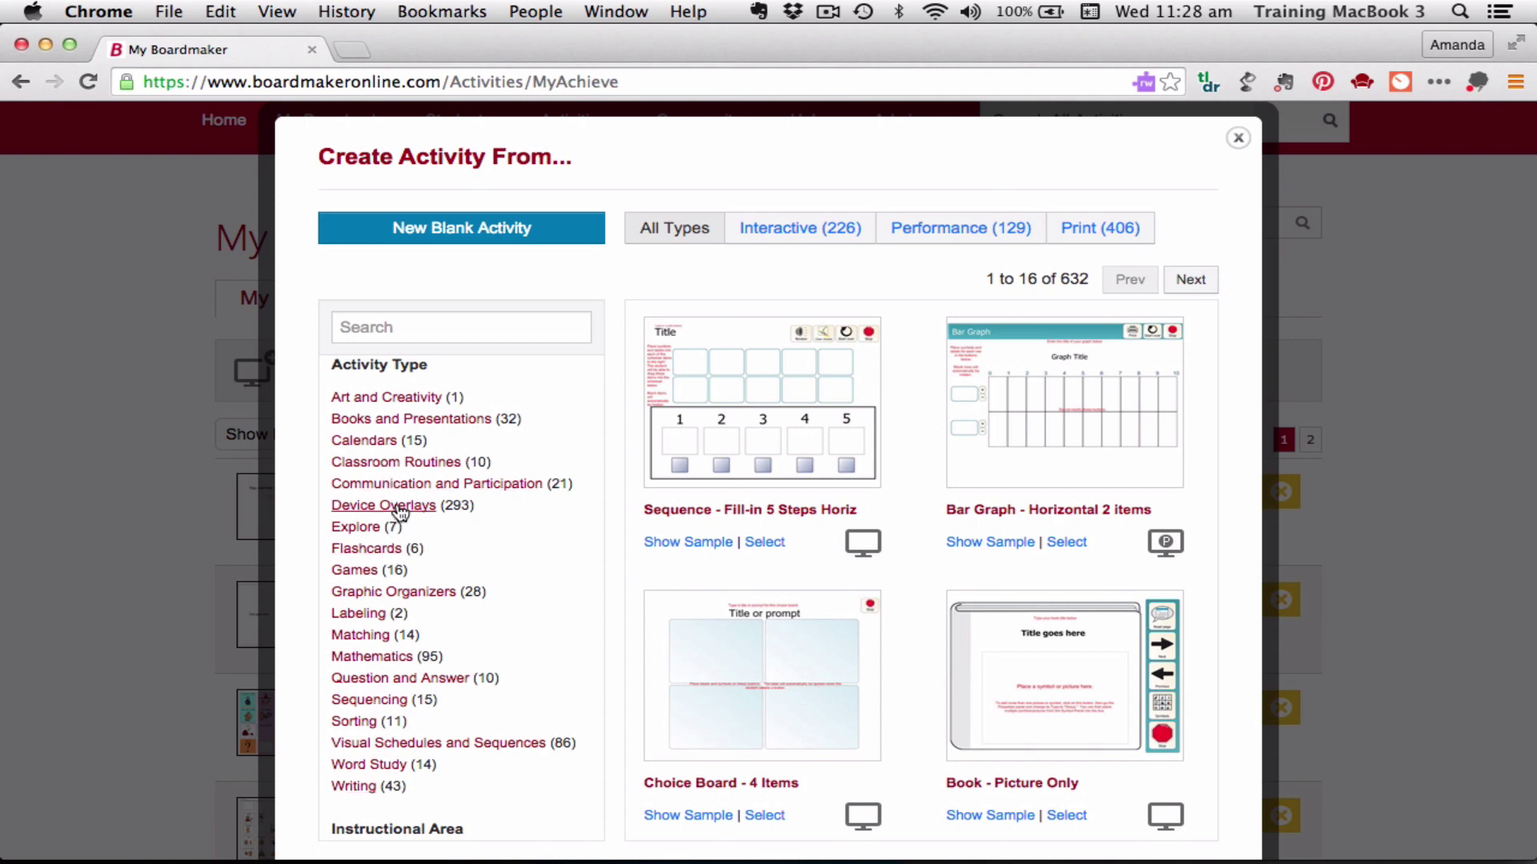
scroll(495, 569, down, 3)
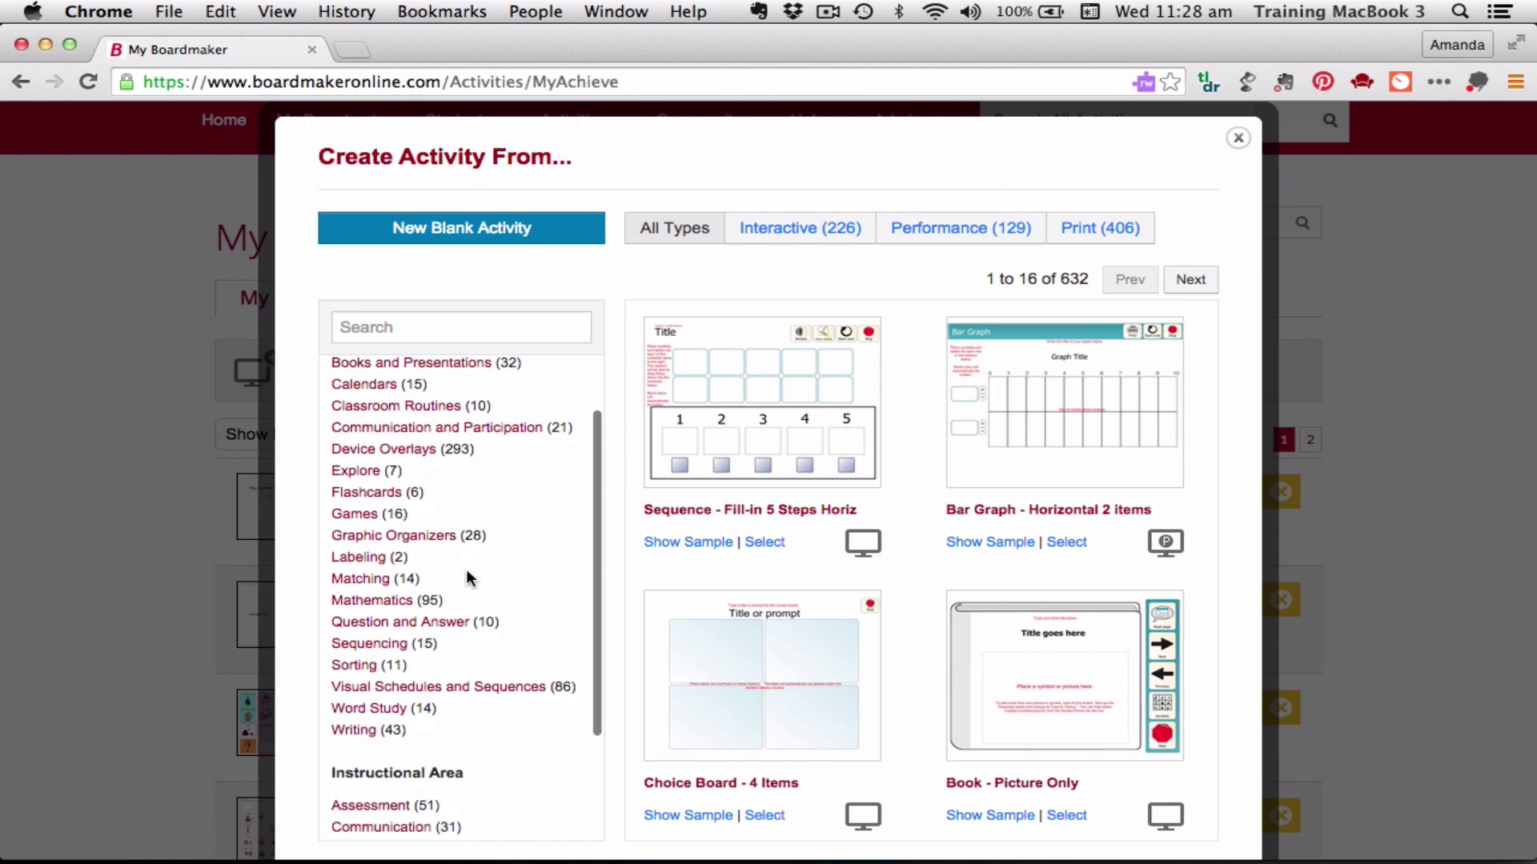
scroll(444, 502, up, 1)
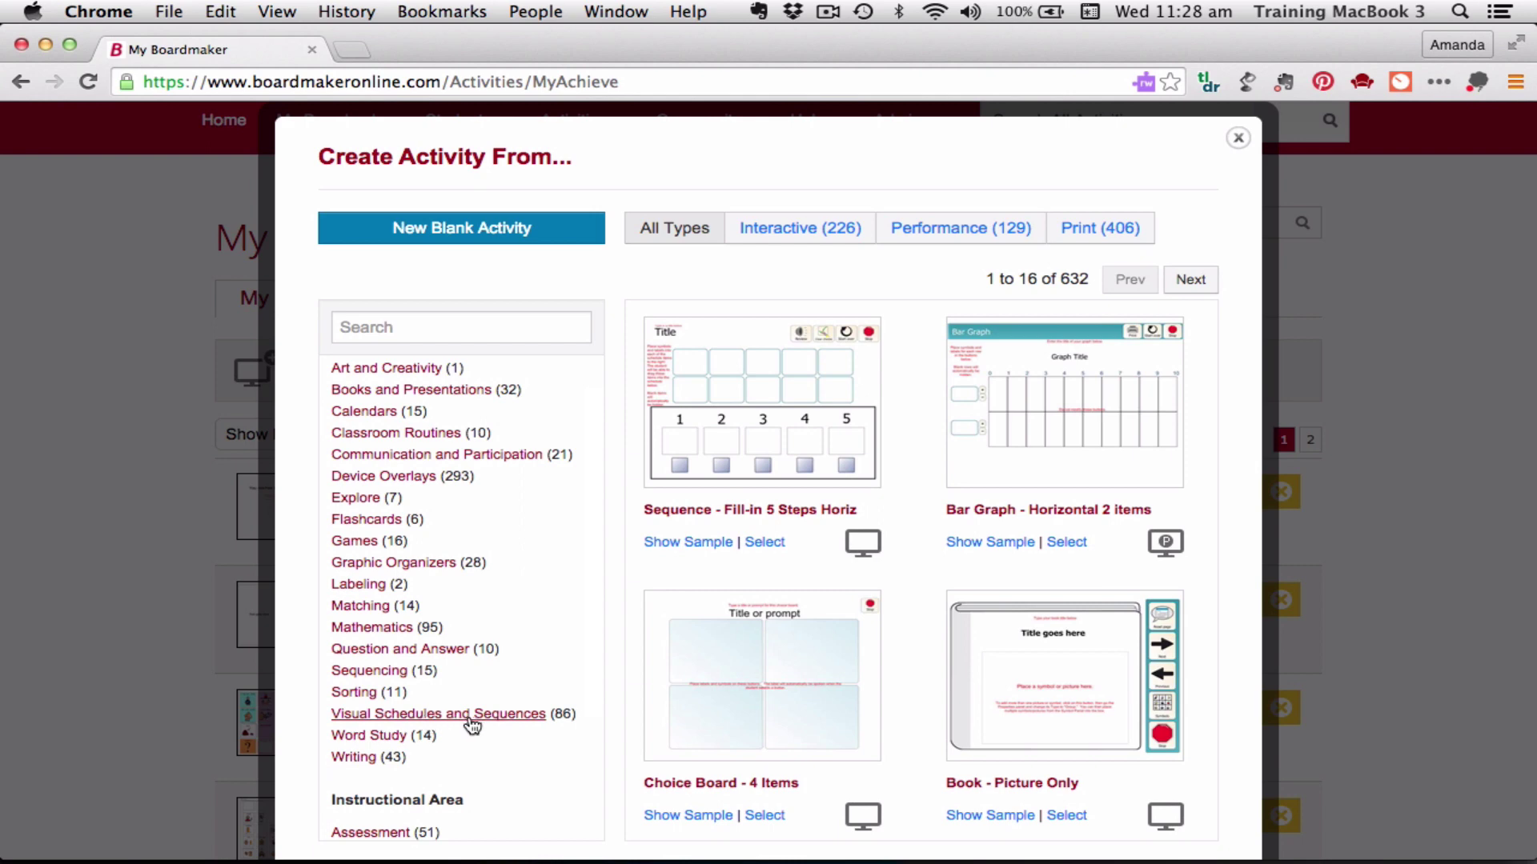
scroll(498, 682, down, 1)
scroll(498, 682, up, 3)
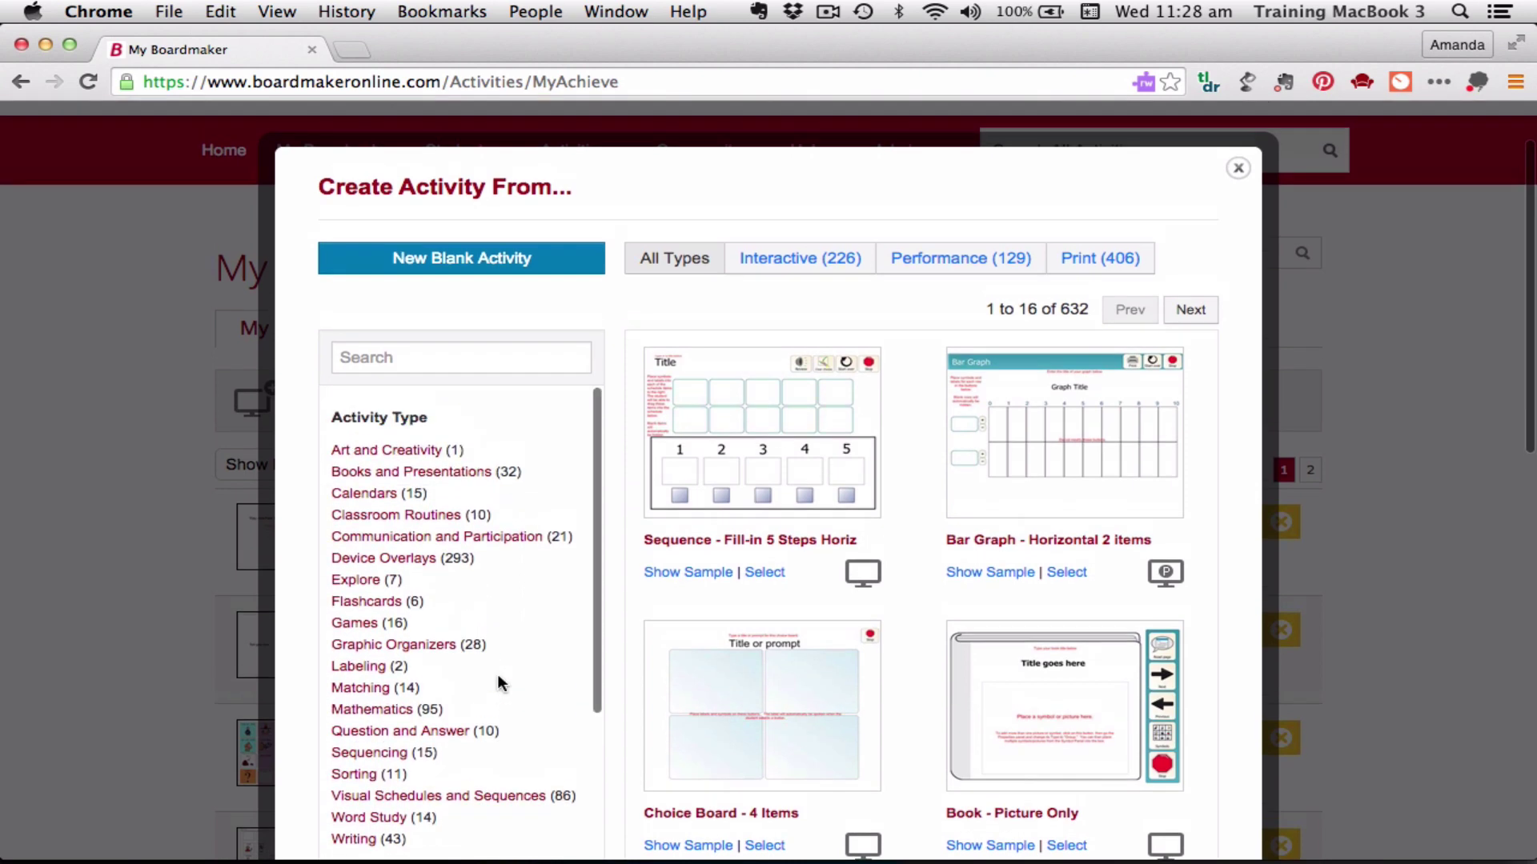
- Show the Books and Presentations templates, switch to the Sorting category and browse its templates
click(439, 474)
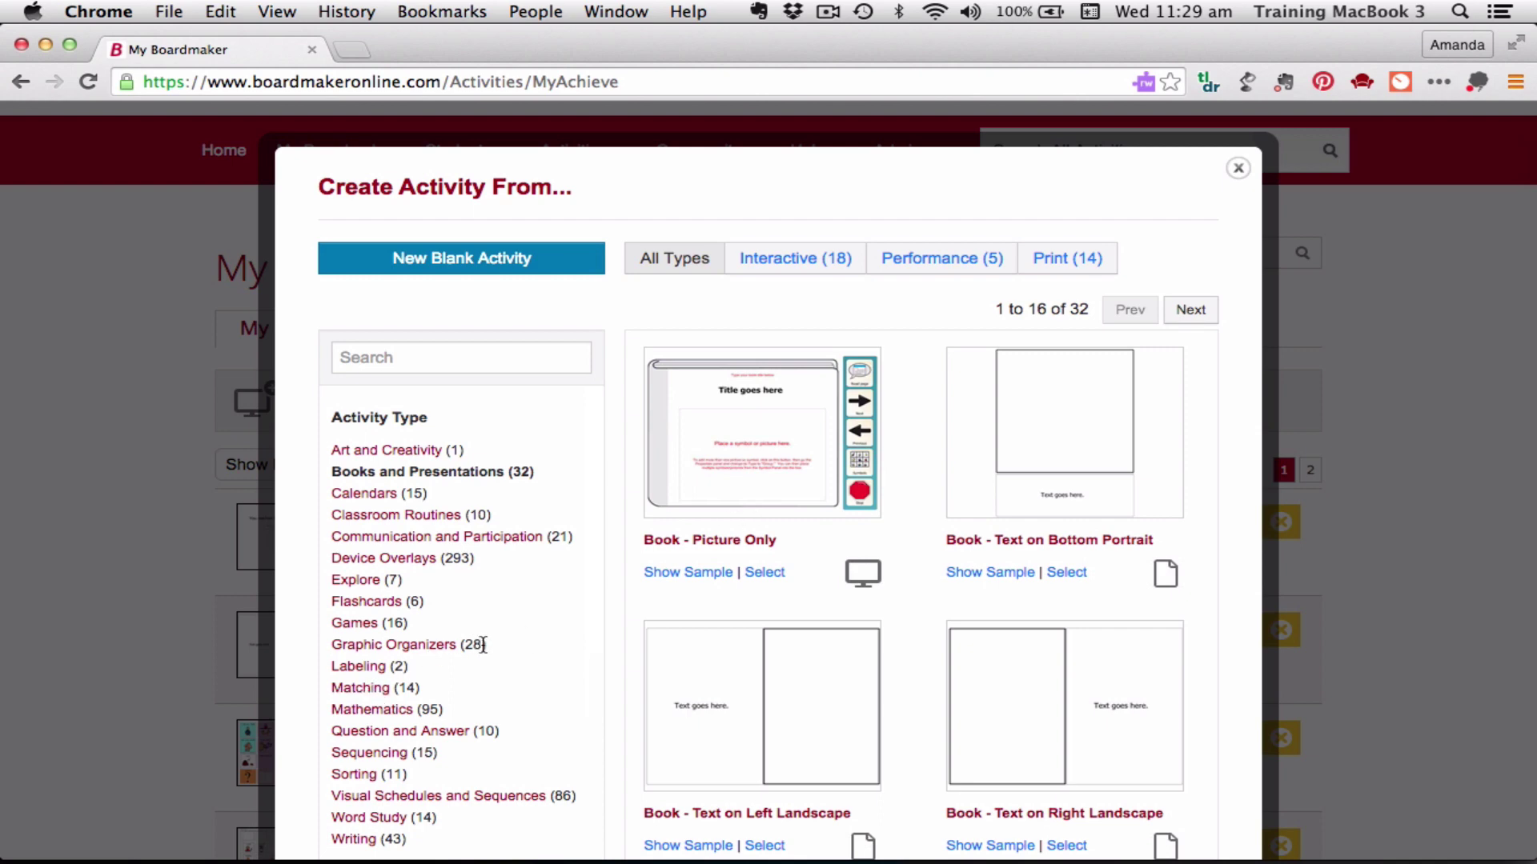
scroll(504, 687, down, 5)
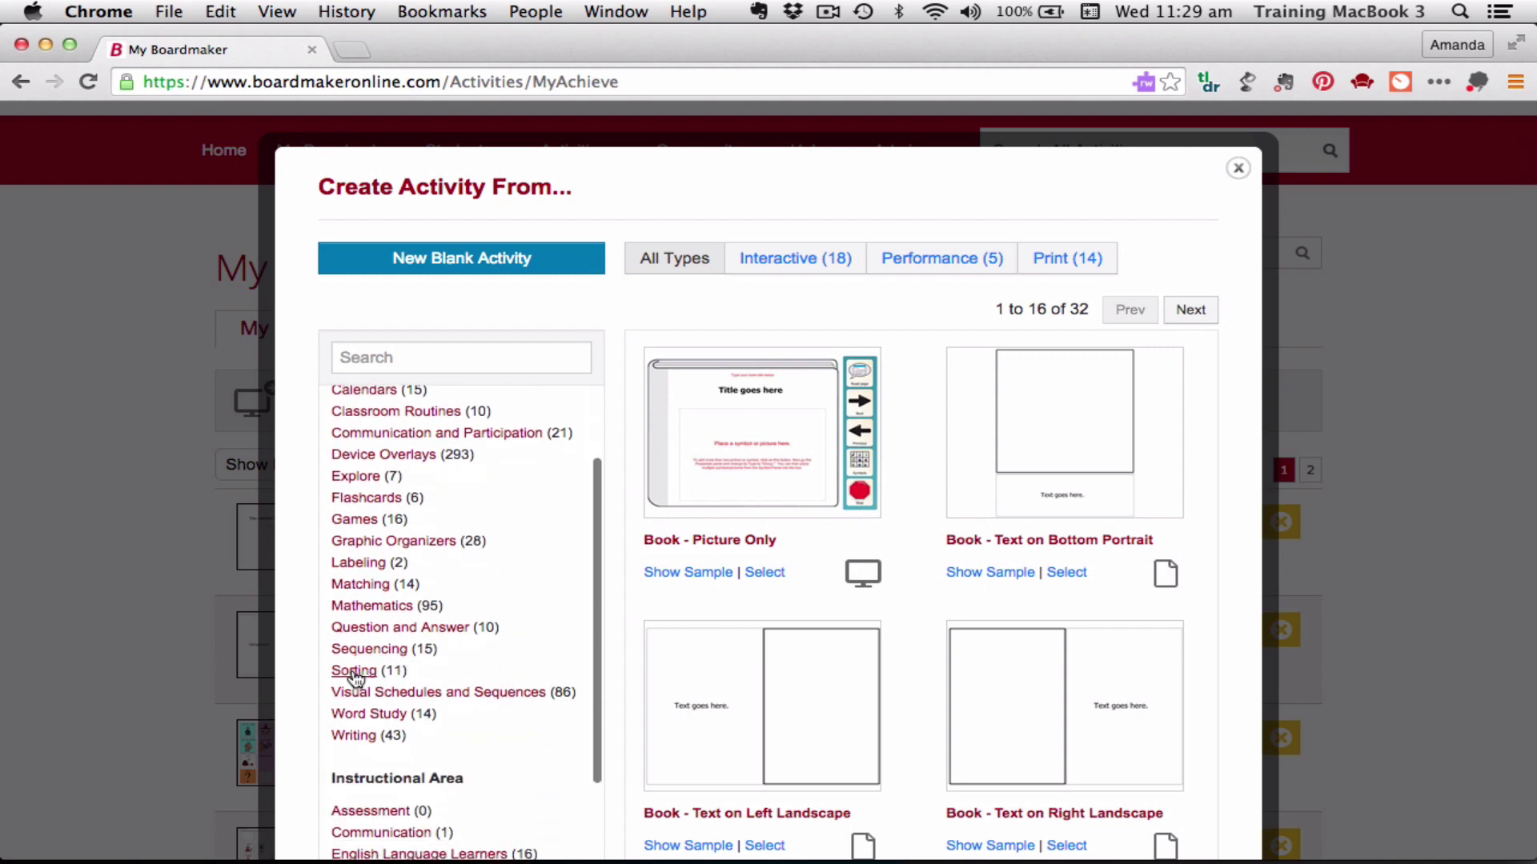
click(354, 672)
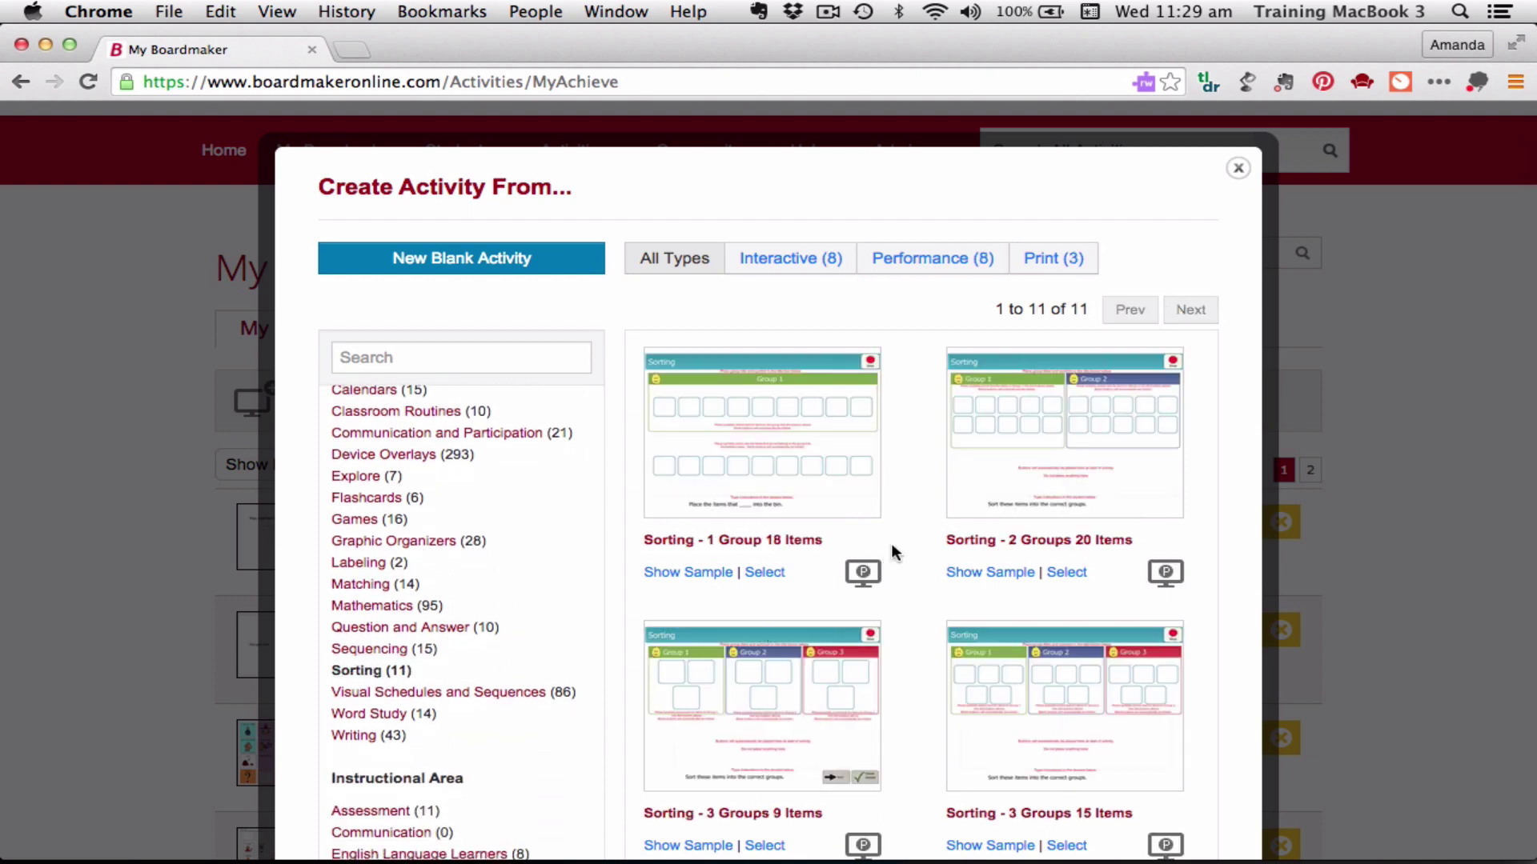
scroll(893, 548, down, 3)
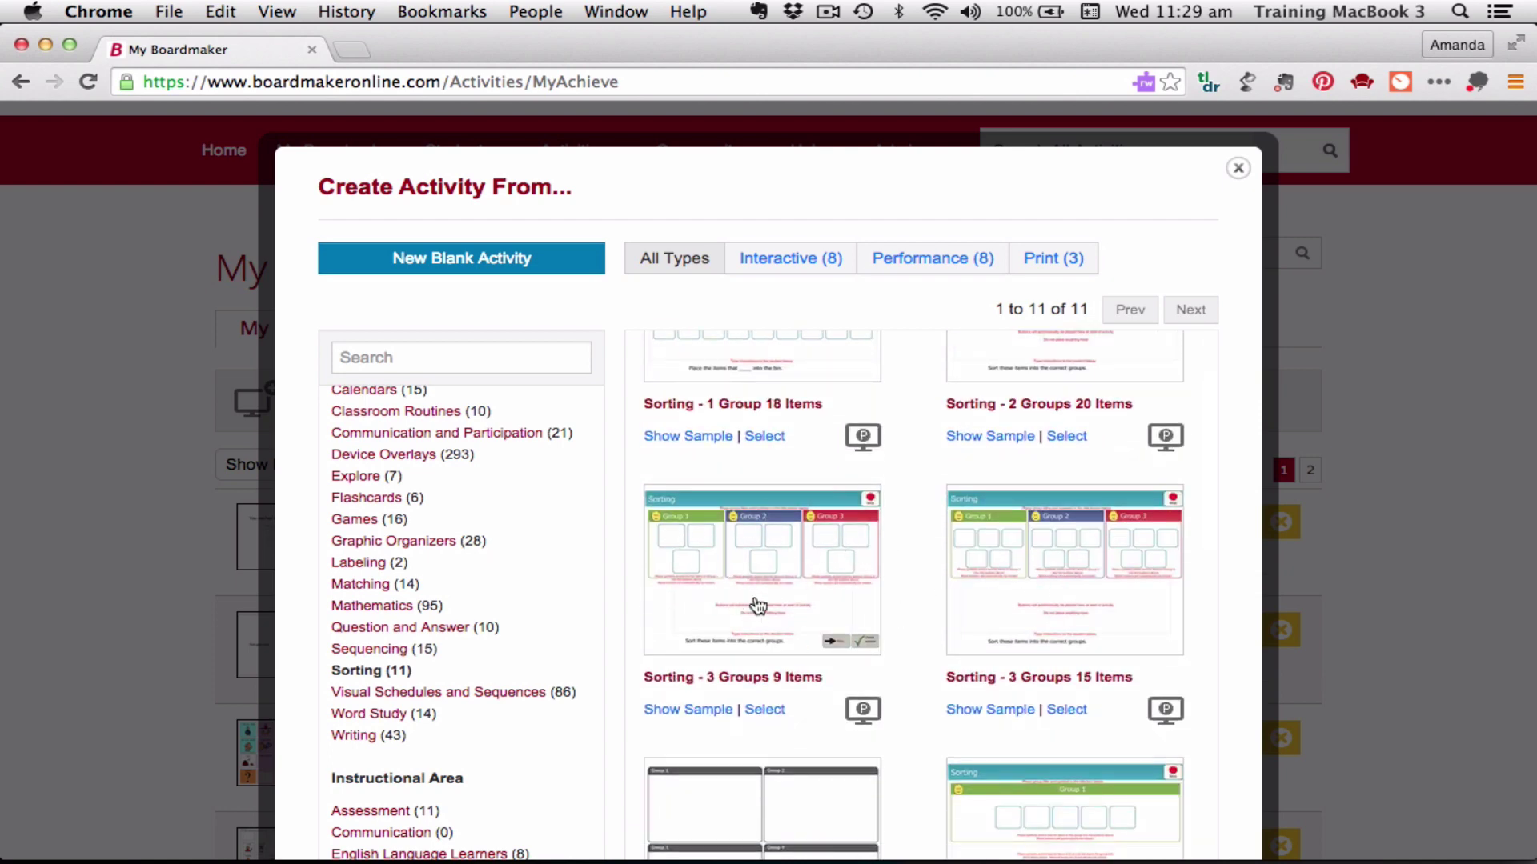
scroll(756, 603, down, 5)
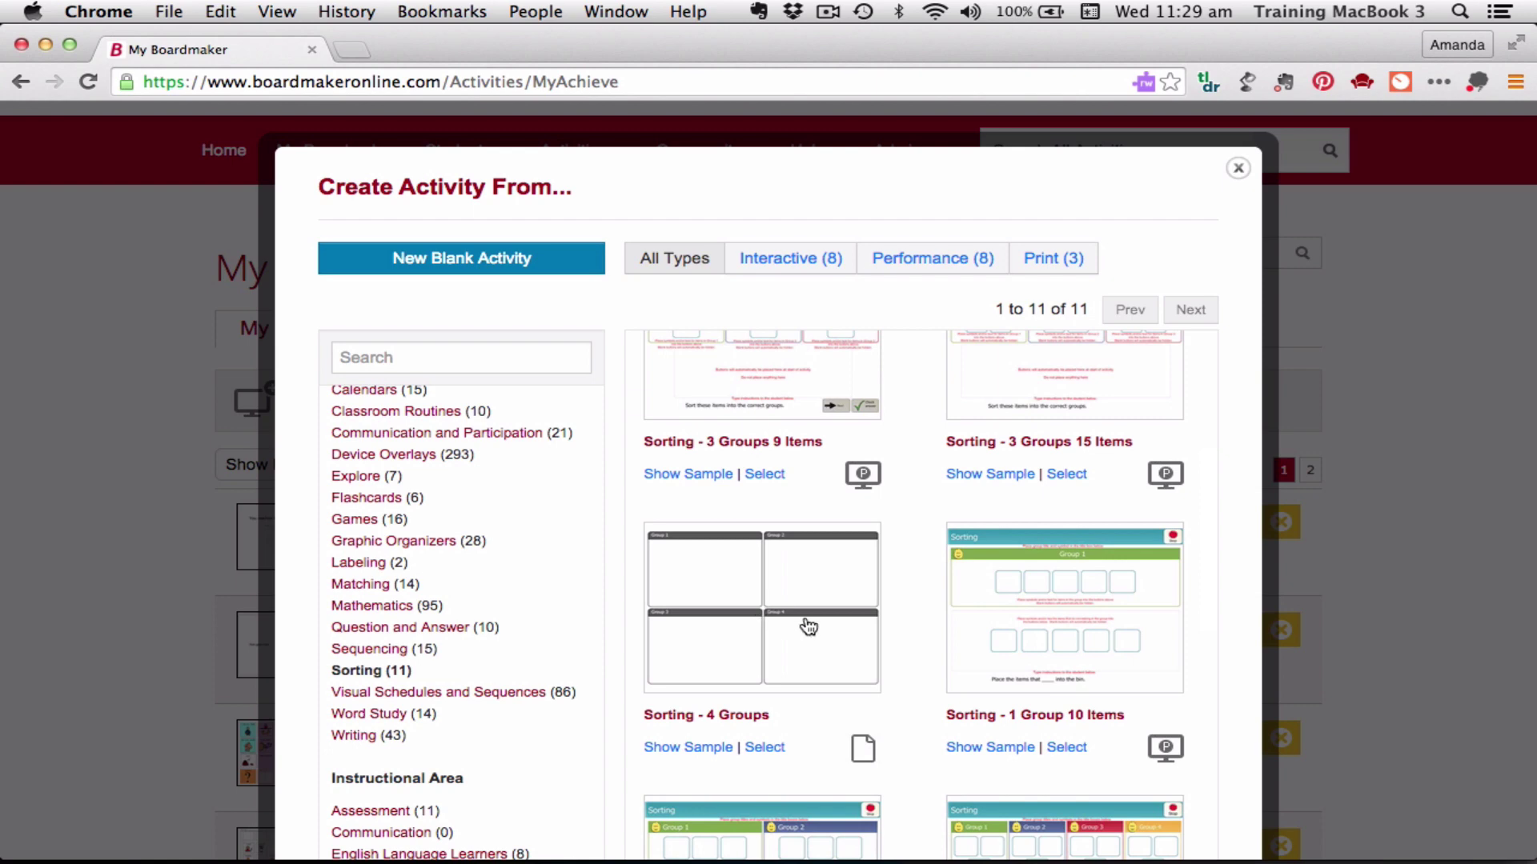
scroll(745, 628, down, 6)
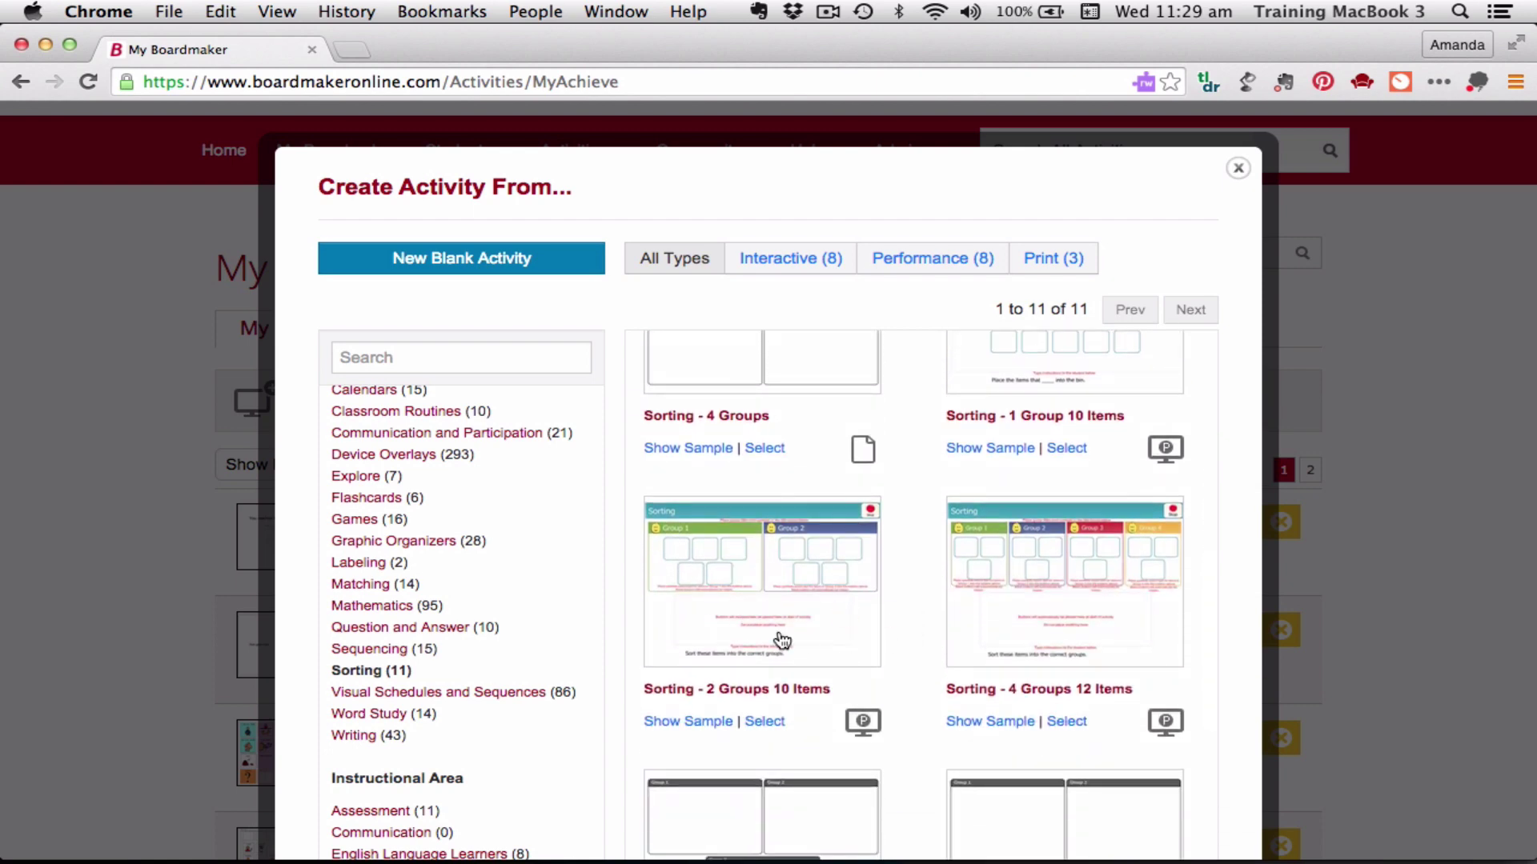
scroll(782, 640, down, 5)
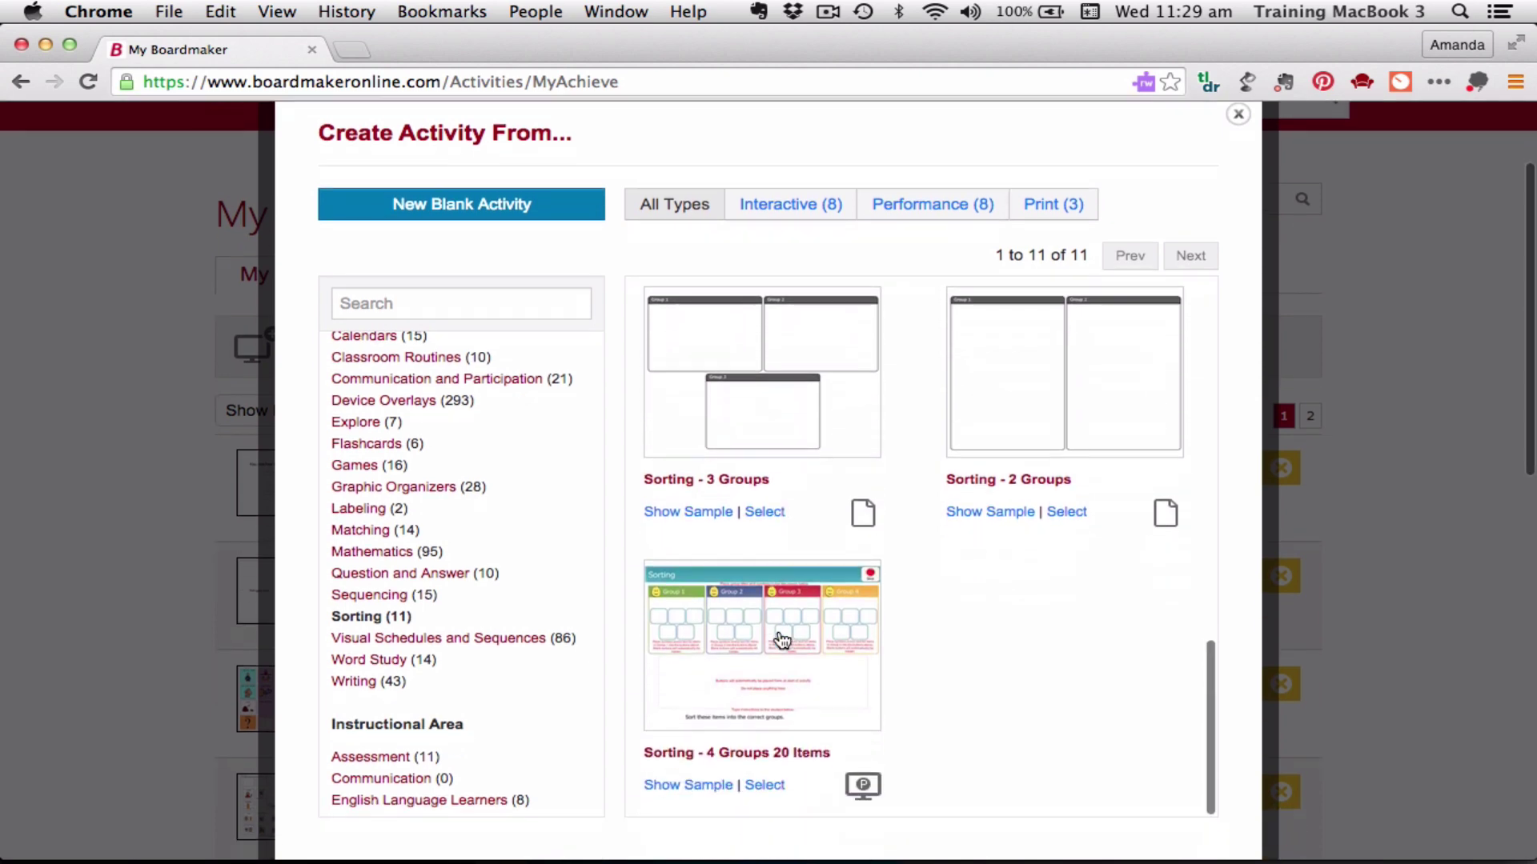
scroll(1067, 405, up, 12)
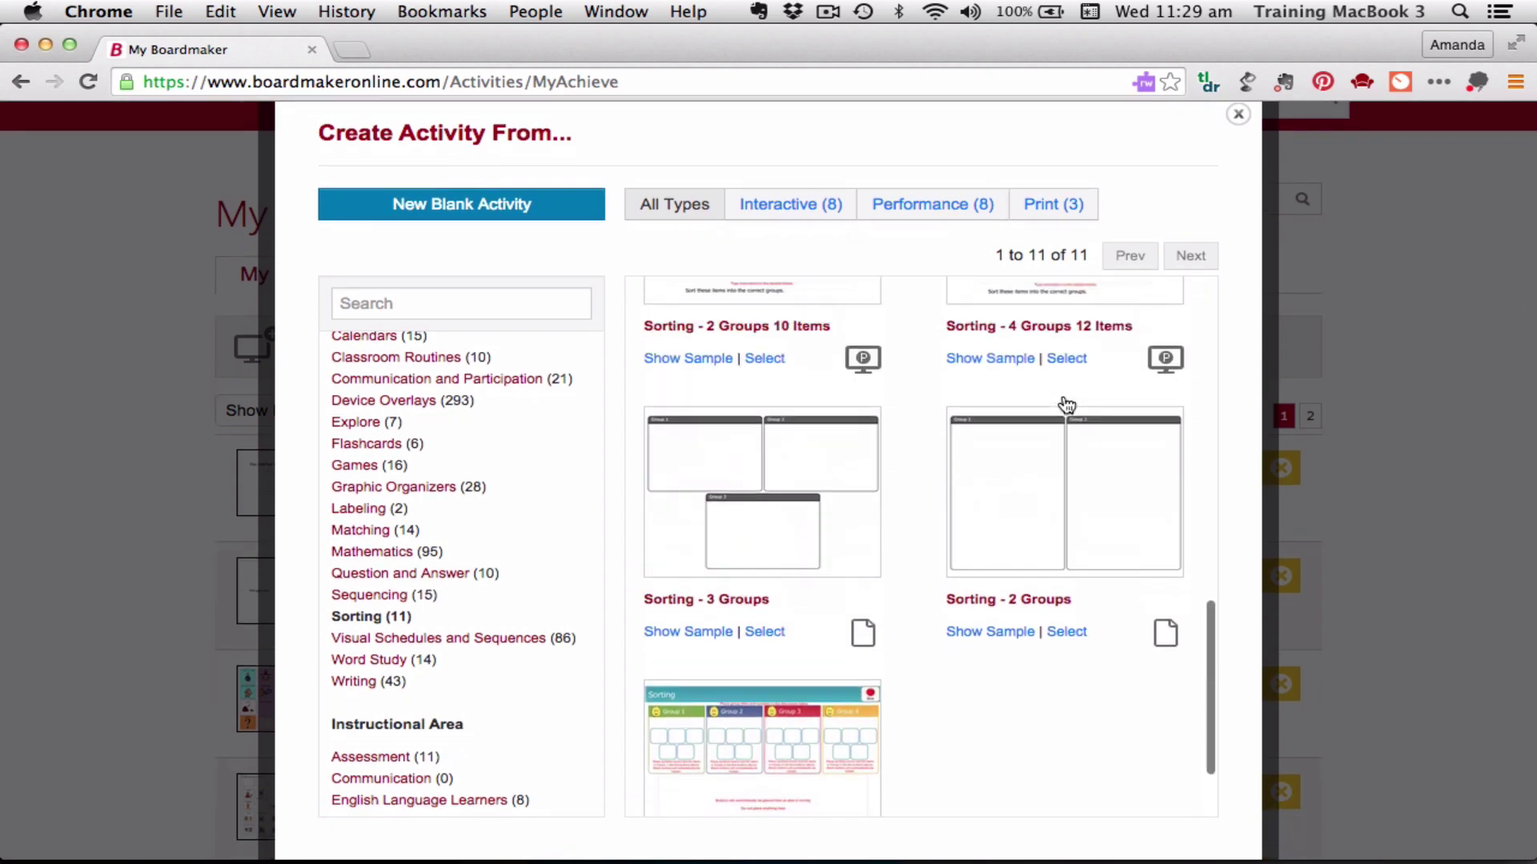
scroll(1067, 406, down, 3)
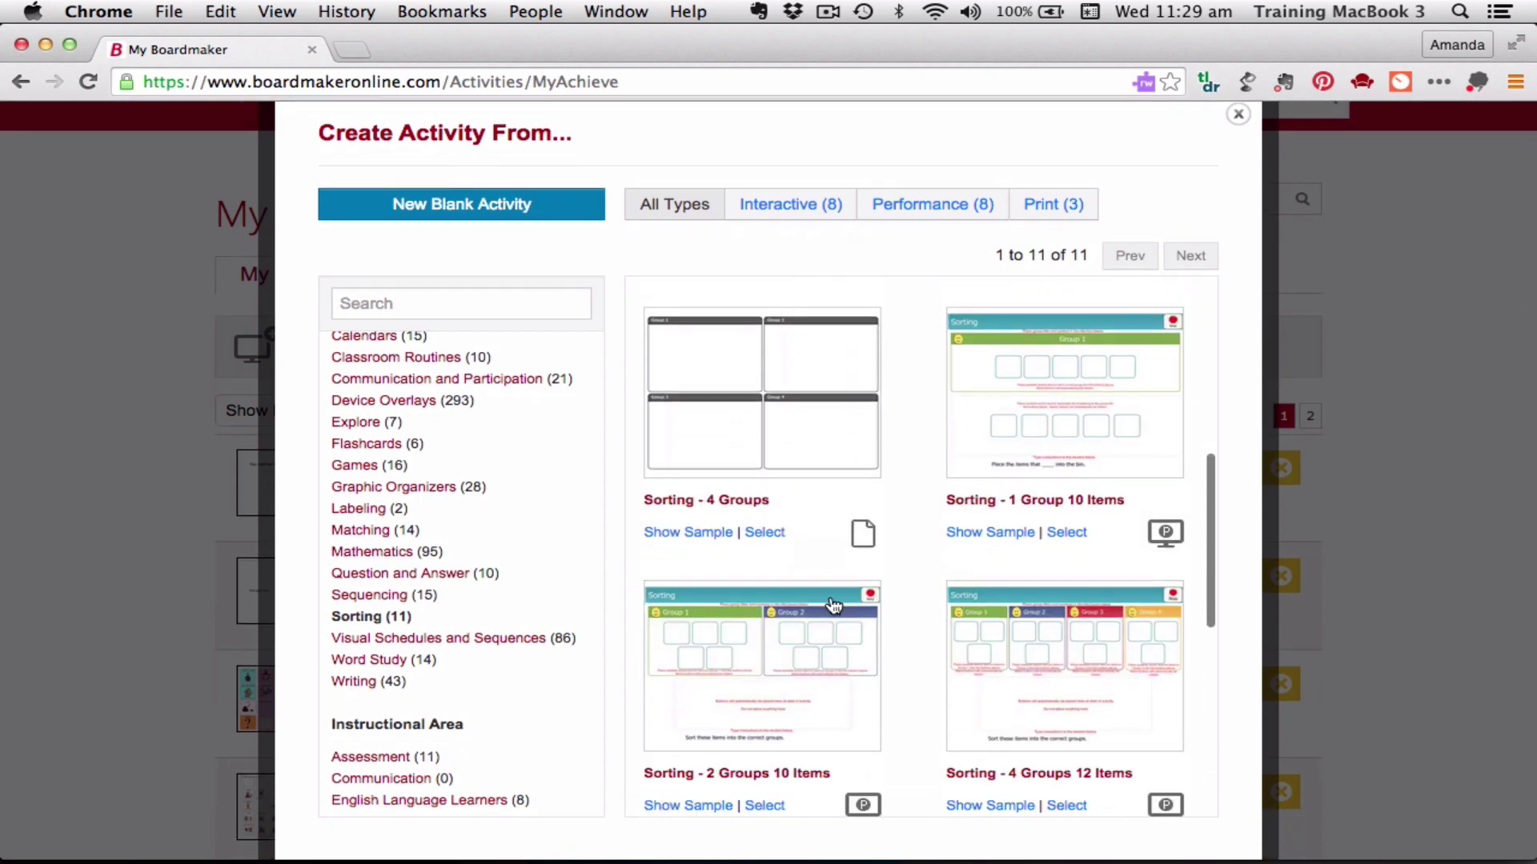
- Create an activity from the Sorting - 2 Groups 10 Items template and expand the editor window to full screen
click(765, 698)
click(608, 488)
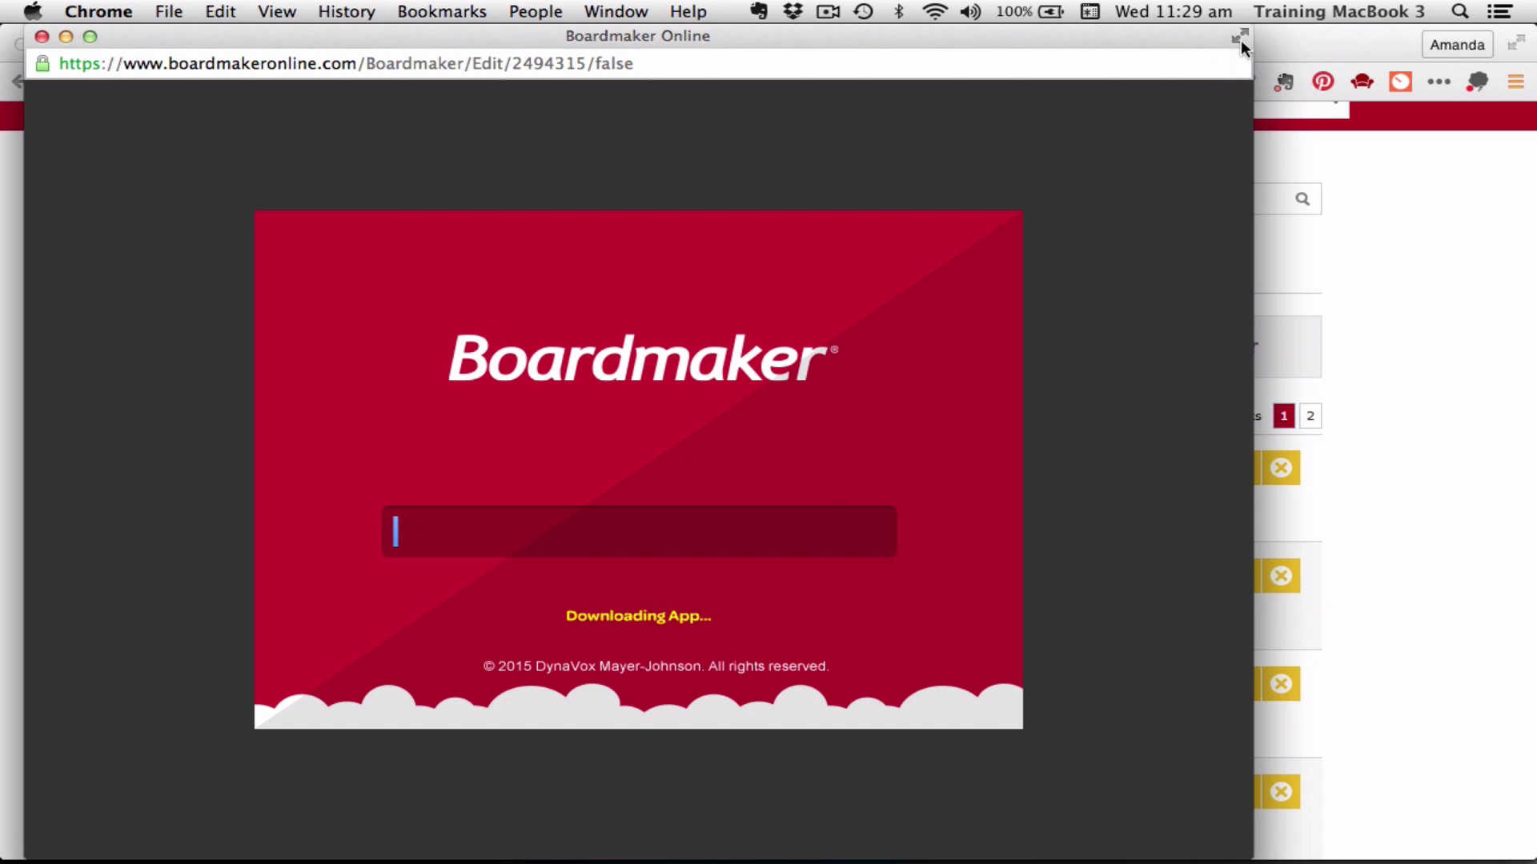
click(1239, 37)
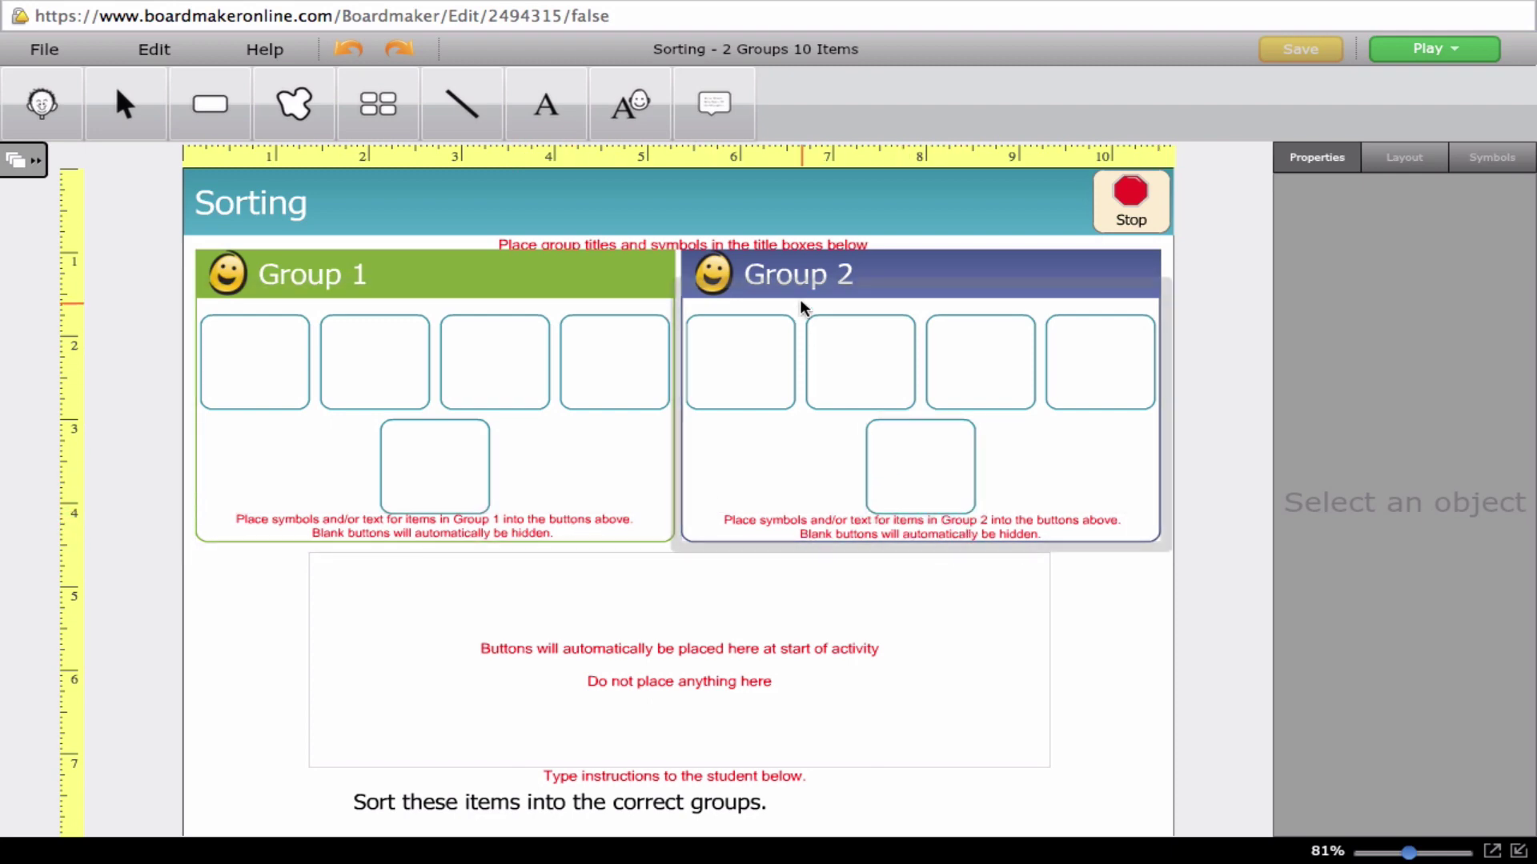
- Replace the title text of Group 1 with "Healthy Food"
click(370, 278)
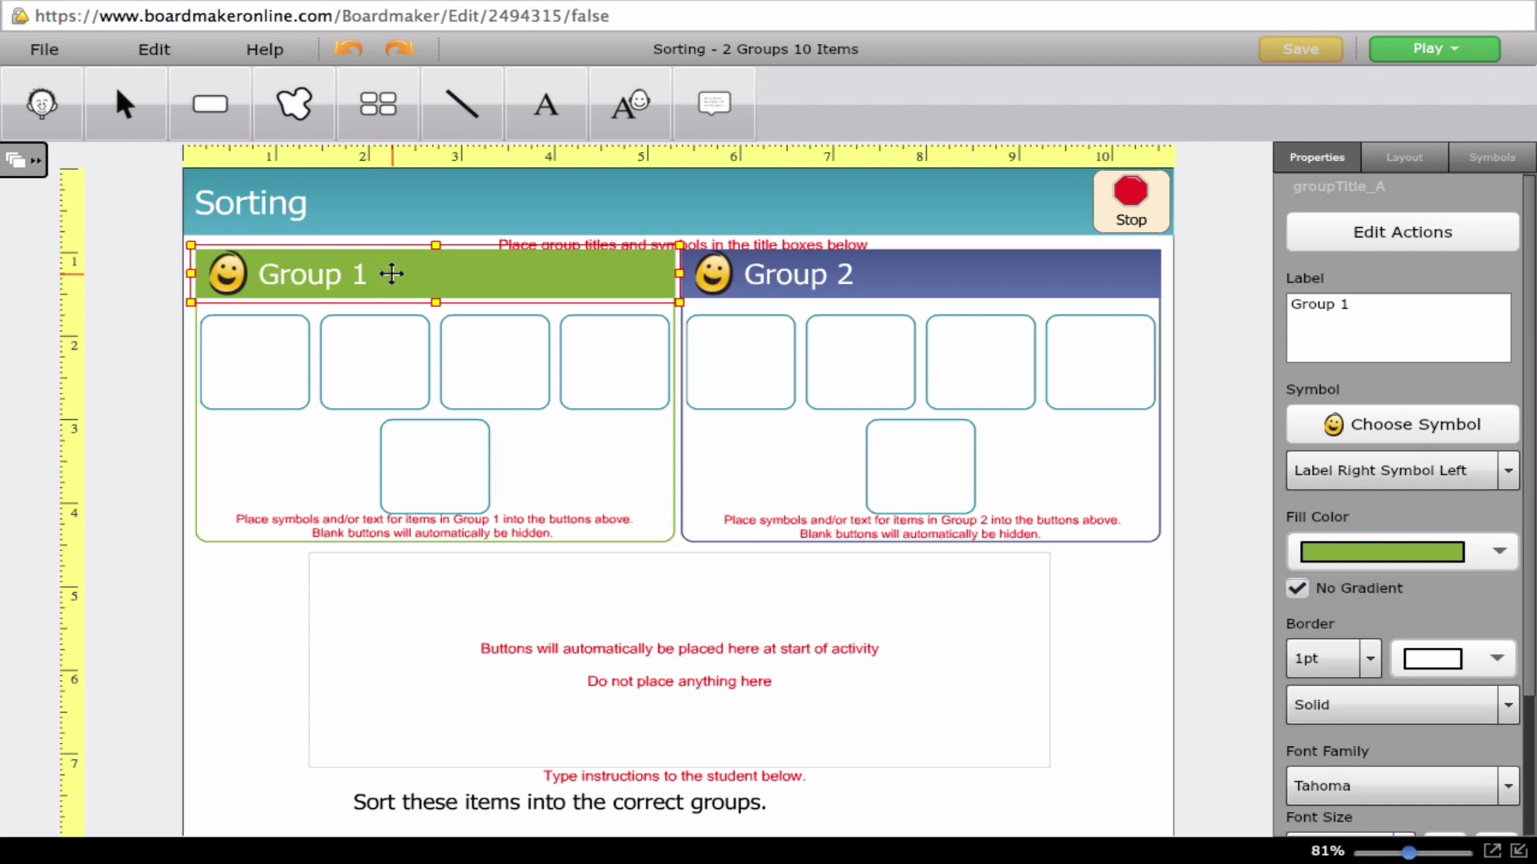
double_click(364, 277)
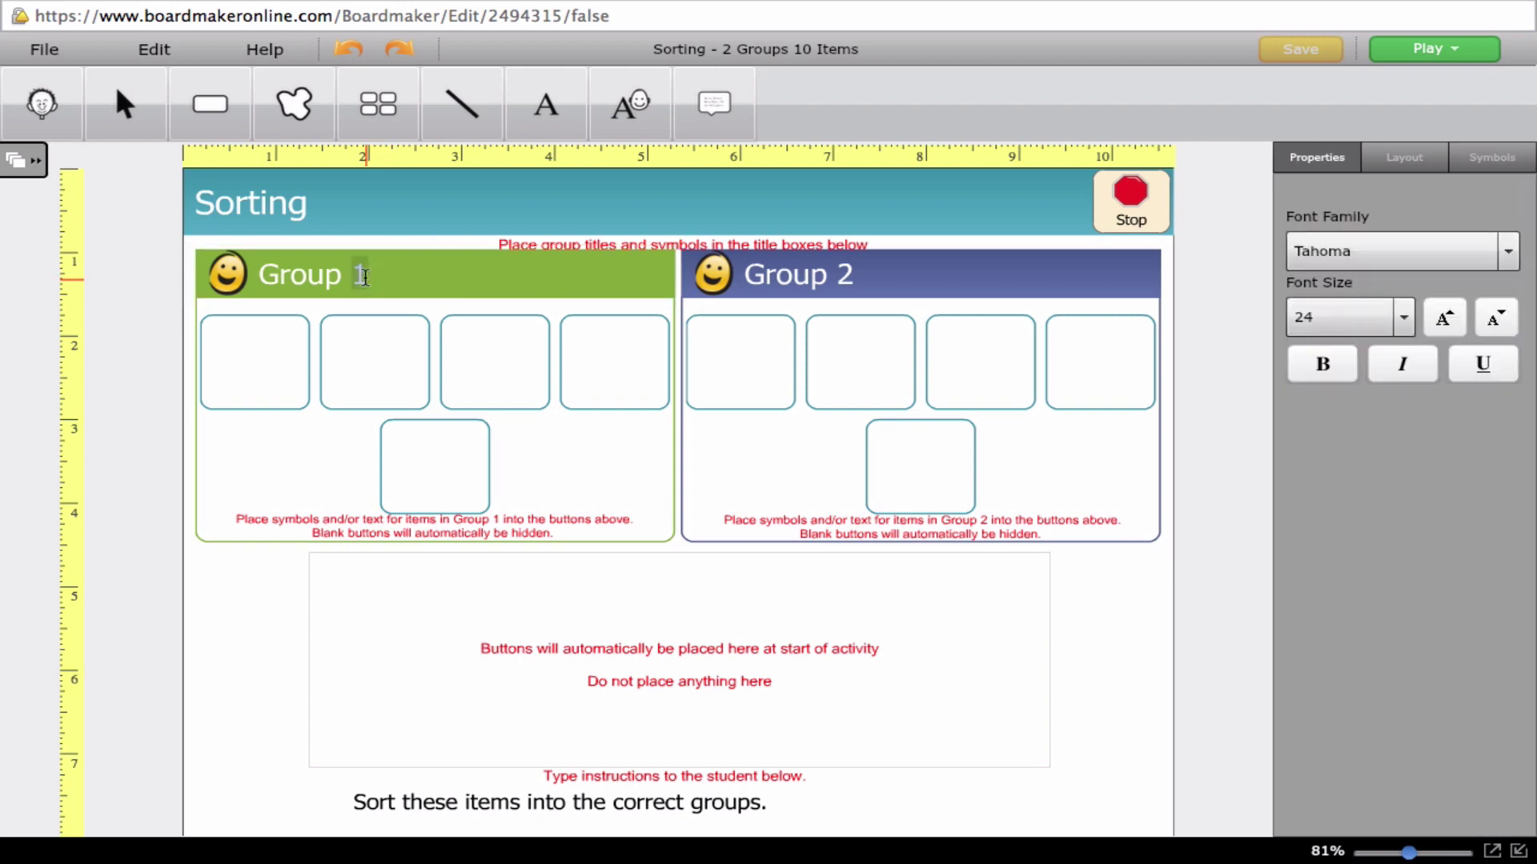
key(BackSpace)
key(BackSpace)
key(BackSpace)
key(BackSpace)
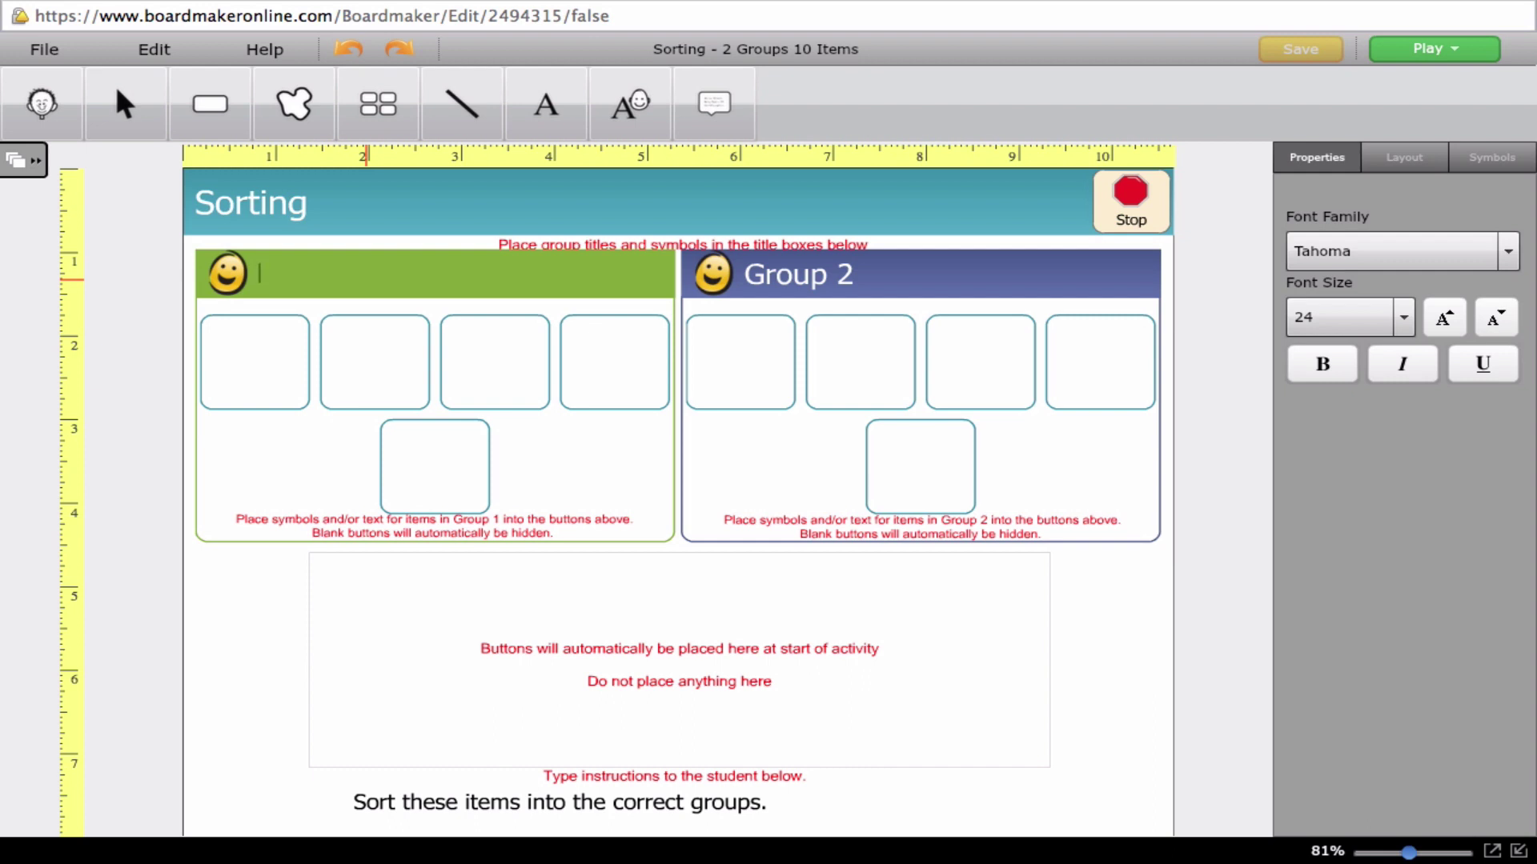
text(Healthy Food)
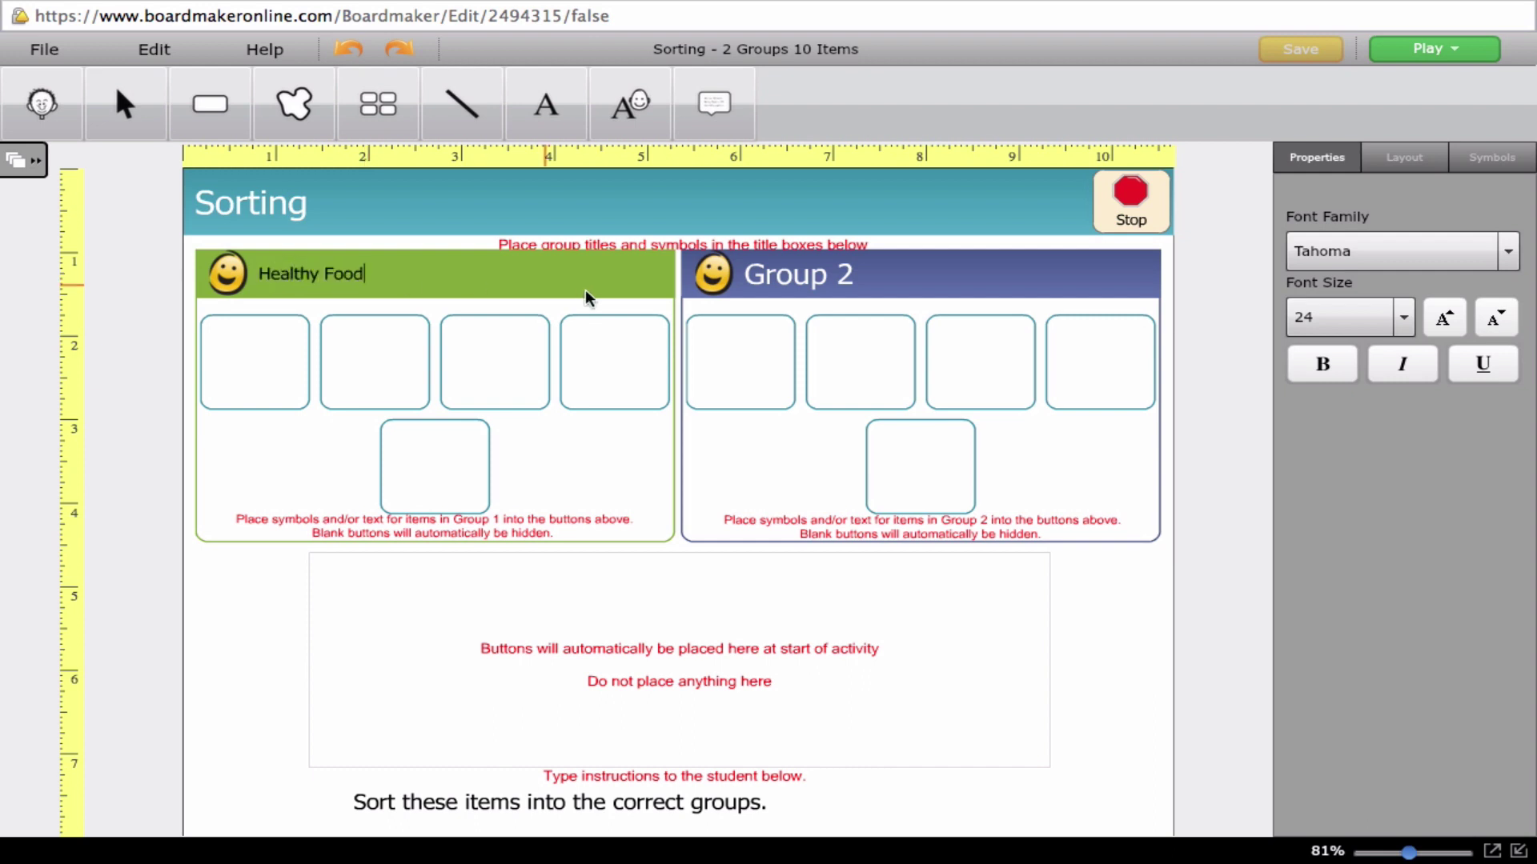
- Replace the title text of Group 2 with "Unhealthy food"
click(798, 282)
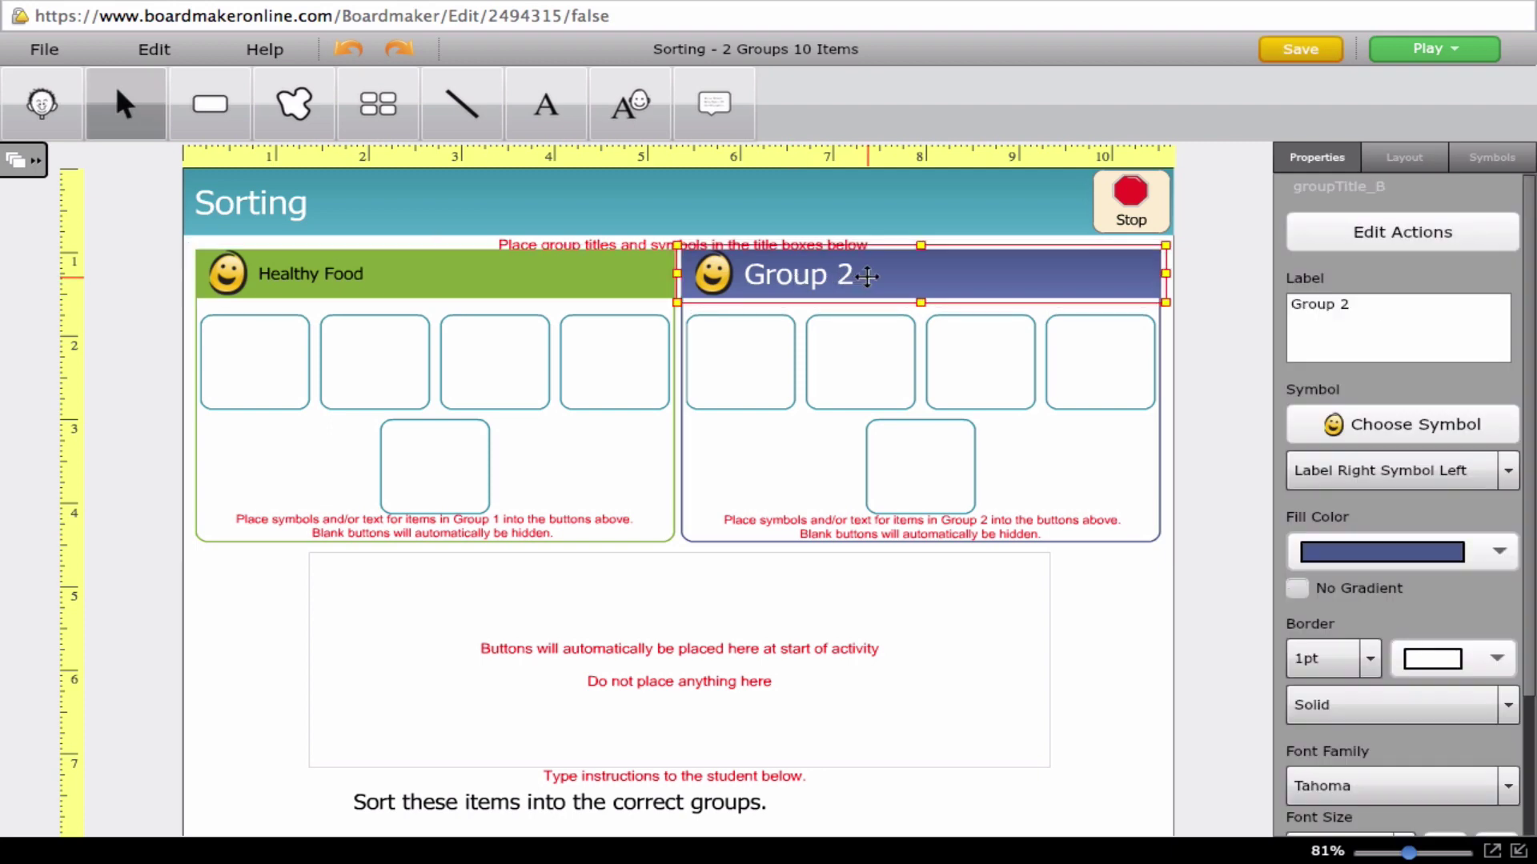
click(847, 276)
click(859, 281)
drag(854, 279, 725, 286)
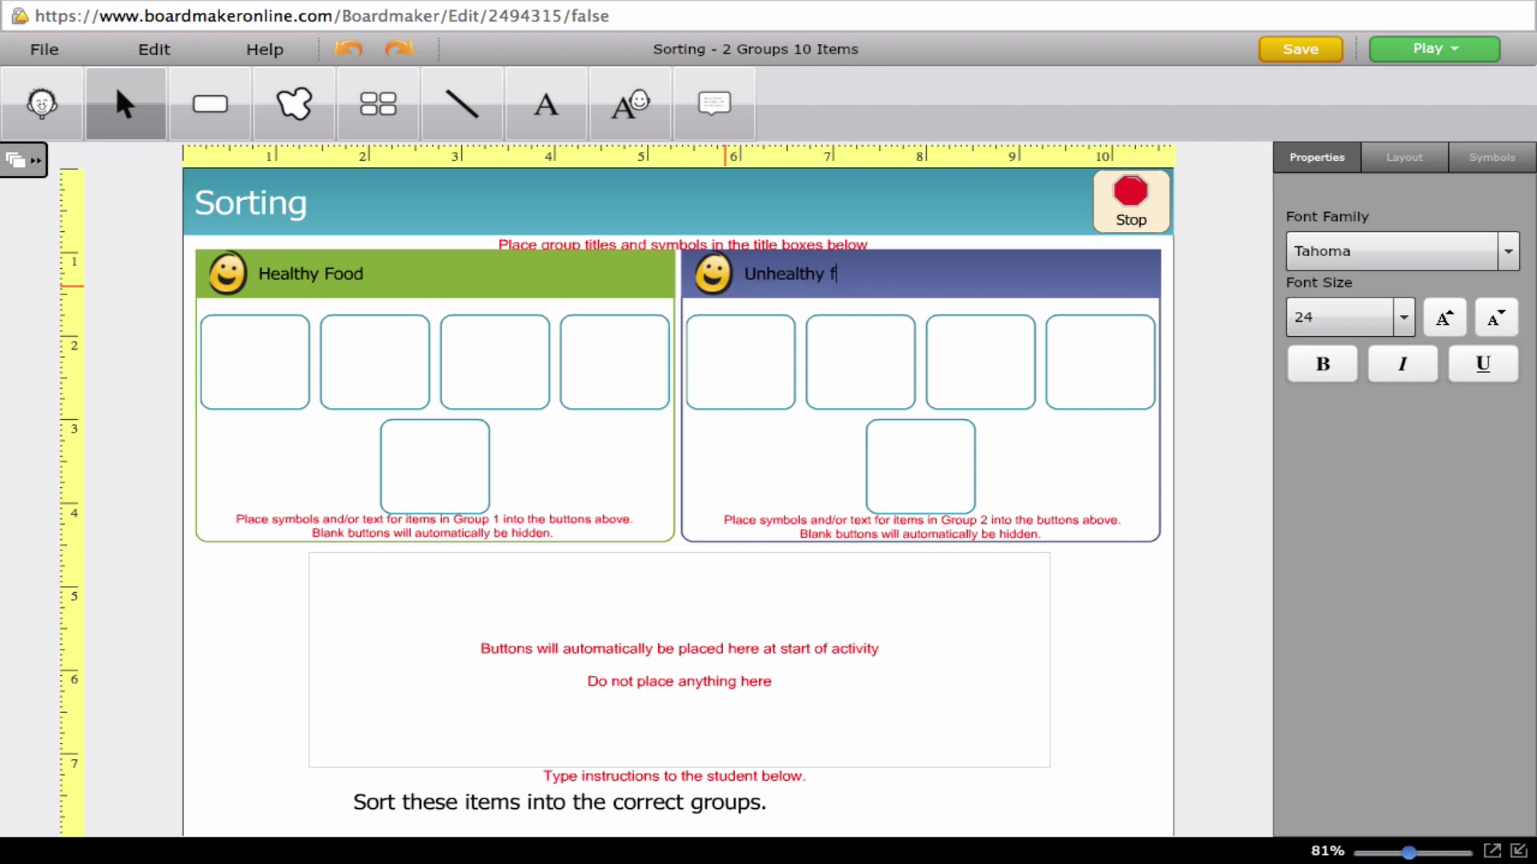
click(367, 281)
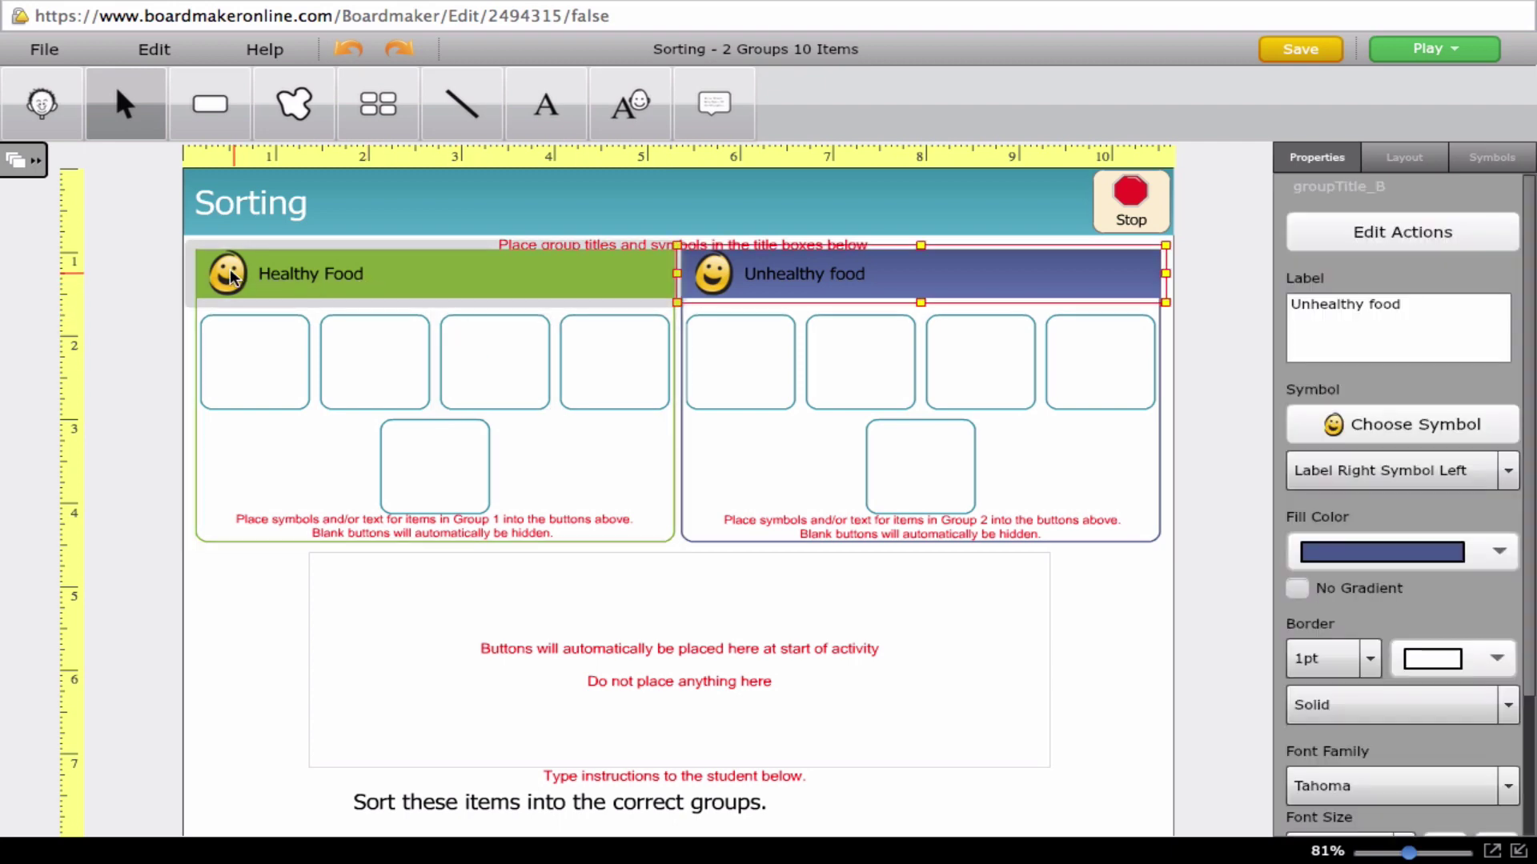
- Search the symbols for "healthy" and give the Healthy Food title the exercising-figure symbol with broccoli, apple and banana
click(231, 273)
click(1373, 427)
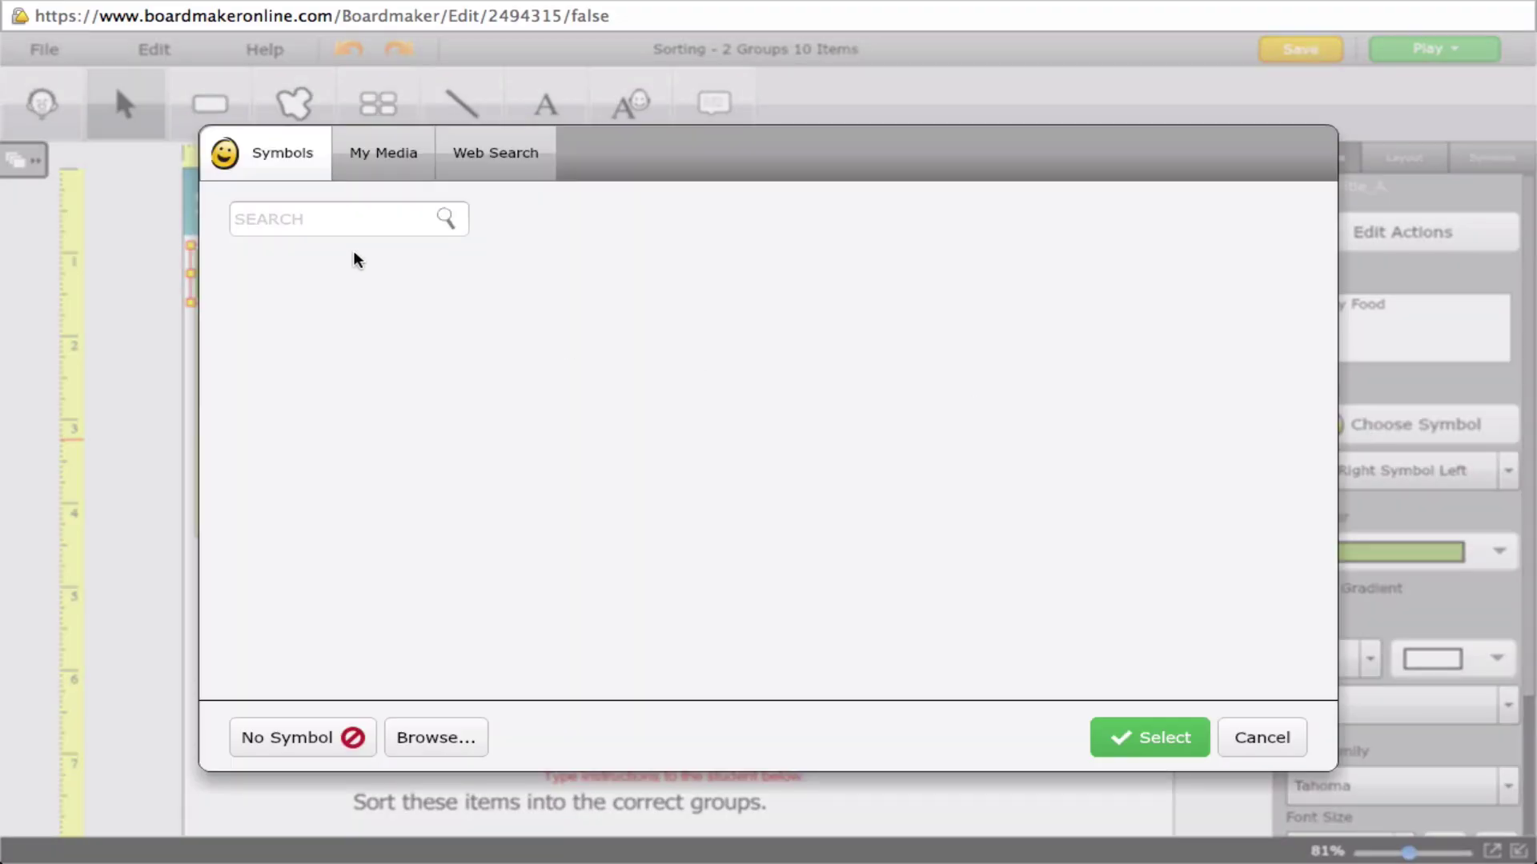
click(326, 212)
text(health)
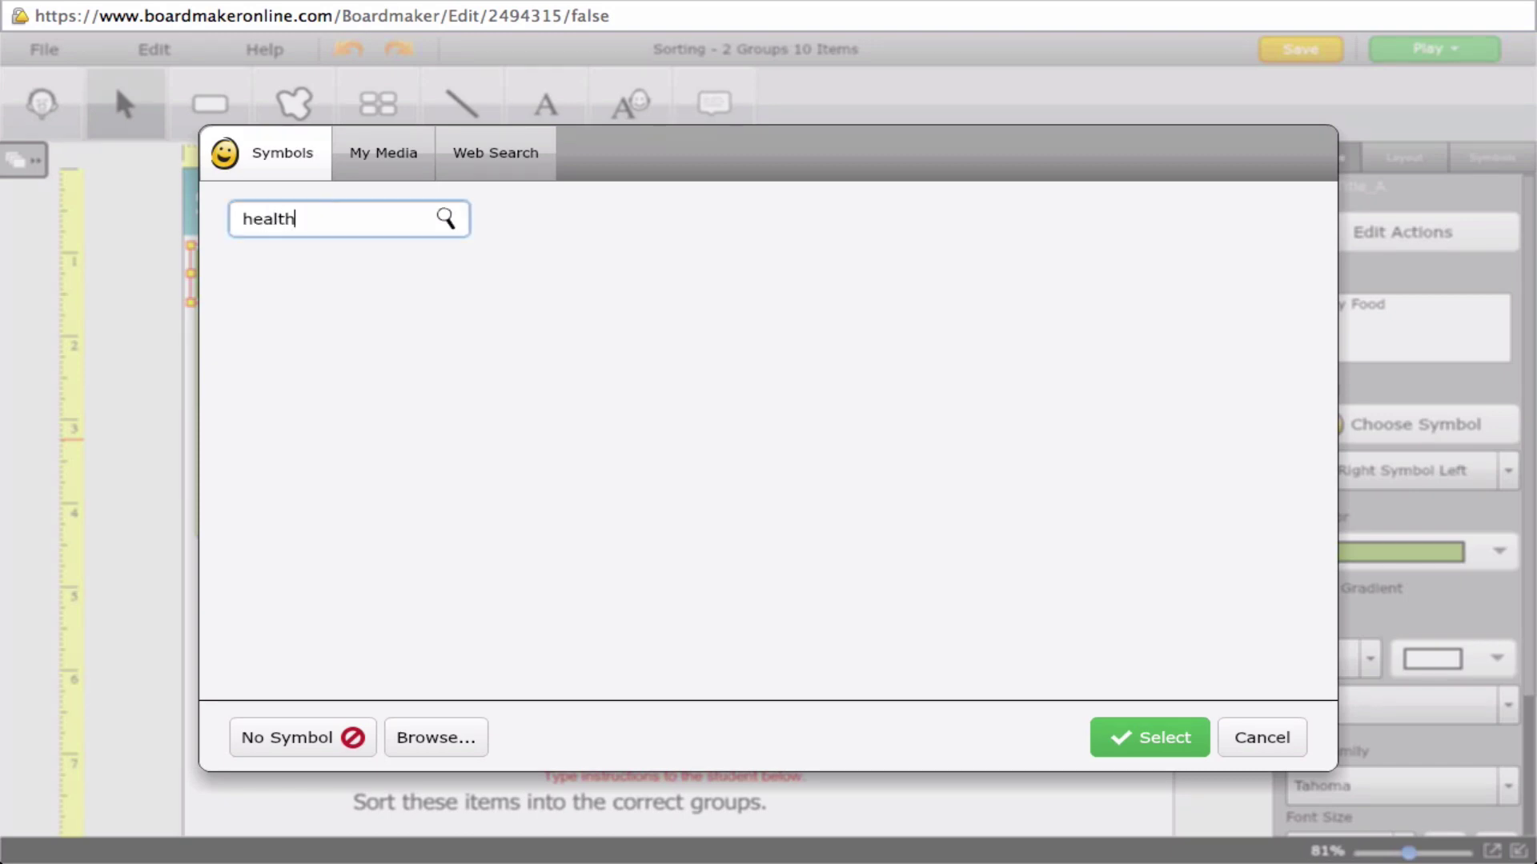
text(y)
key(Return)
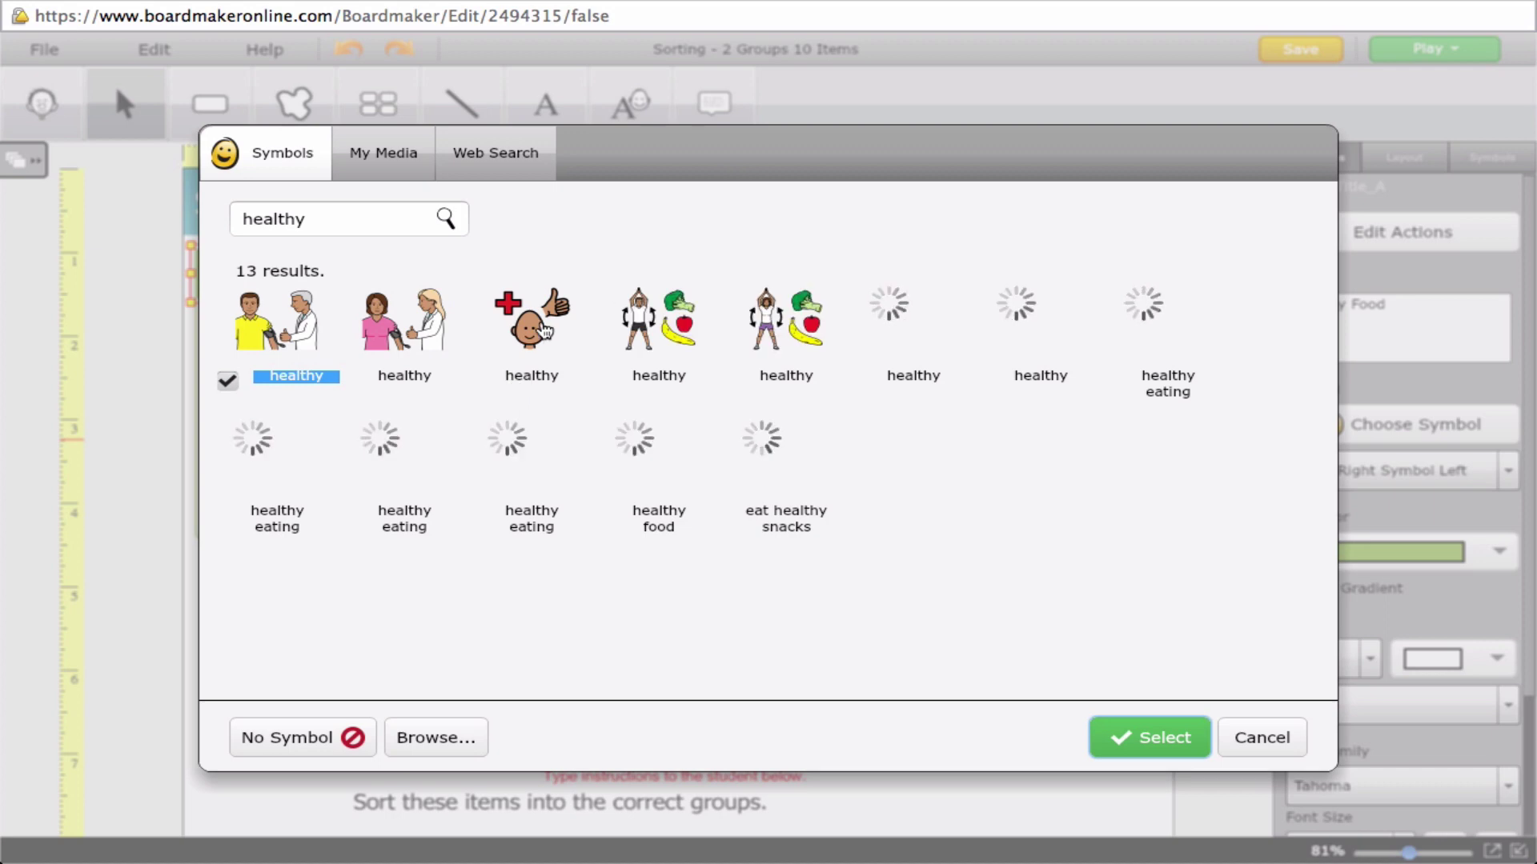
click(659, 320)
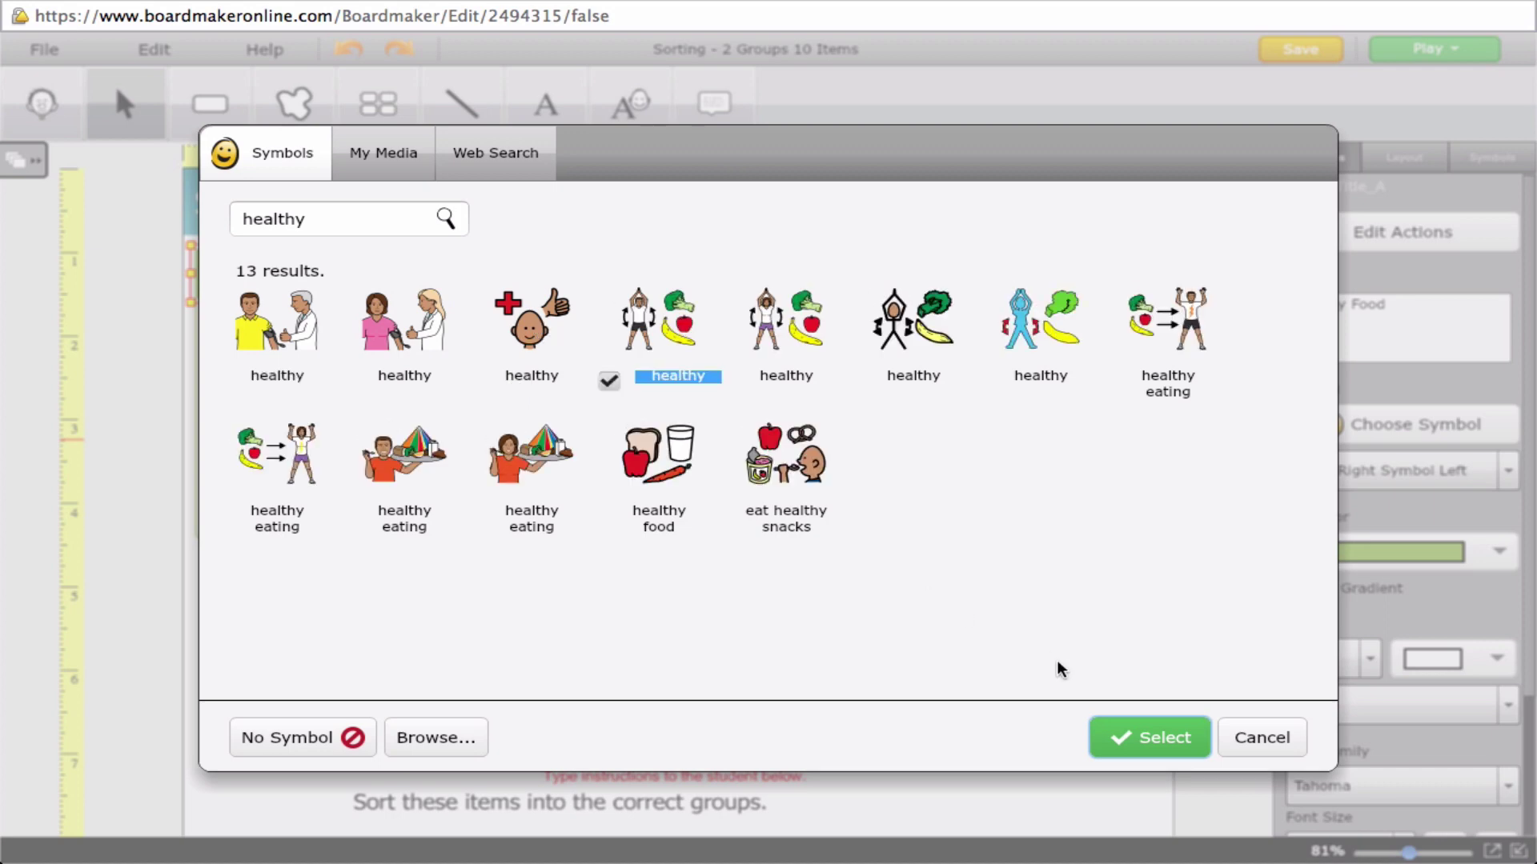
click(1125, 736)
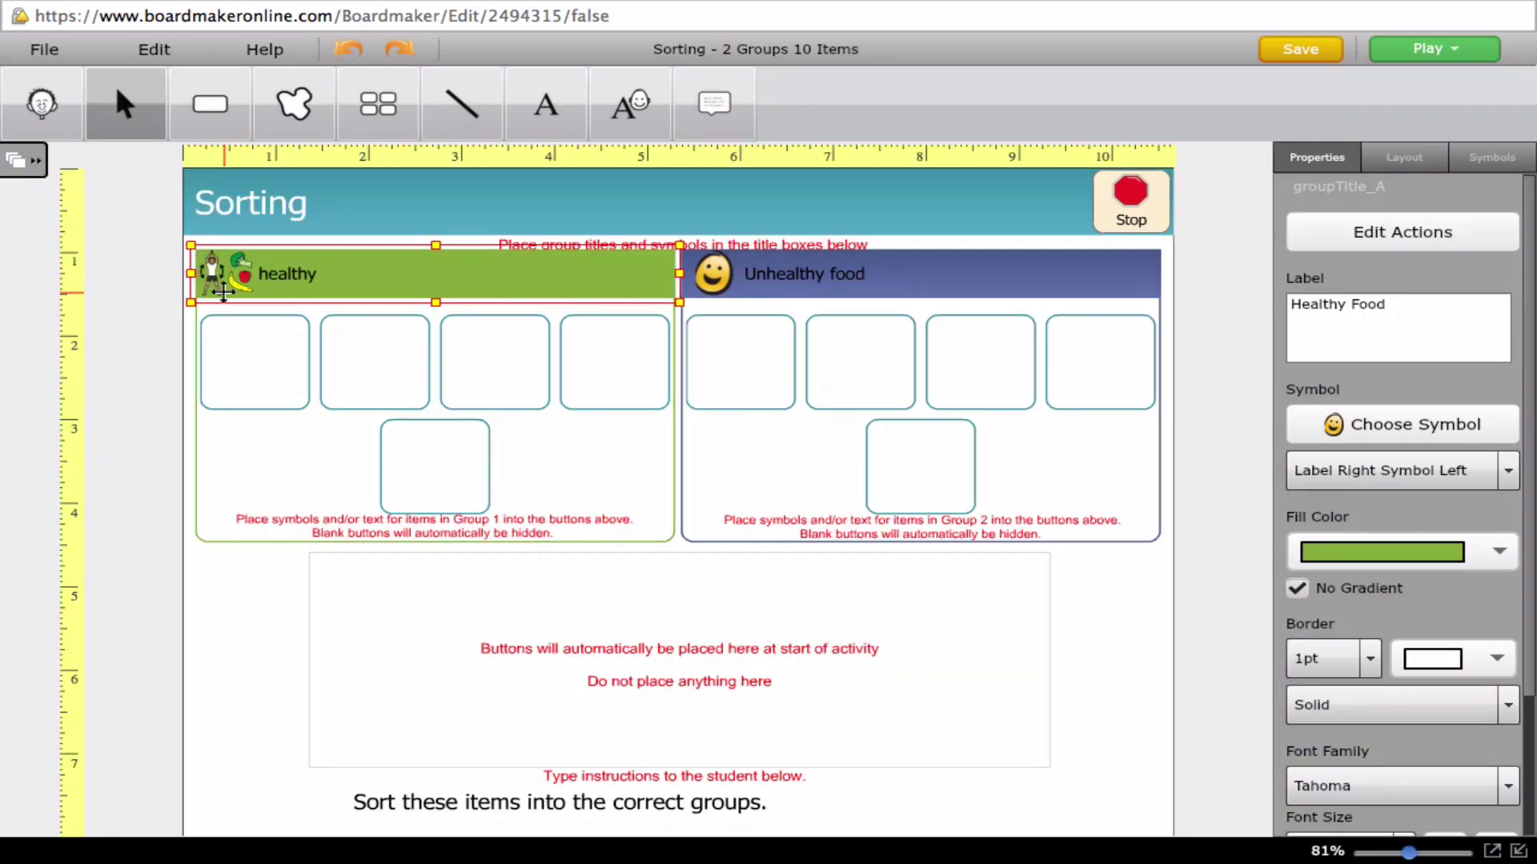
- Search the symbols for "junk food" and give the Unhealthy food title the symbol with fries, soda and cake slice on the orange-red pile
click(749, 280)
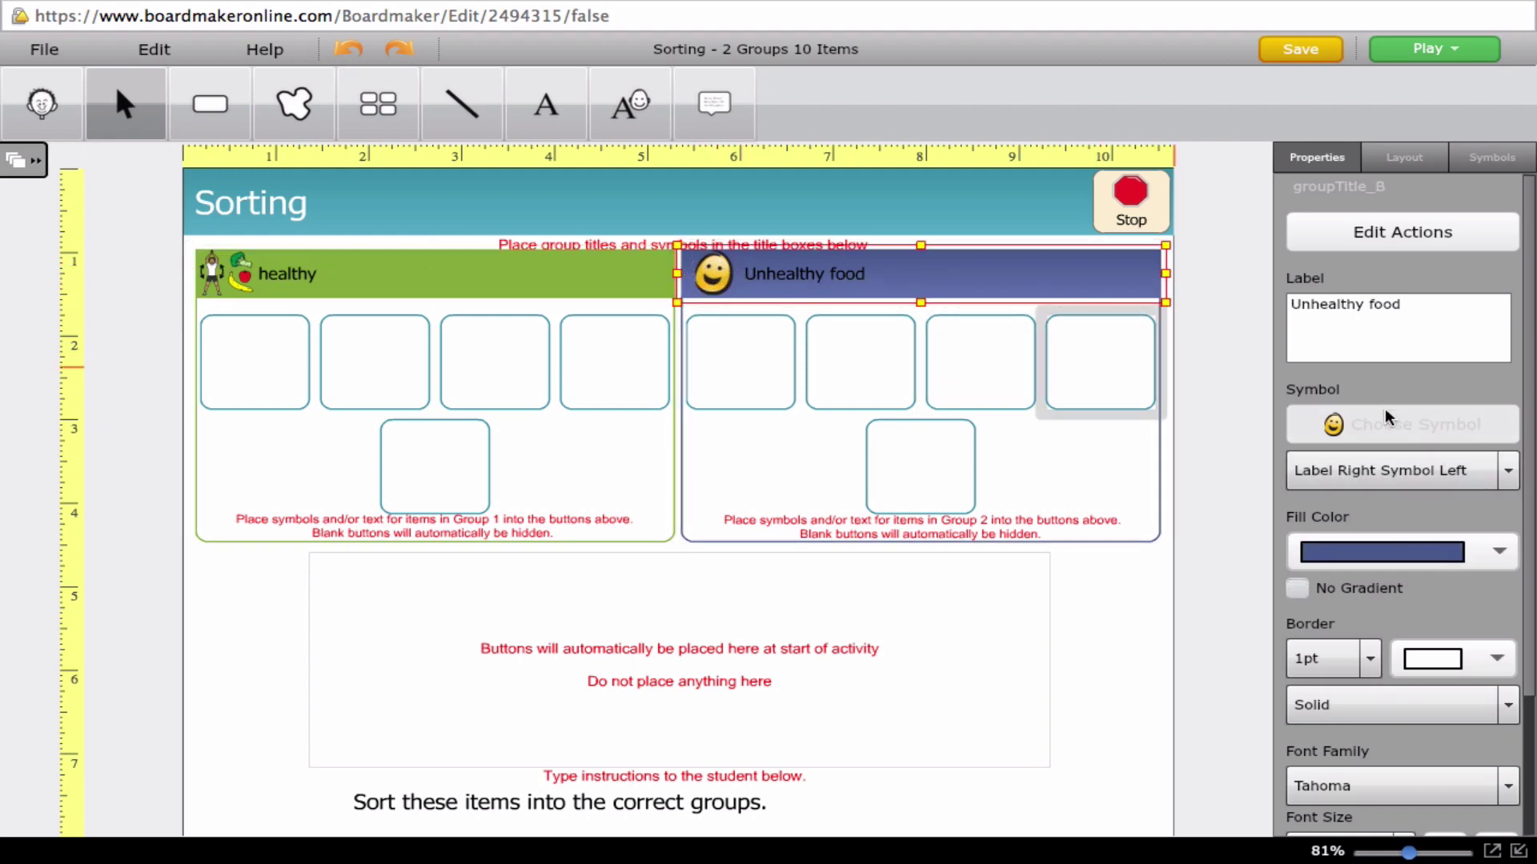
click(1376, 432)
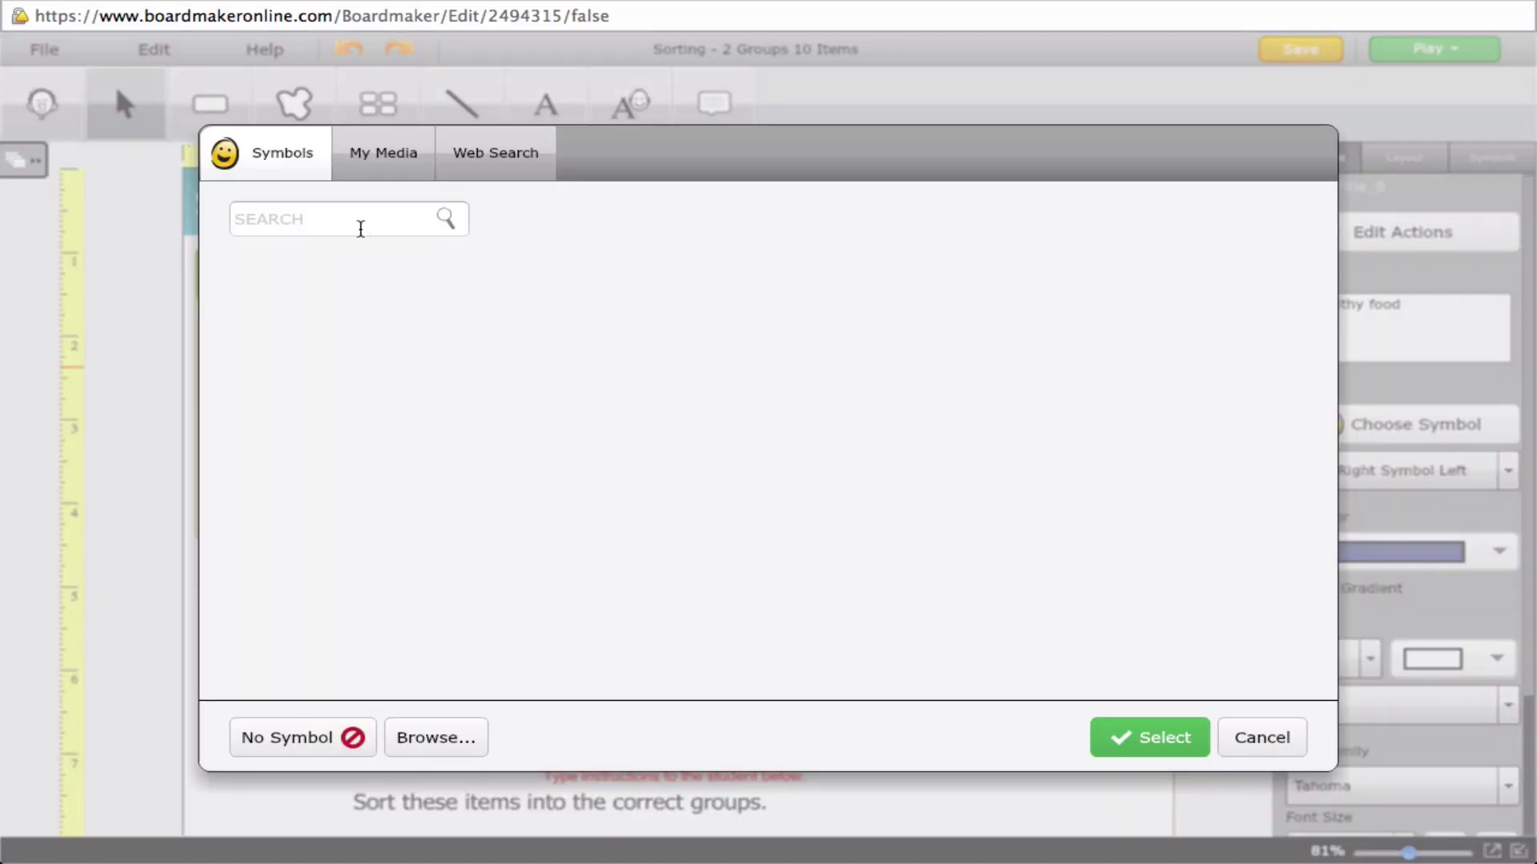
click(356, 224)
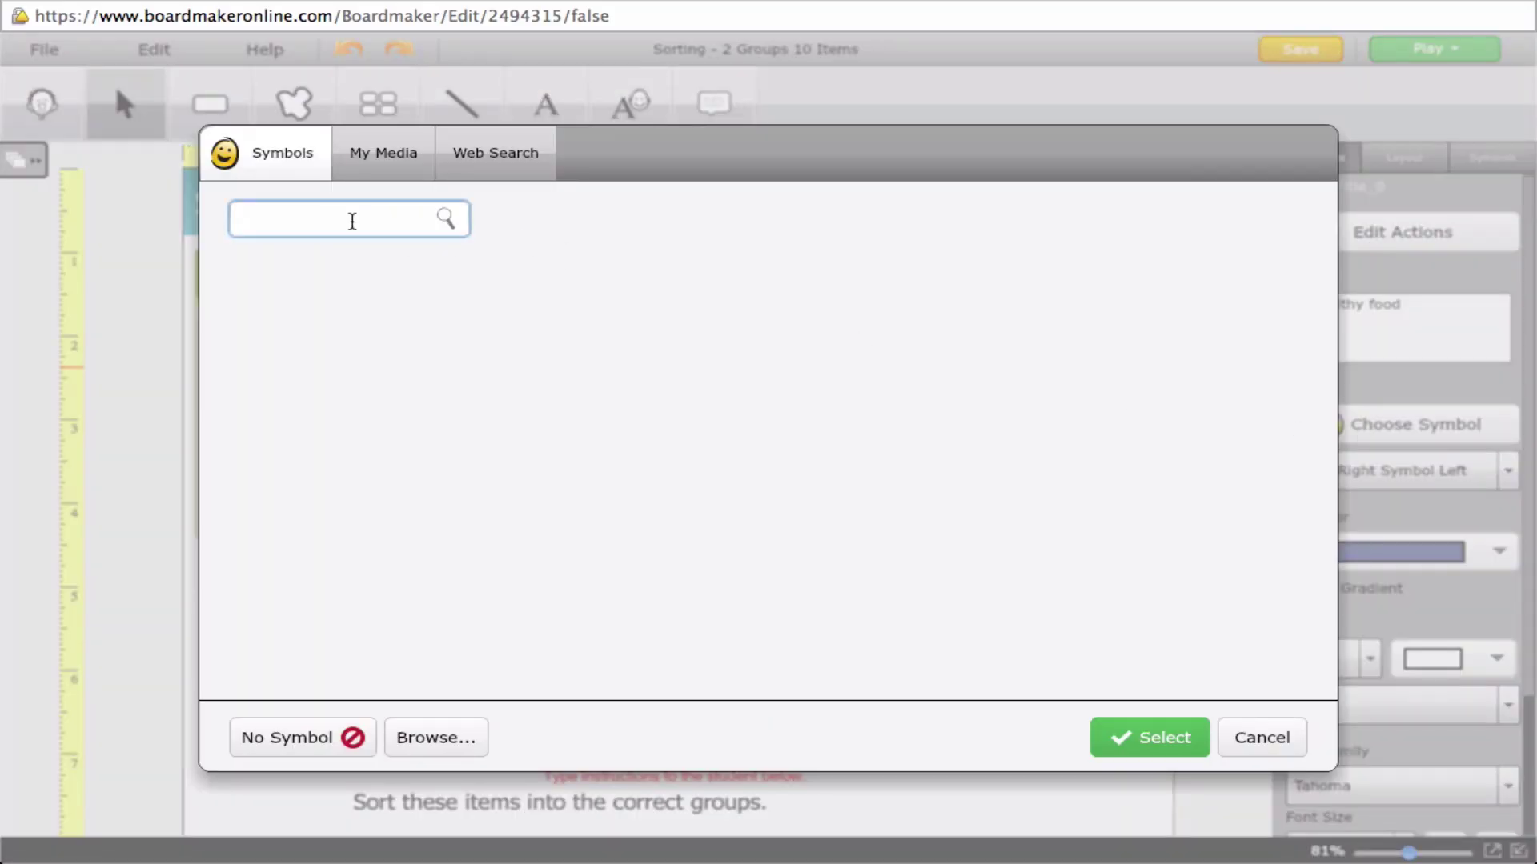
text(junk food)
key(Return)
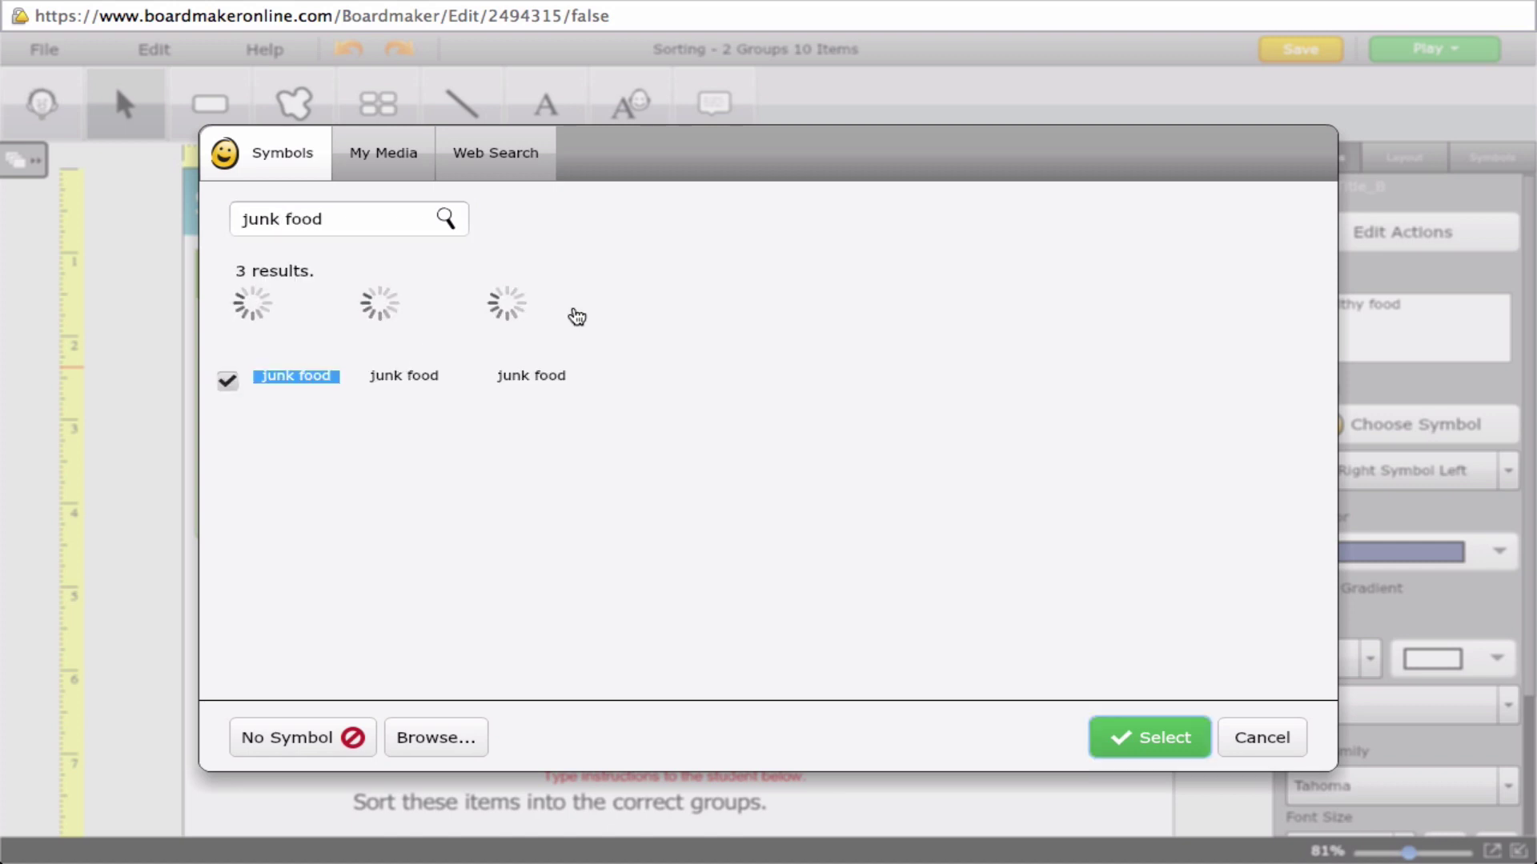
click(408, 301)
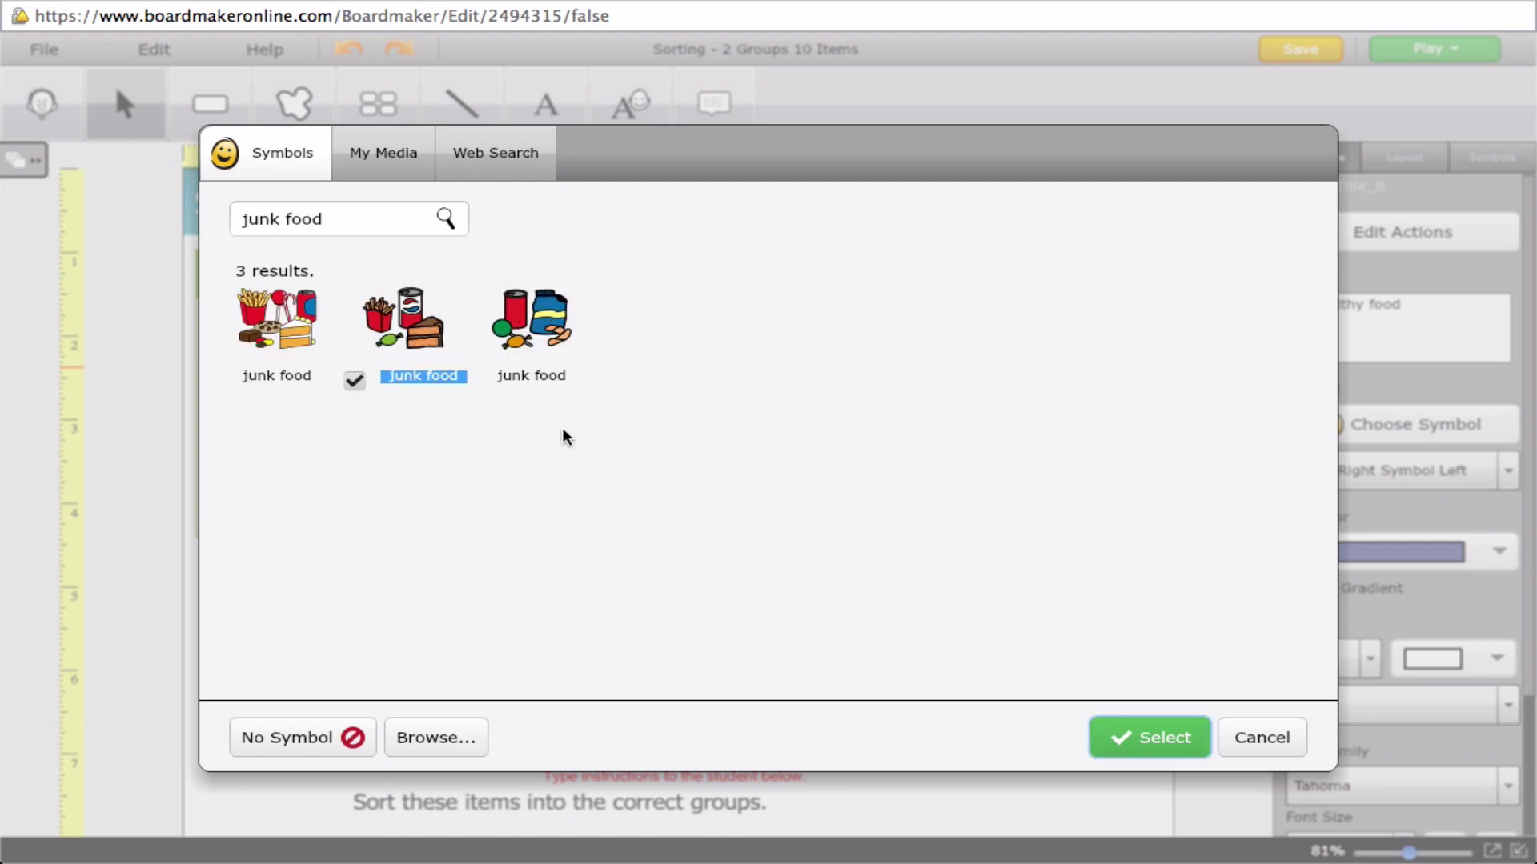
click(262, 312)
click(1118, 734)
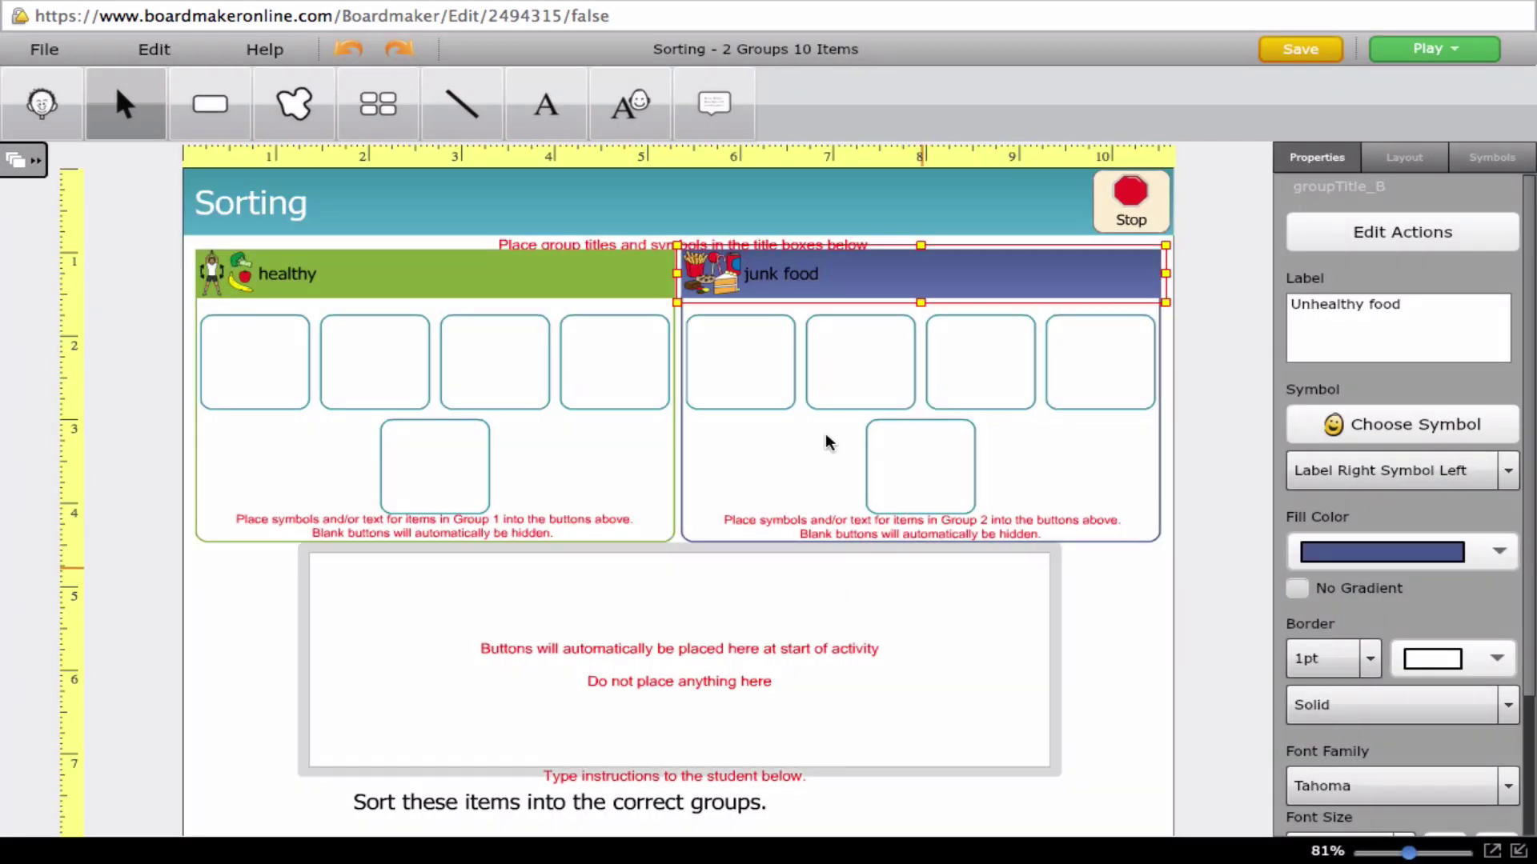
- Capitalize the second group's title so it reads "Junk food"
click(755, 269)
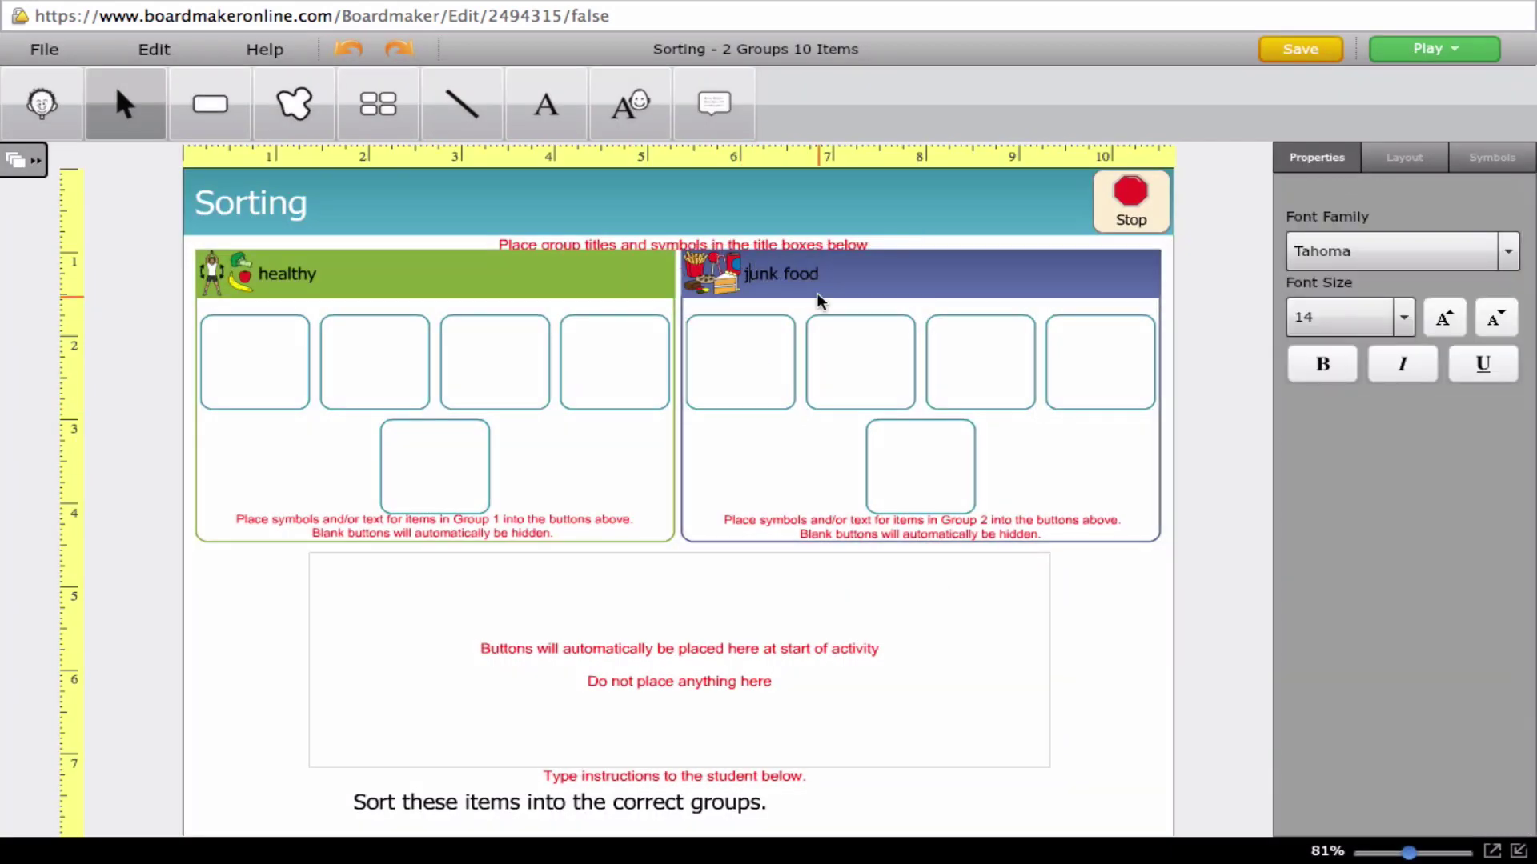
key(BackSpace)
text(J)
click(888, 282)
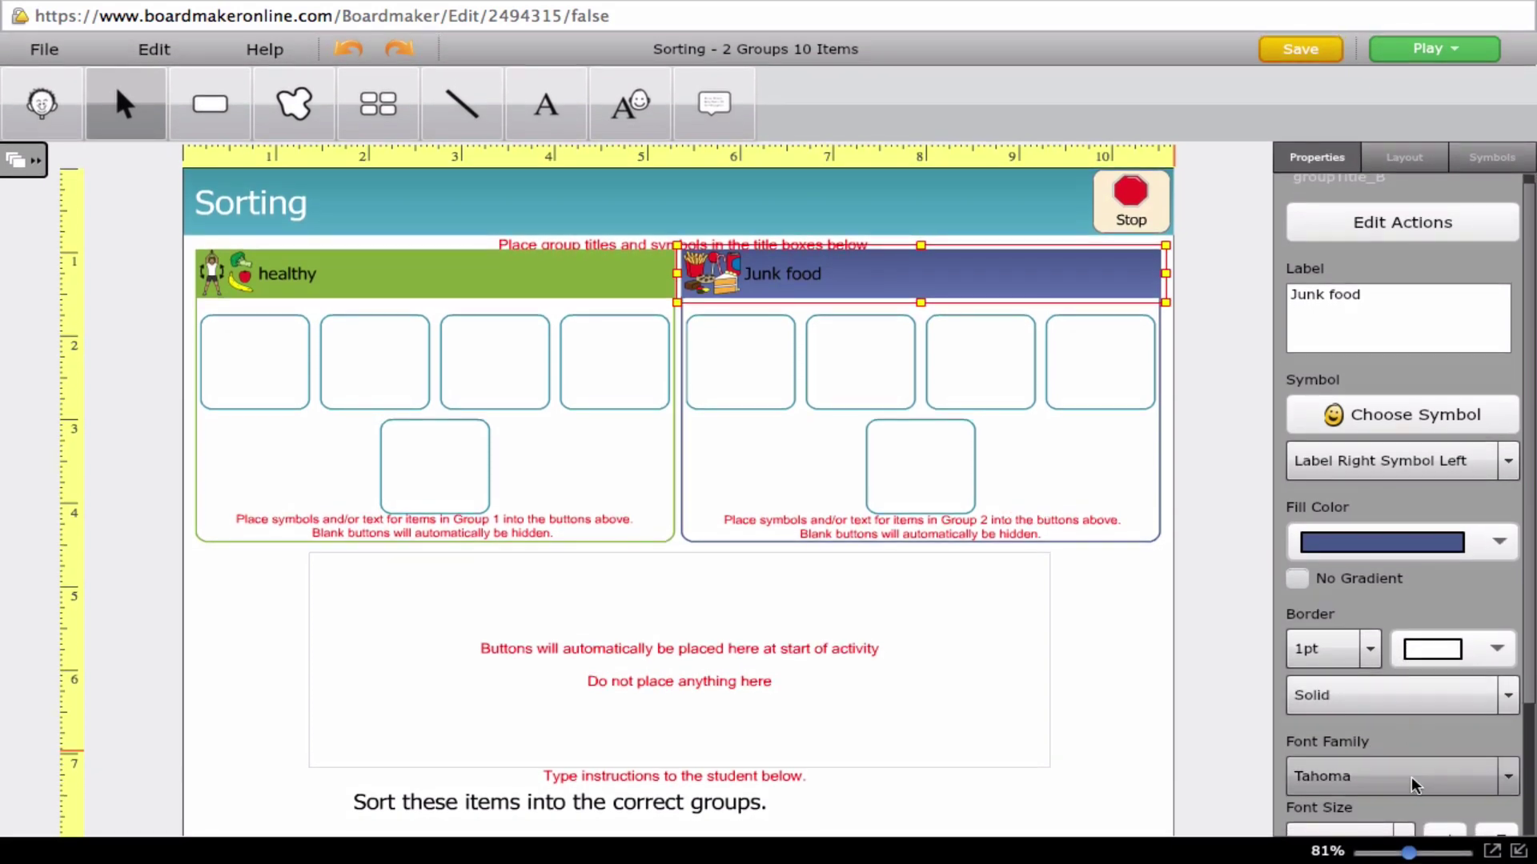
- Increase the font size of the Junk food title to 22
scroll(1524, 680, down, 1)
scroll(1520, 680, down, 3)
click(1447, 760)
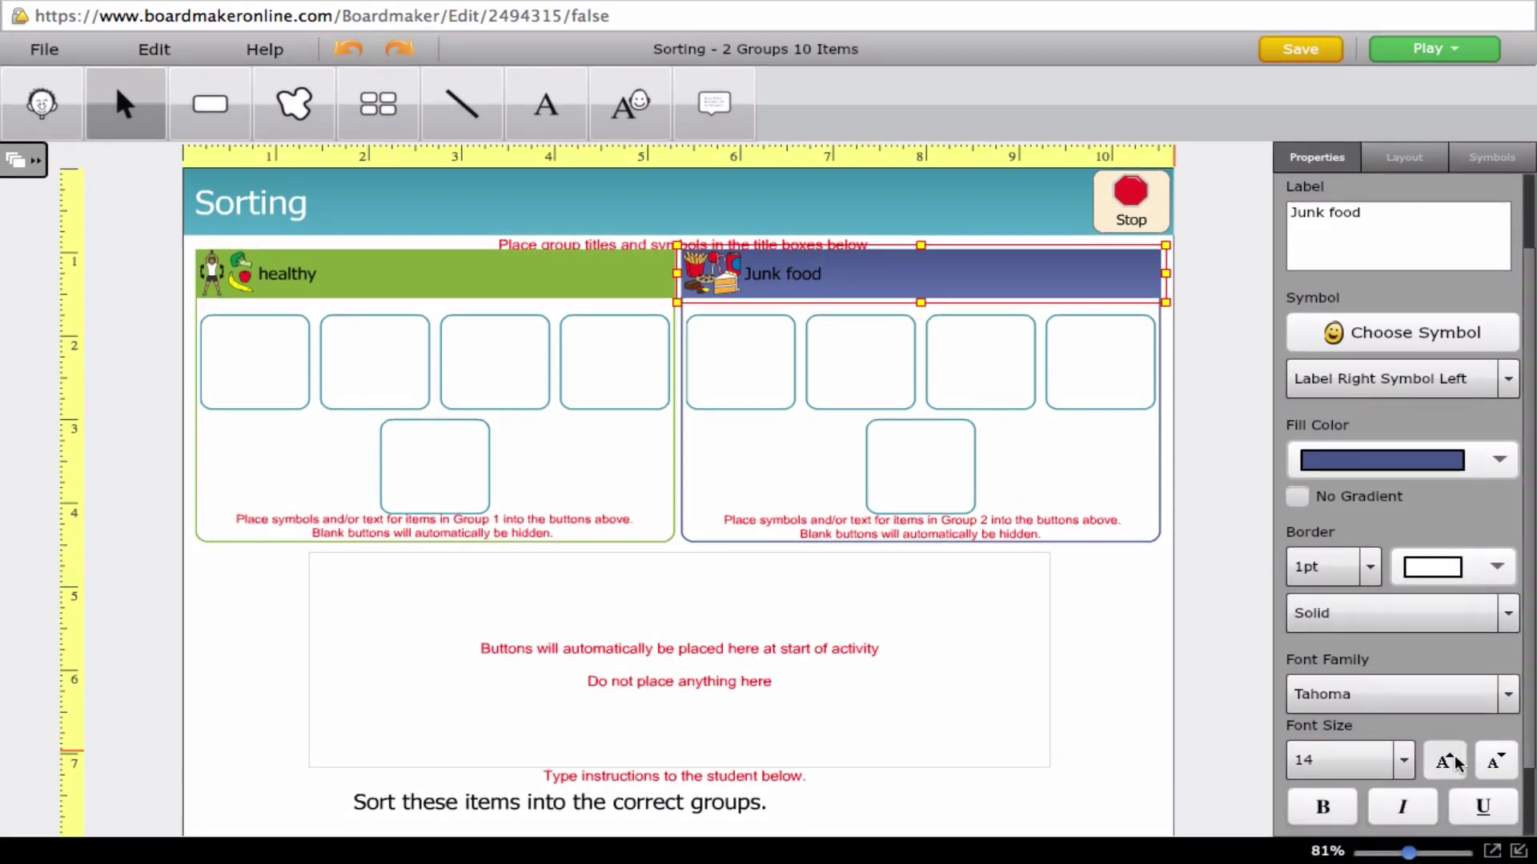
click(1447, 760)
- Increase the font size of the healthy group's title to 26
click(462, 273)
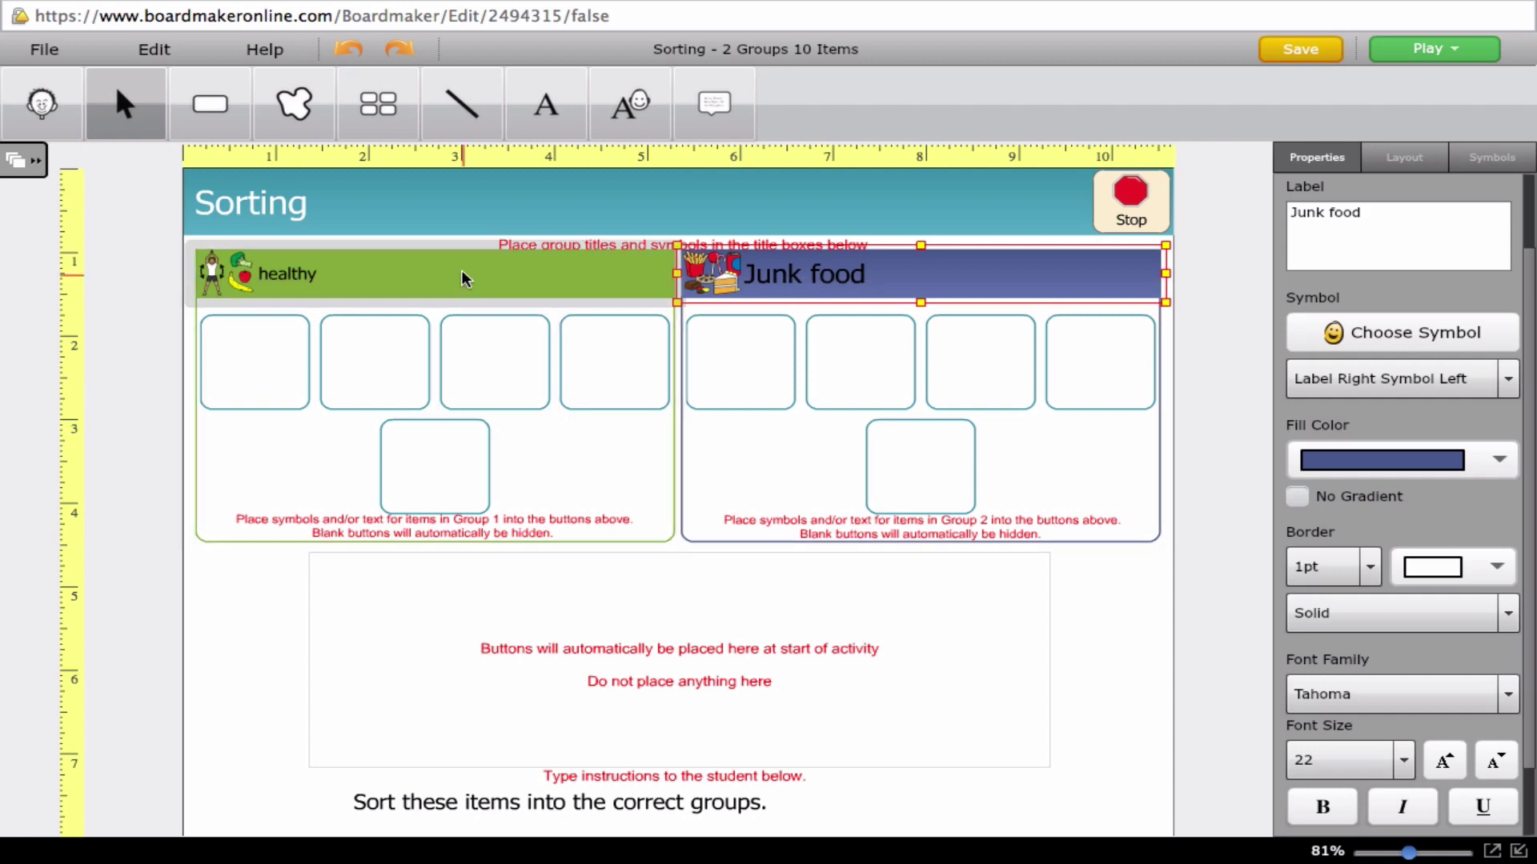
click(1445, 760)
click(1445, 761)
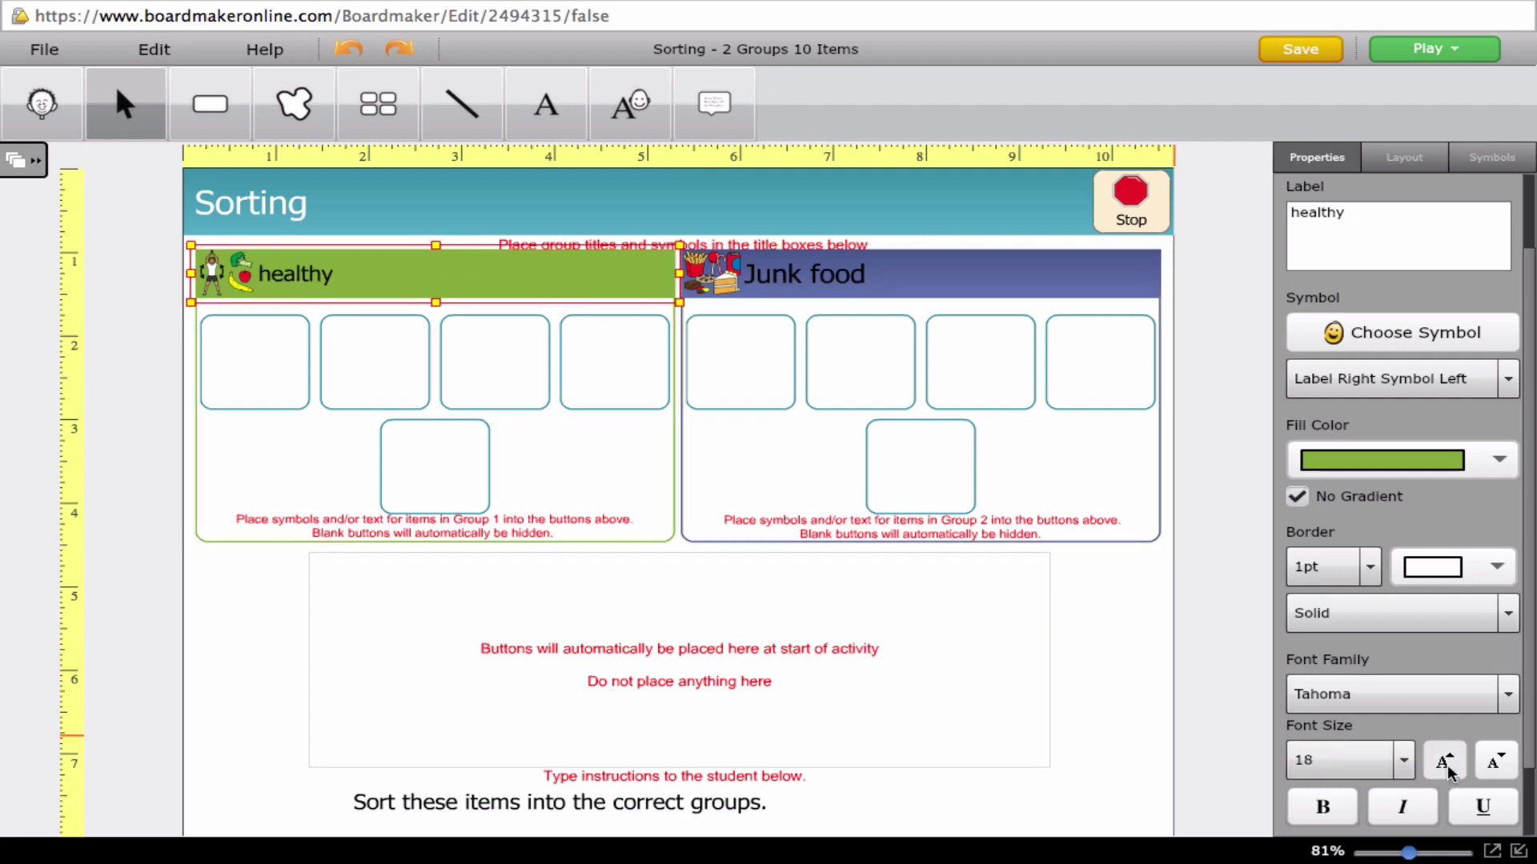
click(1445, 760)
click(1446, 760)
click(1447, 765)
click(1447, 764)
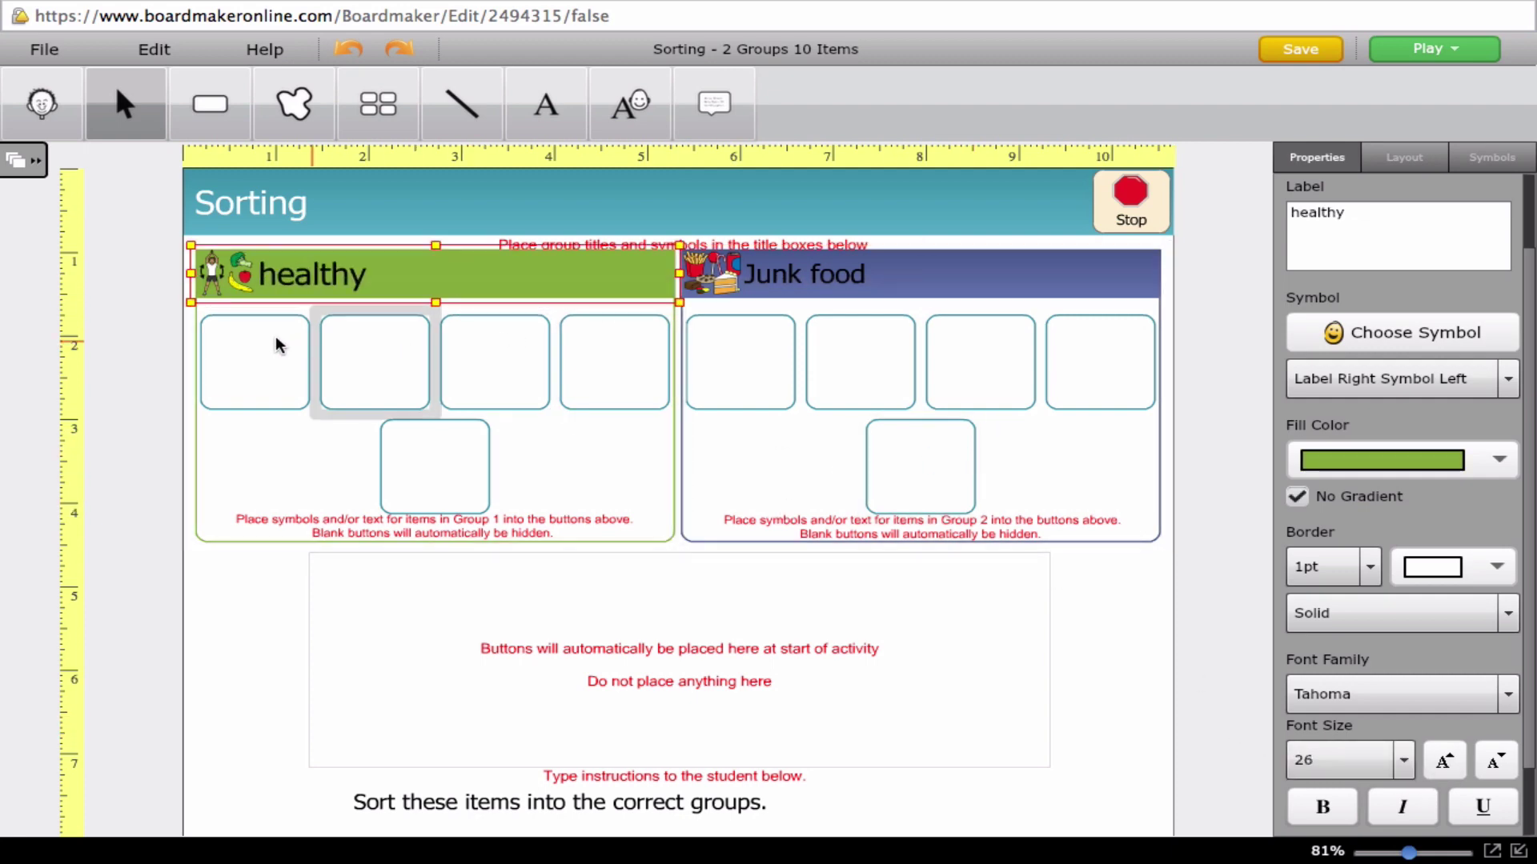
- Fill the first box of the healthy group with the text "apple" and the black-outlined red apple symbol
click(250, 354)
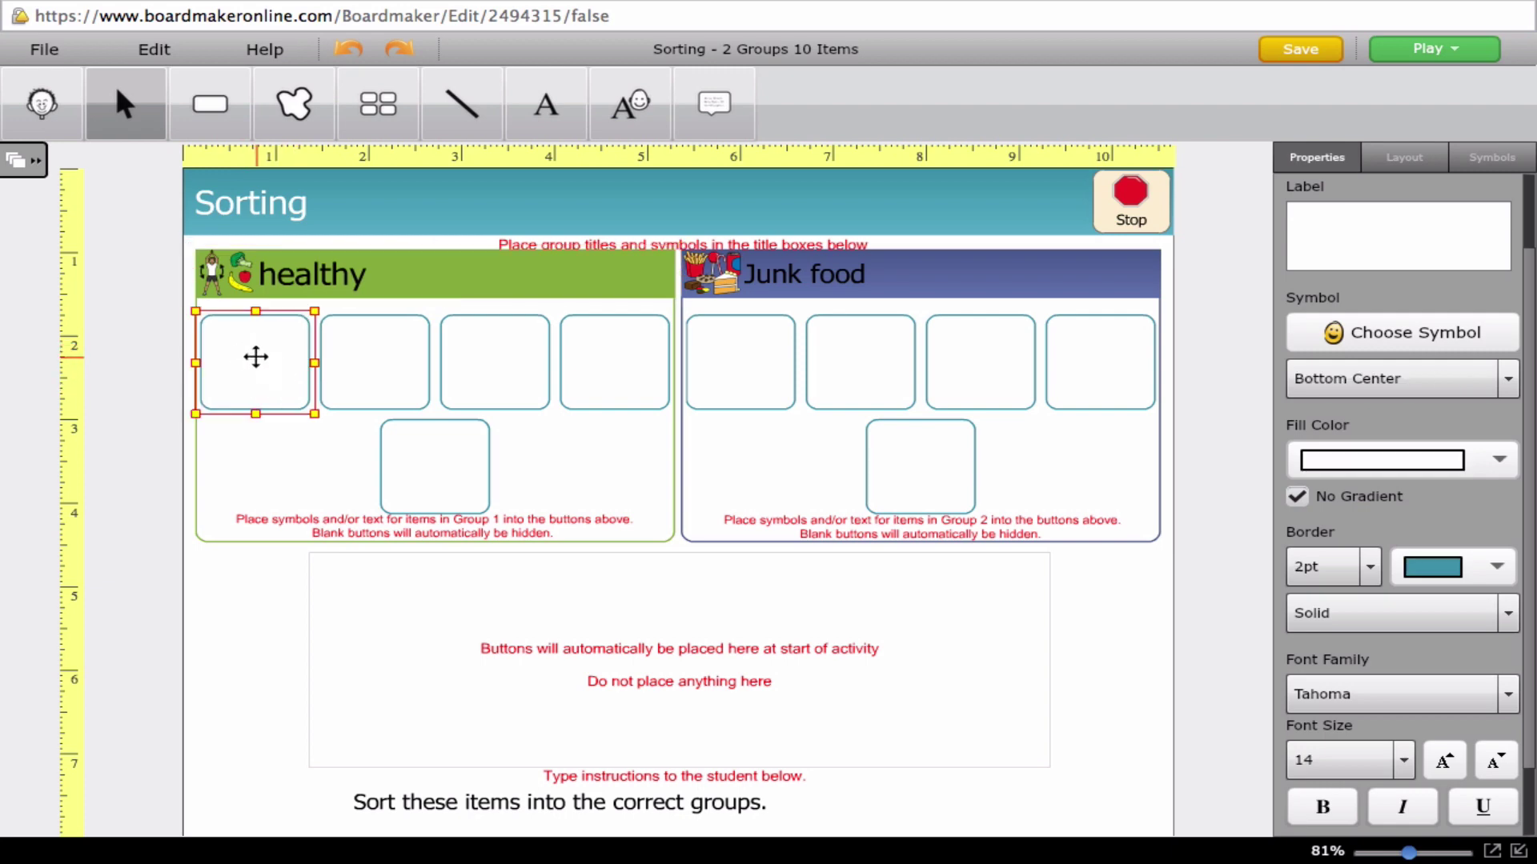
double_click(253, 360)
text(app)
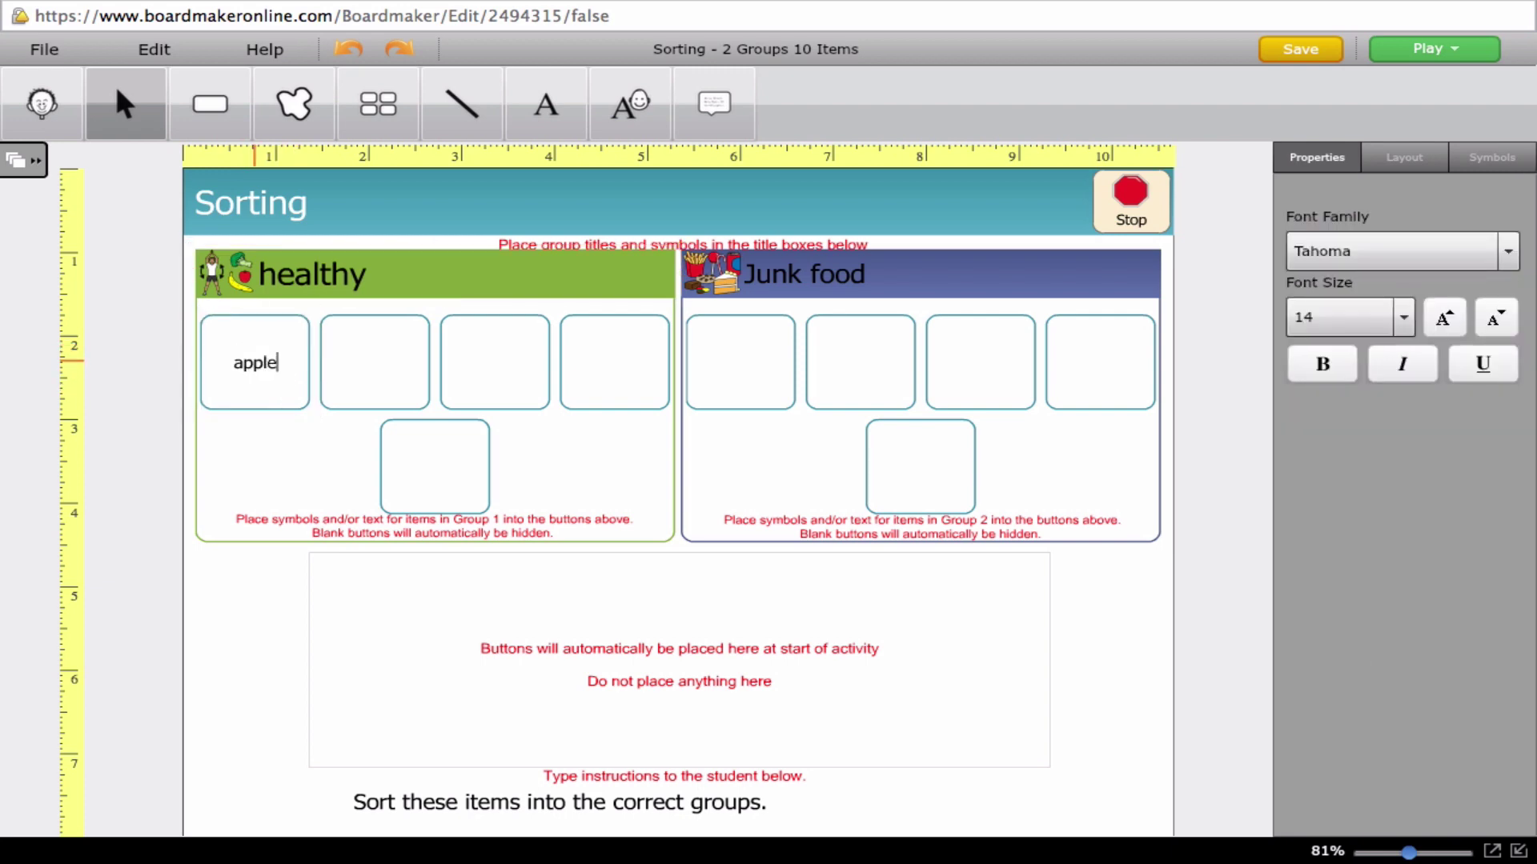
text(le)
key(Return)
click(405, 332)
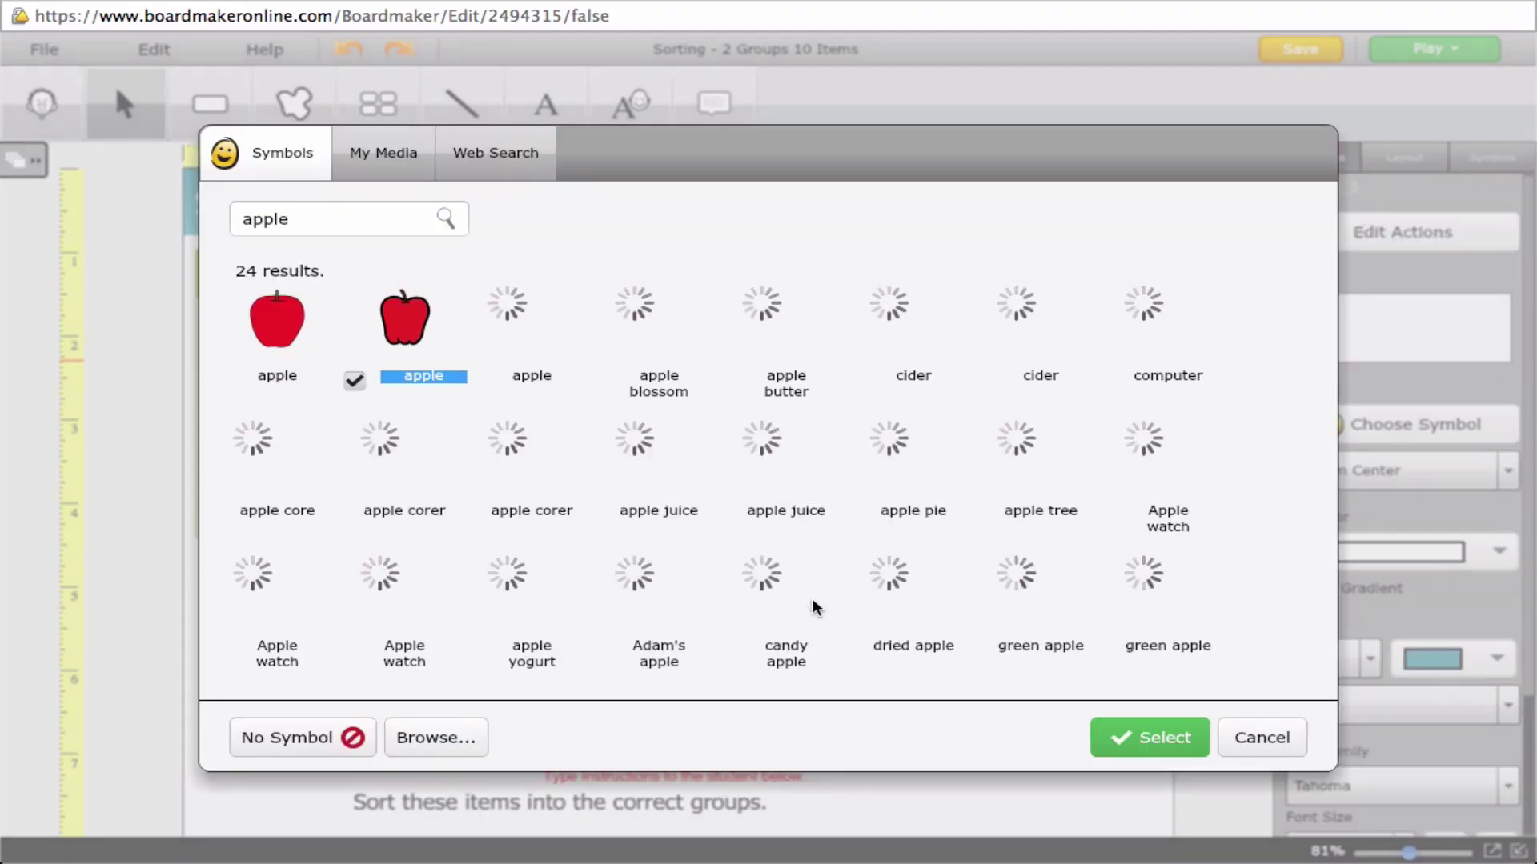
click(1149, 737)
- Fill the second box of the healthy group with the text "pasta" and the first pasta symbol
click(384, 384)
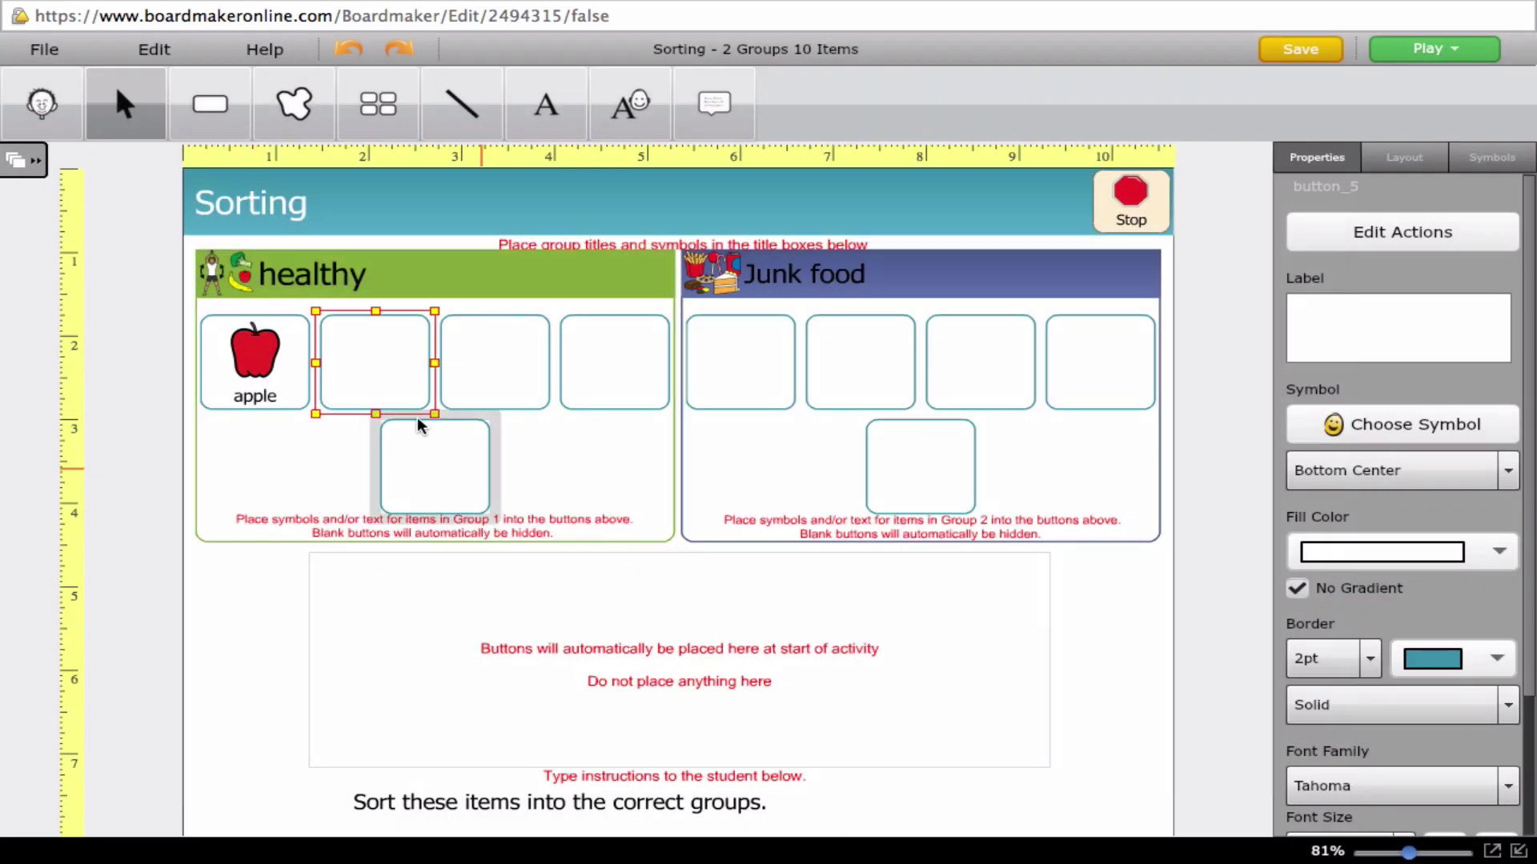
double_click(373, 370)
text(pas)
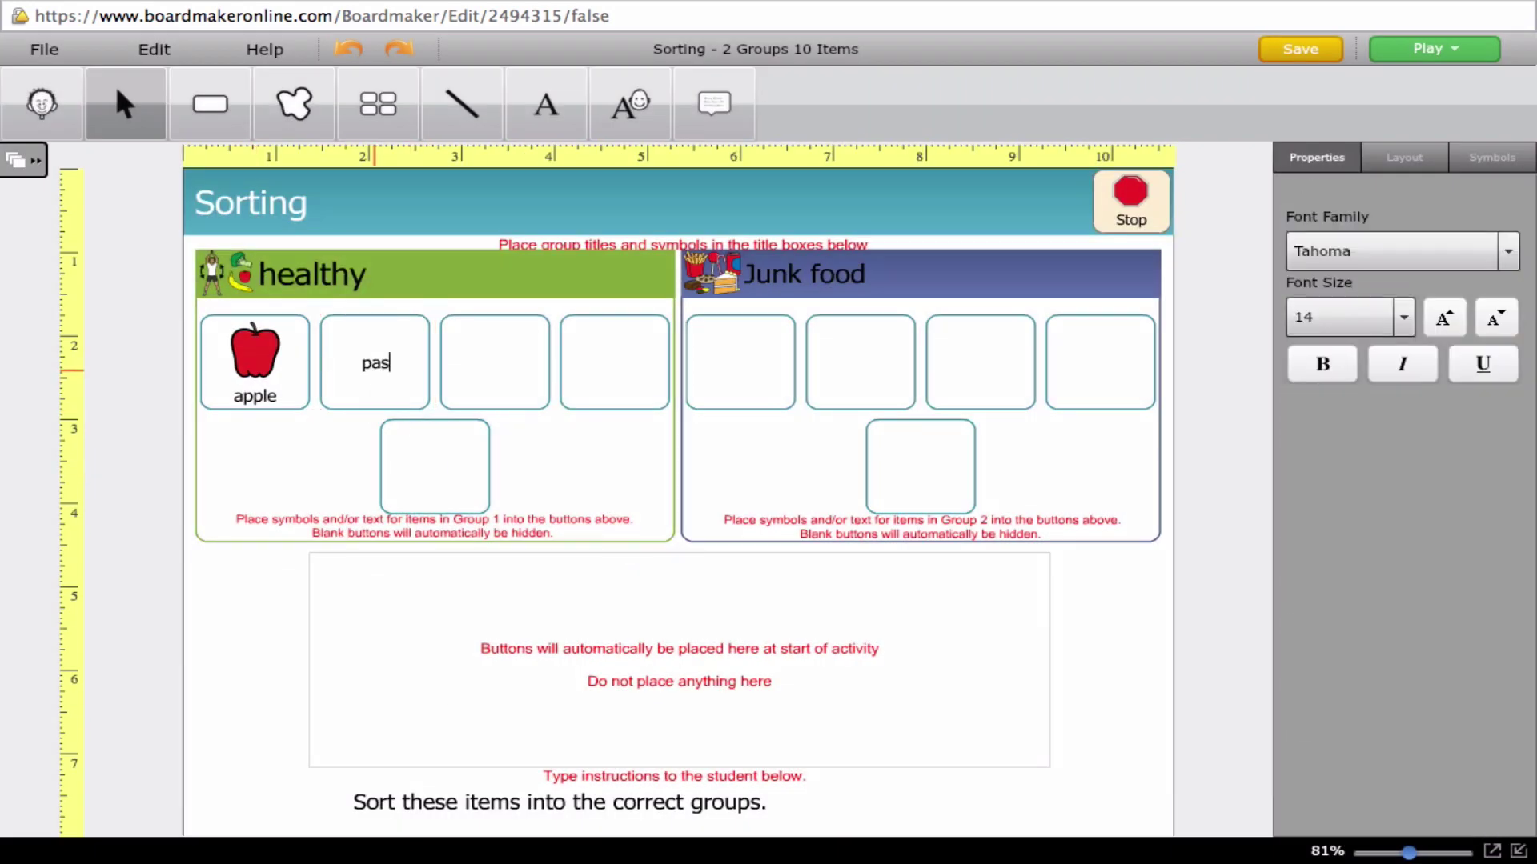
text(ta)
key(Return)
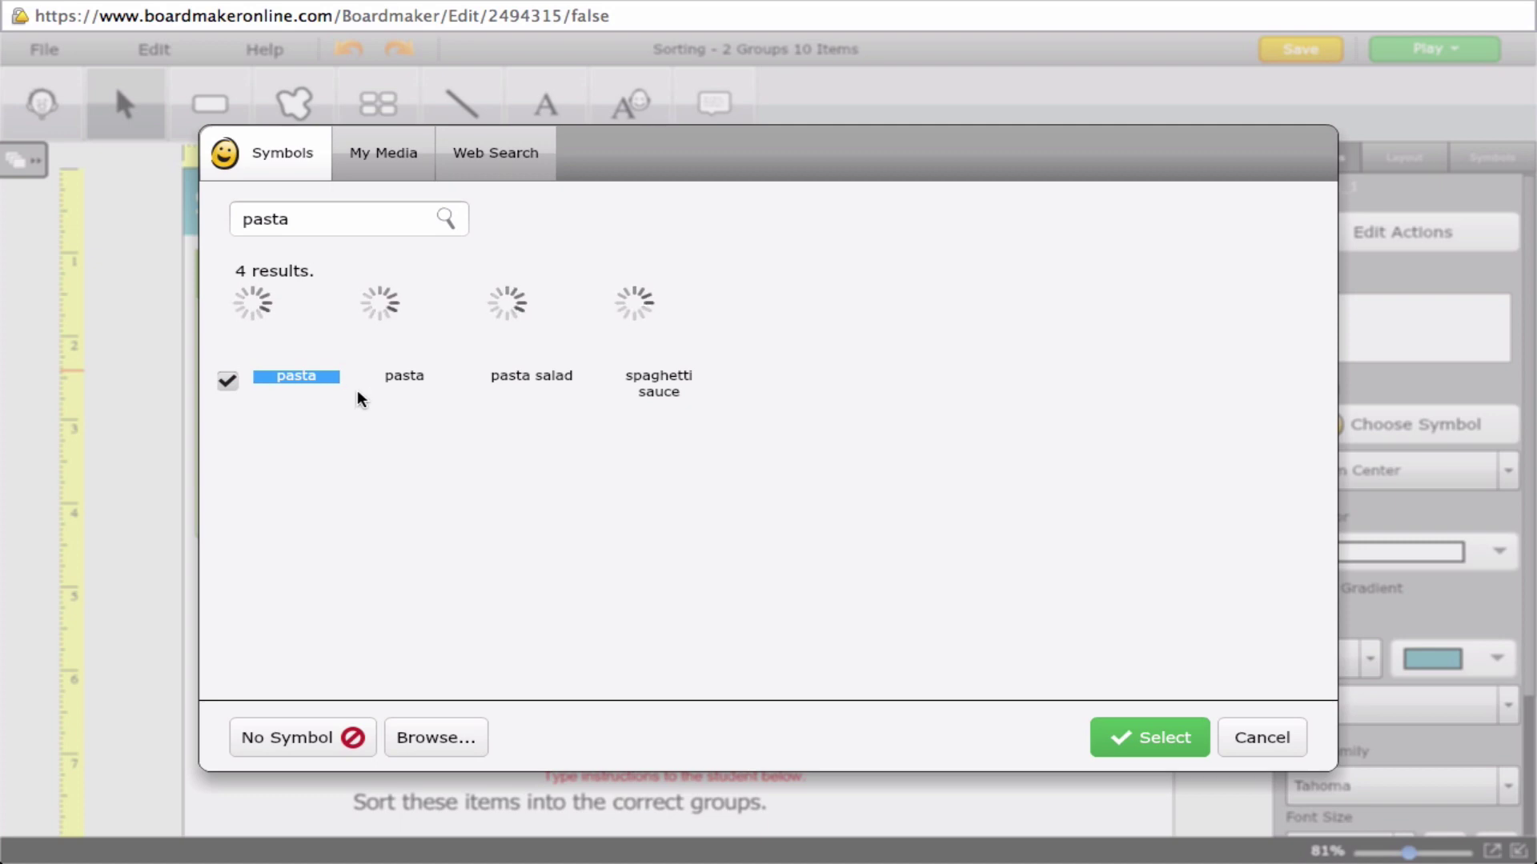
click(1156, 751)
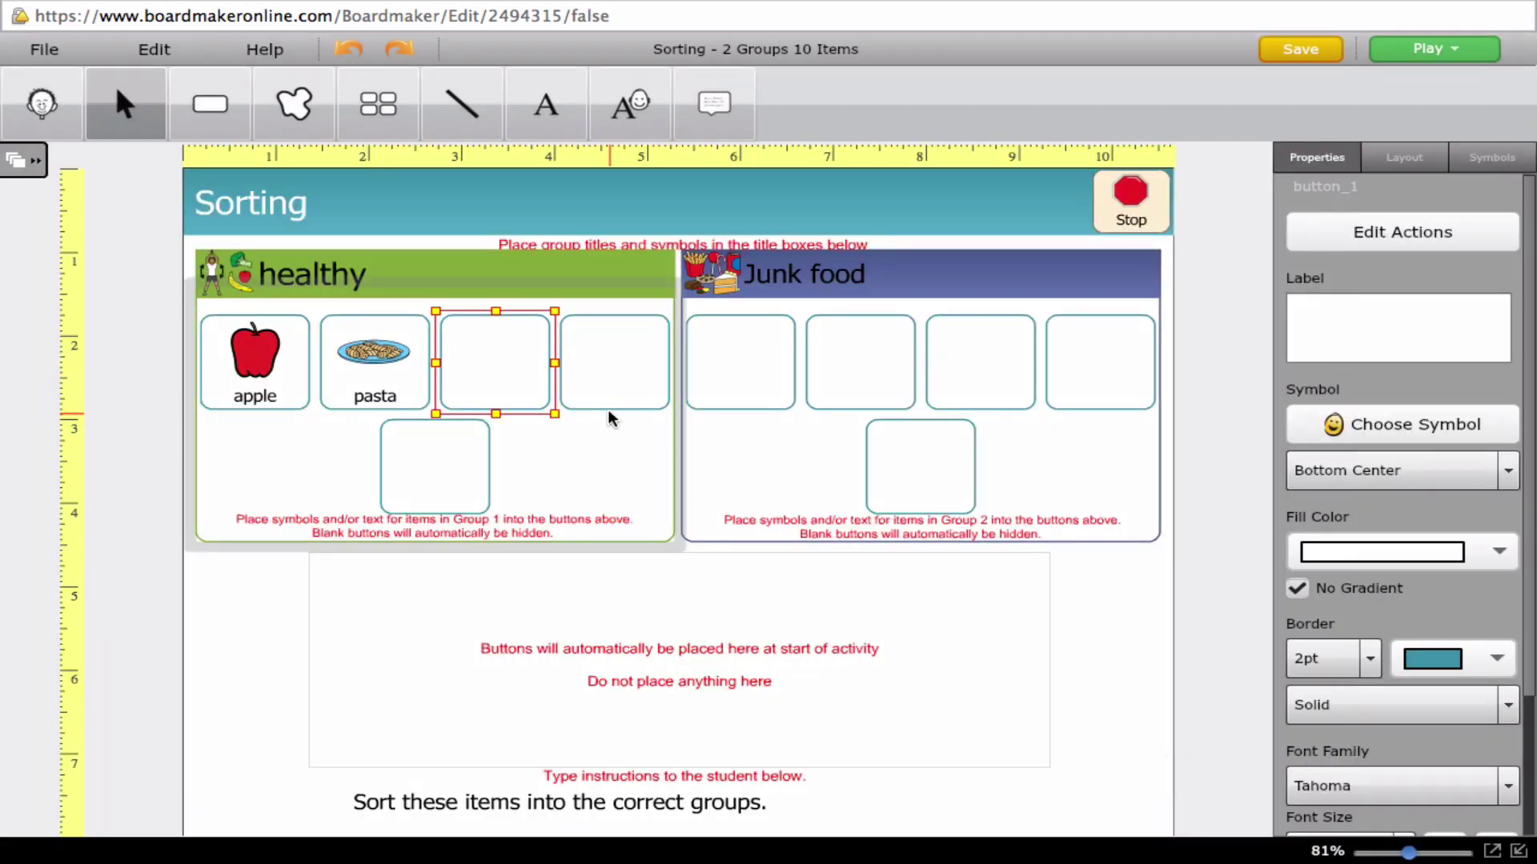
- Fill the third box of the healthy group with the text "broccoli" and its symbol
text(m)
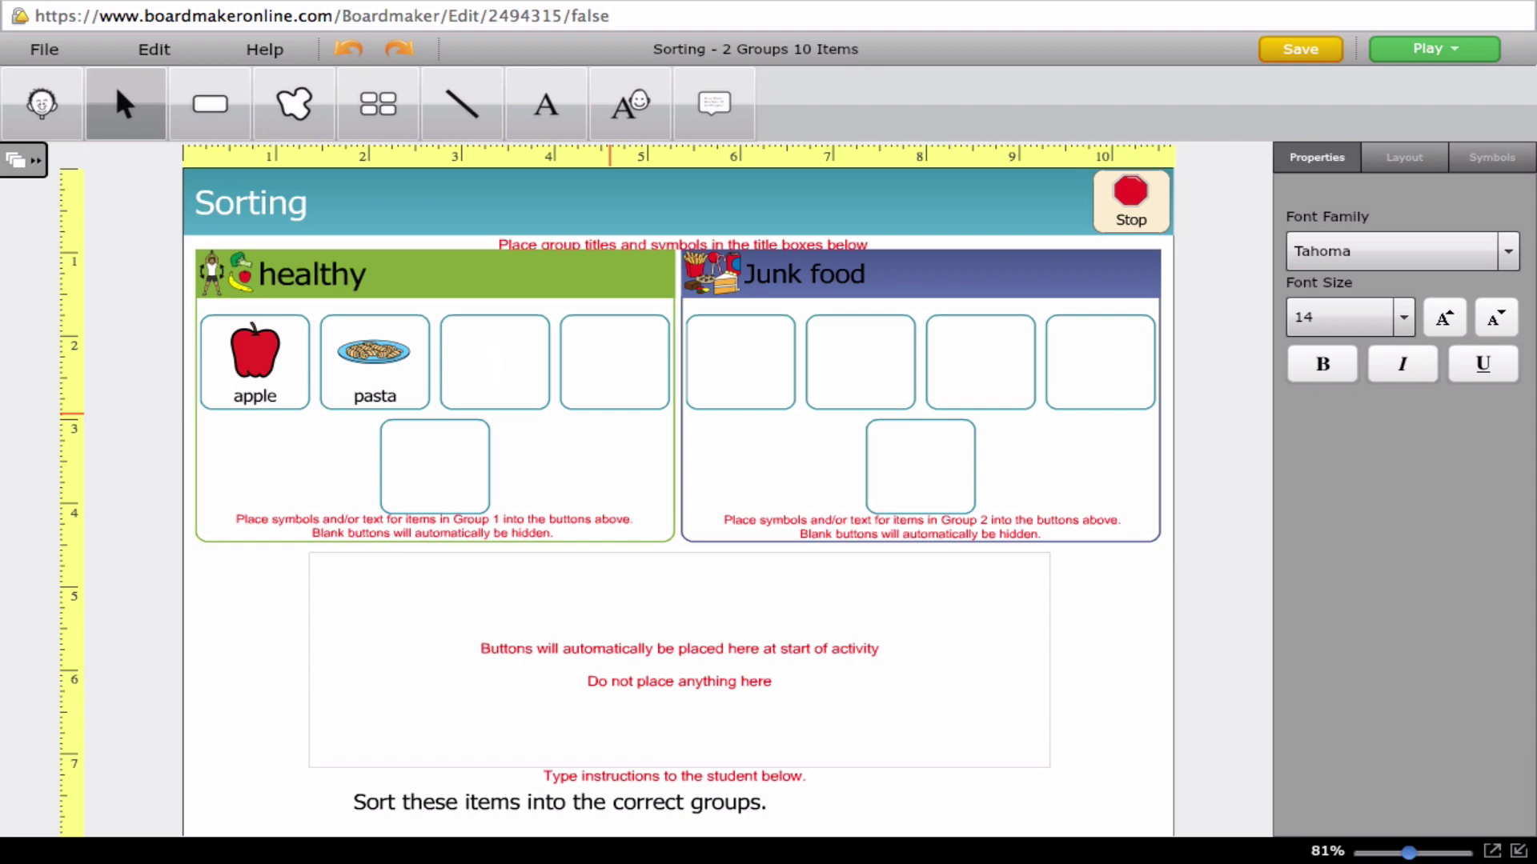
text(broccoli)
key(Return)
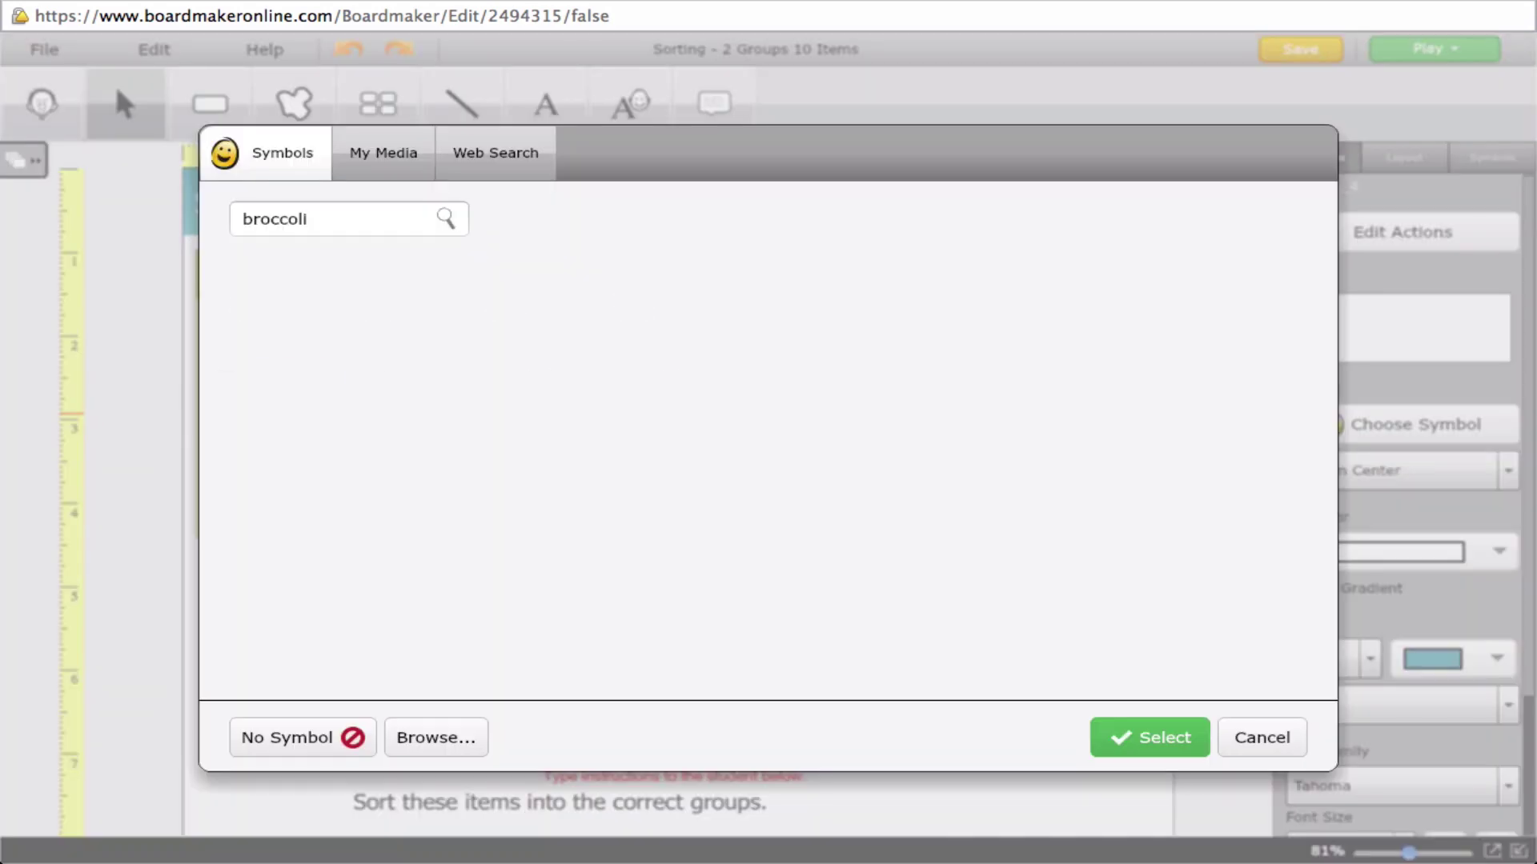
click(1149, 737)
- Fill the fourth box of the healthy group with "meat", using the symbol labelled meat that shows assorted meats
click(642, 358)
text(meat)
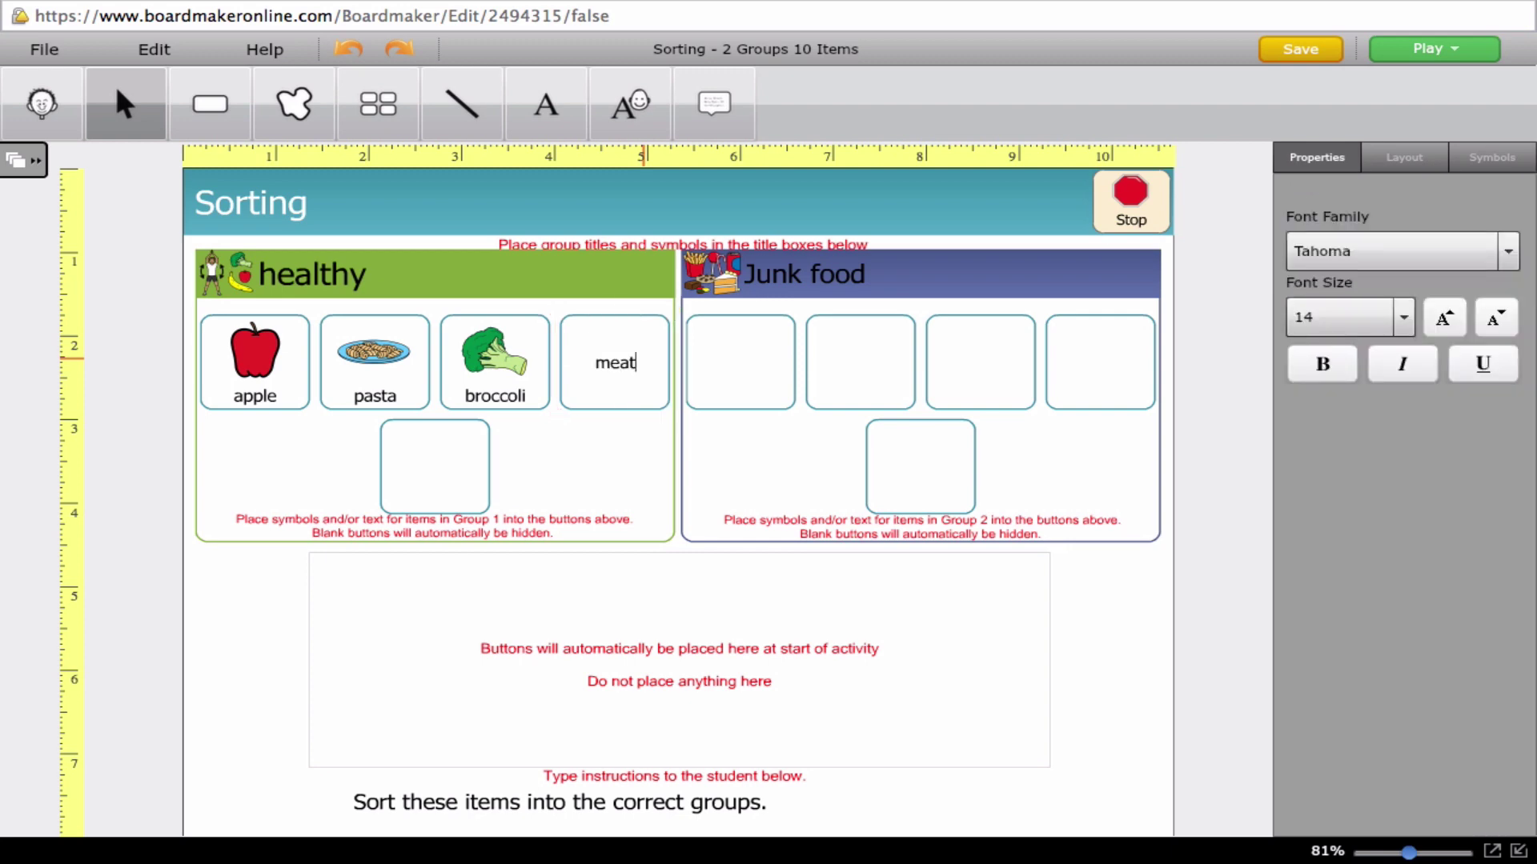
key(Return)
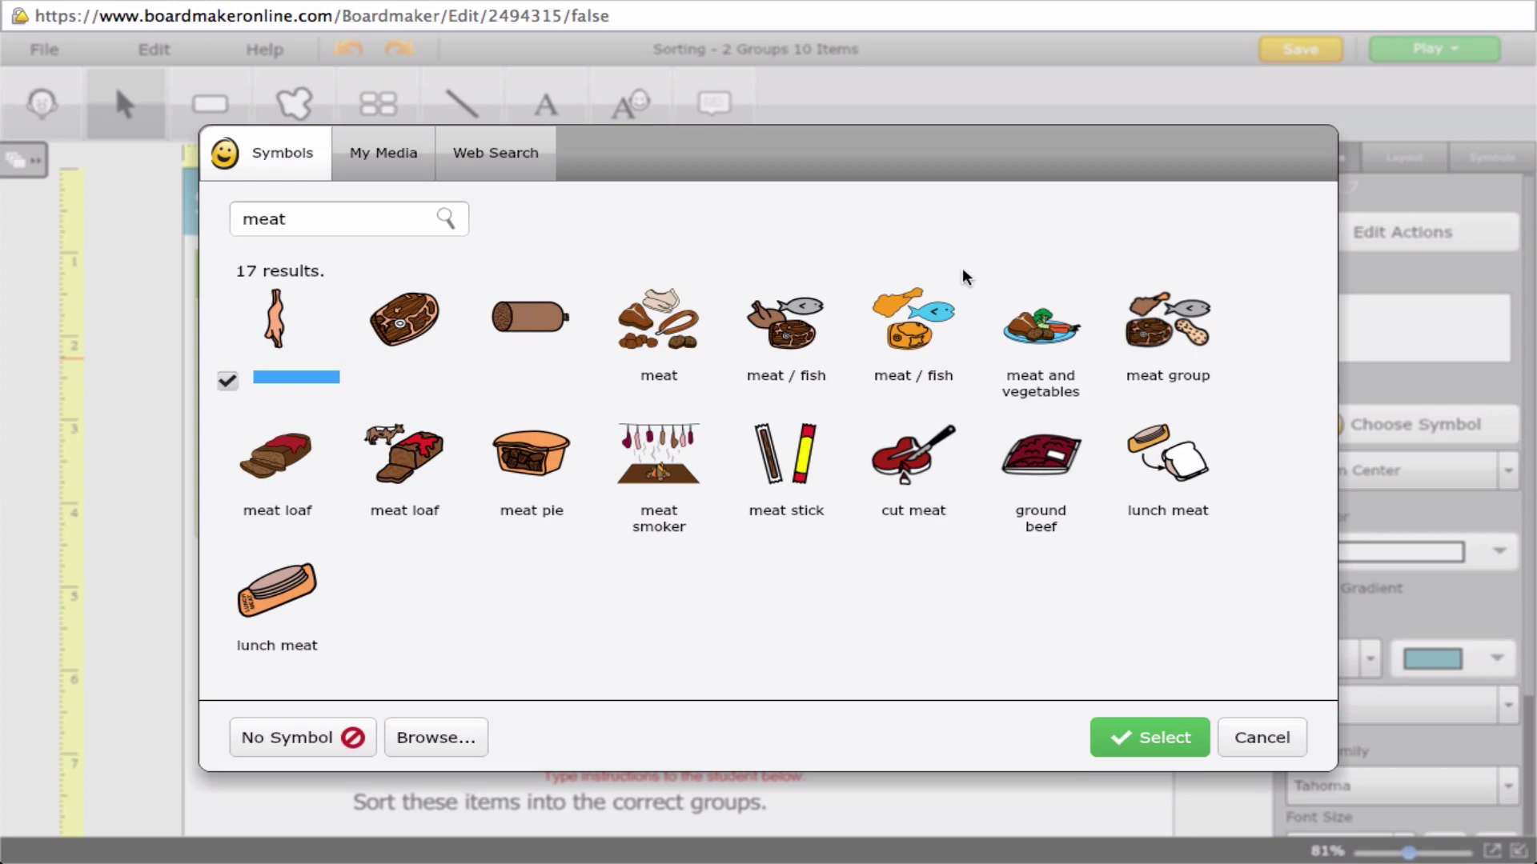
click(669, 323)
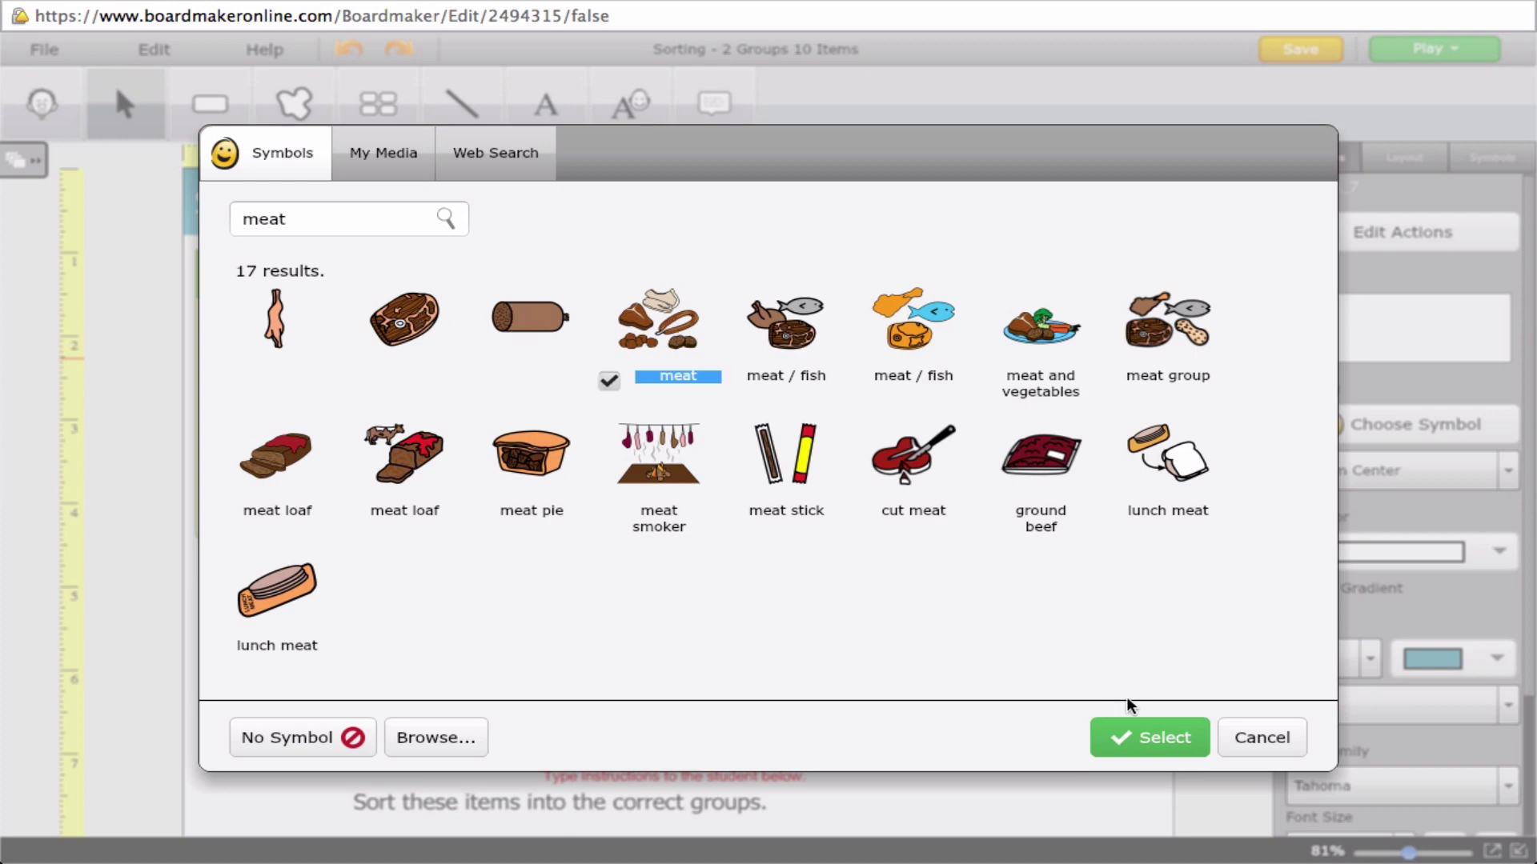
click(1150, 737)
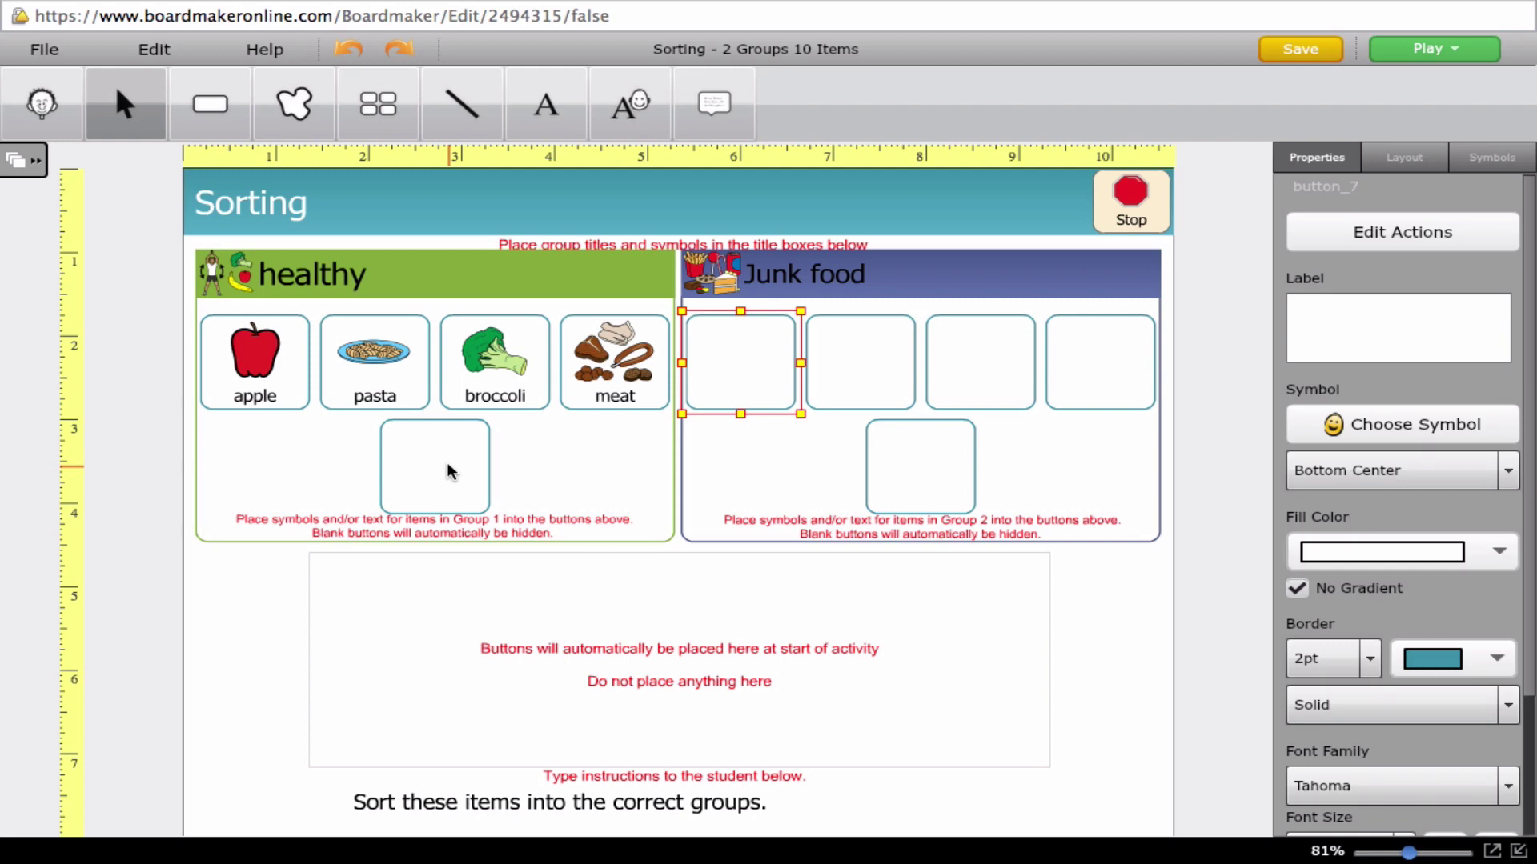
- Fill the lower box of the healthy group with "milk", using the symbol of a milk jug beside a glass
click(444, 468)
text(mi)
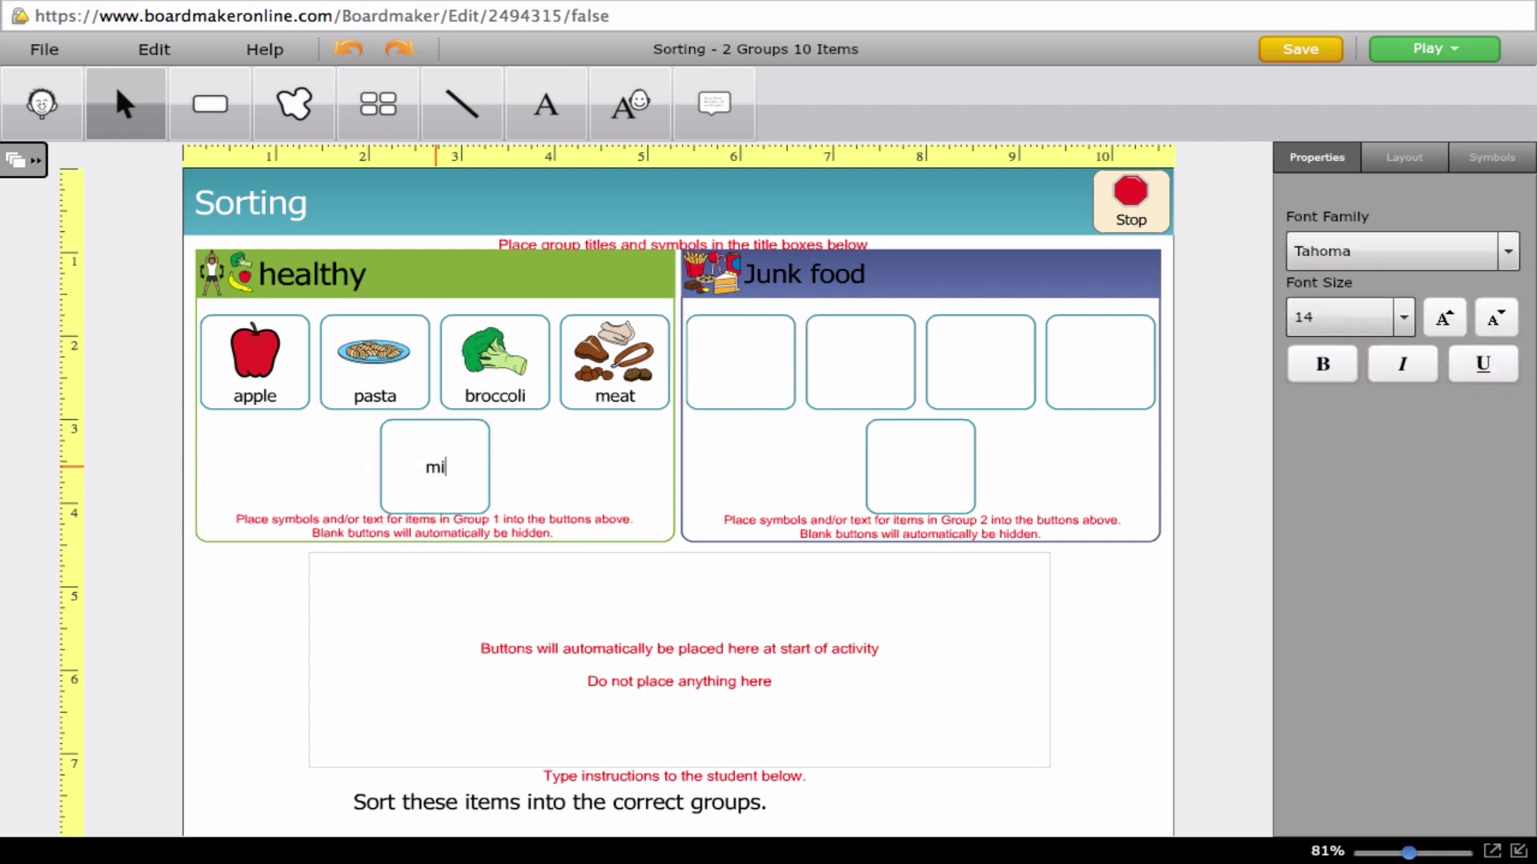
text(lk)
key(Return)
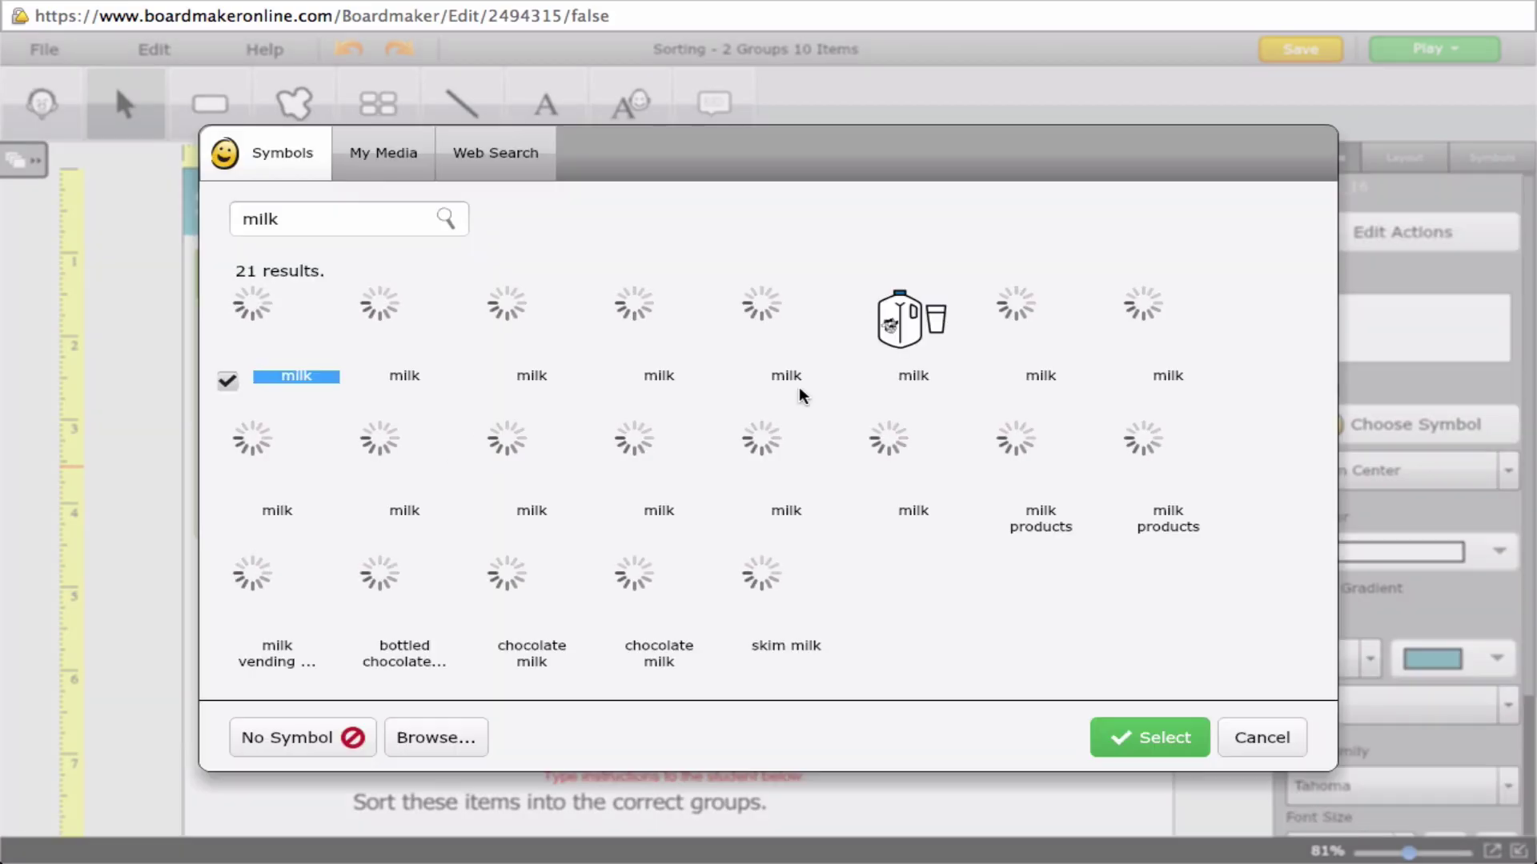
click(908, 384)
click(1124, 741)
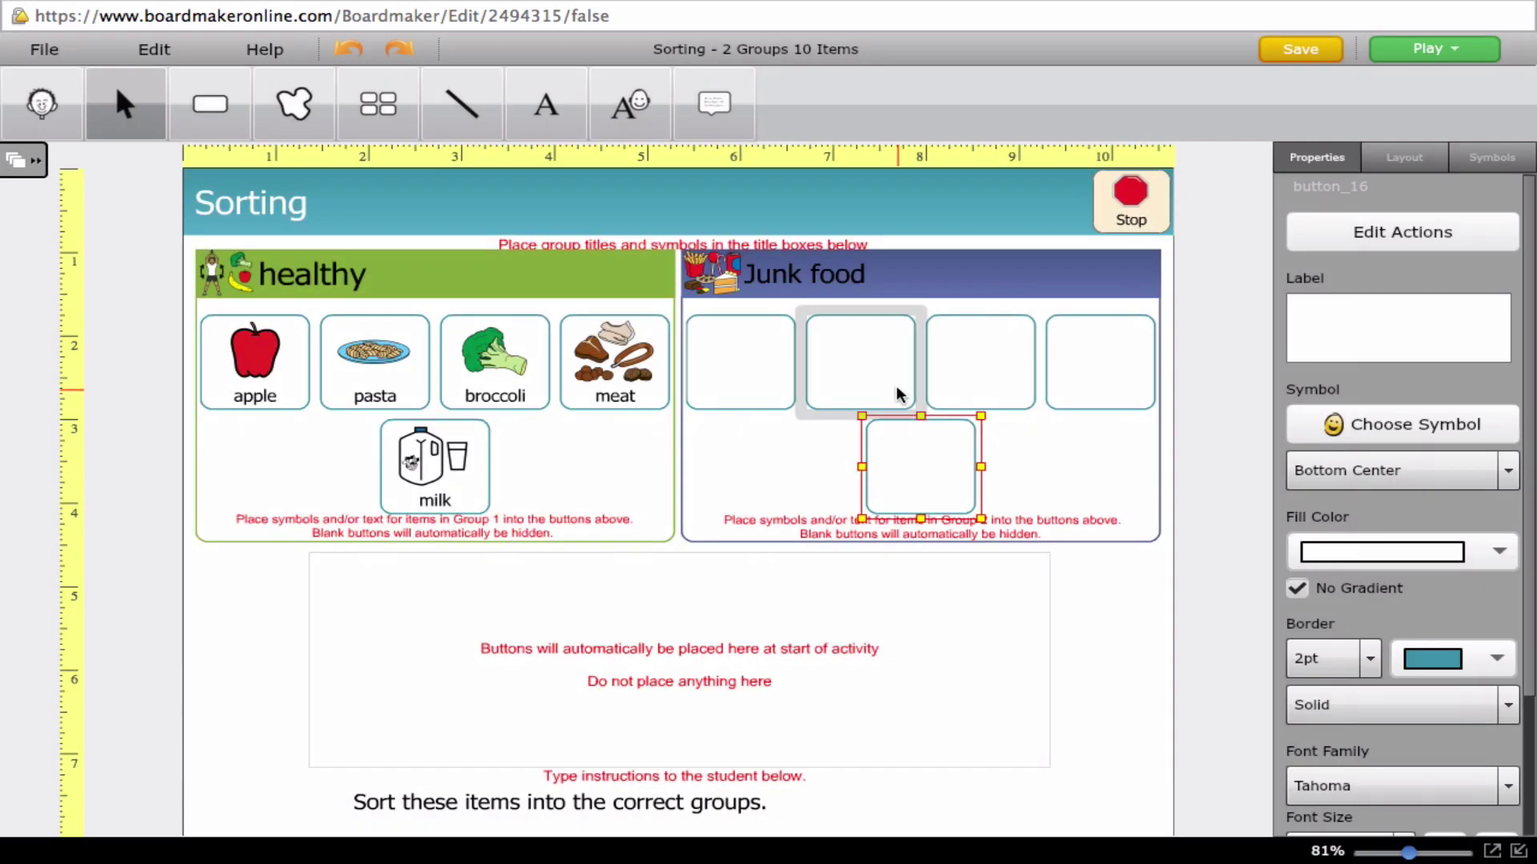
- Fill the lower box of the Junk food group with the text "pizza" and the whole pizza symbol
text(p)
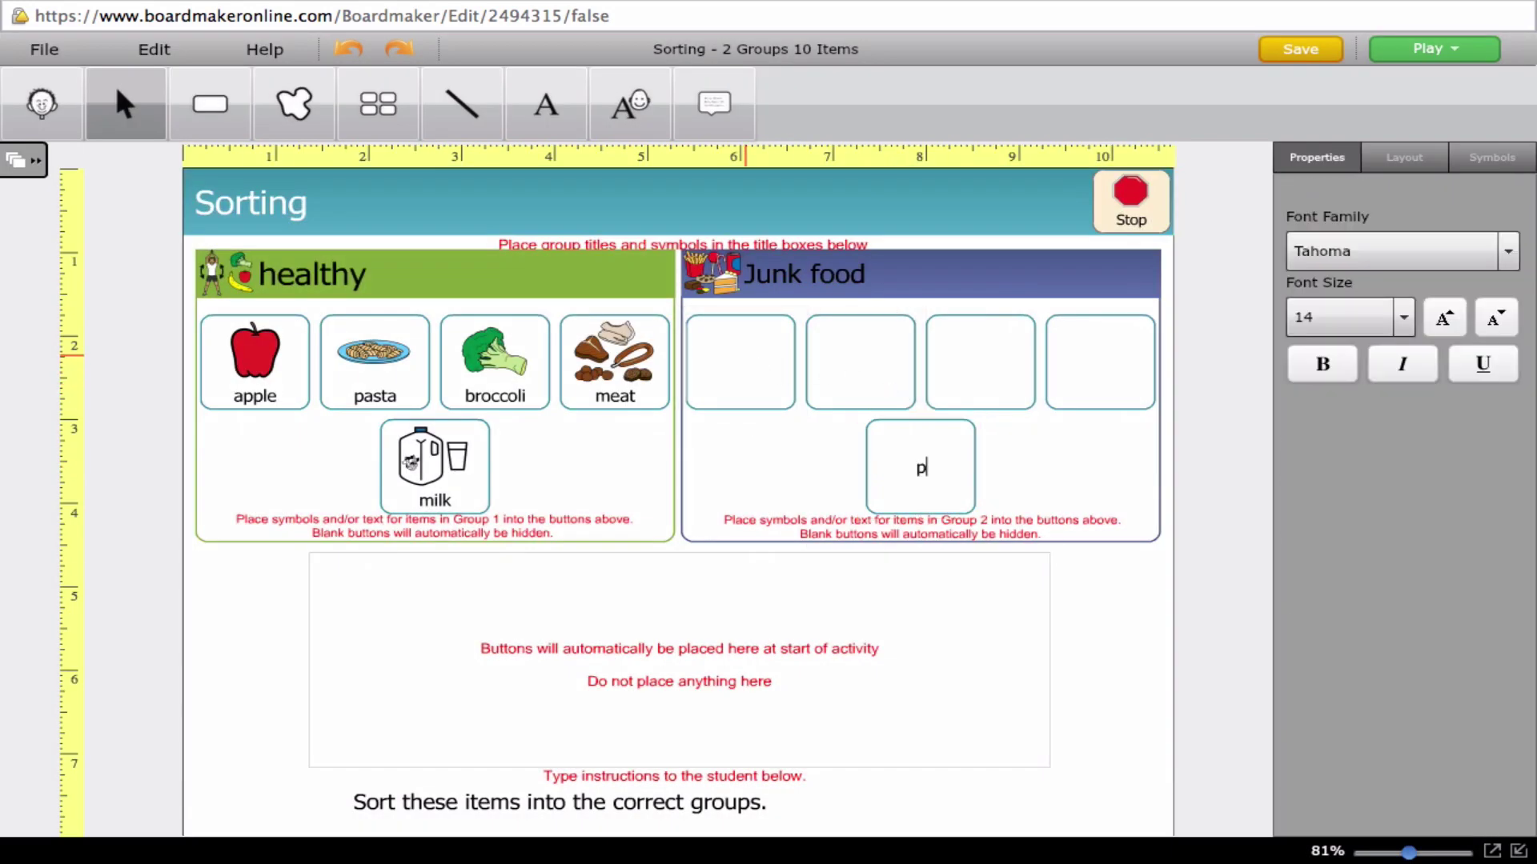
text(izza)
key(Return)
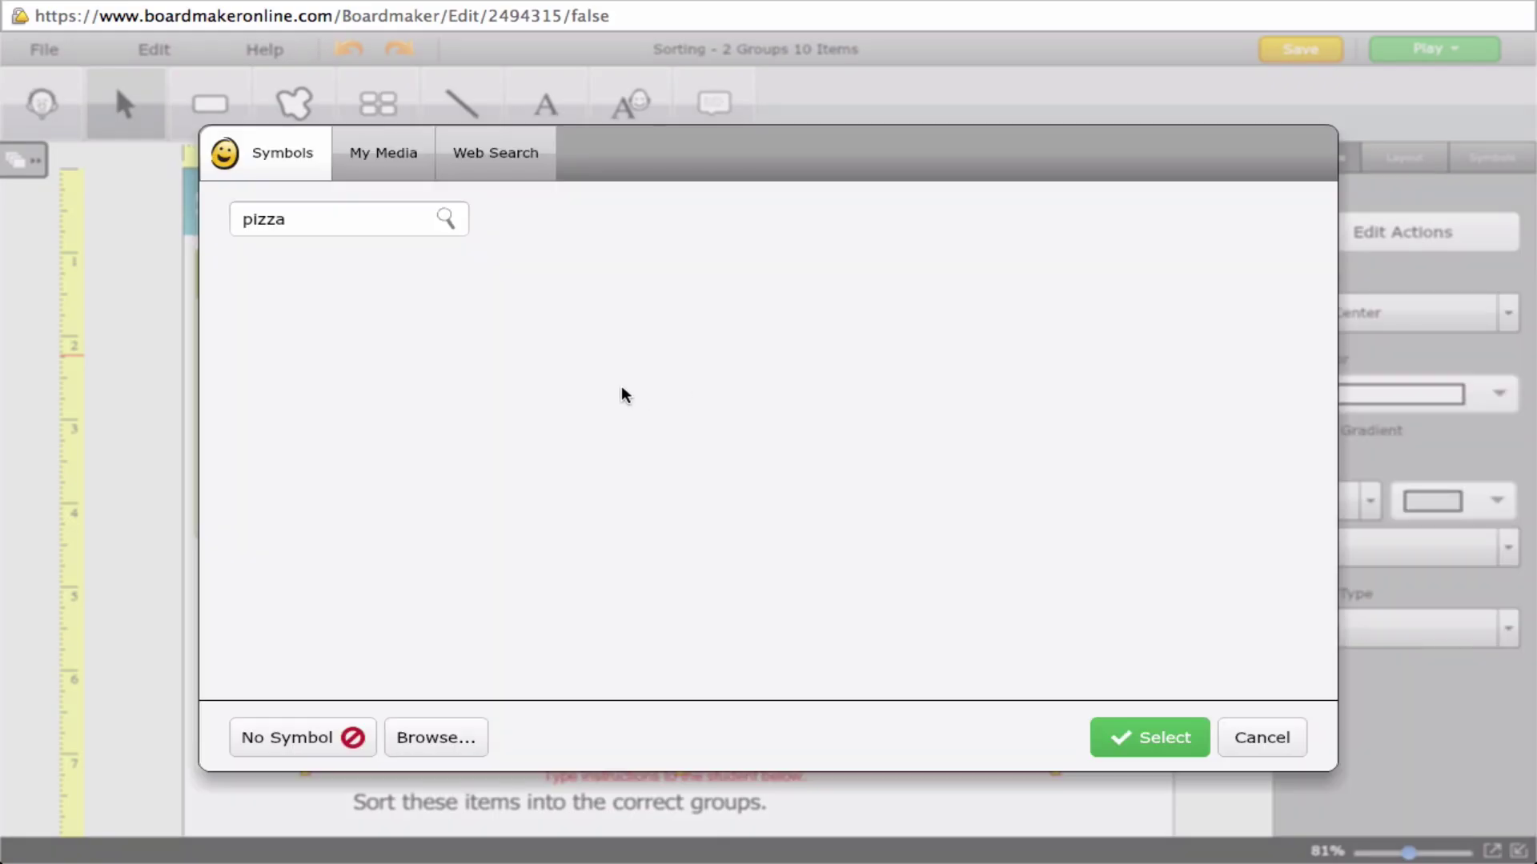
click(1152, 737)
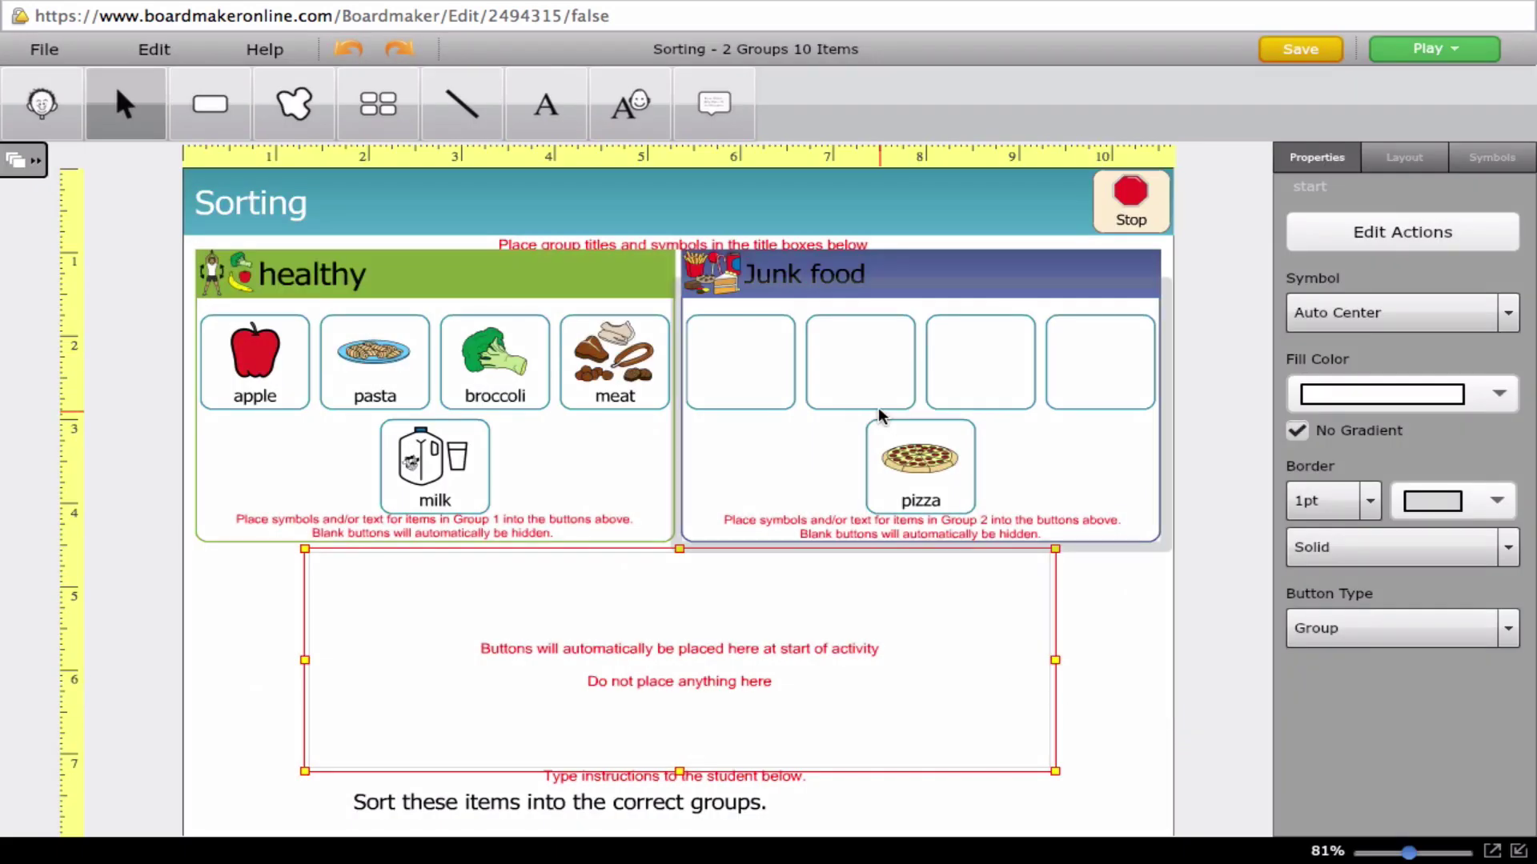
- Fill the first box of the Junk food group with the text "chips", searching "fries" for the symbol of French fries in a red carton
click(746, 366)
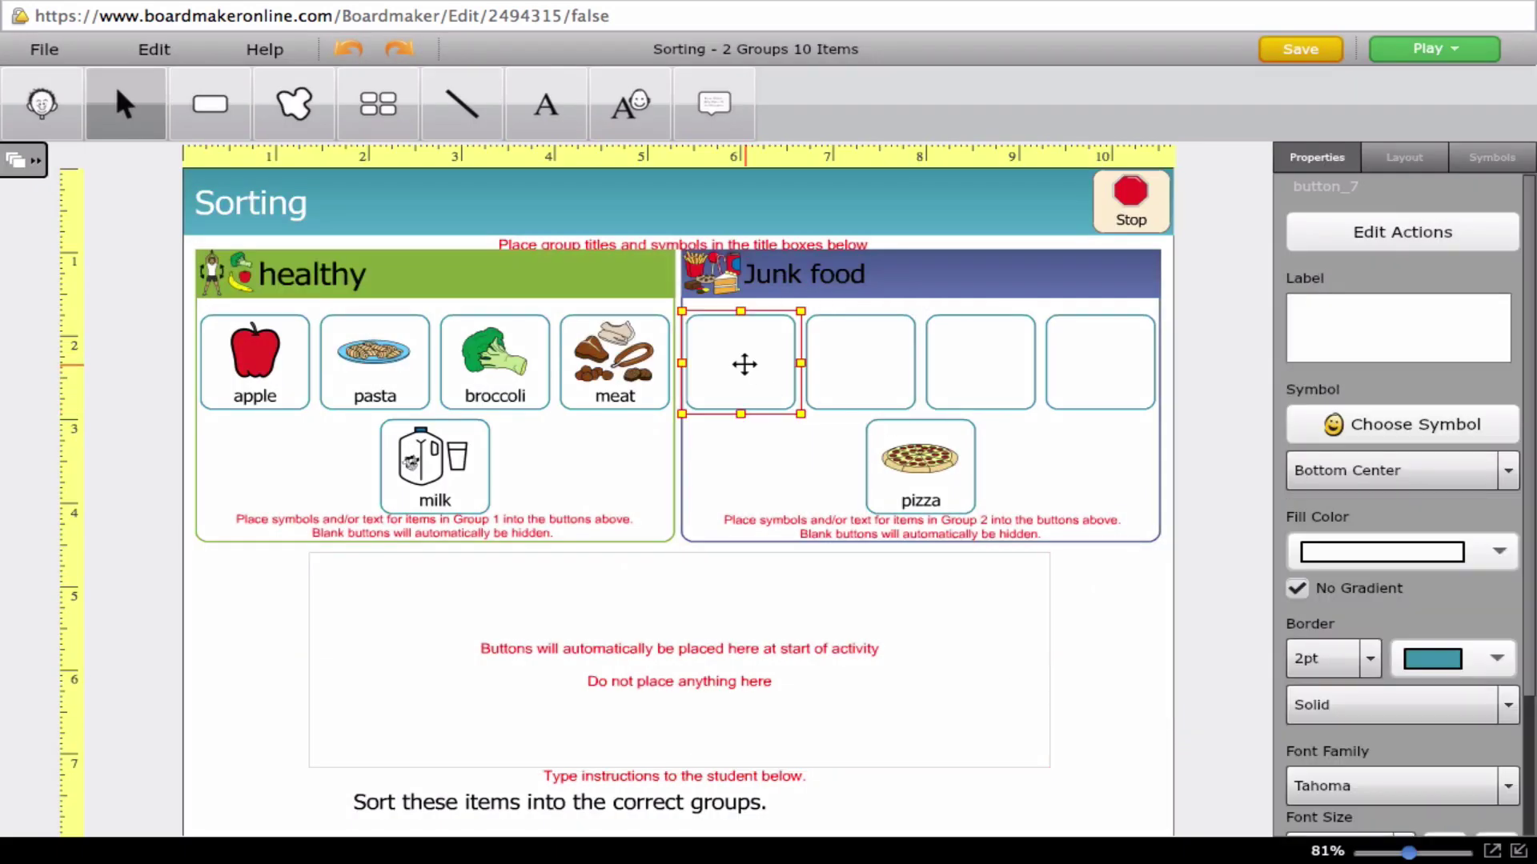
text(chips)
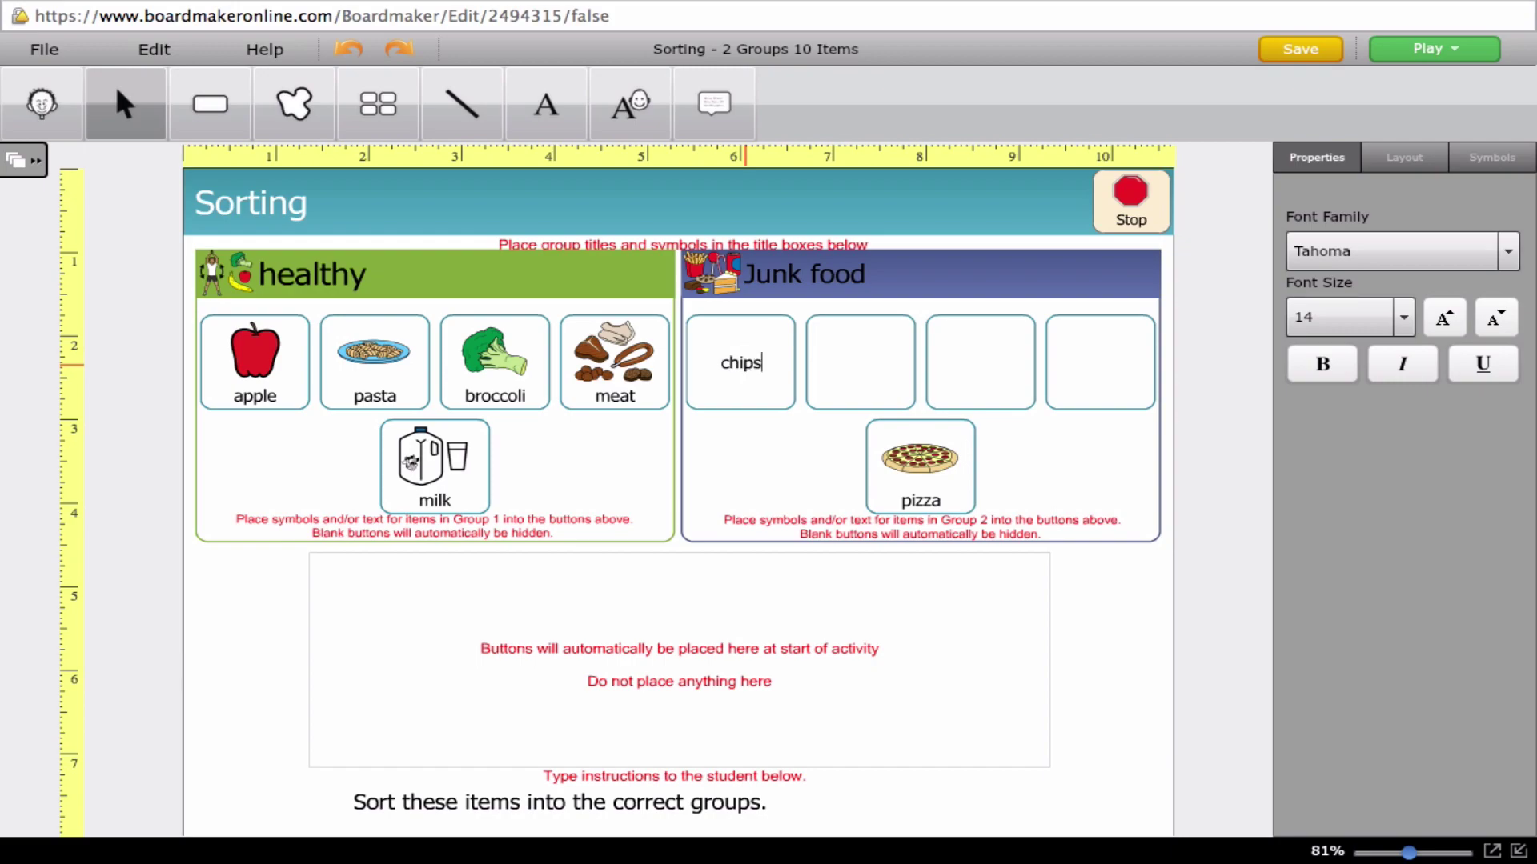
key(Return)
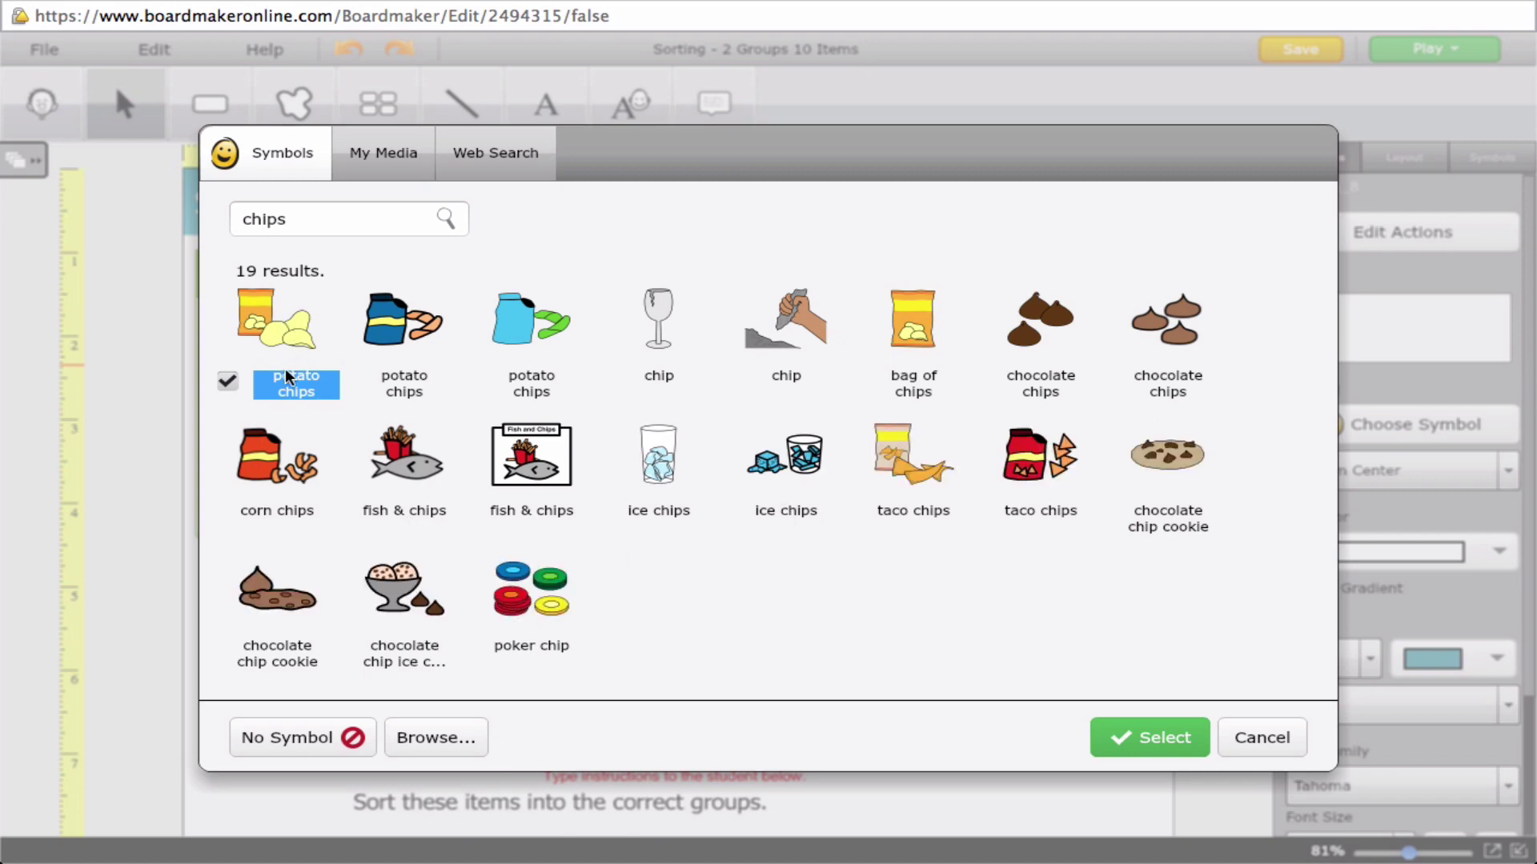
drag(308, 218, 194, 226)
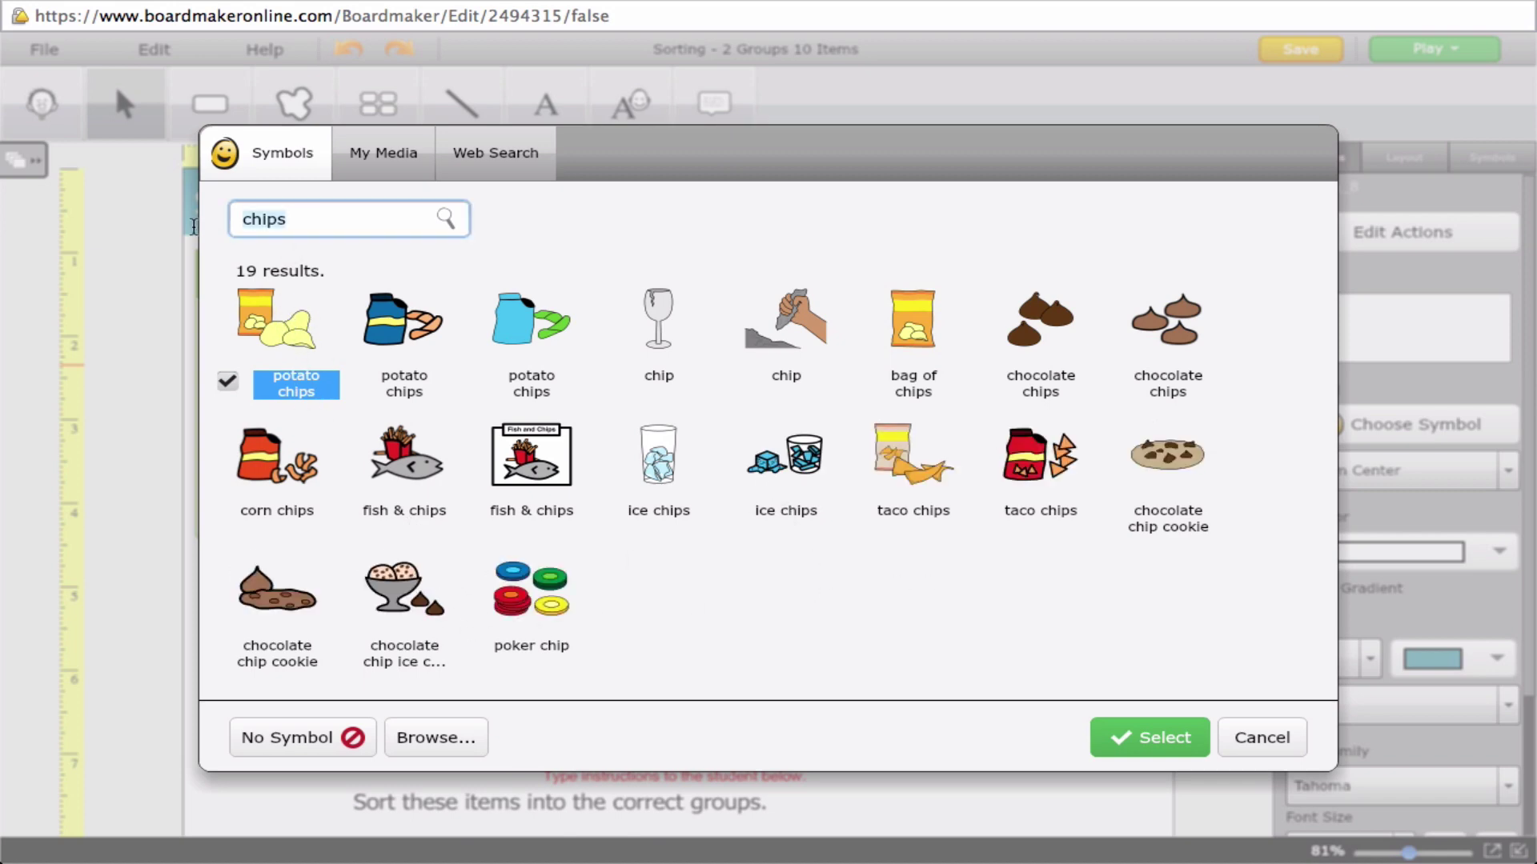
text(fries)
key(Return)
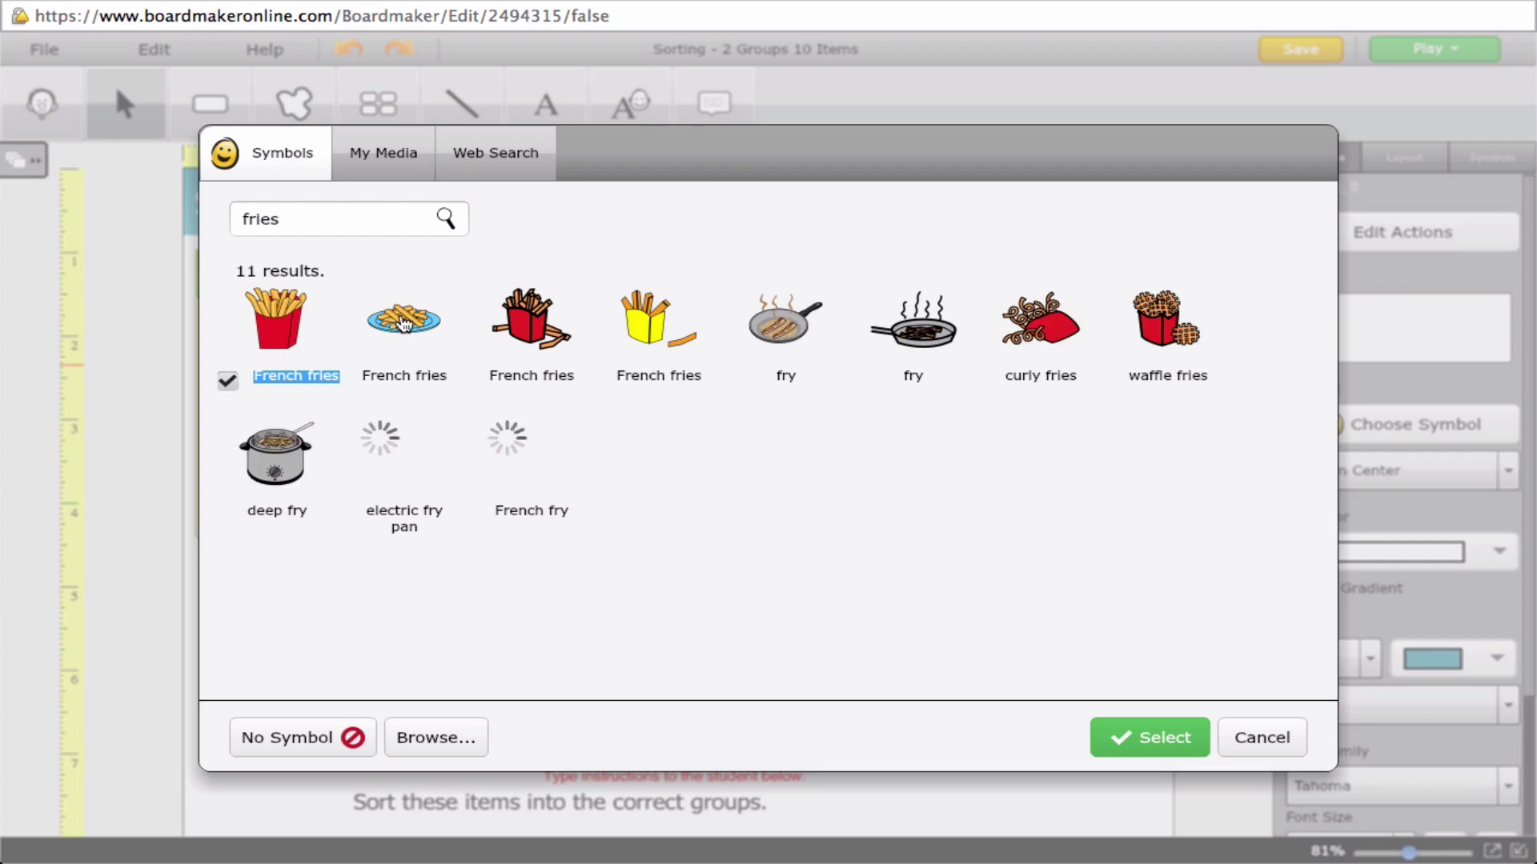
click(1128, 728)
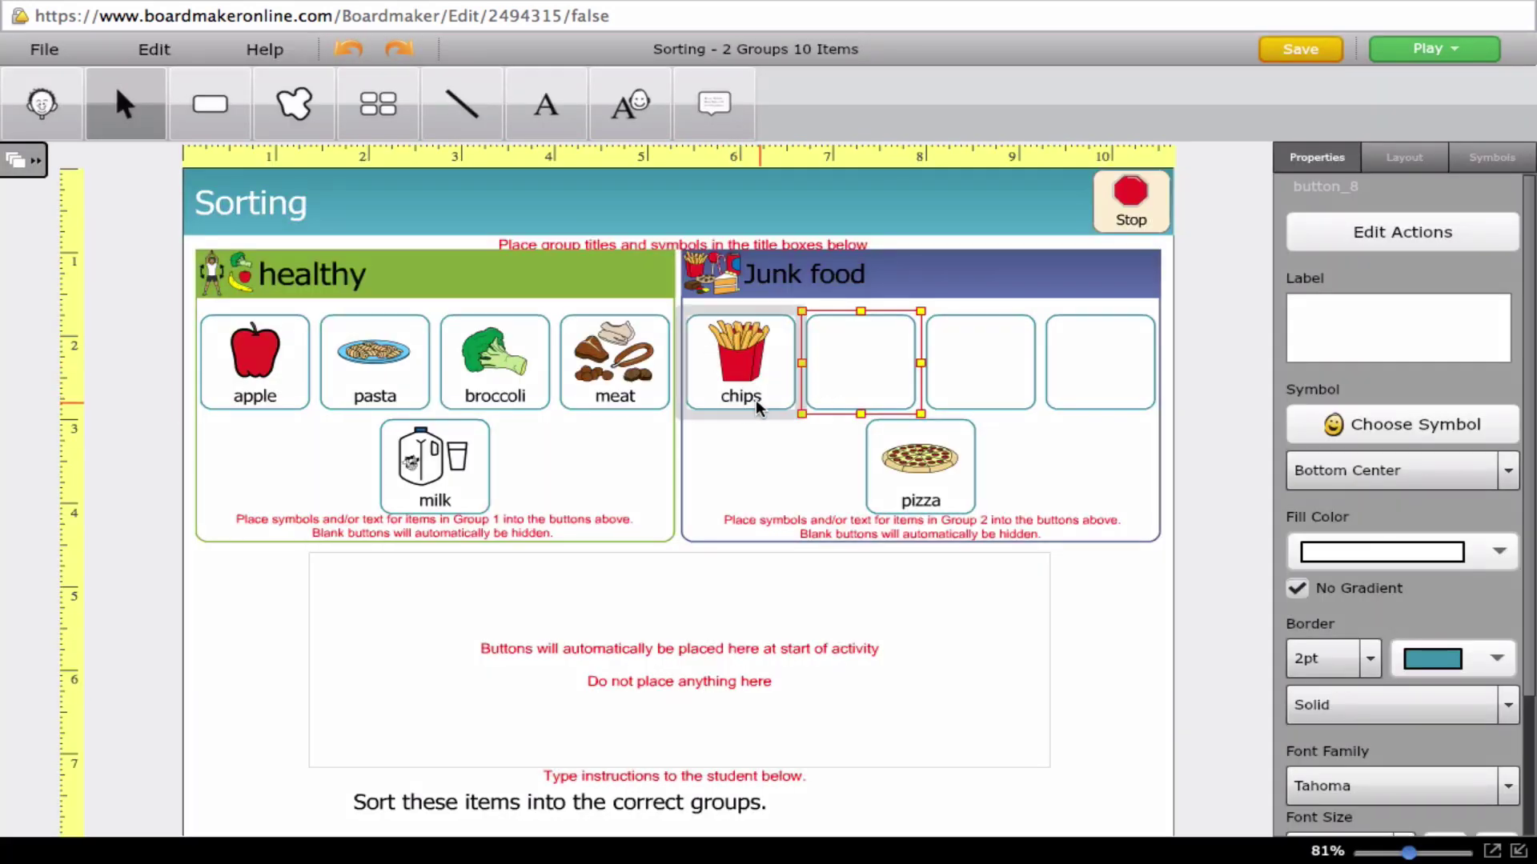
- Fill the second box of the Junk food group with the text "chocolate" and its first suggested symbol
double_click(870, 374)
text(chocola)
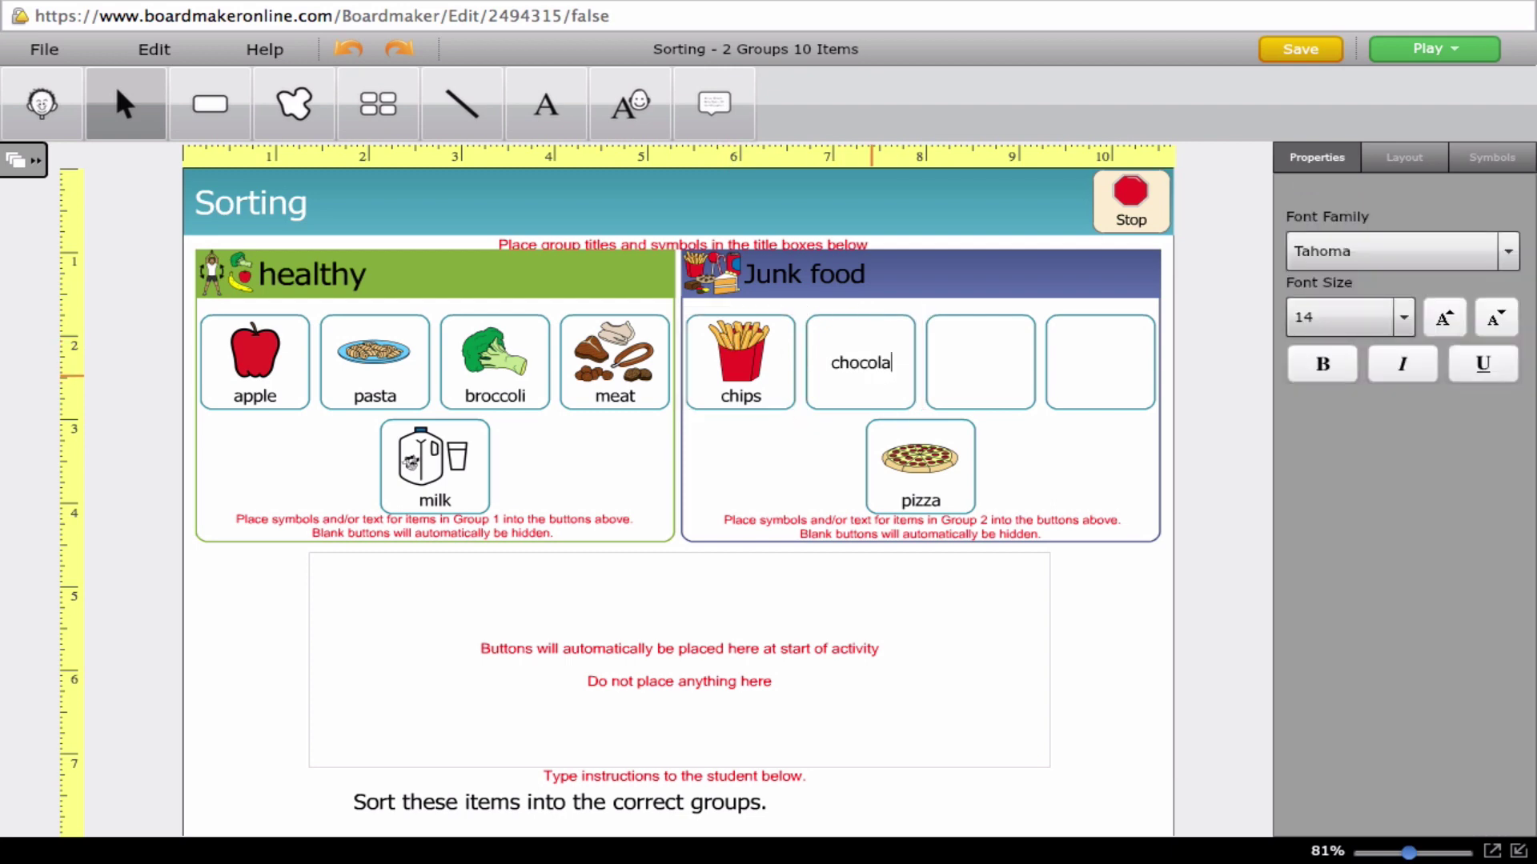
text(te)
key(Return)
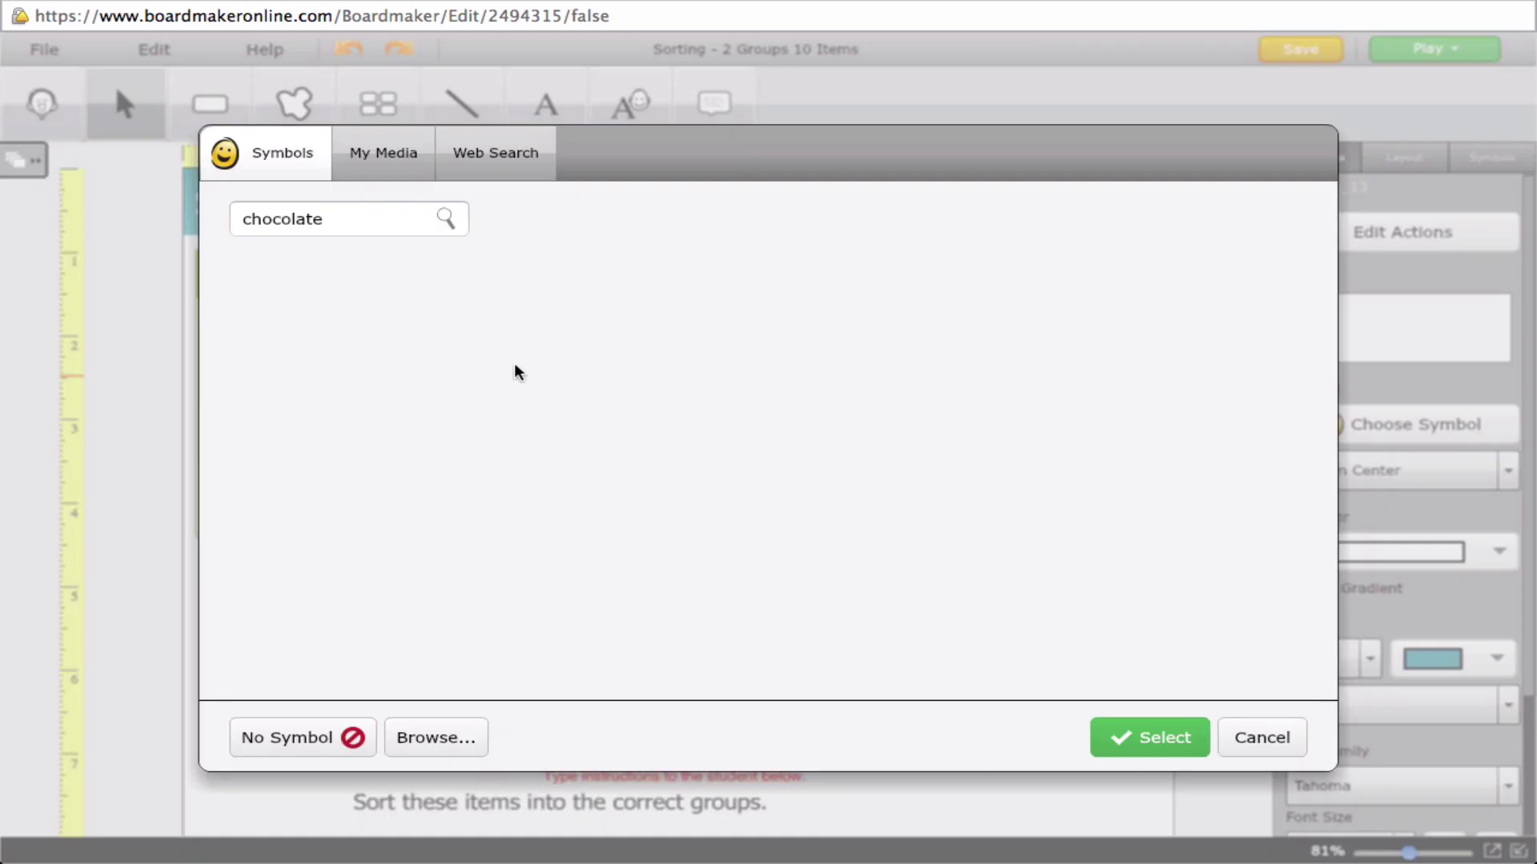
click(1130, 730)
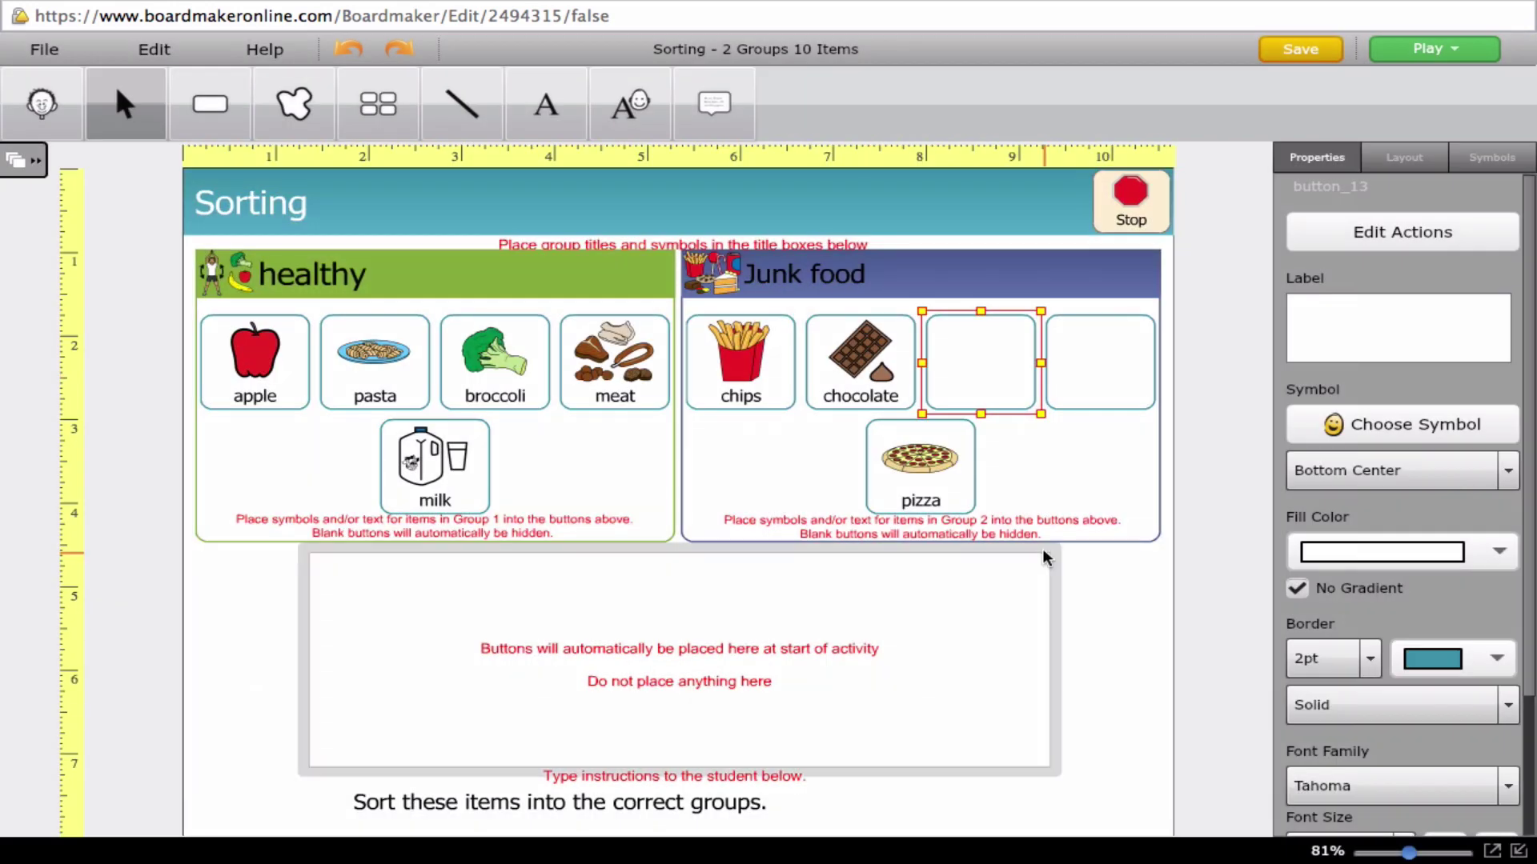
- Fill the third box of the Junk food group with the text "icecream", searching "ice cream" for the symbol of soft serve in a pink cup
double_click(981, 370)
text(icecream)
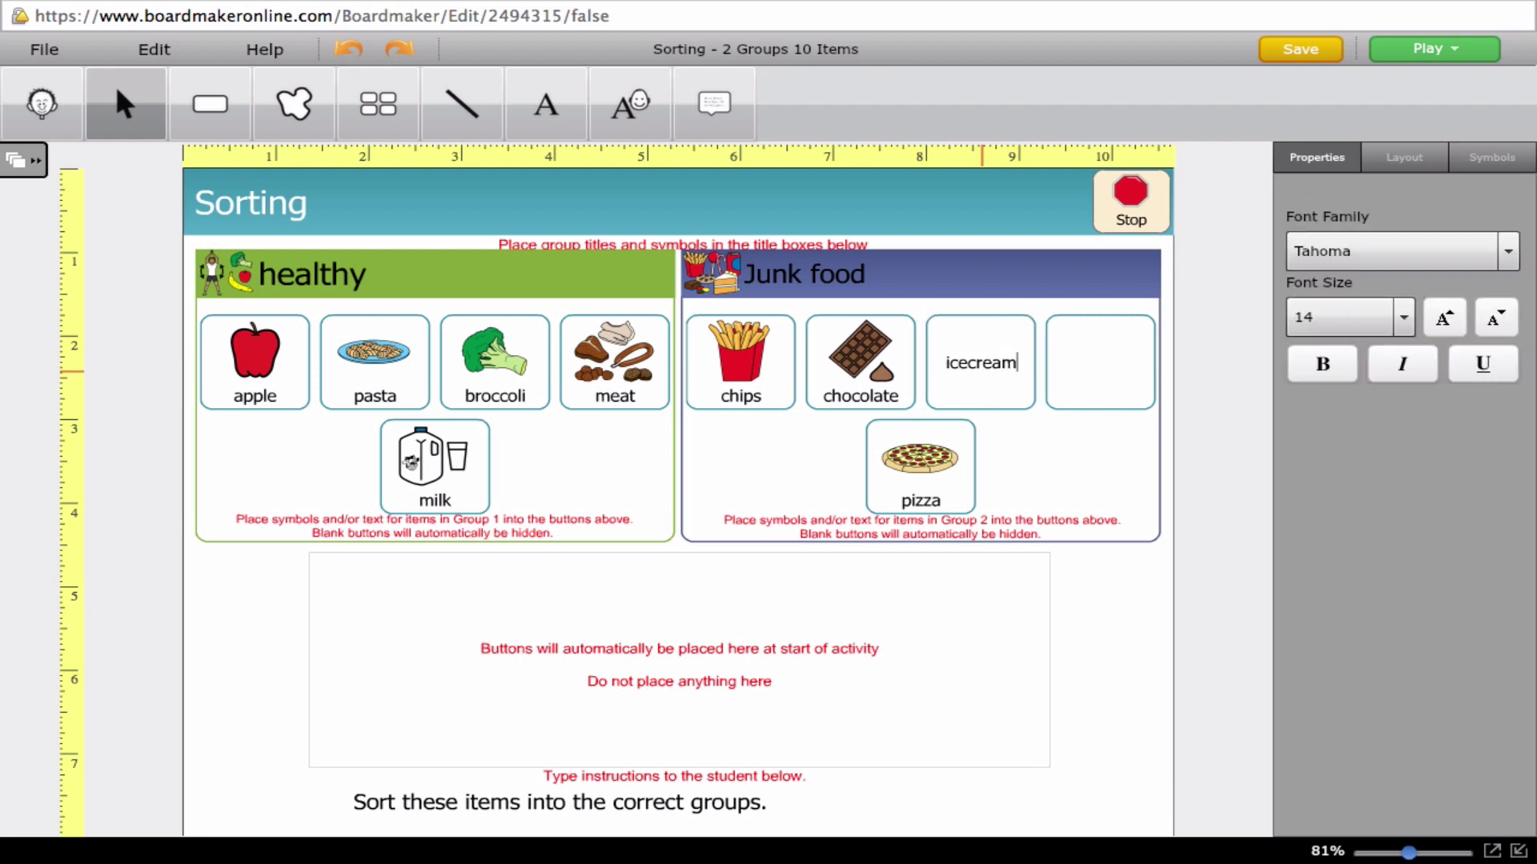
key(Return)
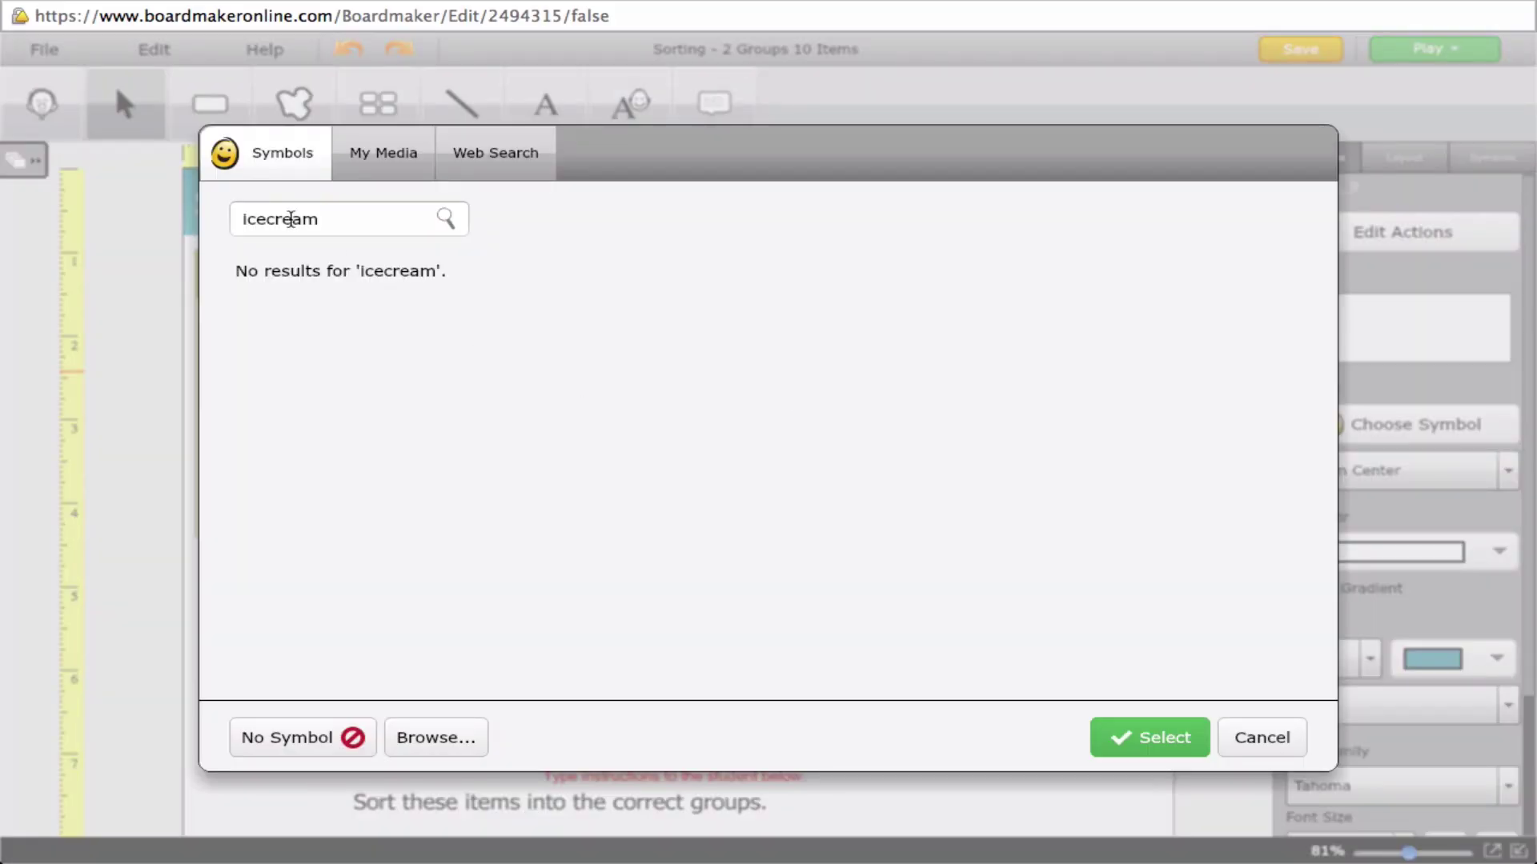
click(271, 216)
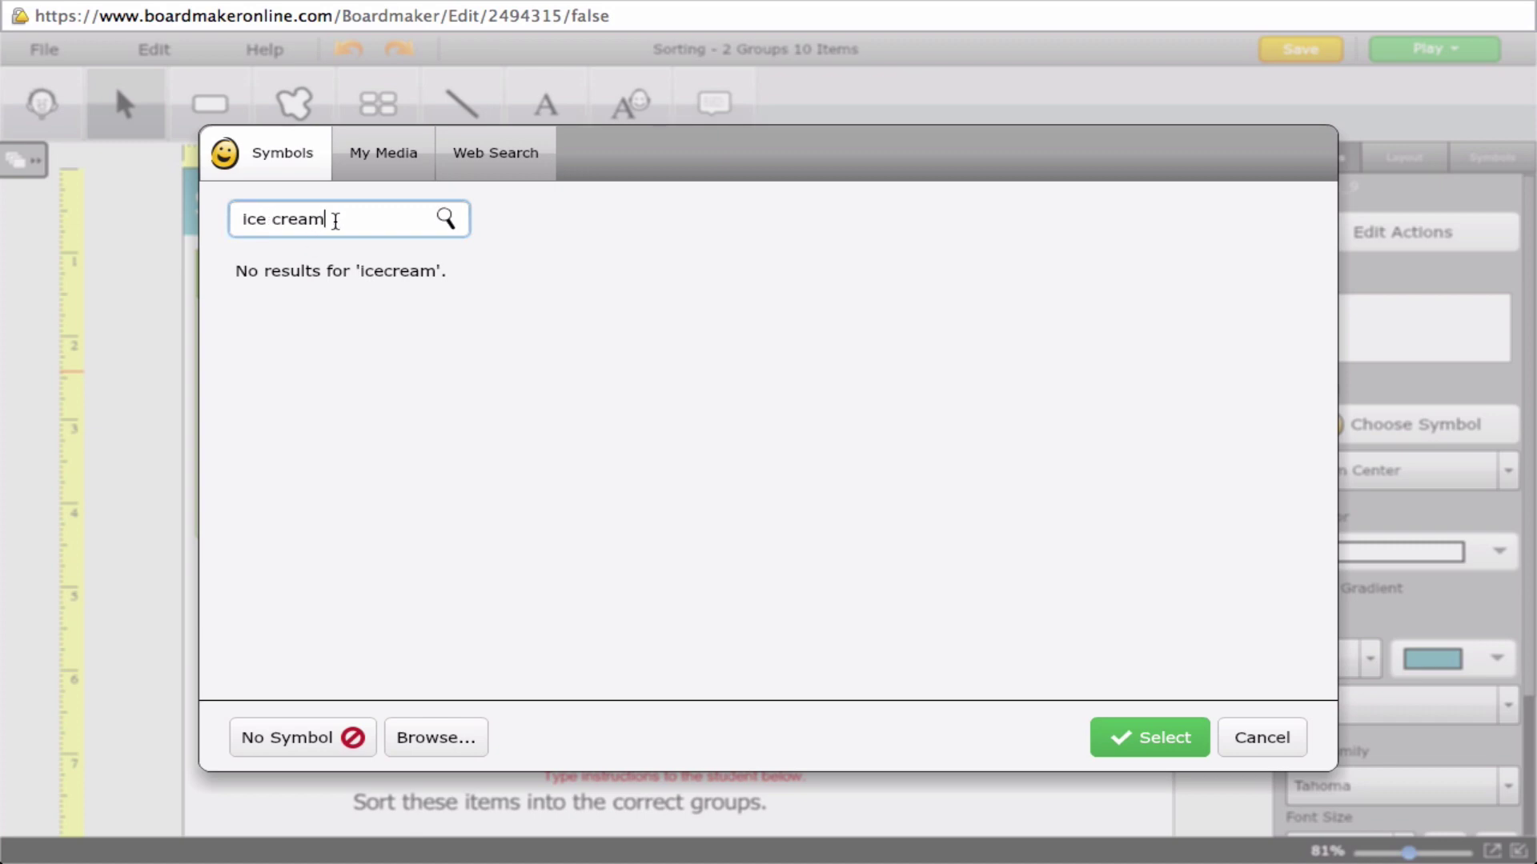
key(Return)
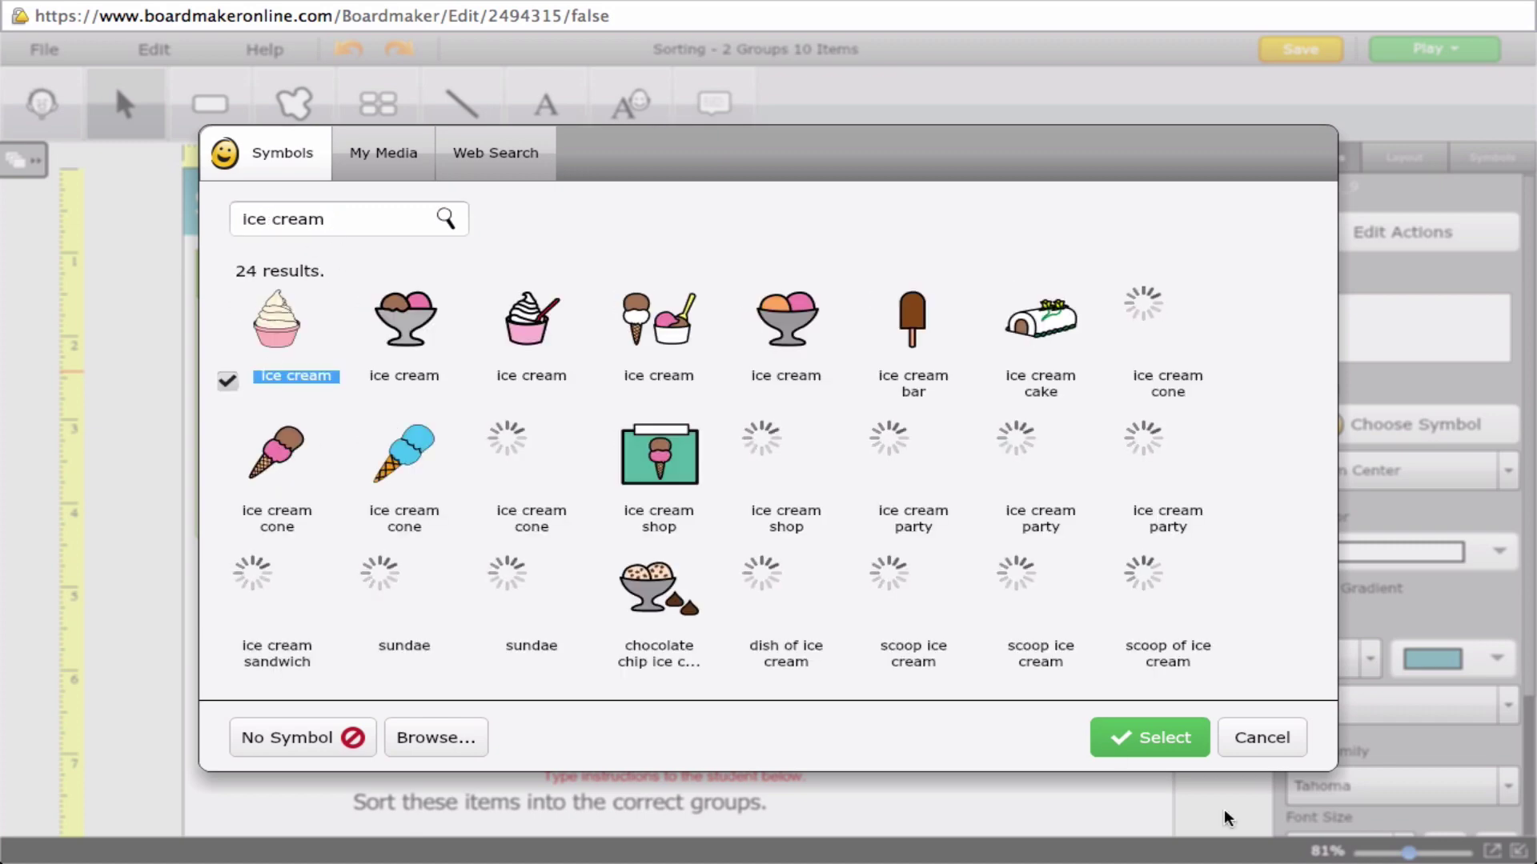
click(1140, 738)
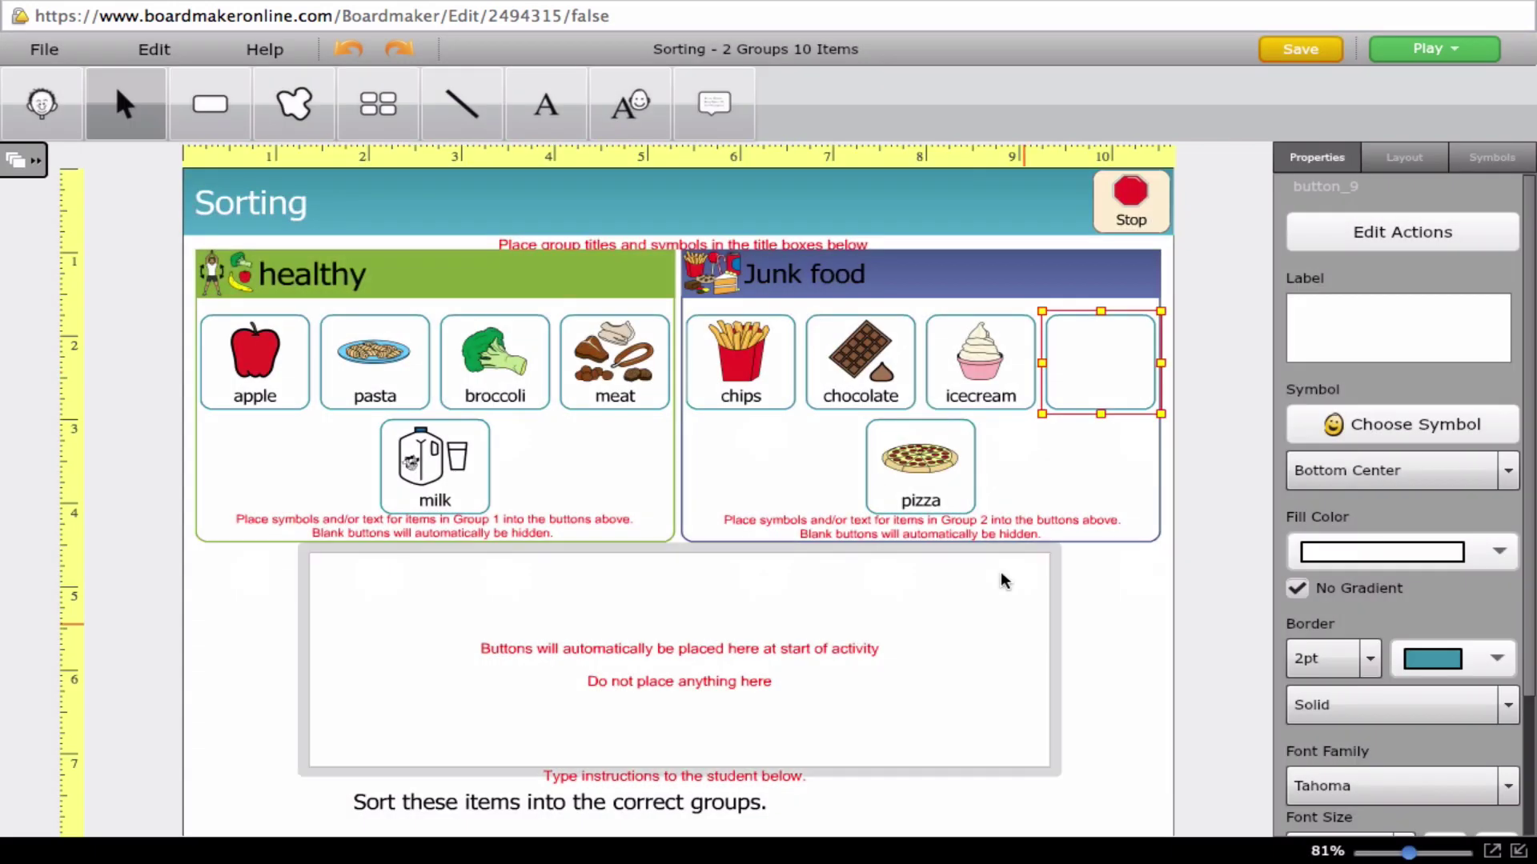
- Fill the fourth box of the Junk food group with the text "burger" and the double burger symbol
double_click(1096, 360)
text(h)
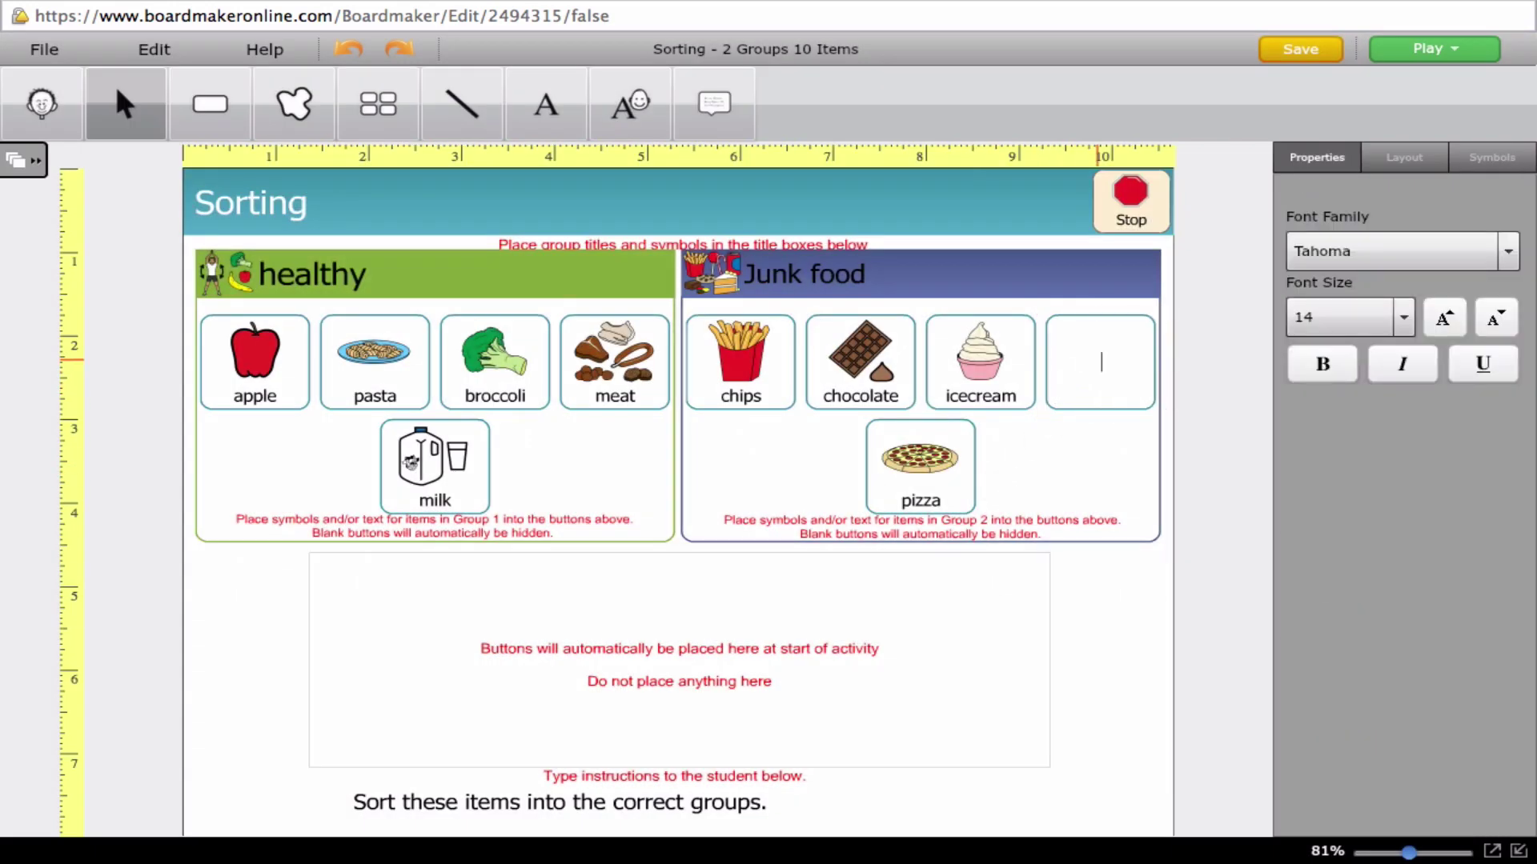
text(urger)
key(Tab)
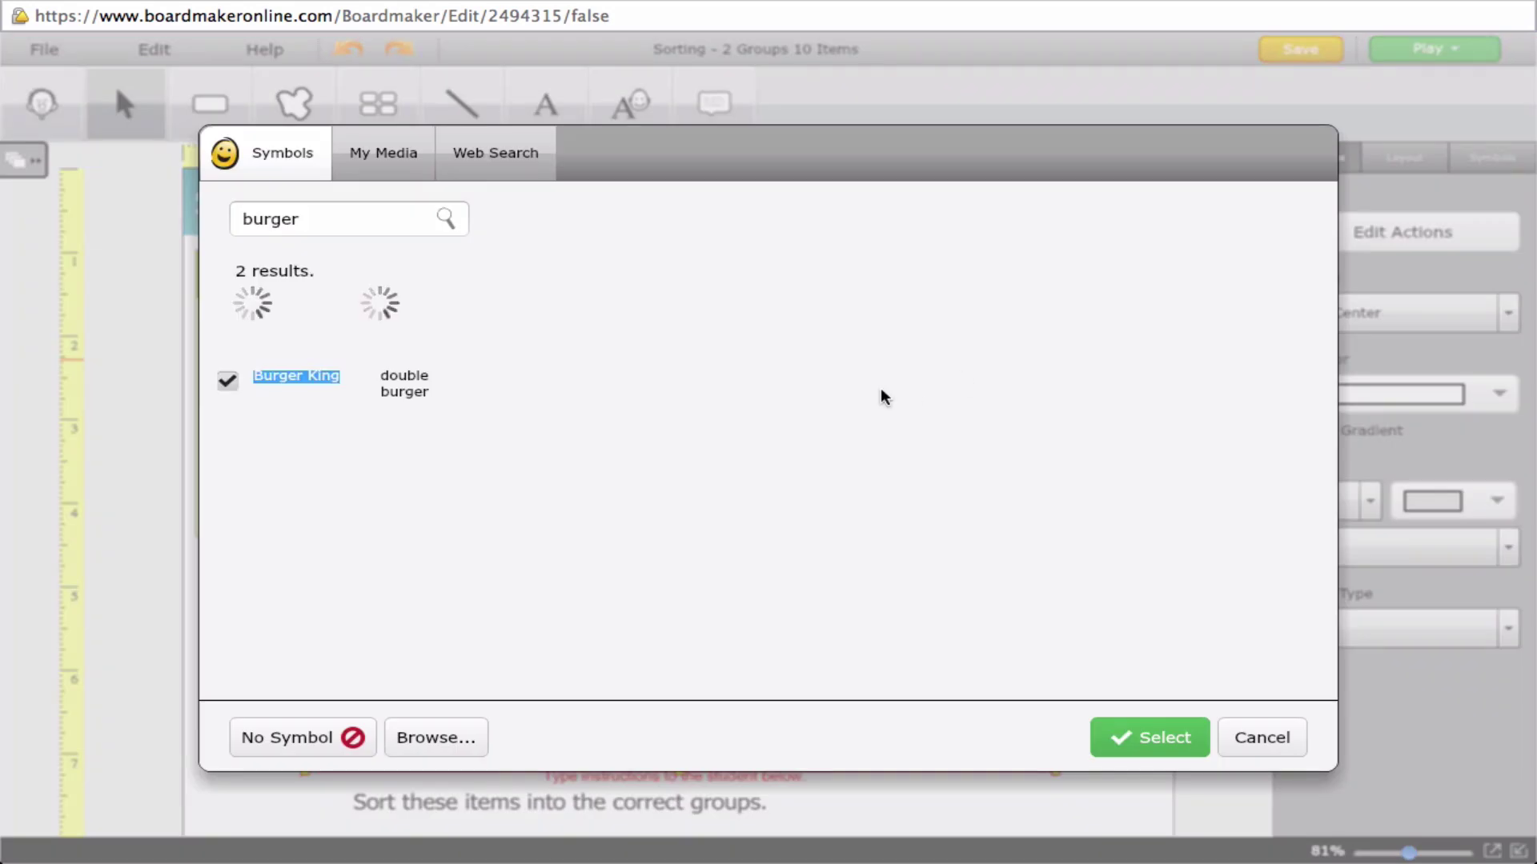
click(404, 320)
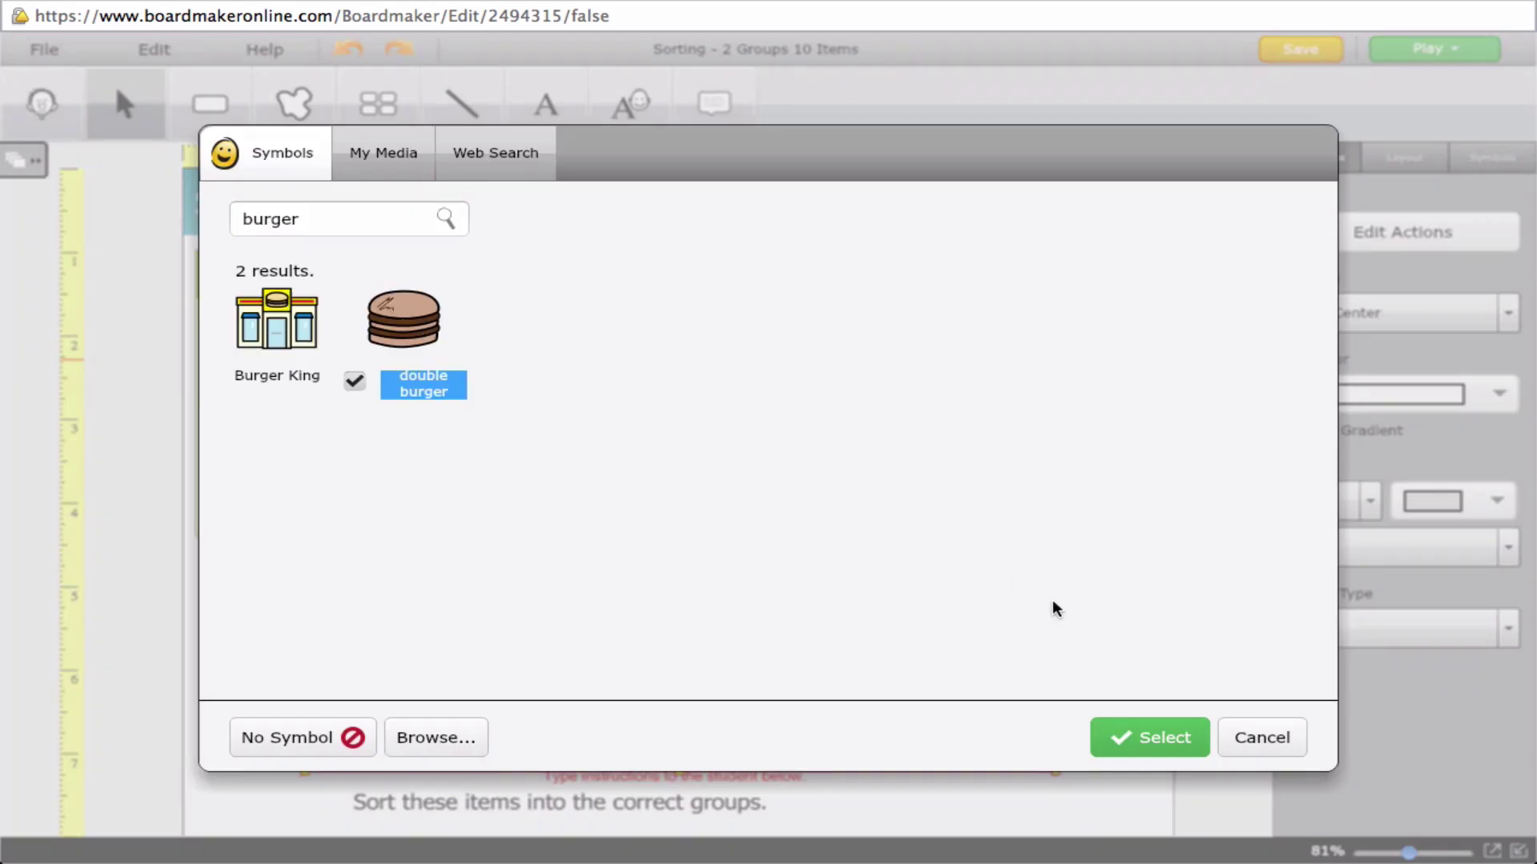
click(1117, 733)
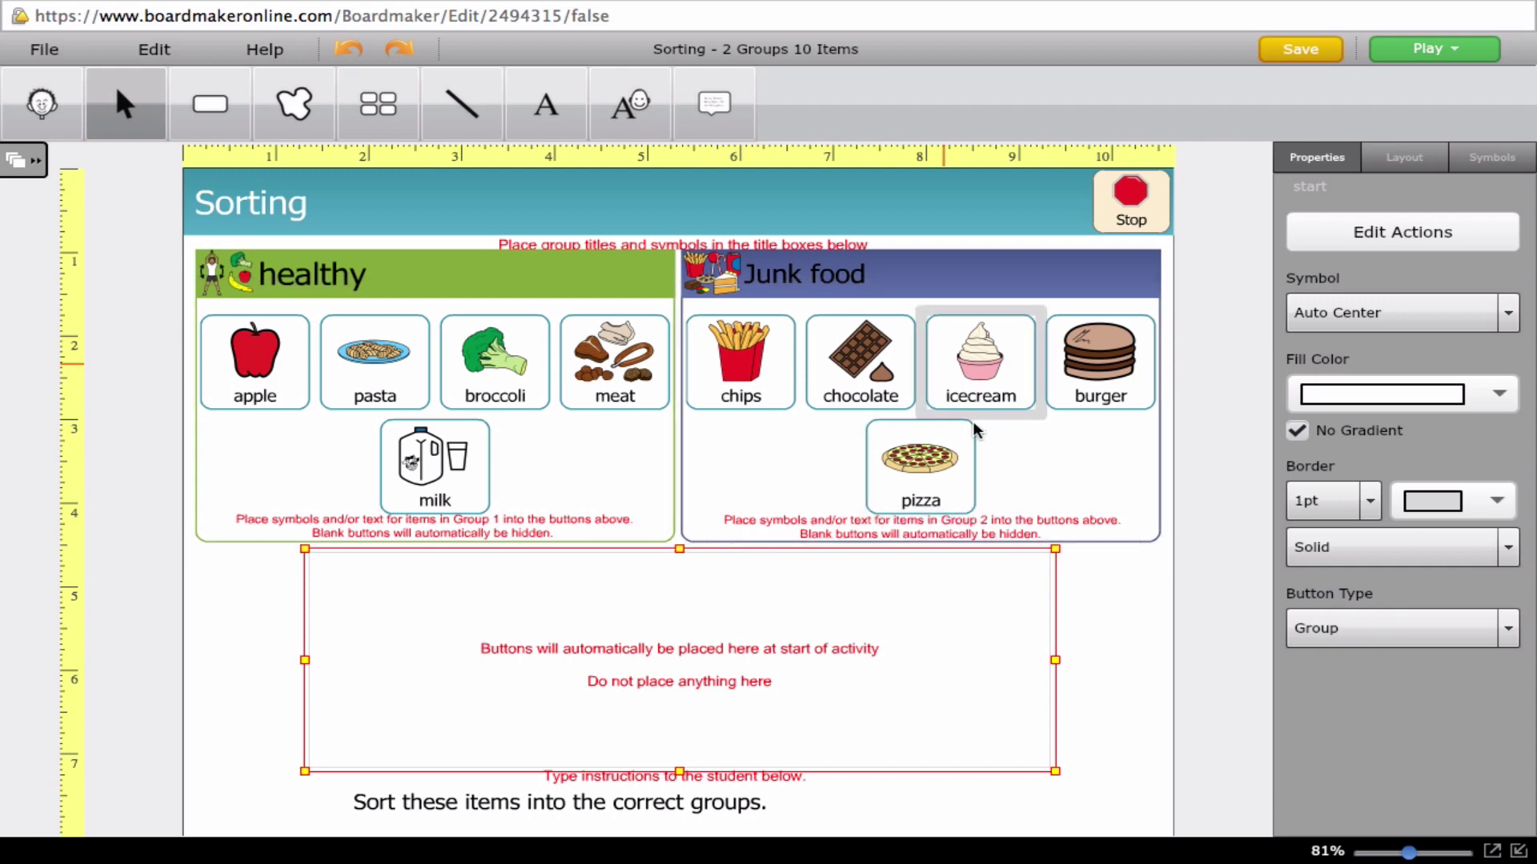
- Open the play options for the sorting activity
click(1447, 44)
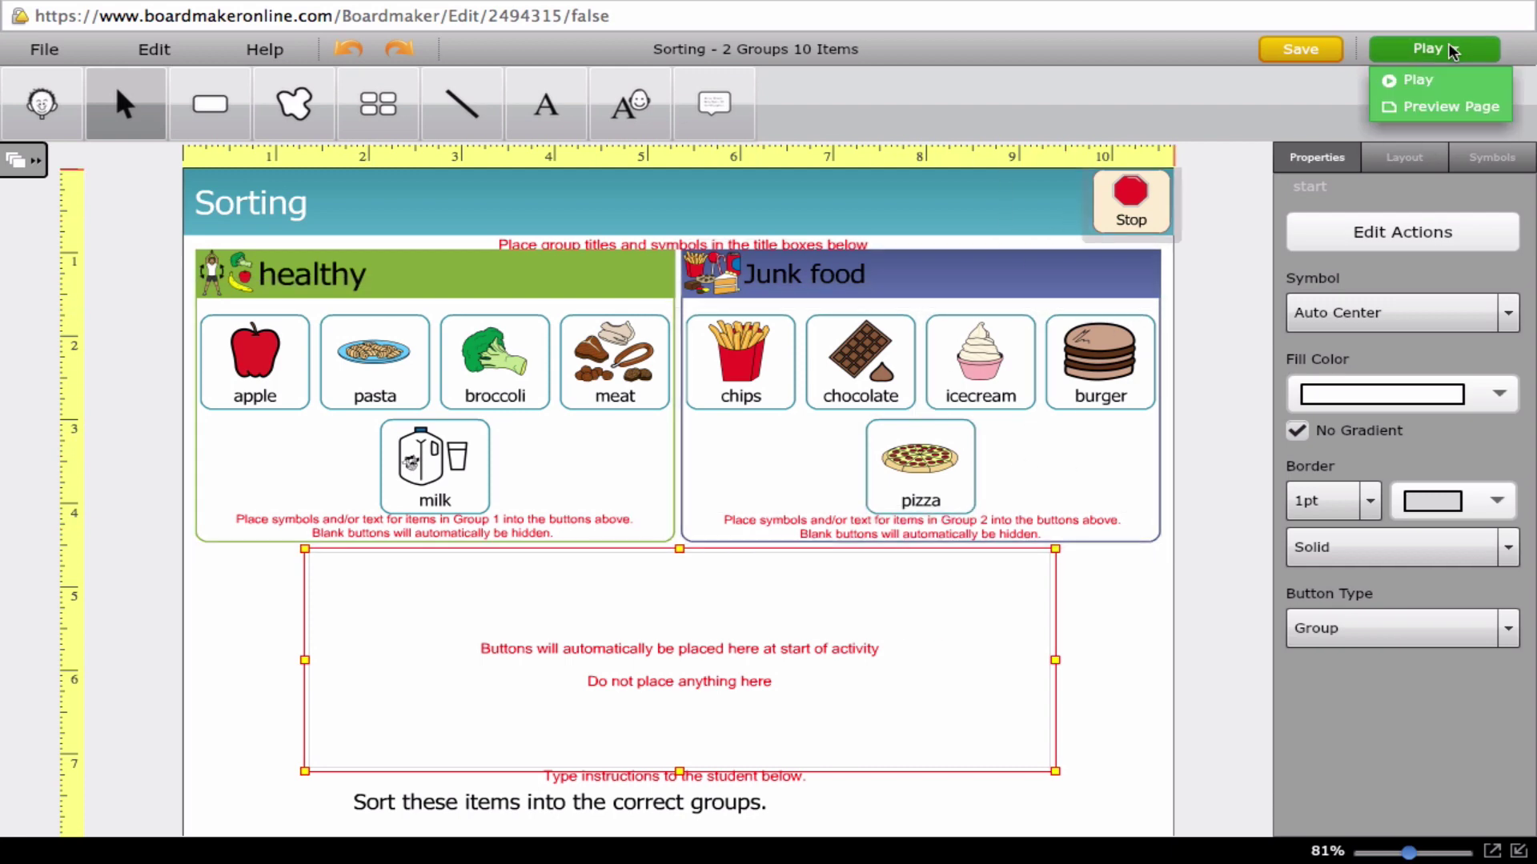